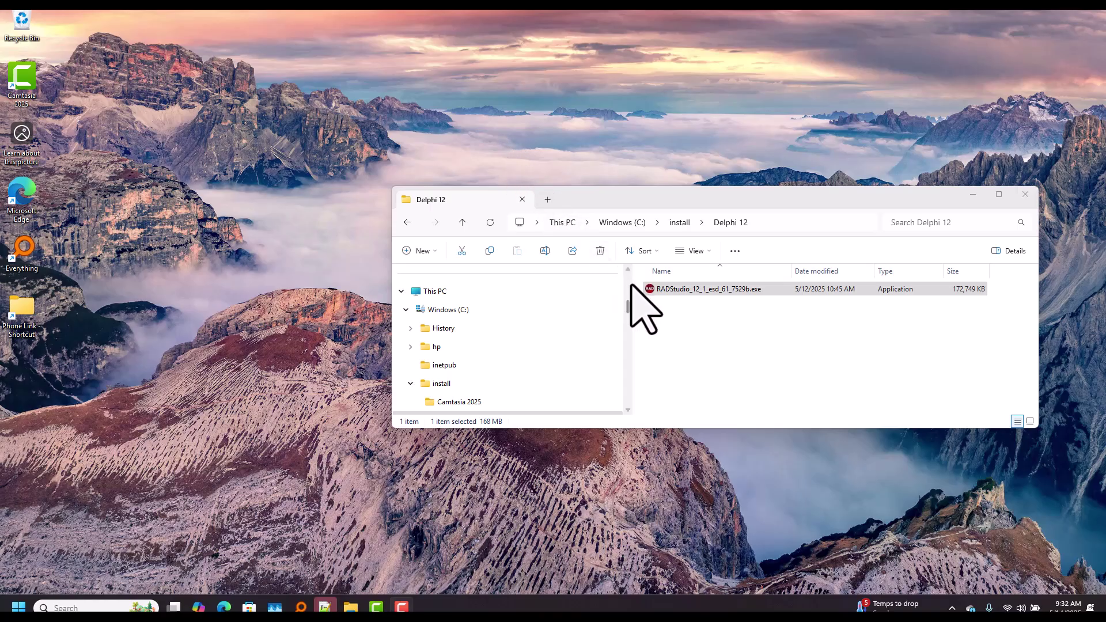
Run RADStudio_12_1_esd_61_7529b.exe in English, accept the license agreement and install the base IDE using the existing license.
click(661, 288)
double_click(662, 286)
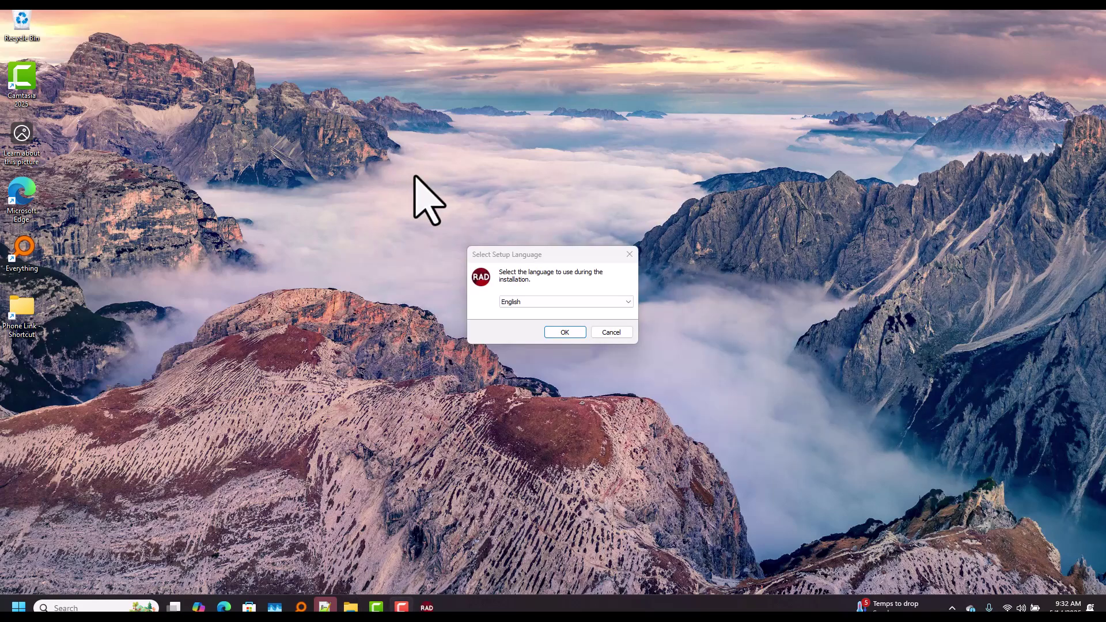
click(566, 333)
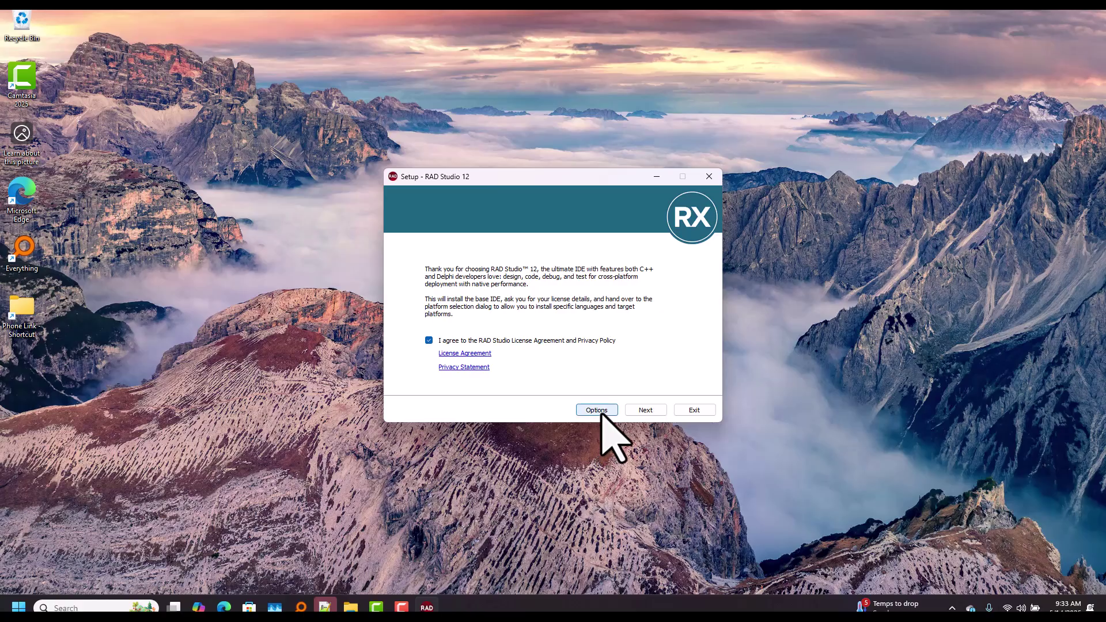
click(645, 410)
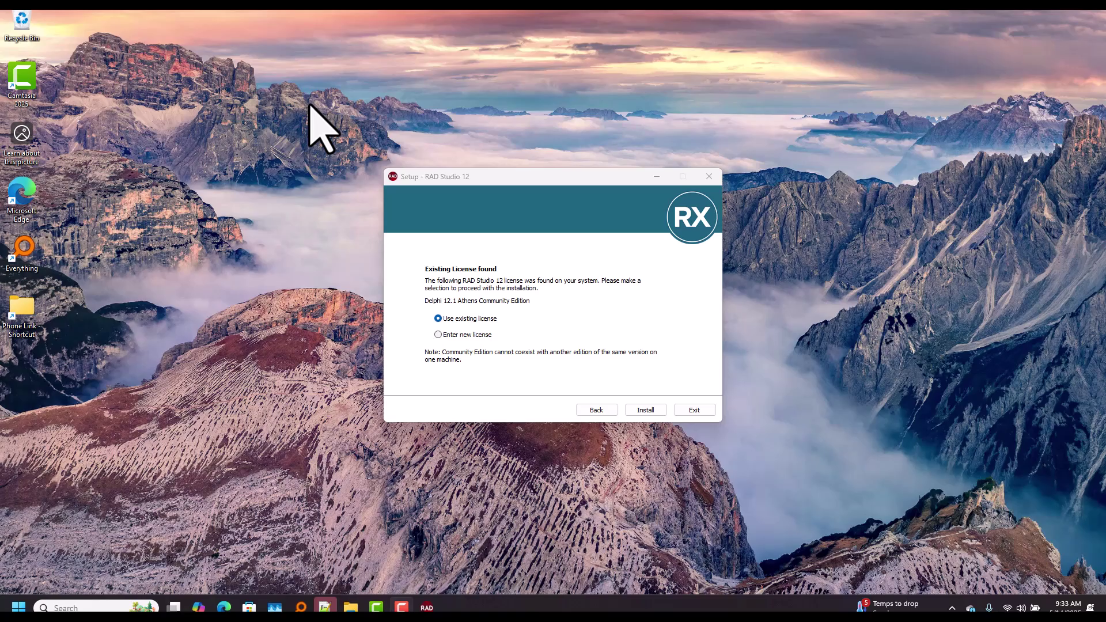
key(Return)
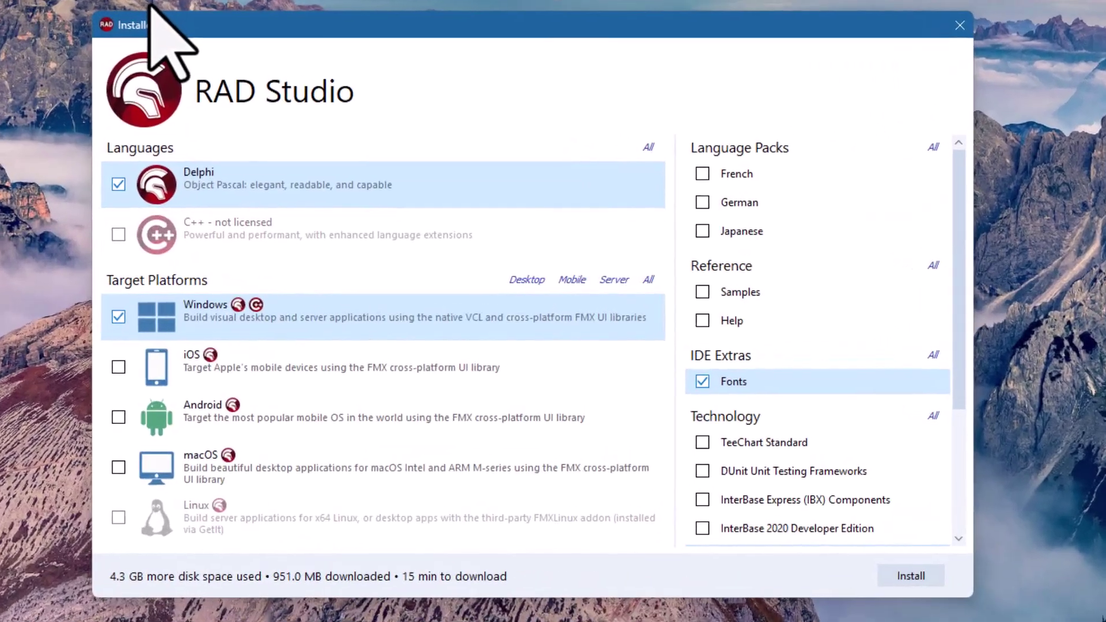
Add Samples, Help, TeeChart Standard and DUnit Unit Testing Frameworks to the selected features and install them.
click(702, 293)
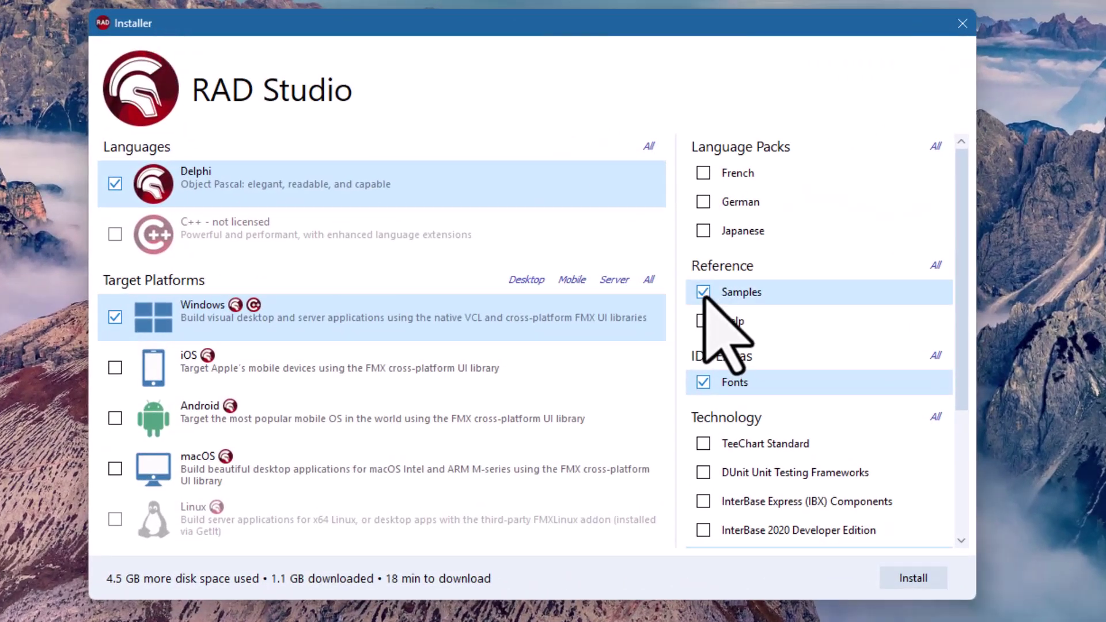
click(704, 322)
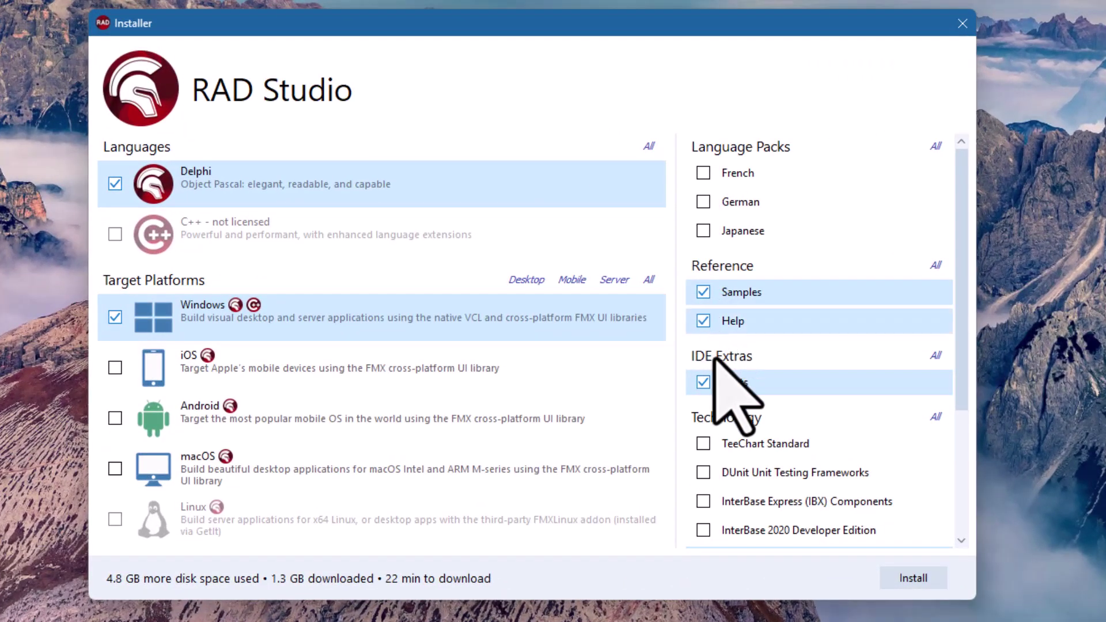
click(703, 445)
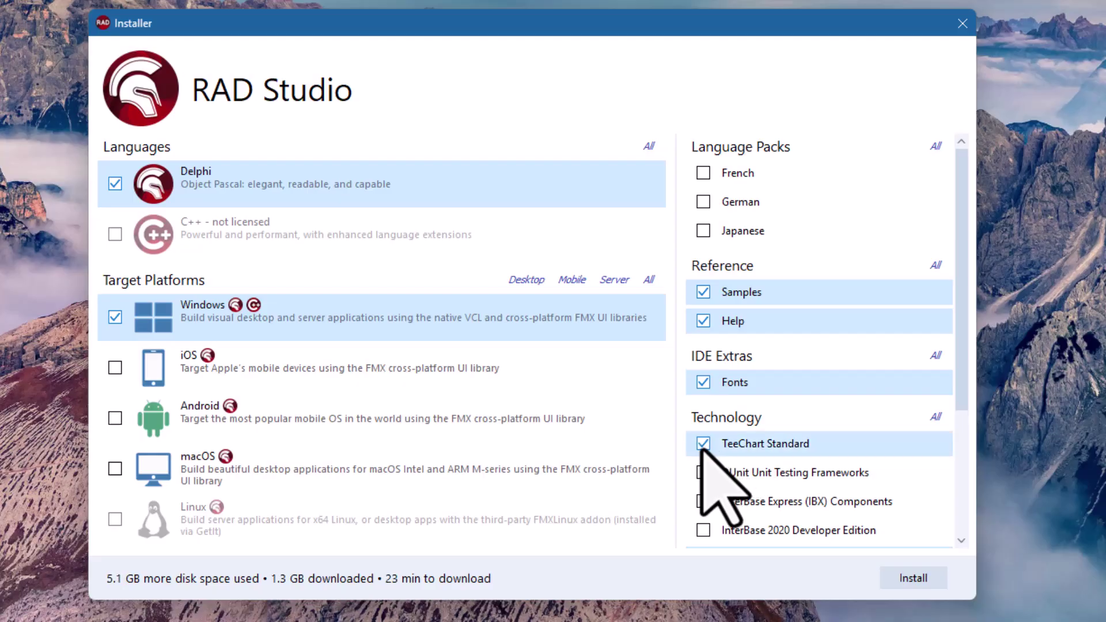
click(704, 471)
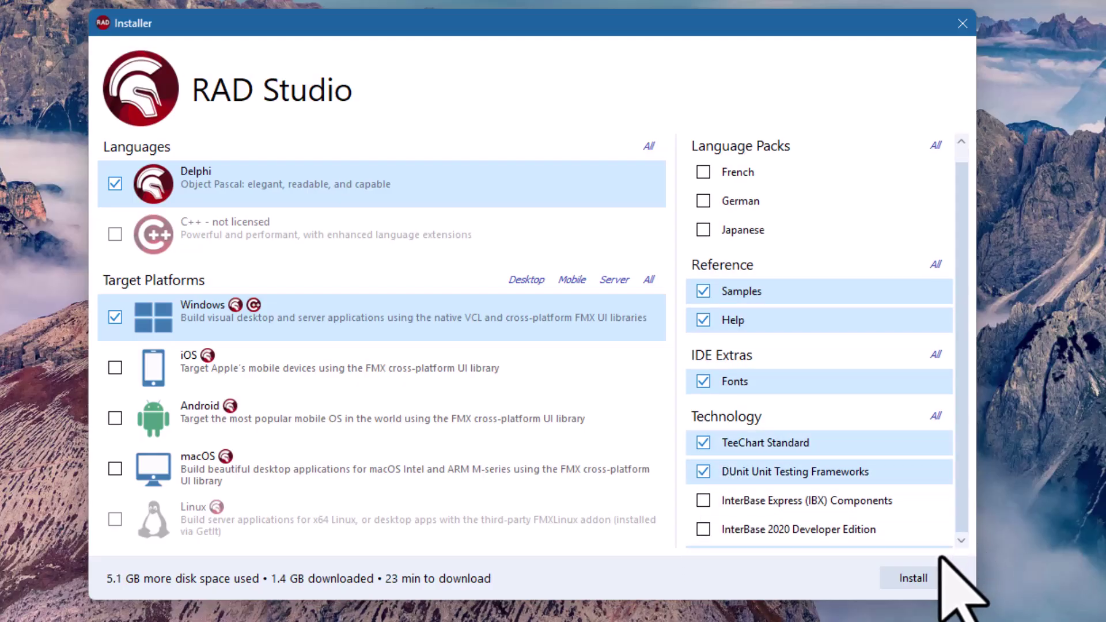
click(920, 576)
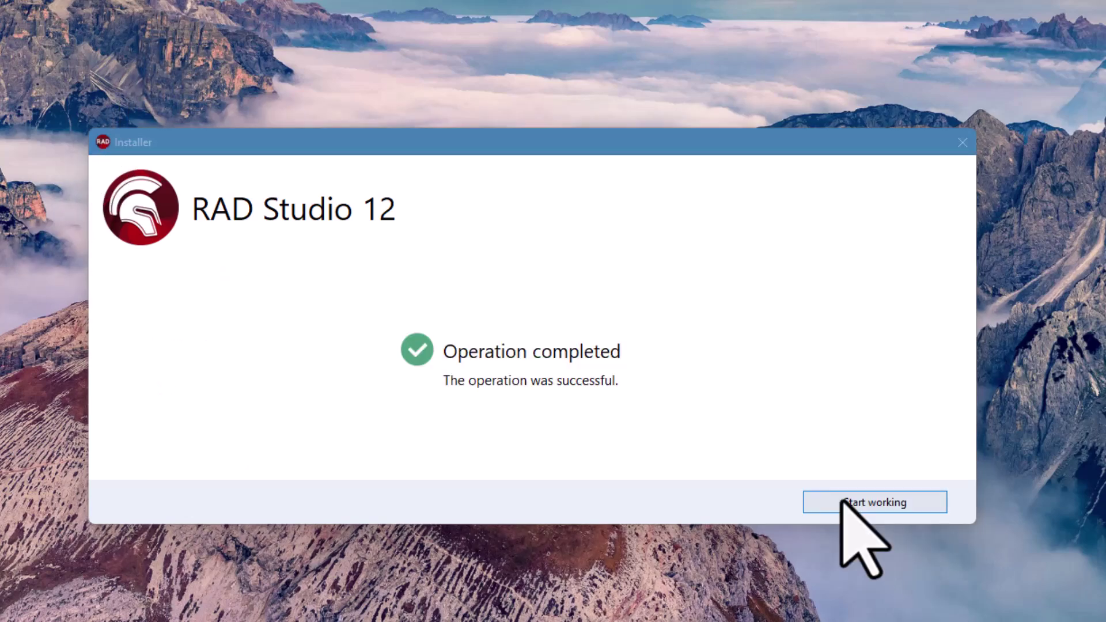
Start the IDE from the finished installer, keeping the Light theme, Consolas 10 editor font and default common settings.
click(842, 502)
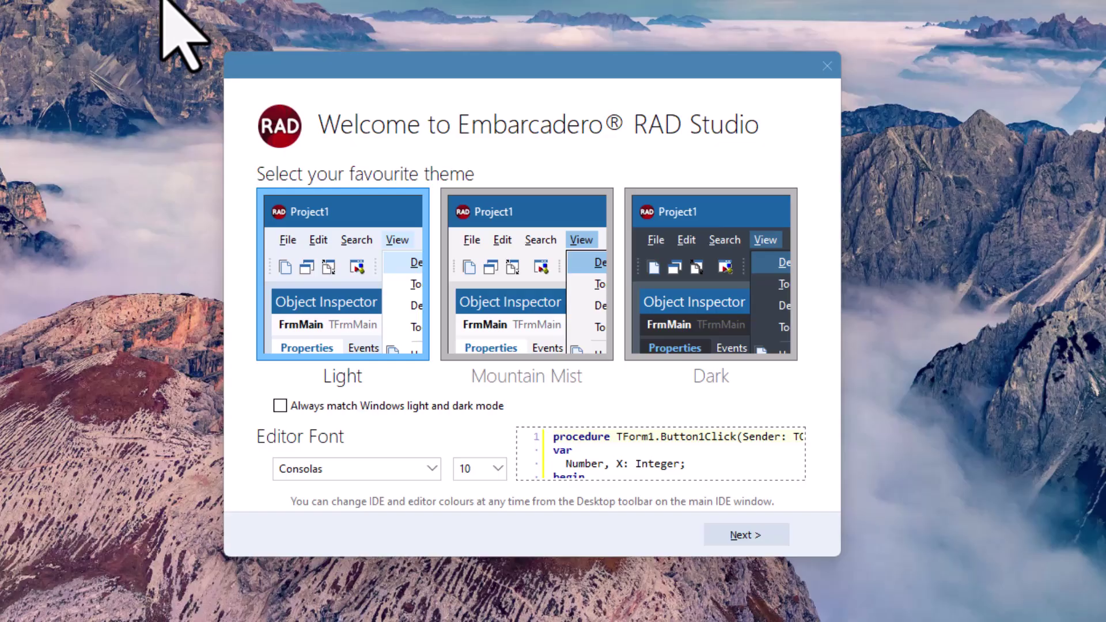
click(714, 533)
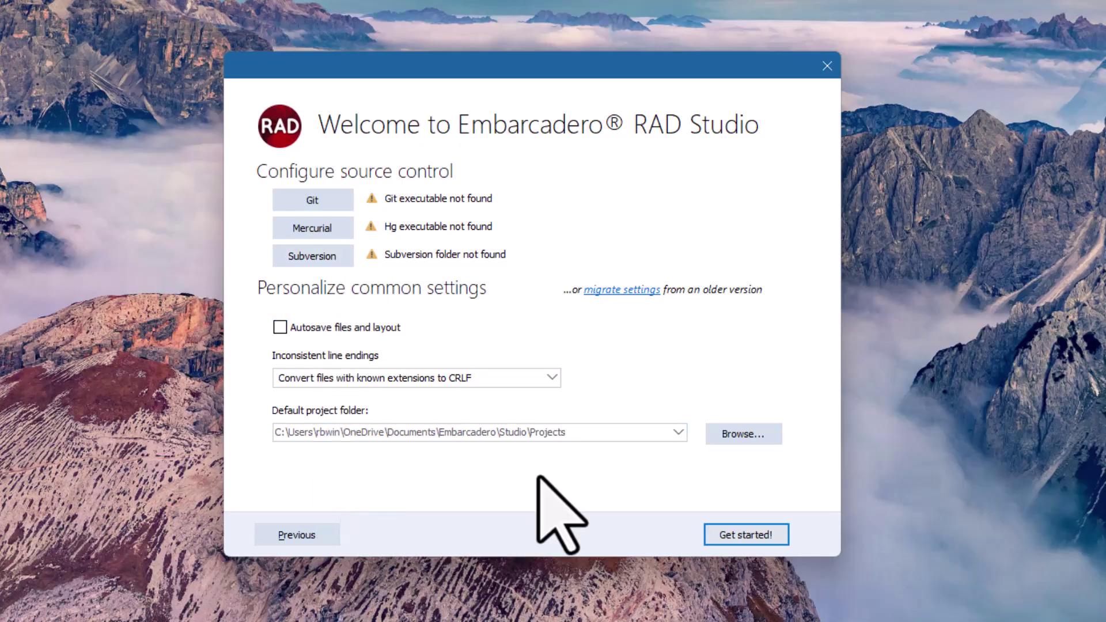
click(752, 539)
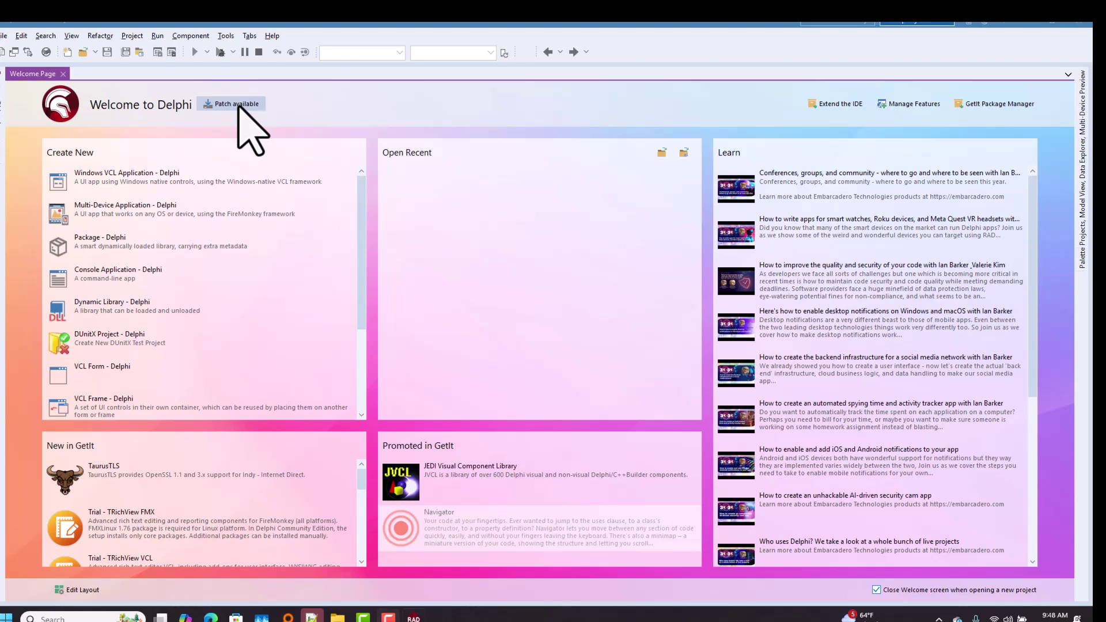
Install the available Delphi CE 12.1 Patch 1 and agree to restart the IDE to continue its setup.
click(238, 105)
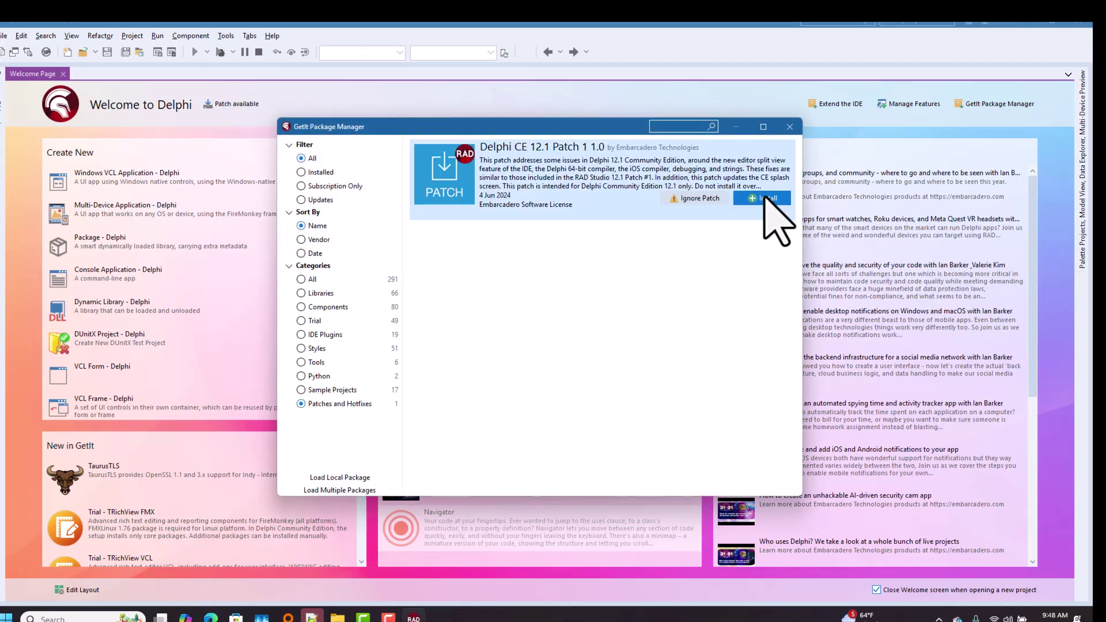
click(766, 199)
click(594, 431)
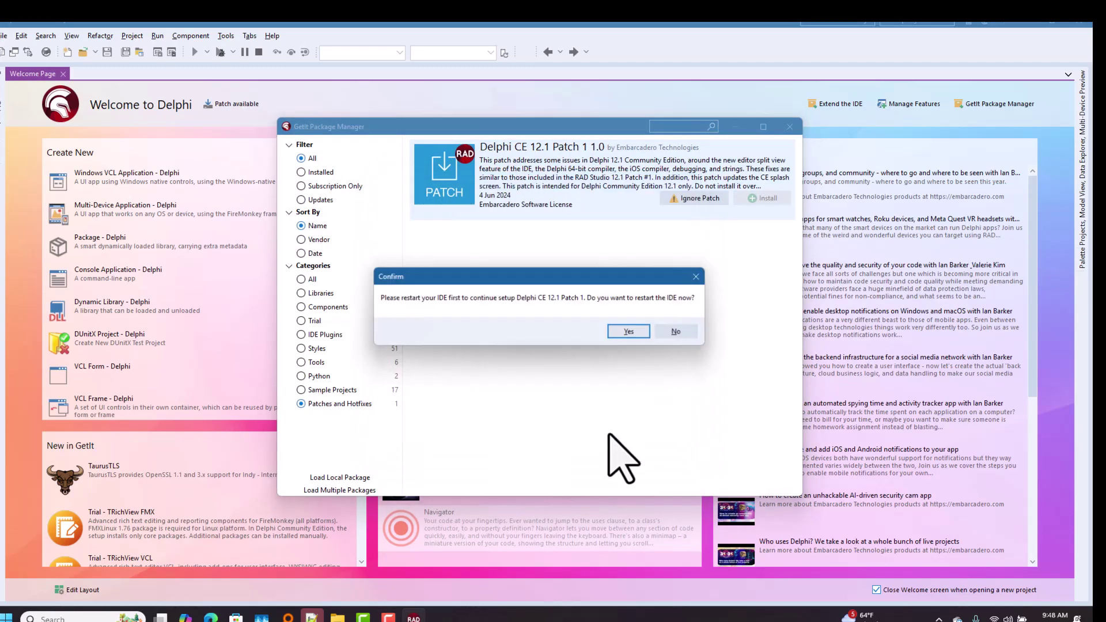
click(629, 333)
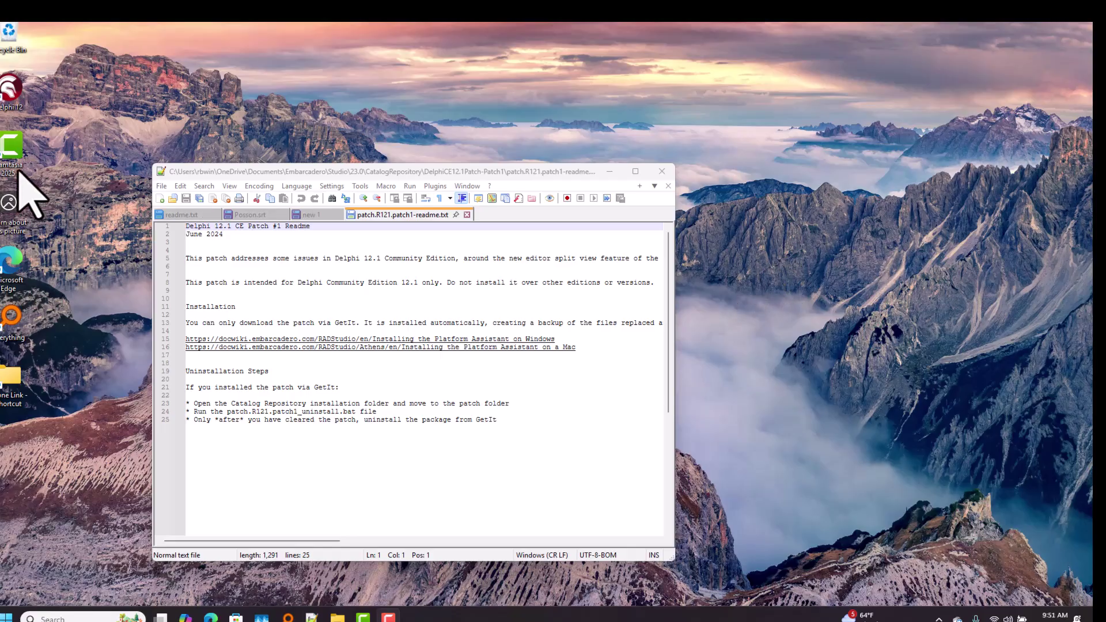
Launch Delphi 12, search the GetIt Package Manager for "jcl", and close the package manager.
double_click(7, 93)
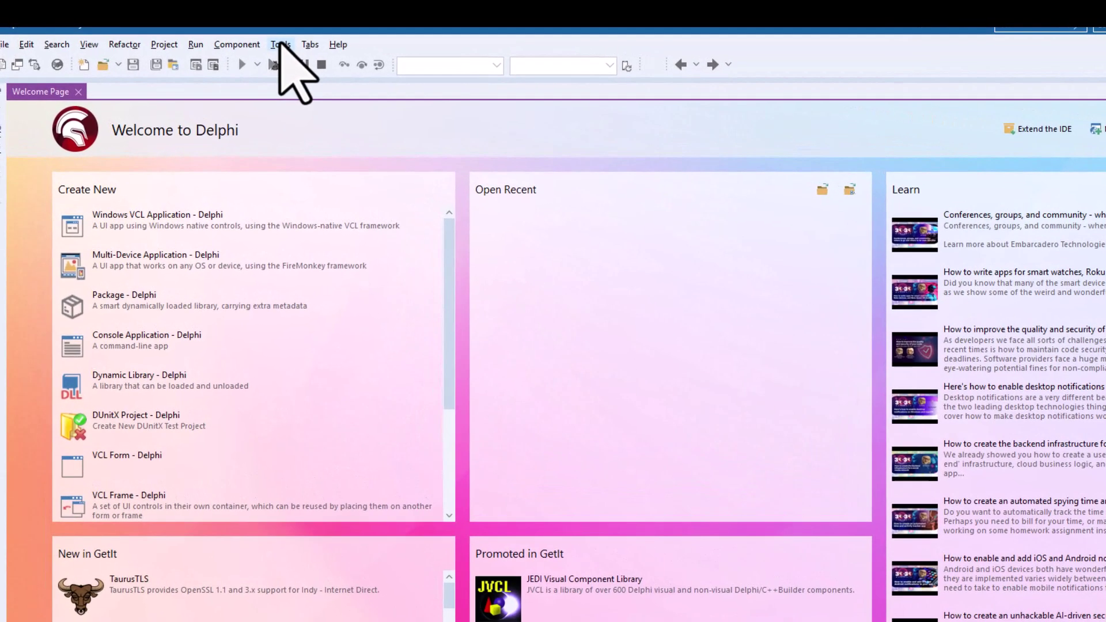
click(228, 36)
click(247, 92)
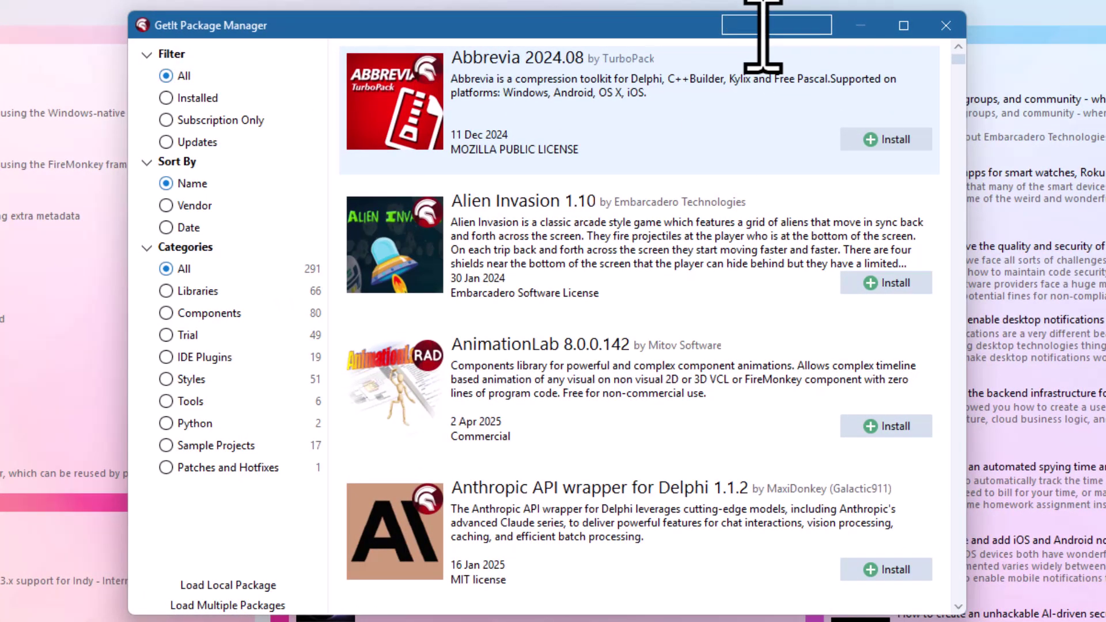
text(jcl)
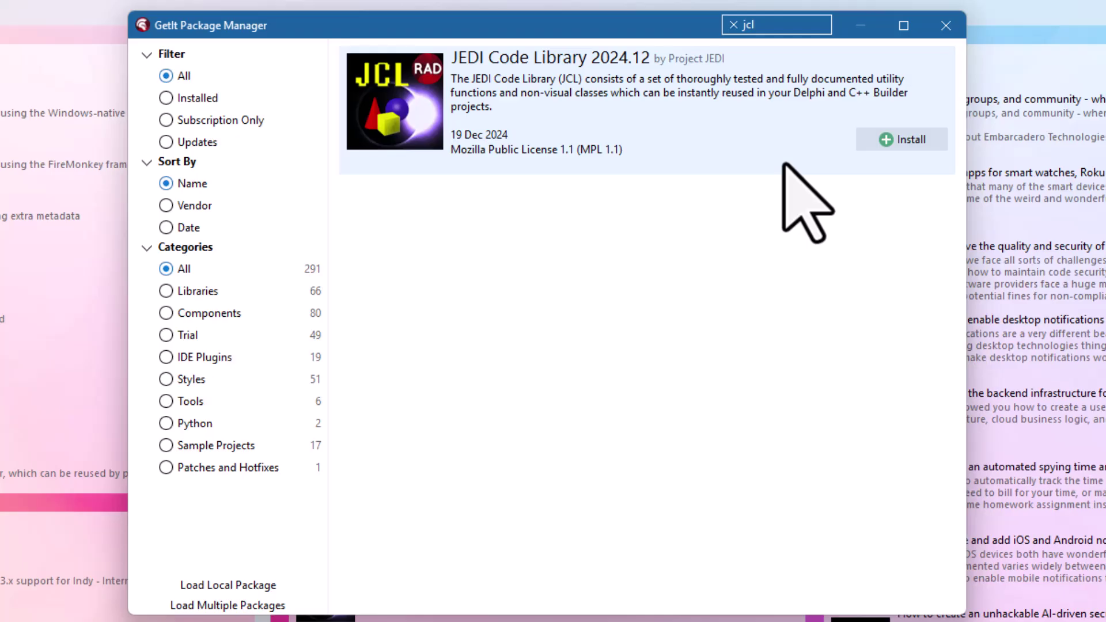
click(947, 26)
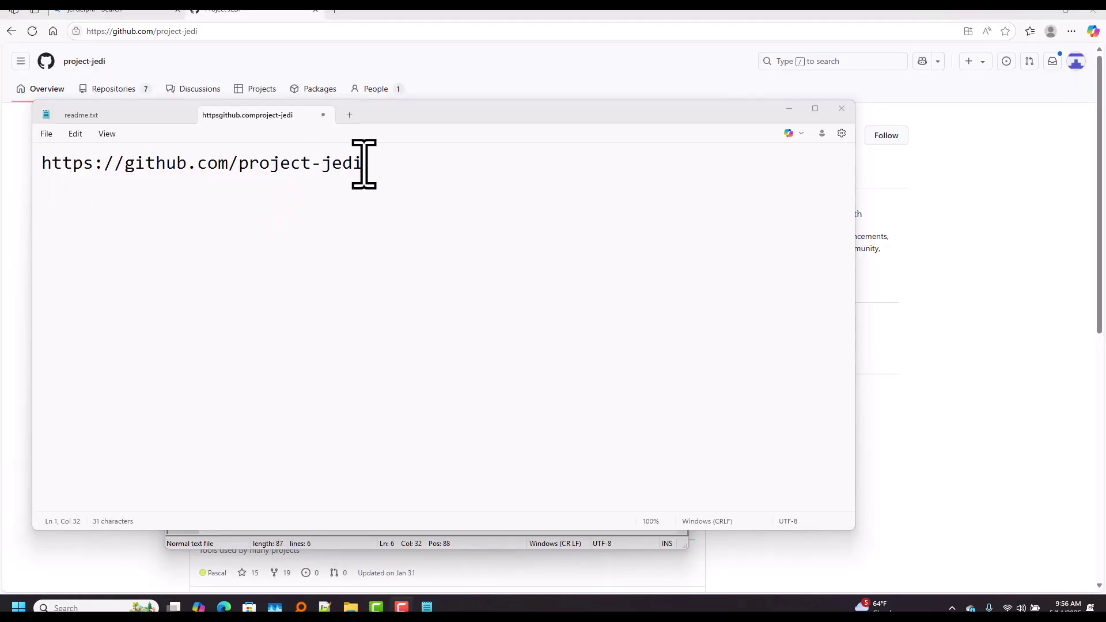
Switch to the browser, open Project JEDI's jcl repository on GitHub and copy its HTTPS clone URL.
key(alt+Tab)
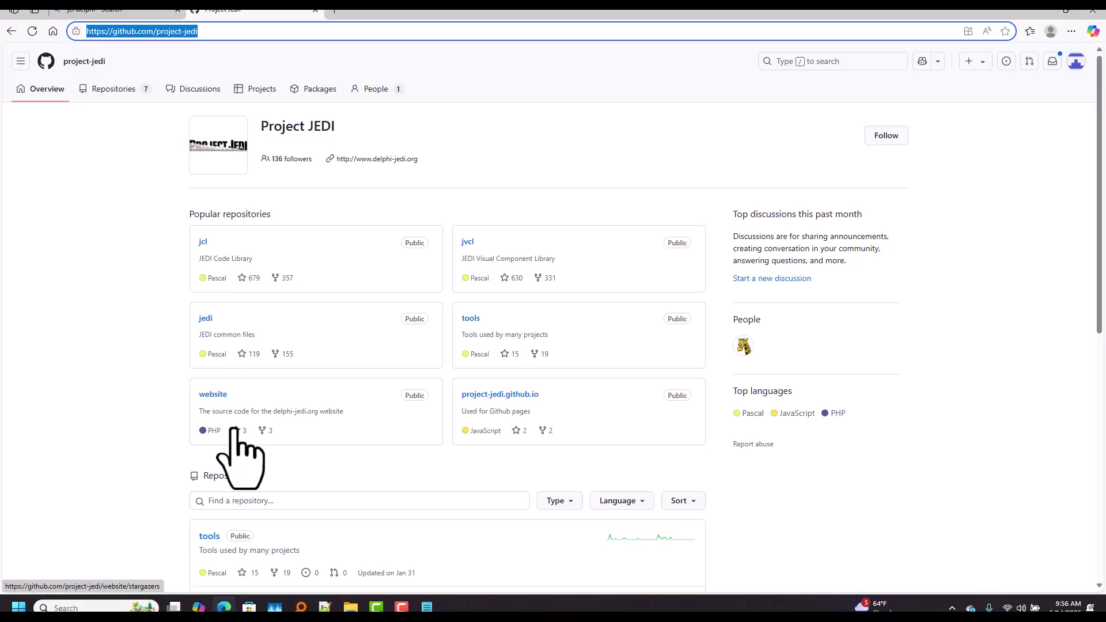
click(203, 243)
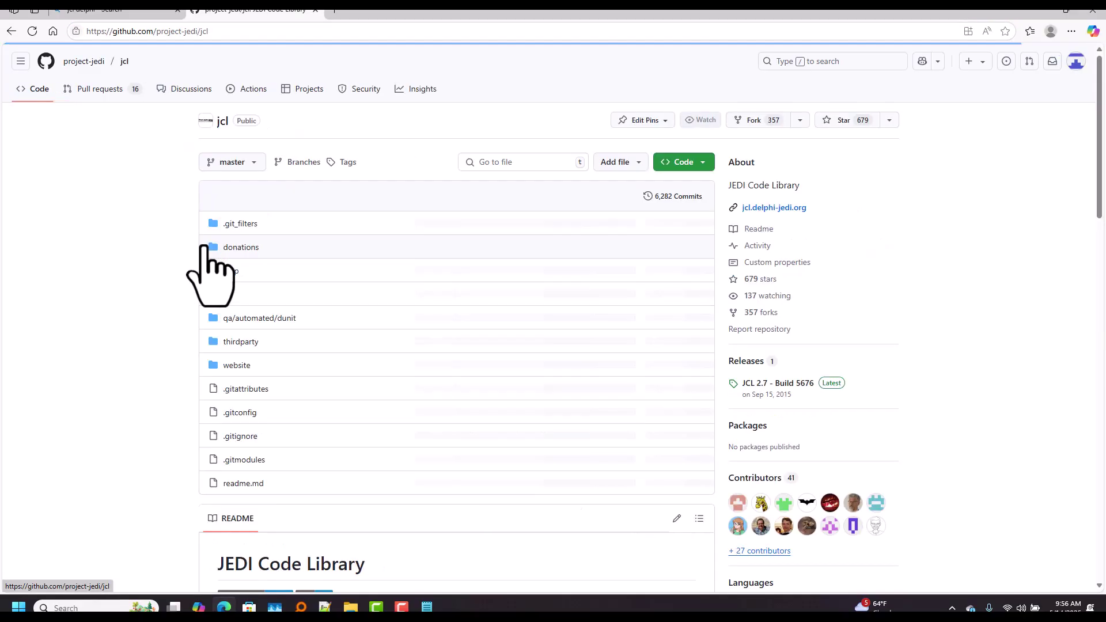
click(685, 163)
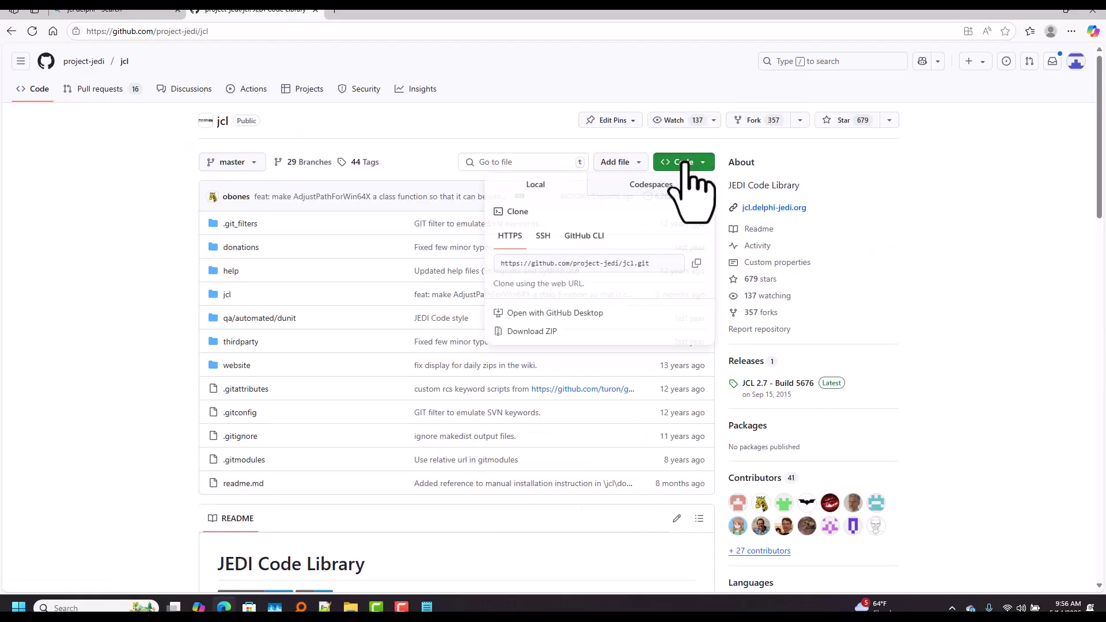
click(697, 265)
mouse_move(350, 607)
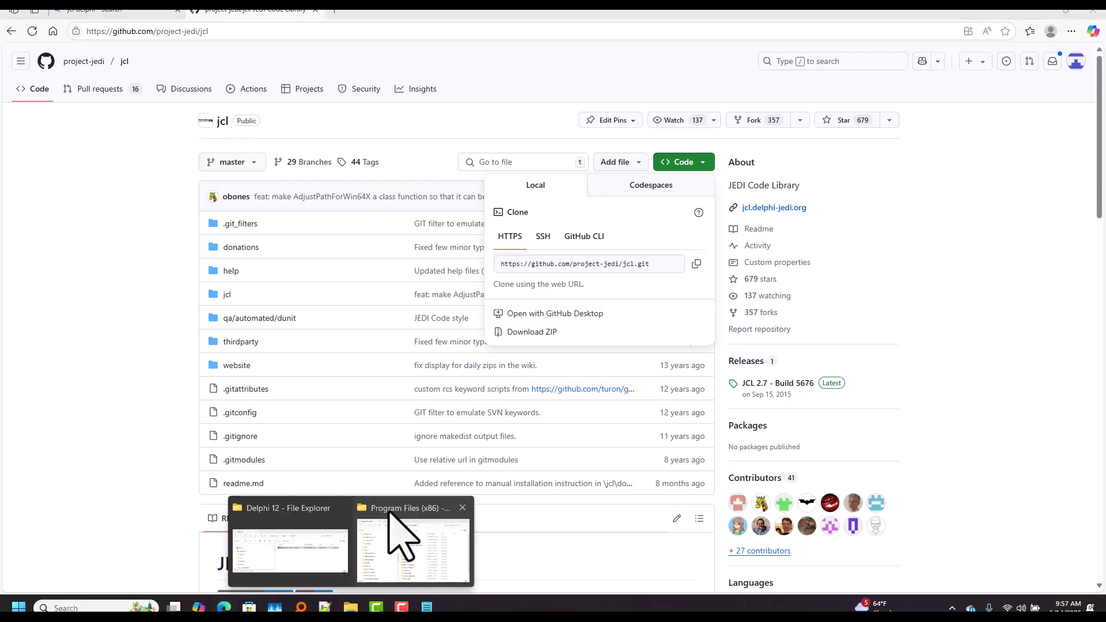
click(268, 544)
click(627, 224)
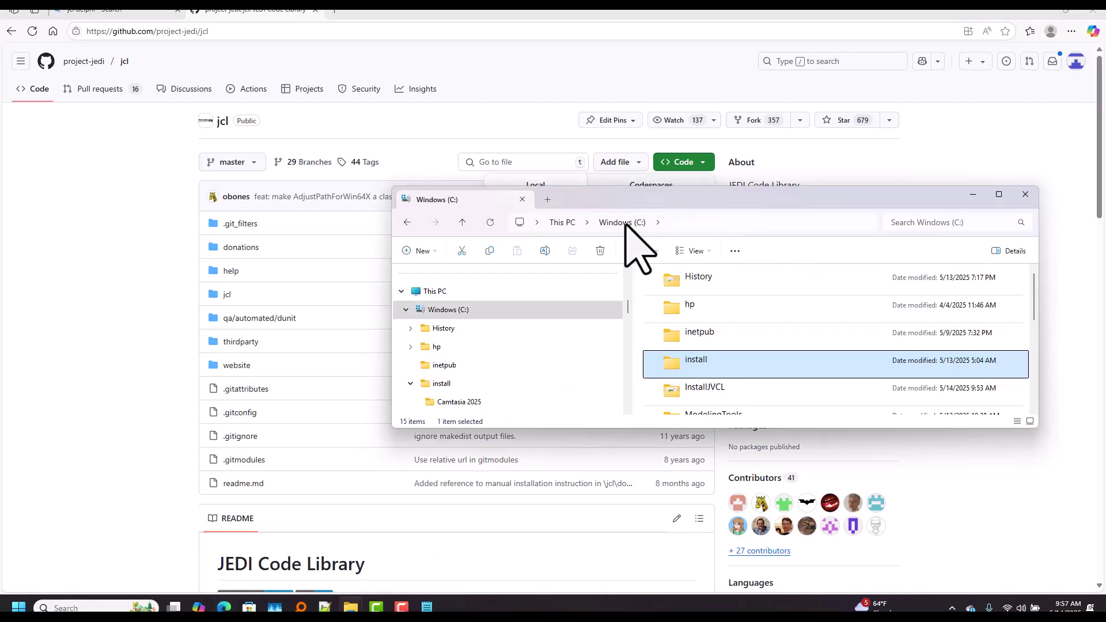
click(657, 360)
right_click(458, 311)
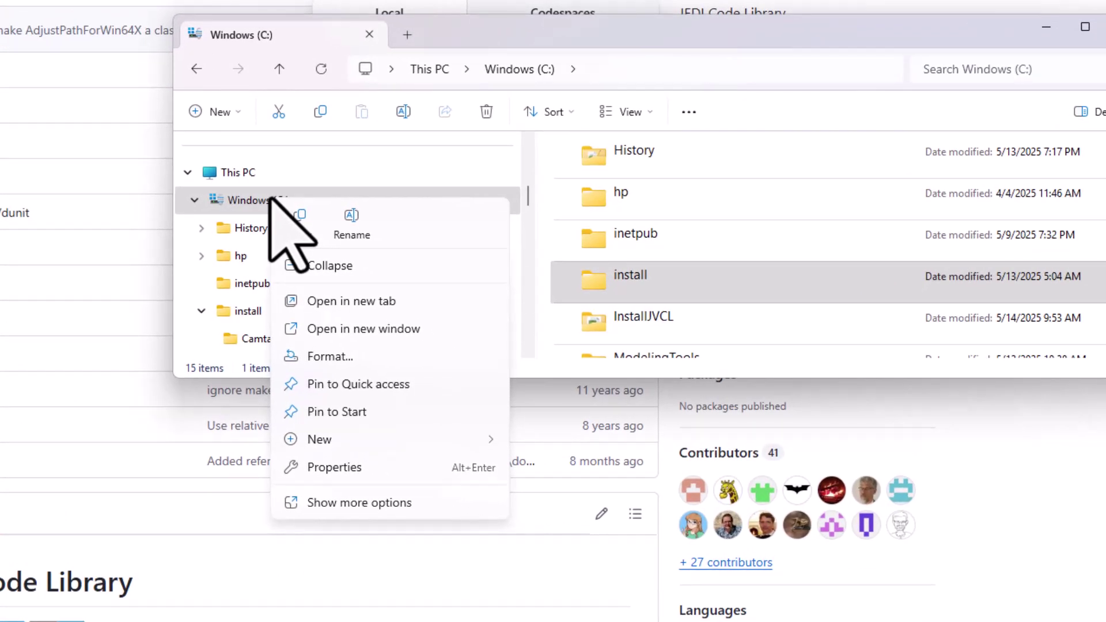
click(354, 503)
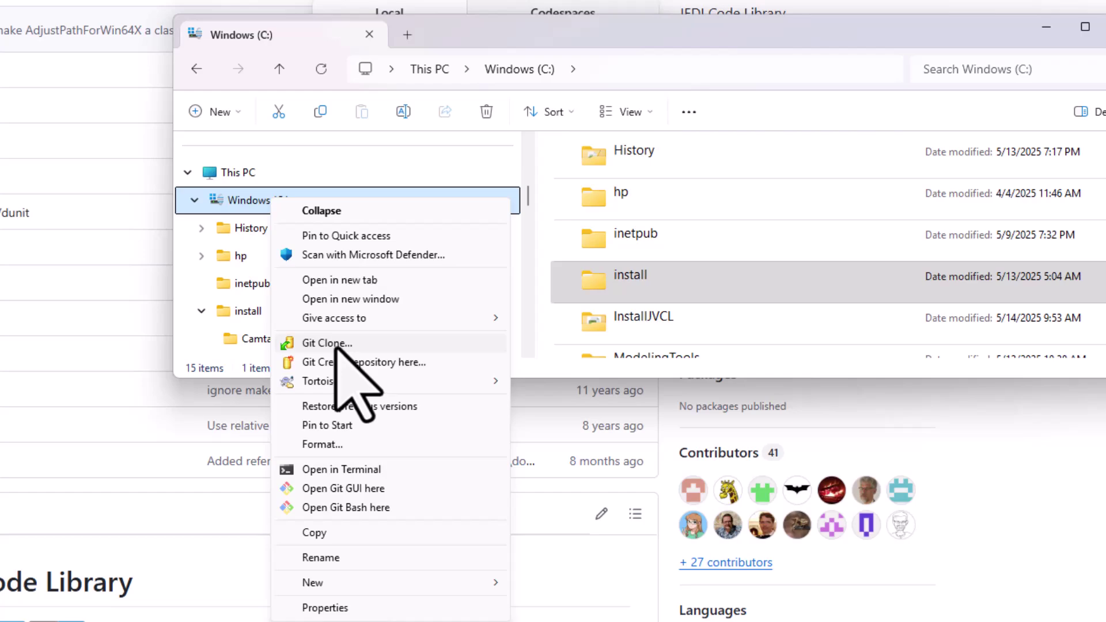
click(337, 346)
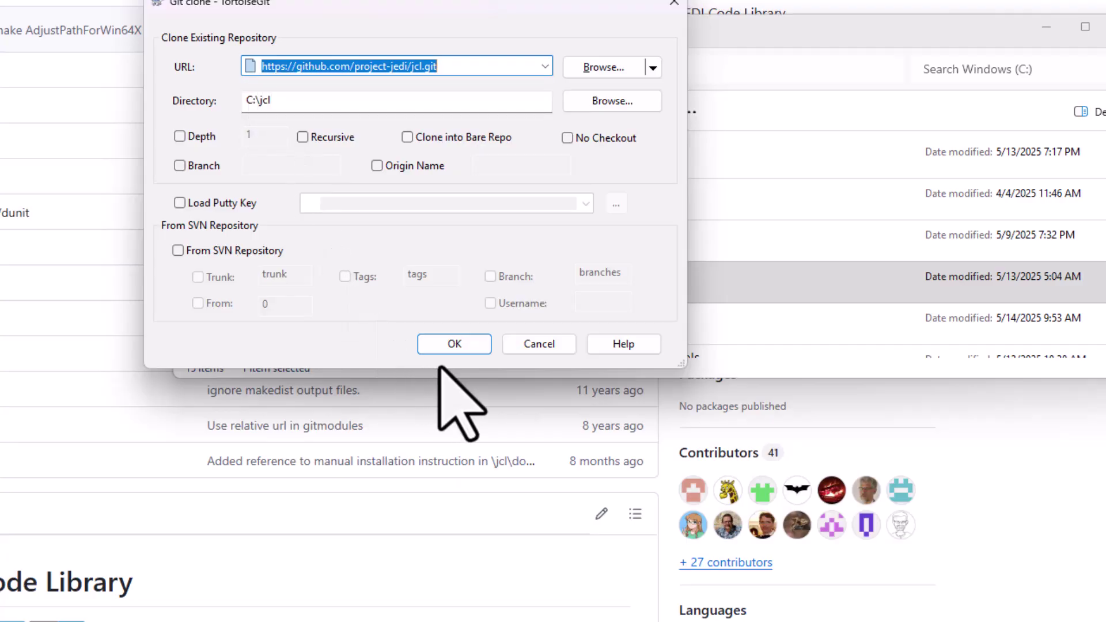
click(460, 345)
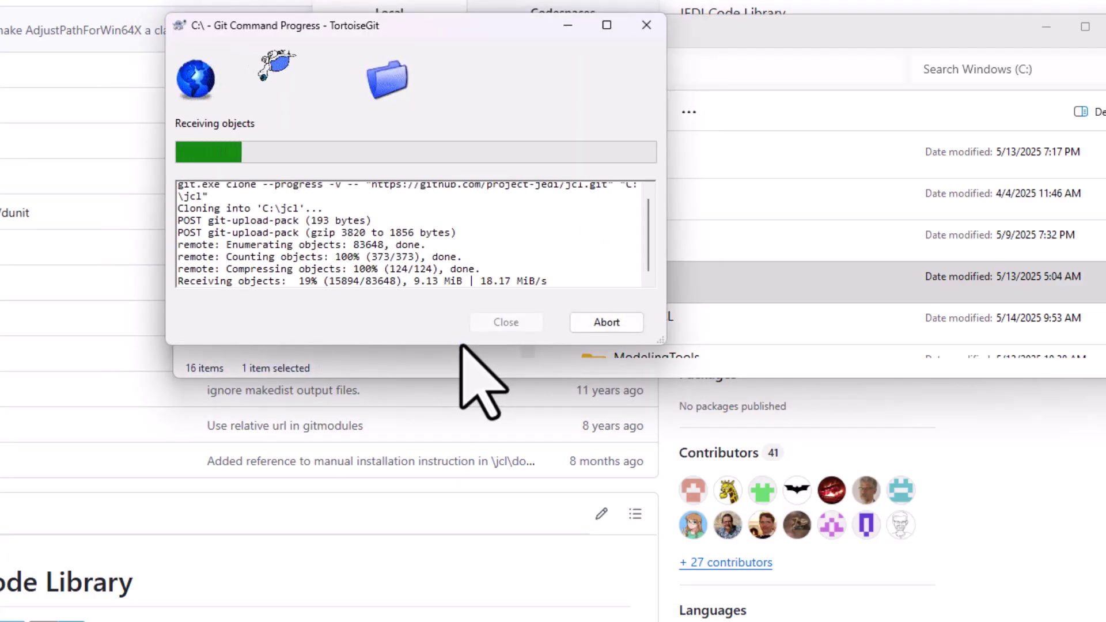
click(504, 321)
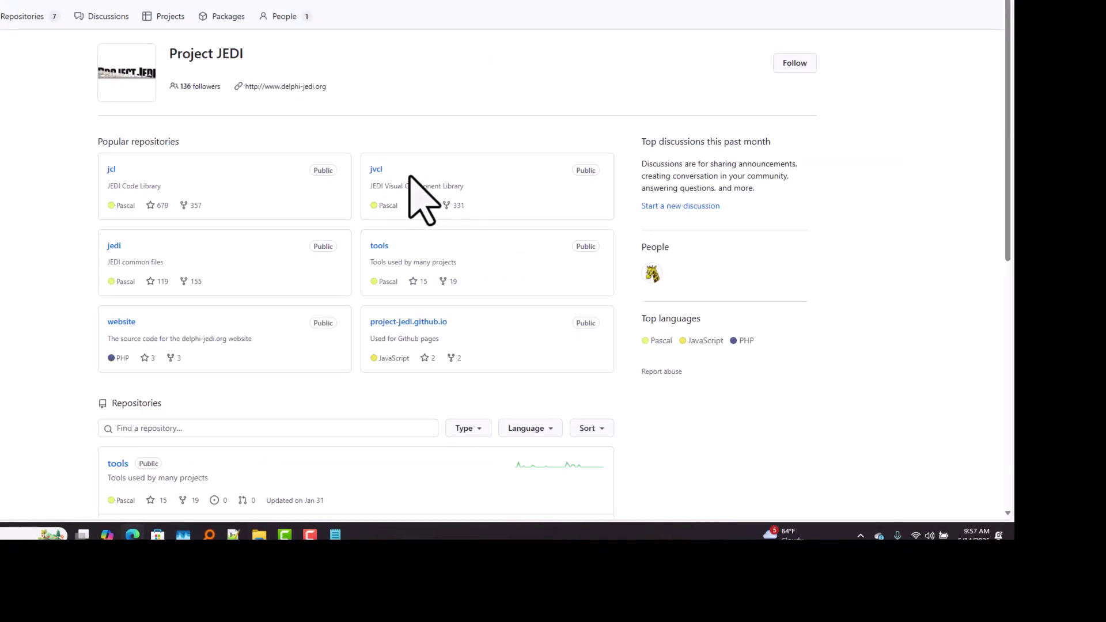
Open Project JEDI's jvcl repository on GitHub and copy its HTTPS clone URL.
click(376, 170)
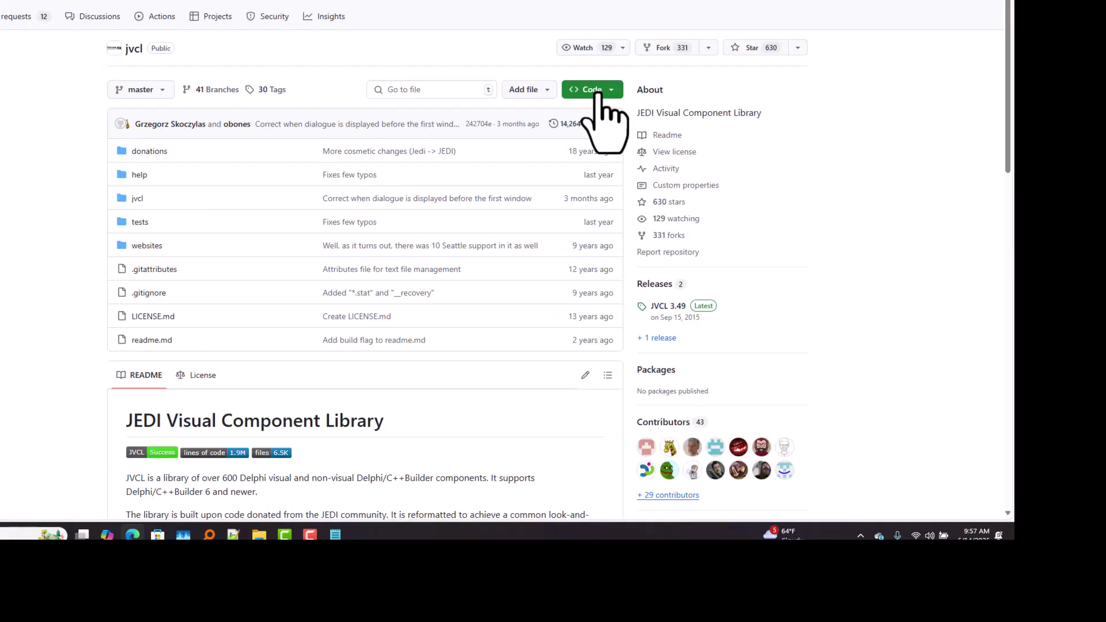
click(593, 91)
click(604, 196)
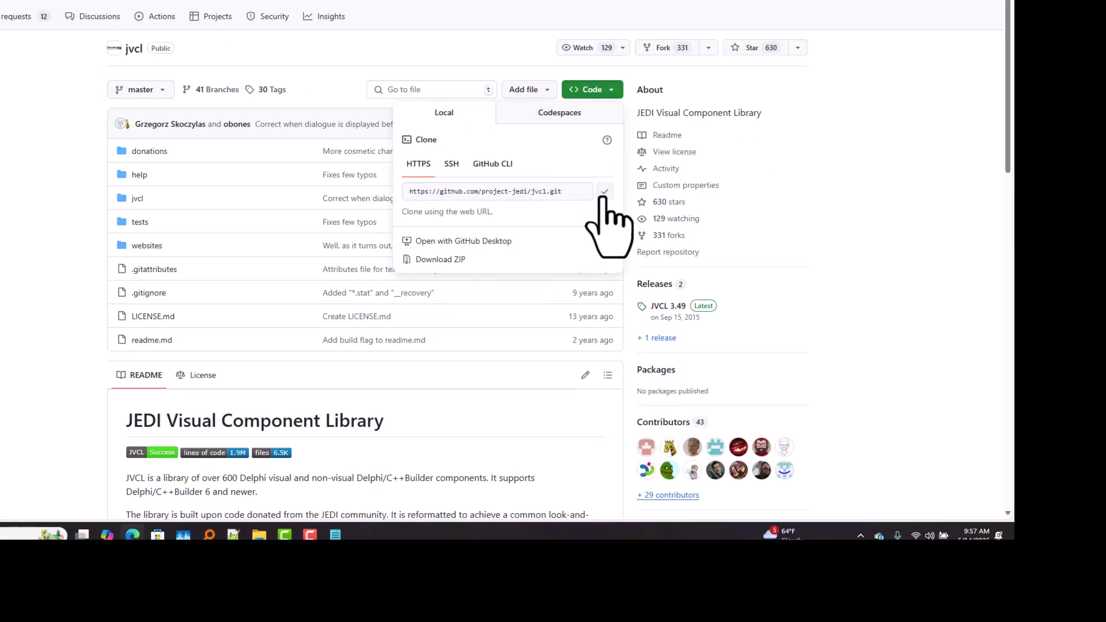
click(259, 535)
click(216, 440)
right_click(363, 240)
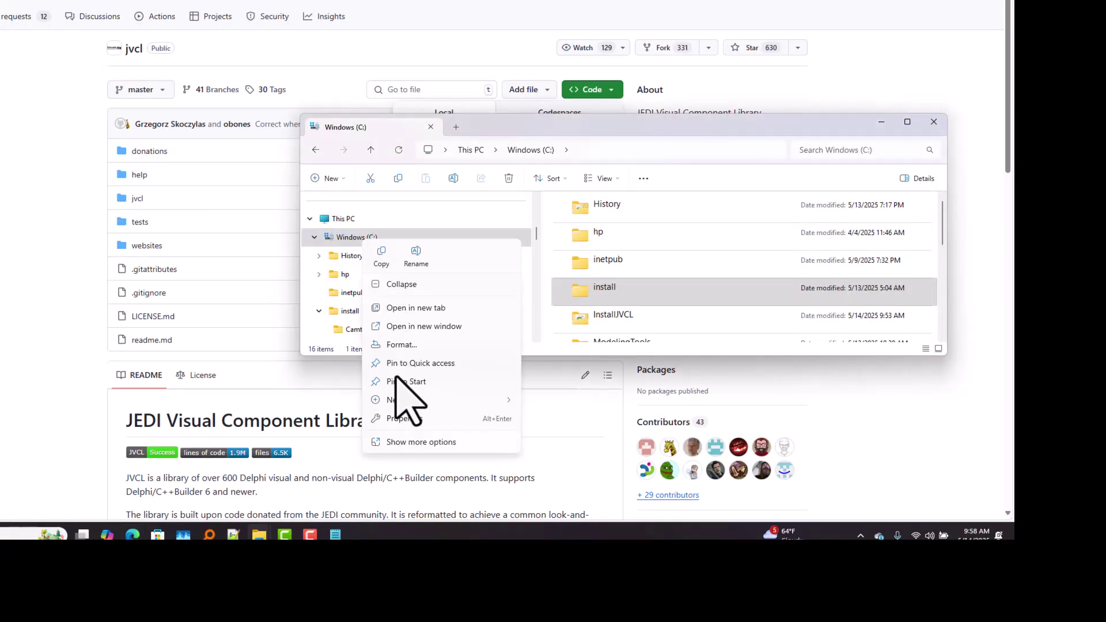
click(406, 441)
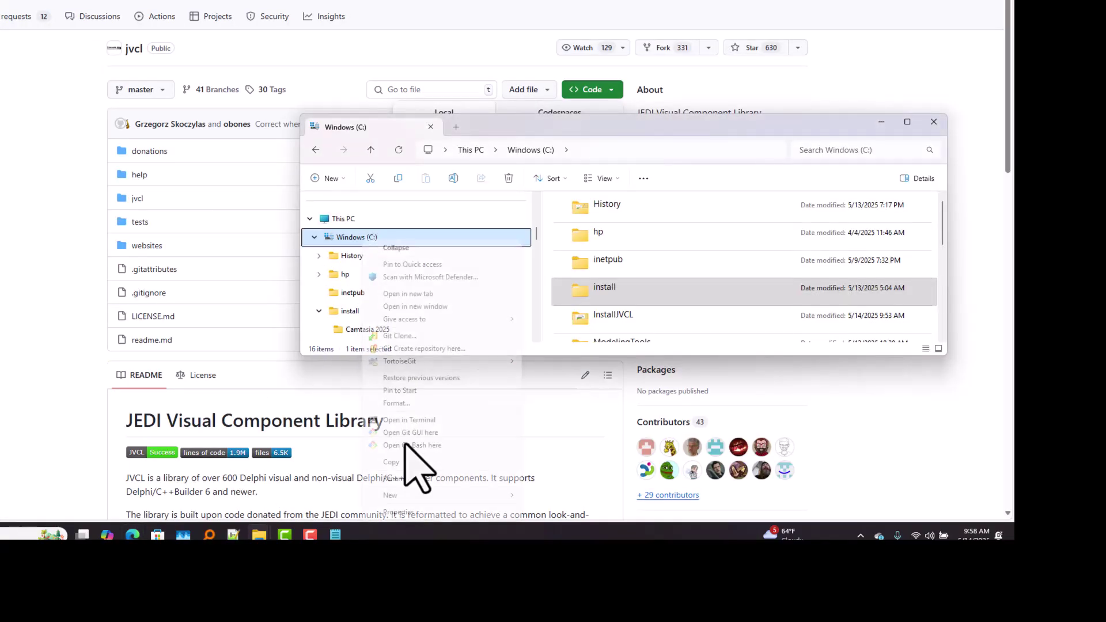
click(407, 337)
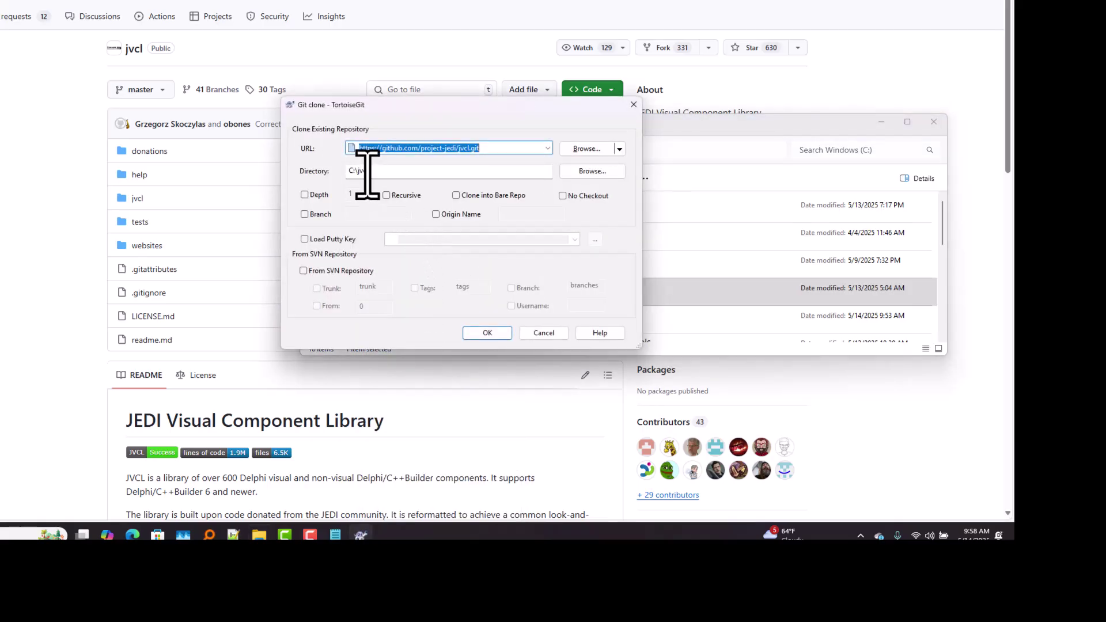
click(486, 333)
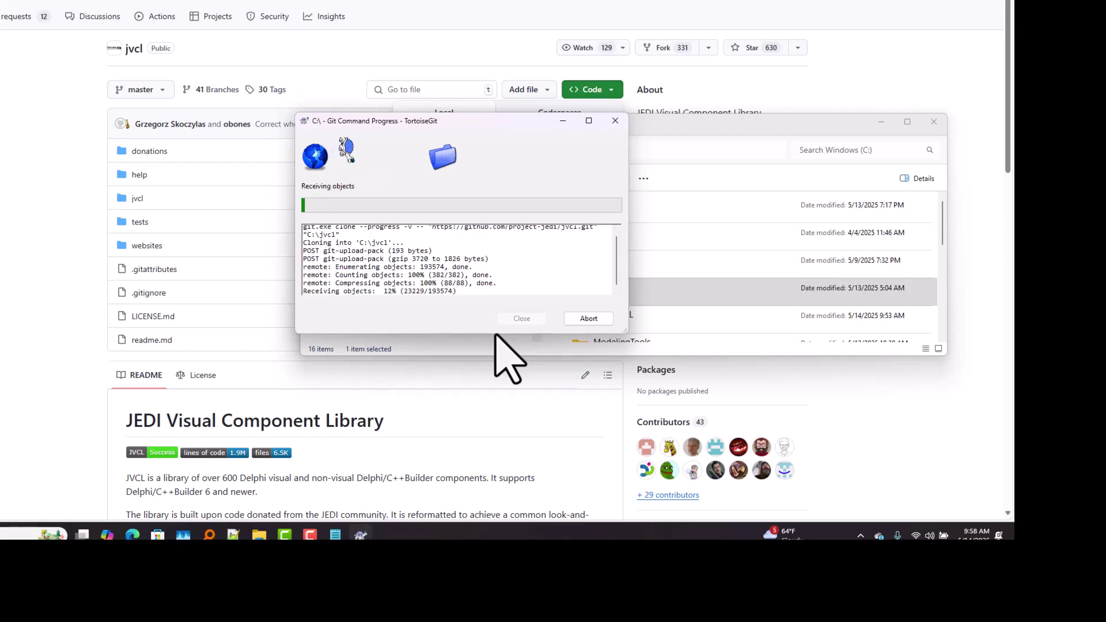
Close the JVCL clone progress window, open Project JEDI's jedi repository on GitHub and copy its HTTPS clone URL.
click(516, 316)
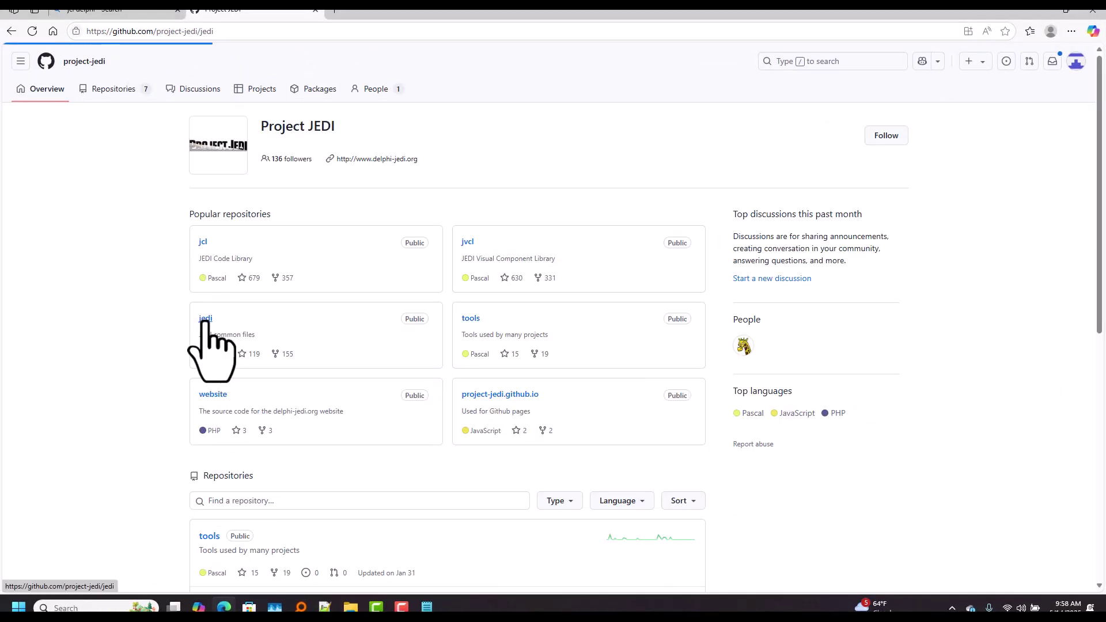
click(694, 163)
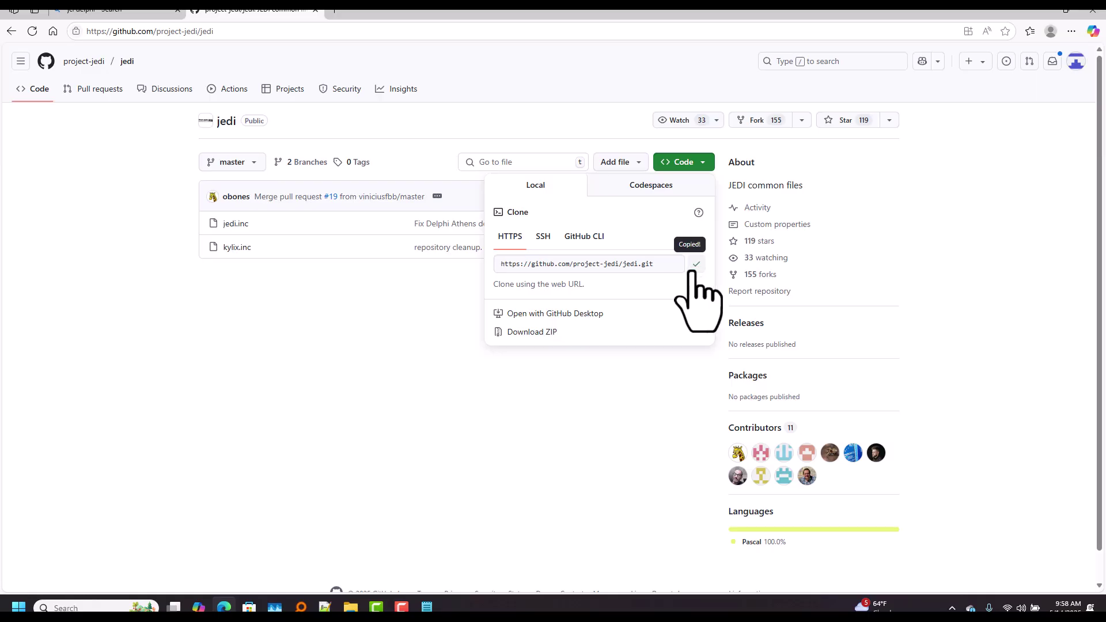
mouse_move(350, 606)
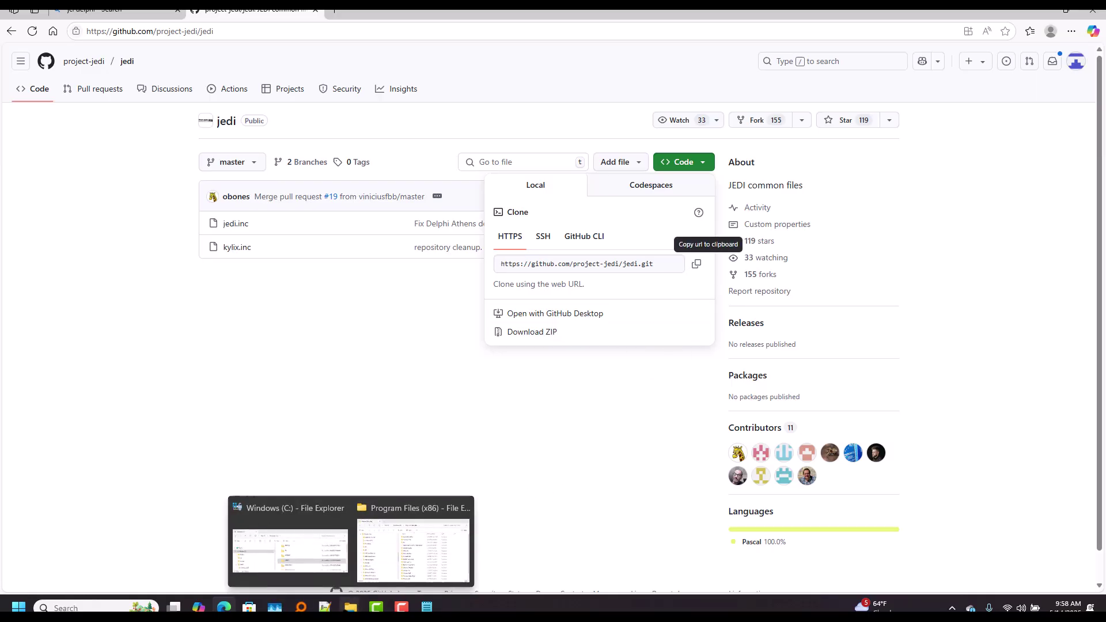
click(317, 554)
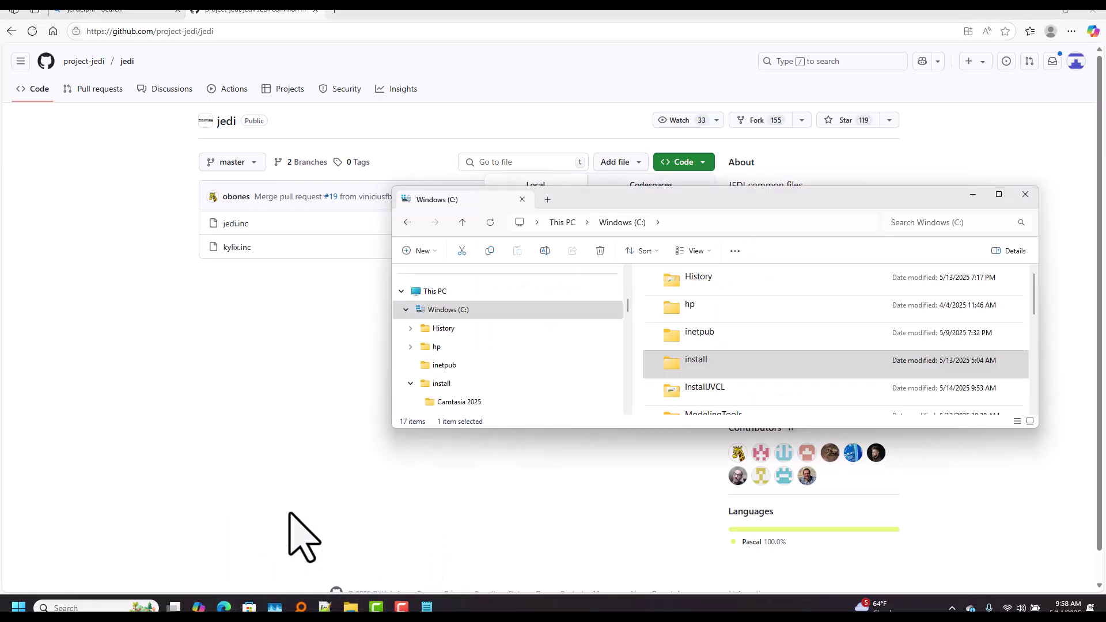
right_click(455, 310)
click(538, 514)
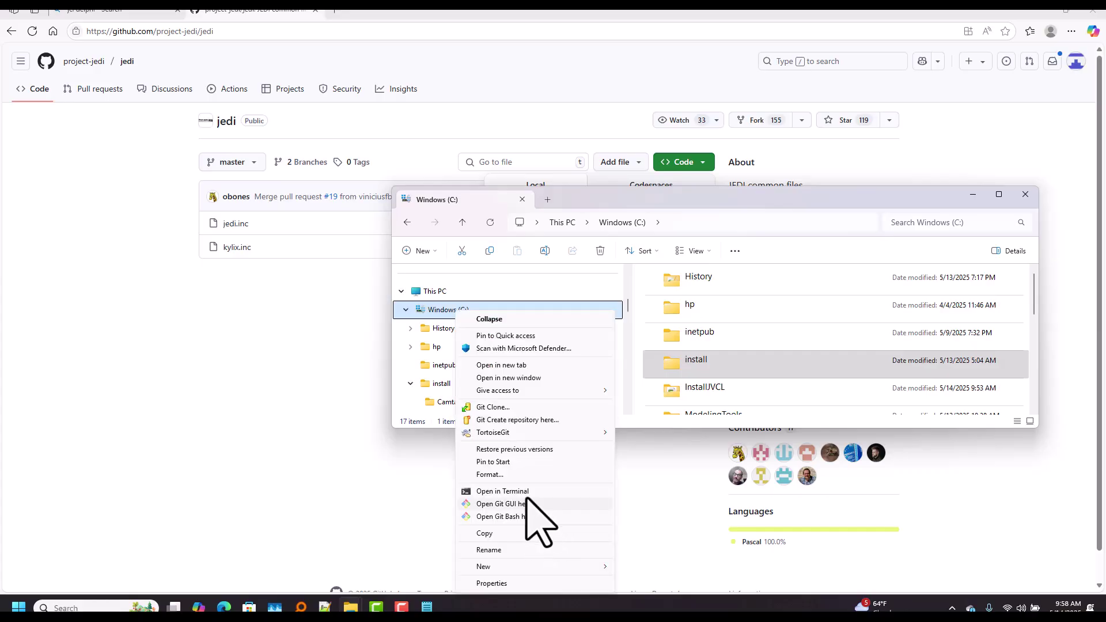
click(489, 407)
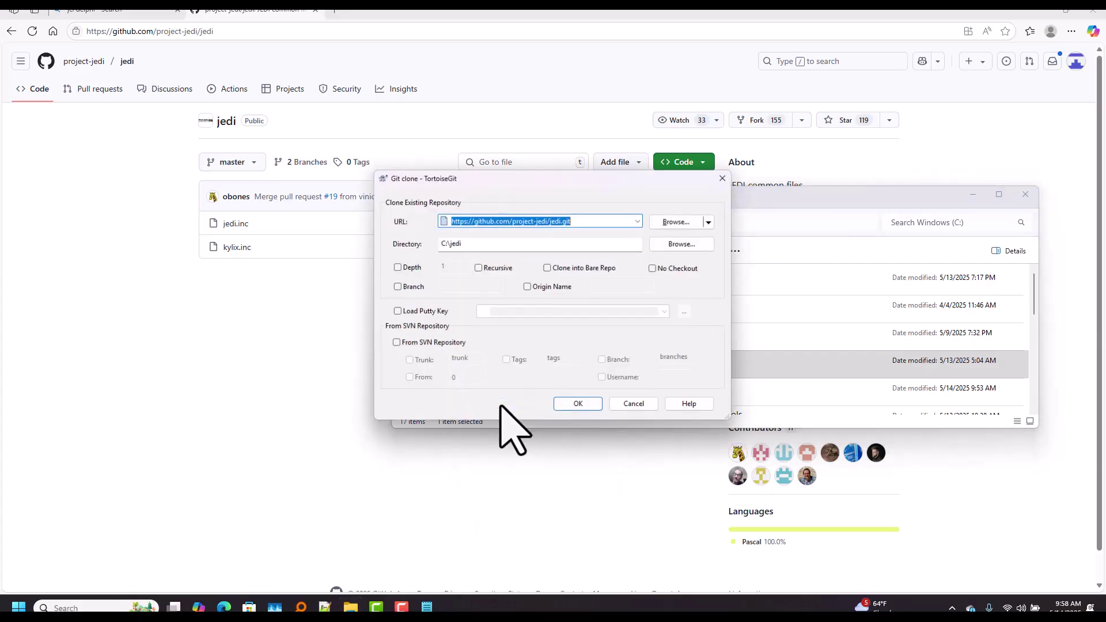
click(579, 406)
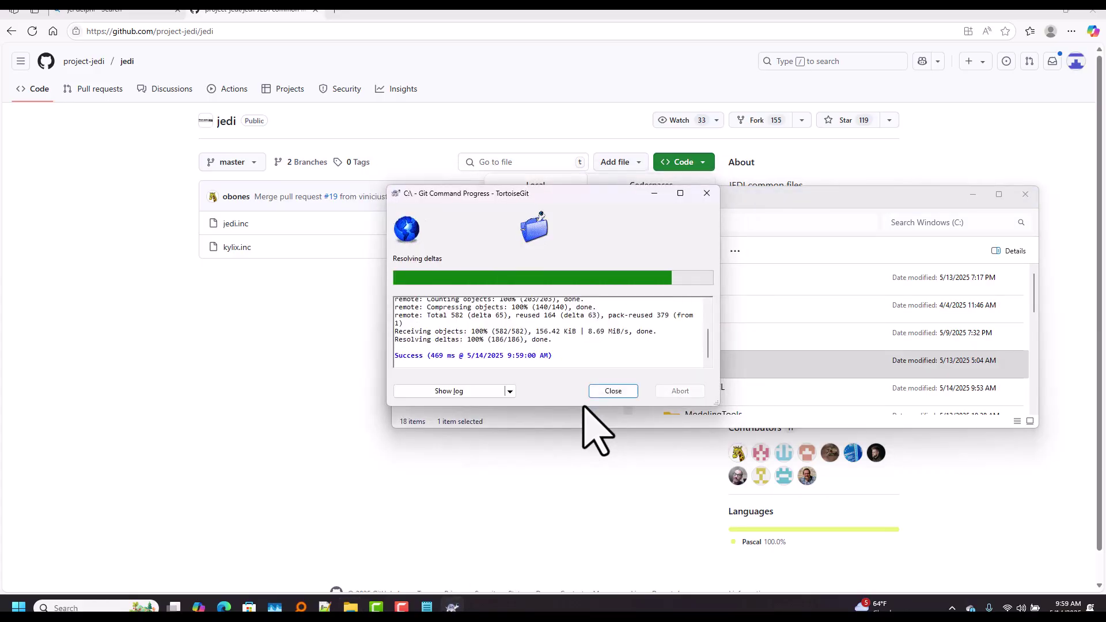
click(613, 391)
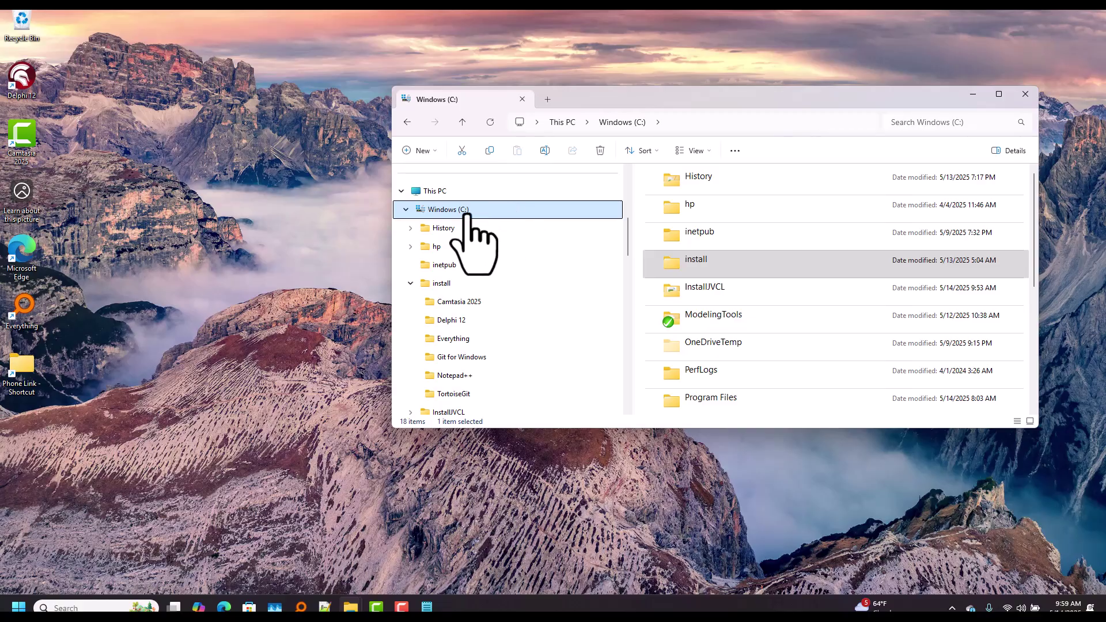
Try to install the JCL by running Install.bat from C:\jcl\jcl, and close its console window.
click(466, 212)
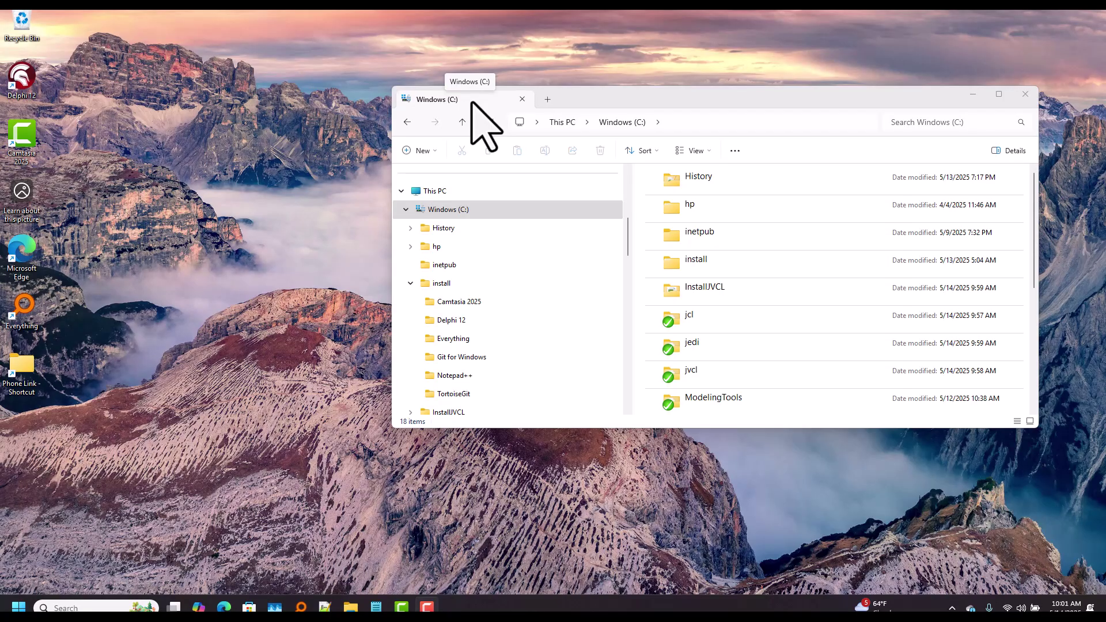
double_click(686, 316)
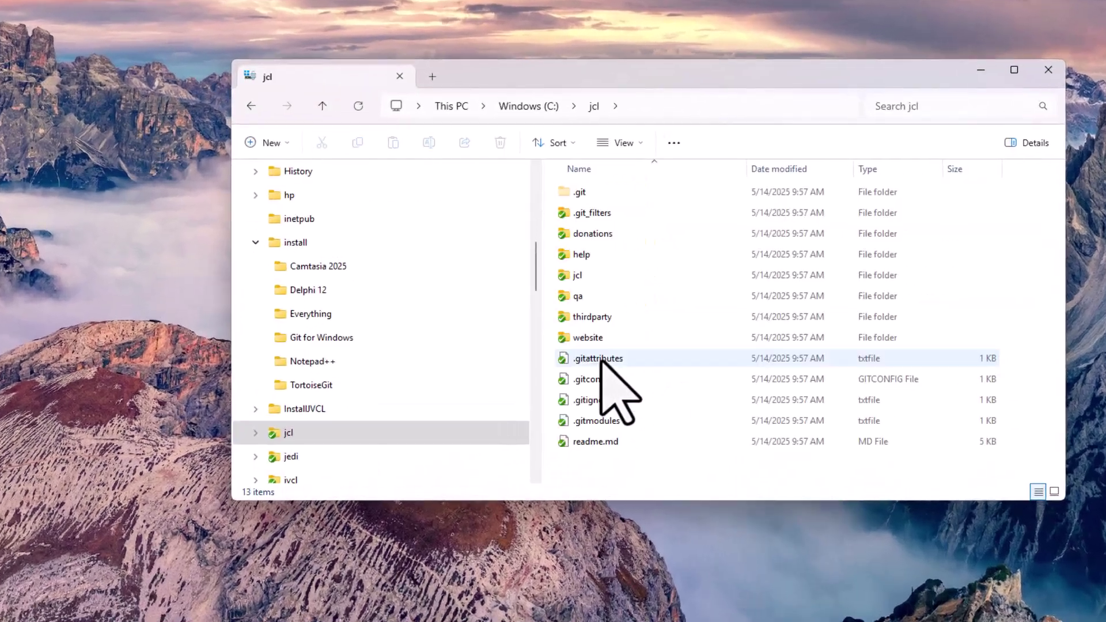
double_click(472, 306)
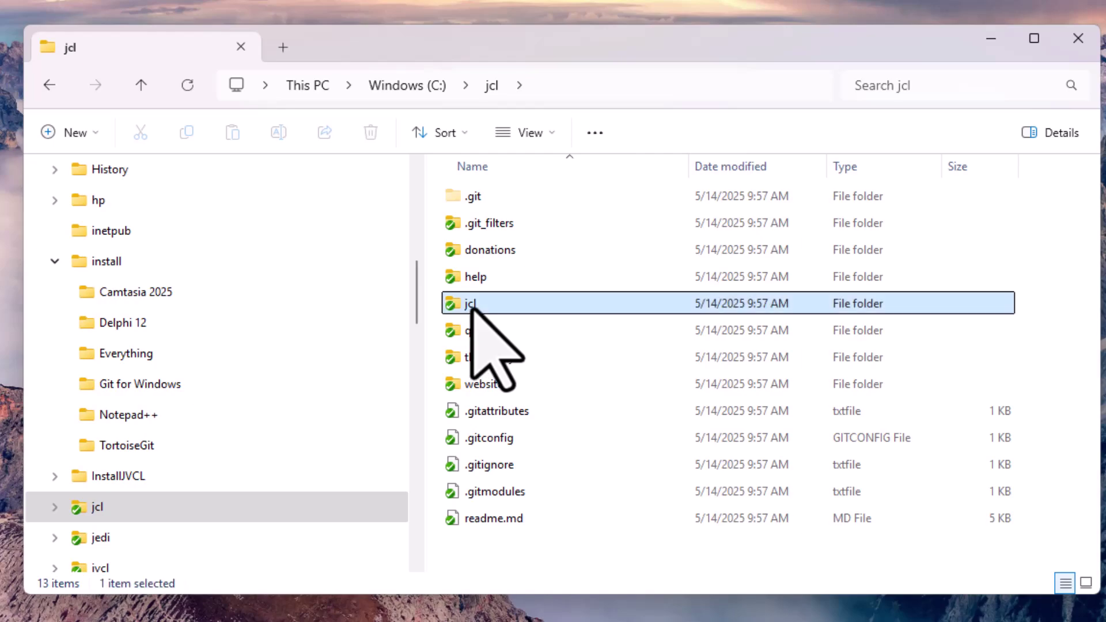
double_click(466, 357)
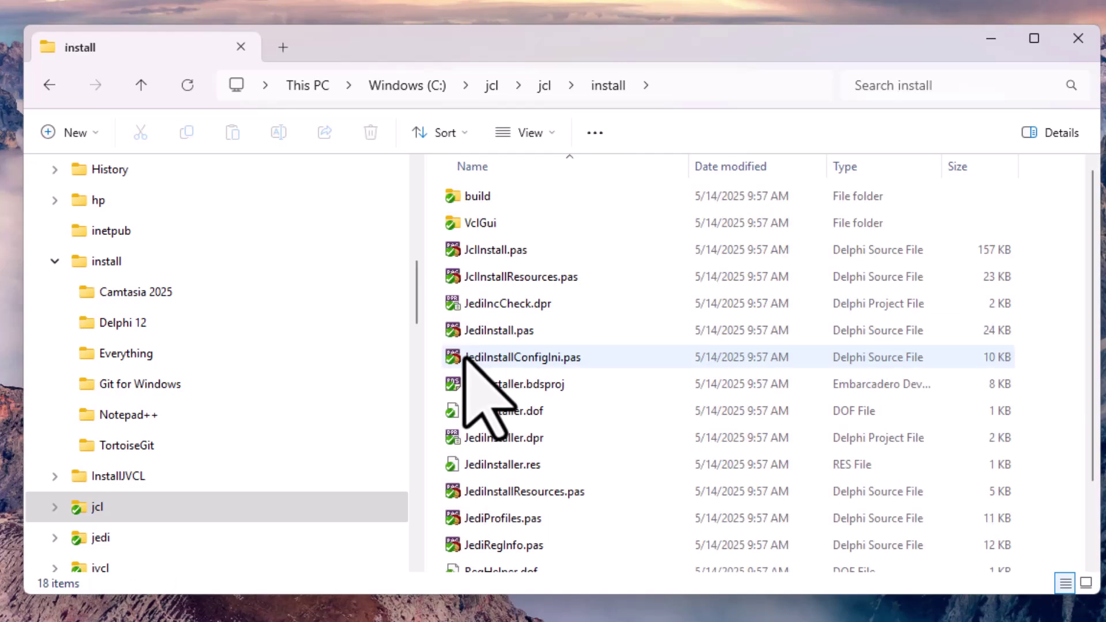
scroll(465, 360, down, 2)
click(543, 86)
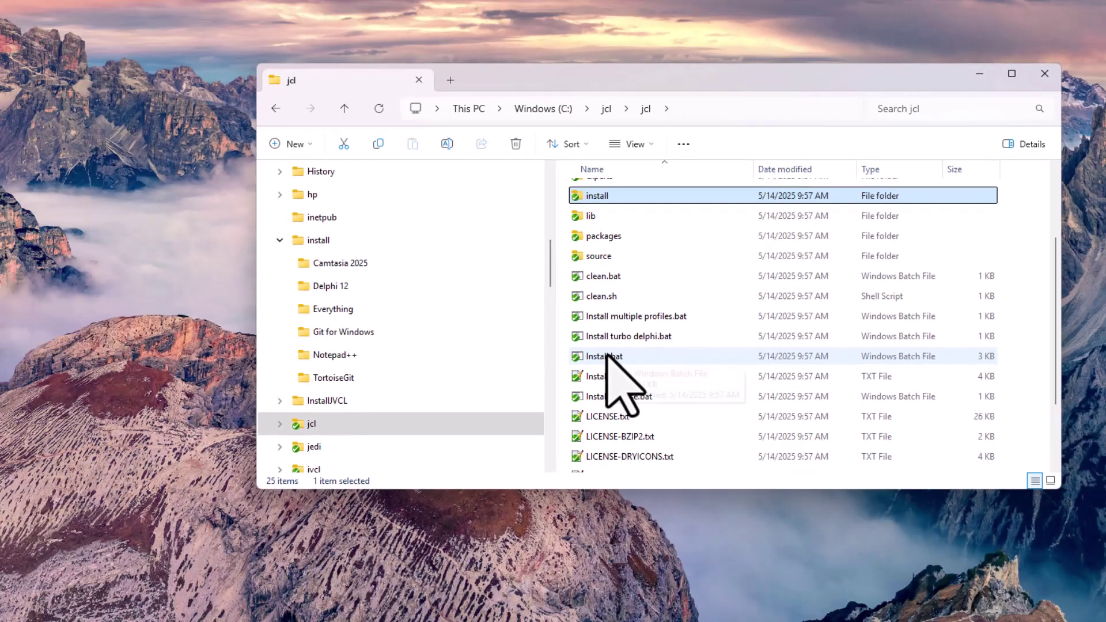
double_click(490, 416)
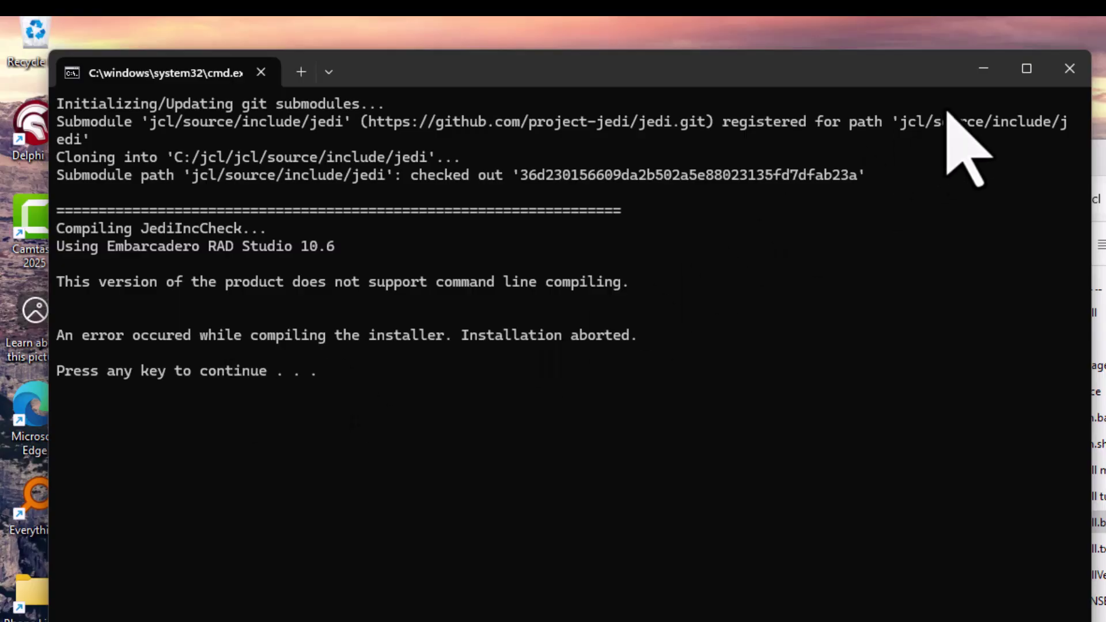
click(1070, 69)
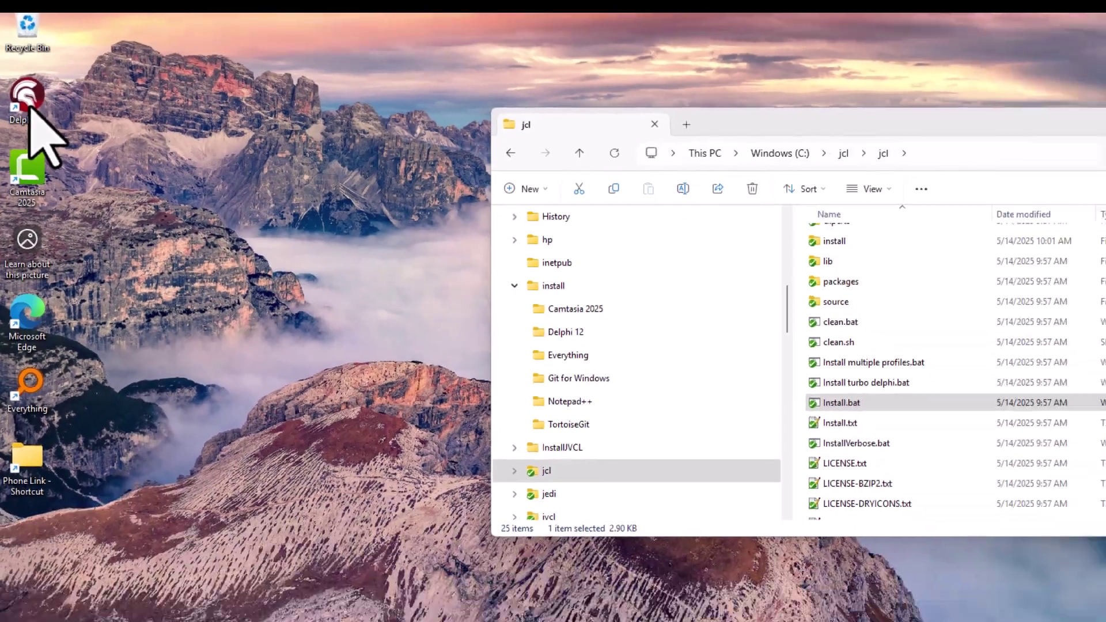
Launch Delphi 12 and open the project JediIncCheck.dpr from C:\jcl\jcl\install.
double_click(36, 121)
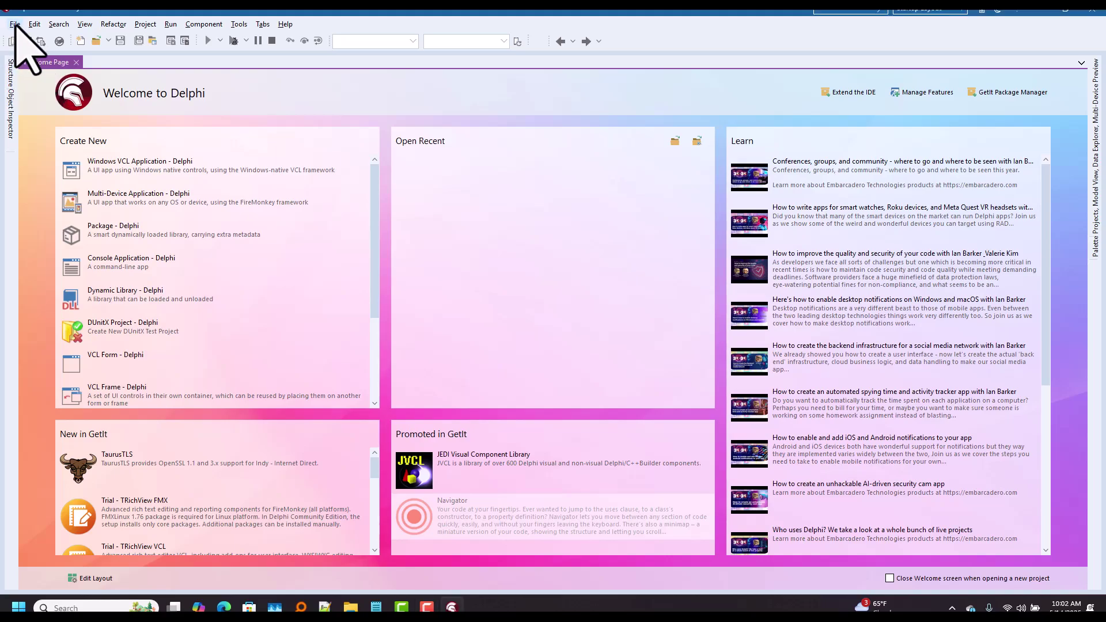
click(15, 24)
click(46, 68)
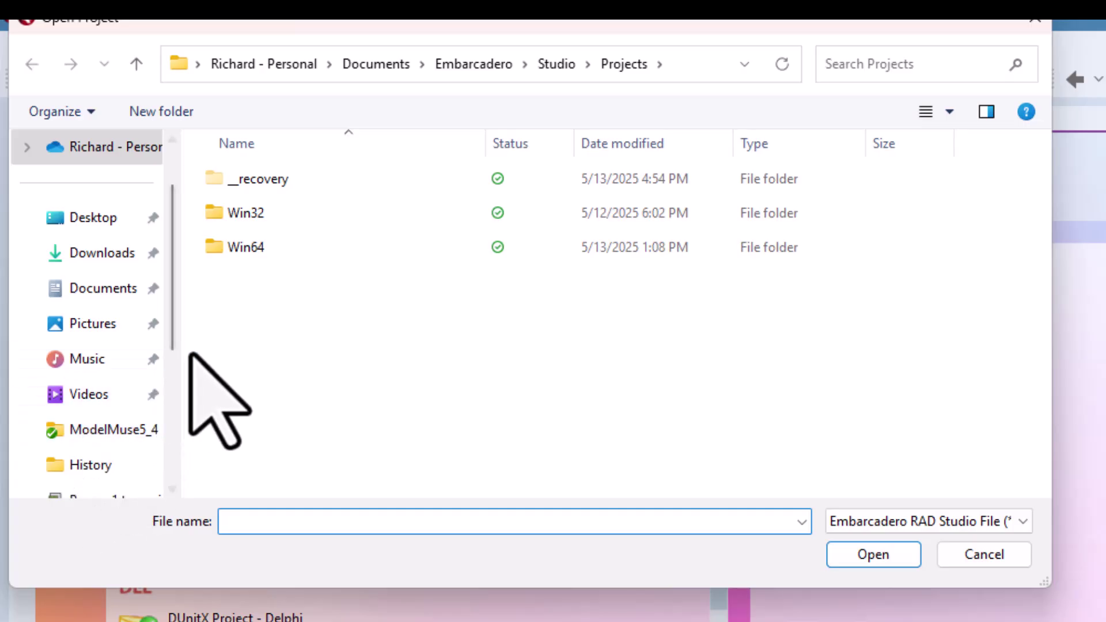
scroll(173, 389, down, 5)
click(155, 393)
double_click(239, 331)
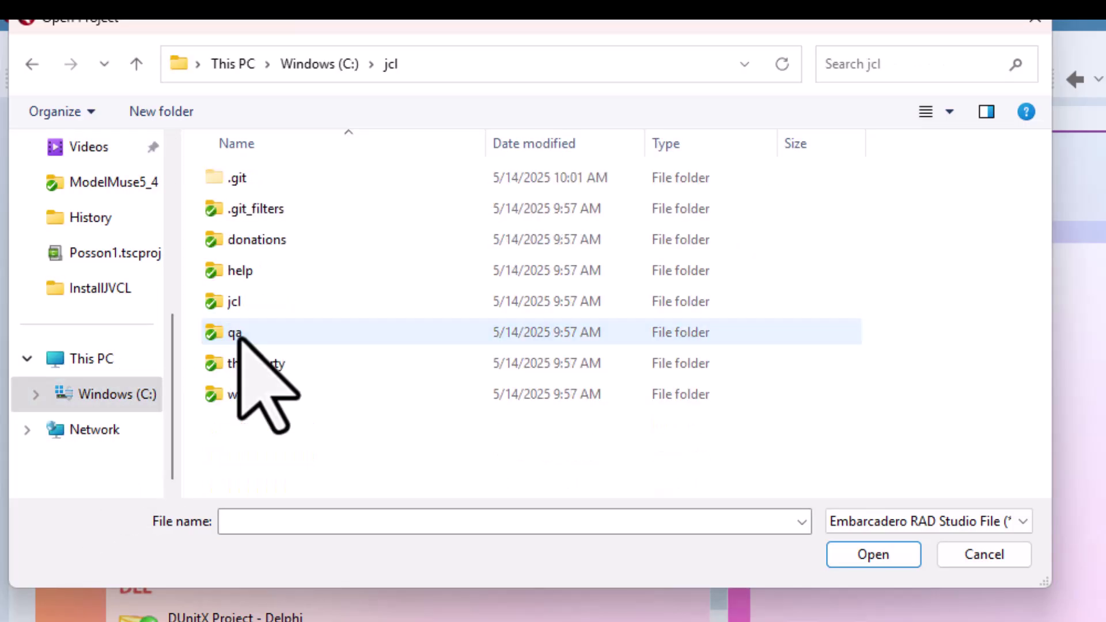
double_click(247, 303)
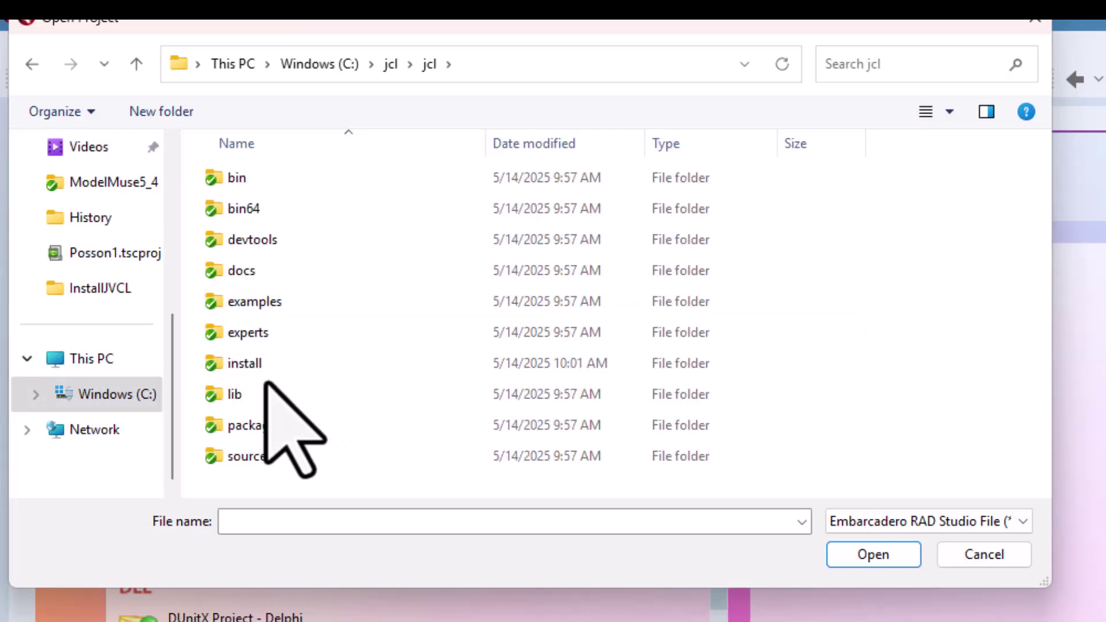
double_click(260, 368)
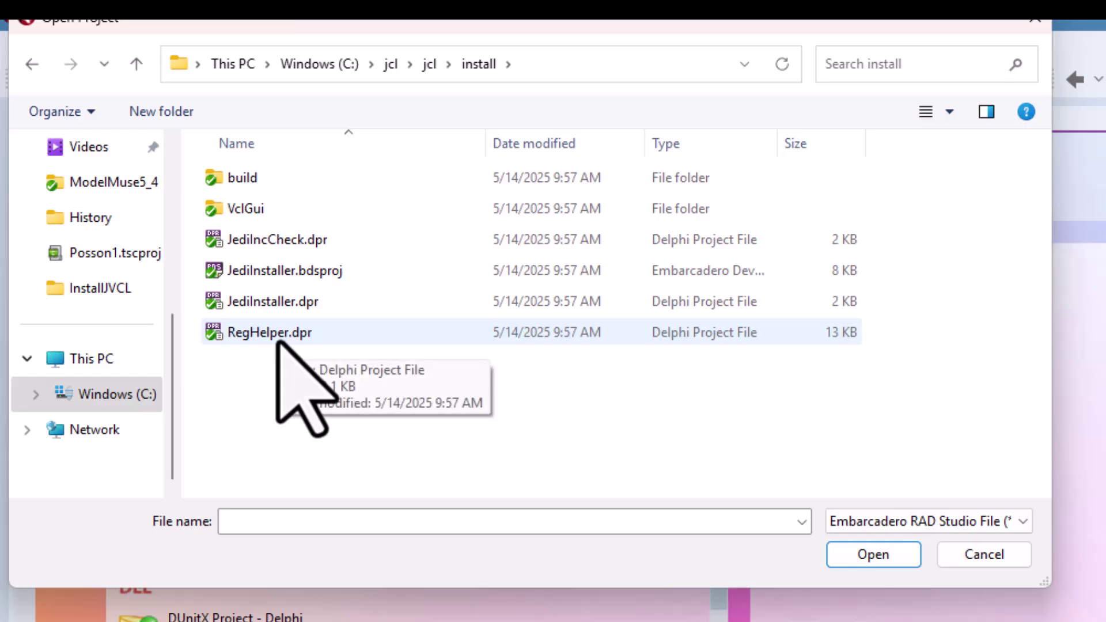
double_click(270, 240)
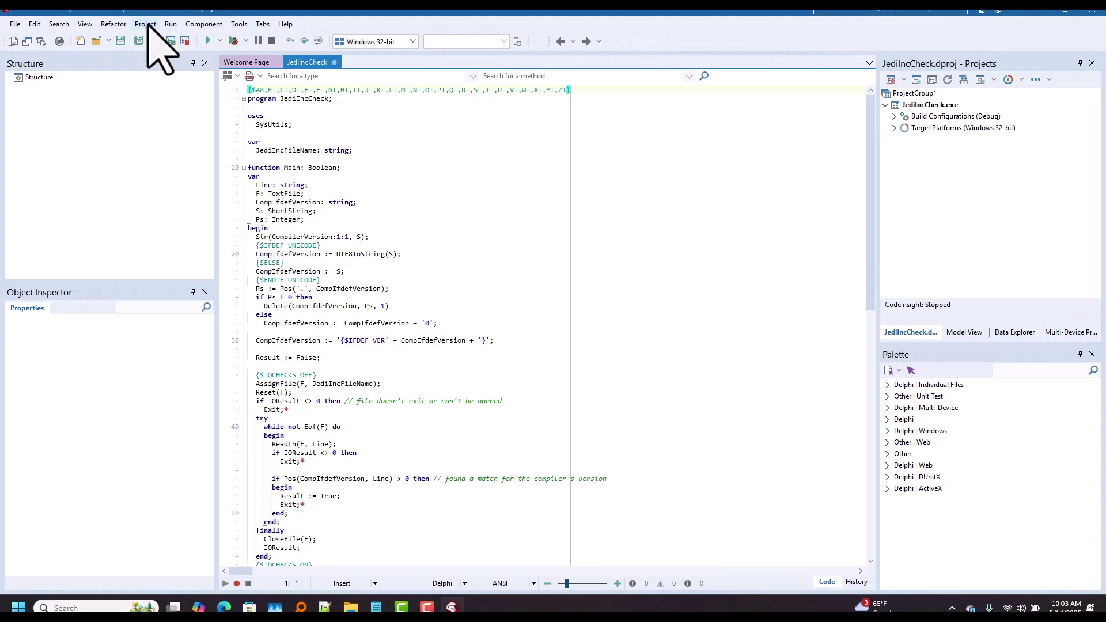
Build the JediIncCheck project for Windows 32-bit and dismiss the build summary.
click(145, 24)
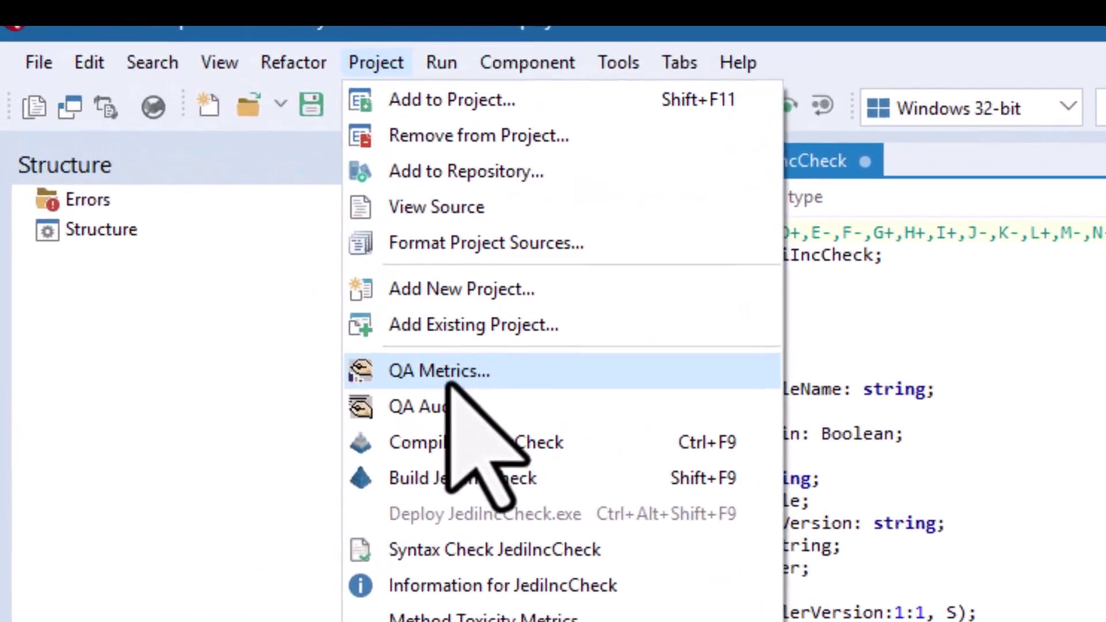
click(439, 488)
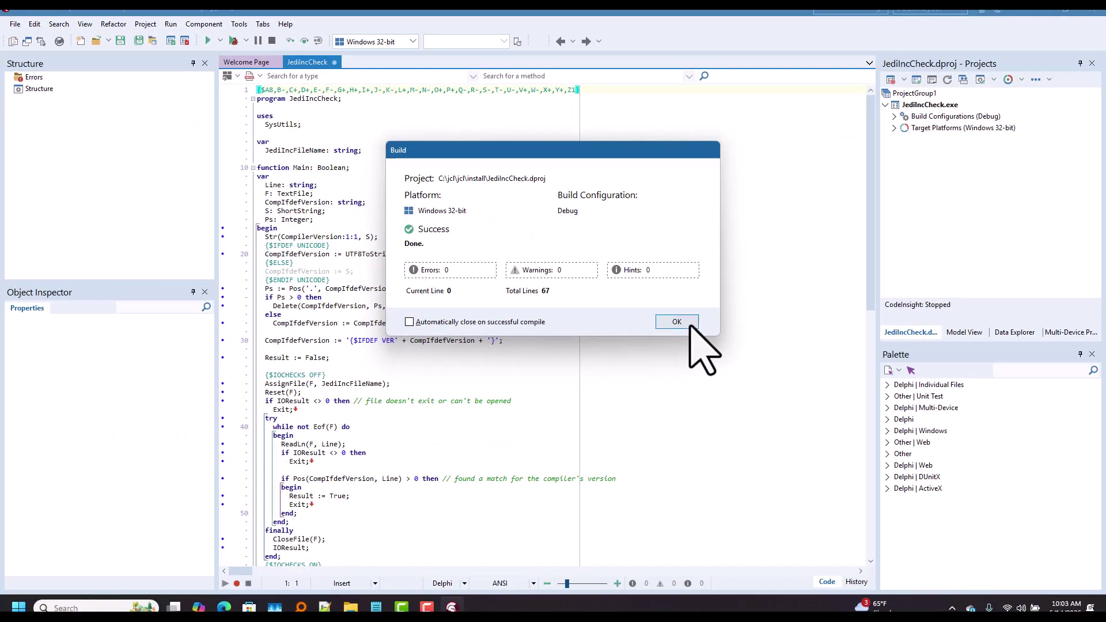
click(690, 326)
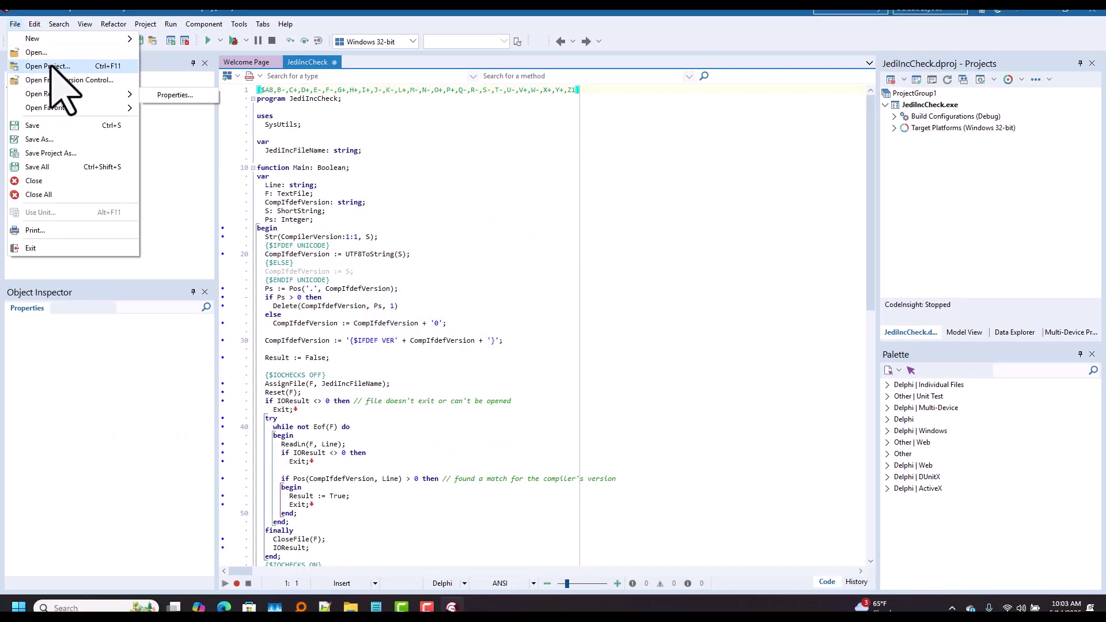
Open JediInstaller.dpr from C:\jcl\jcl\install, build the project and dismiss the build summary.
click(51, 68)
double_click(155, 173)
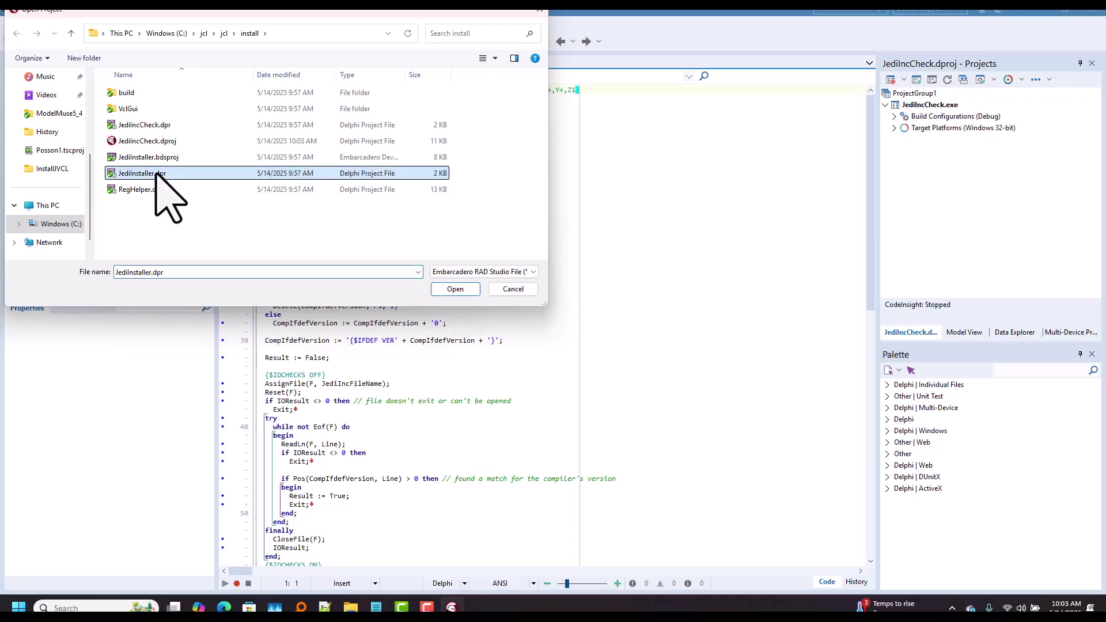
click(582, 324)
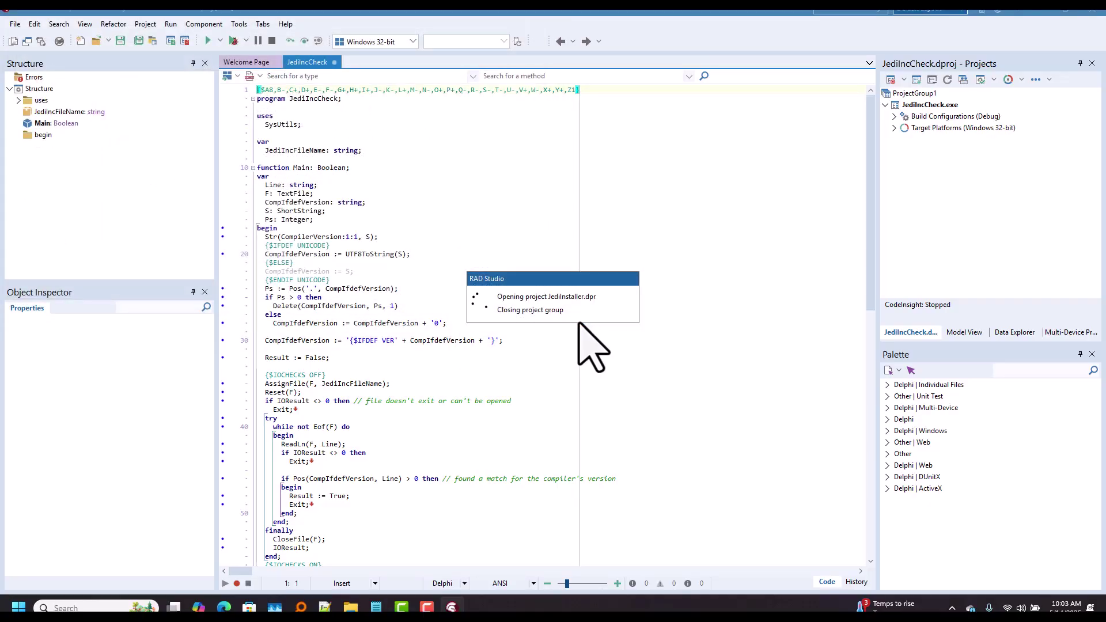
click(145, 23)
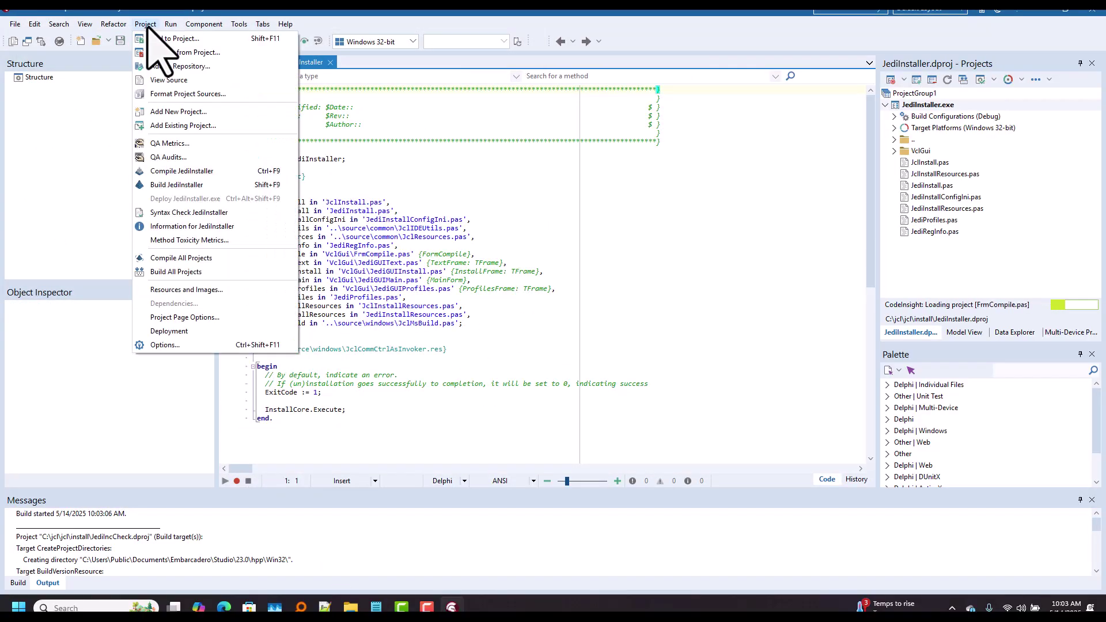
click(144, 180)
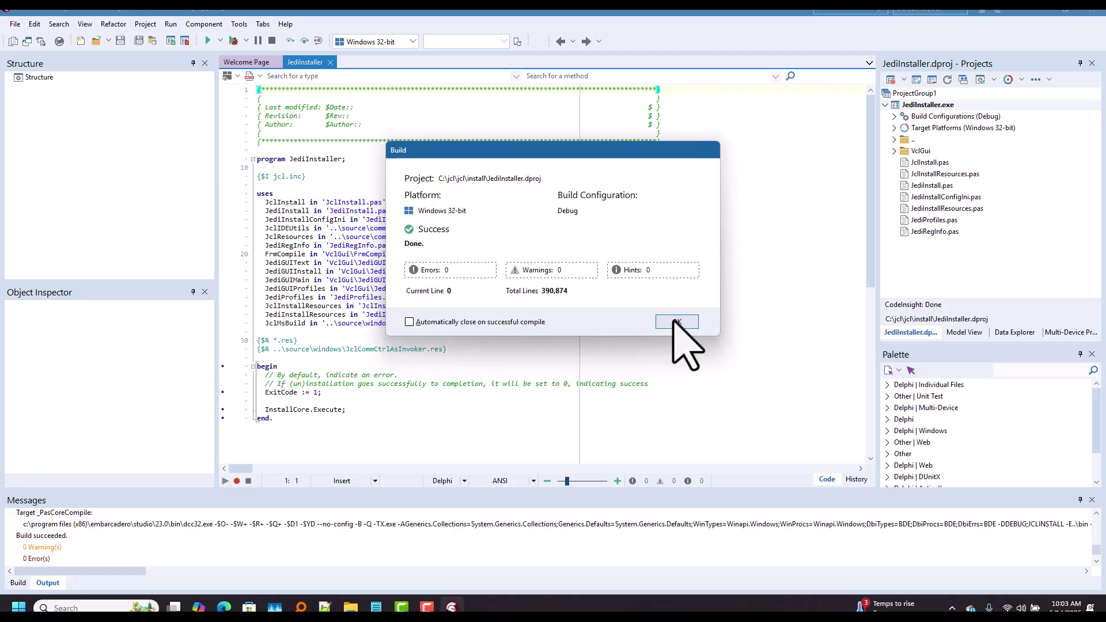
click(677, 321)
Open RegHelper.dpr from C:\jcl\jcl\install, try to build the project and dismiss the build summary.
click(15, 23)
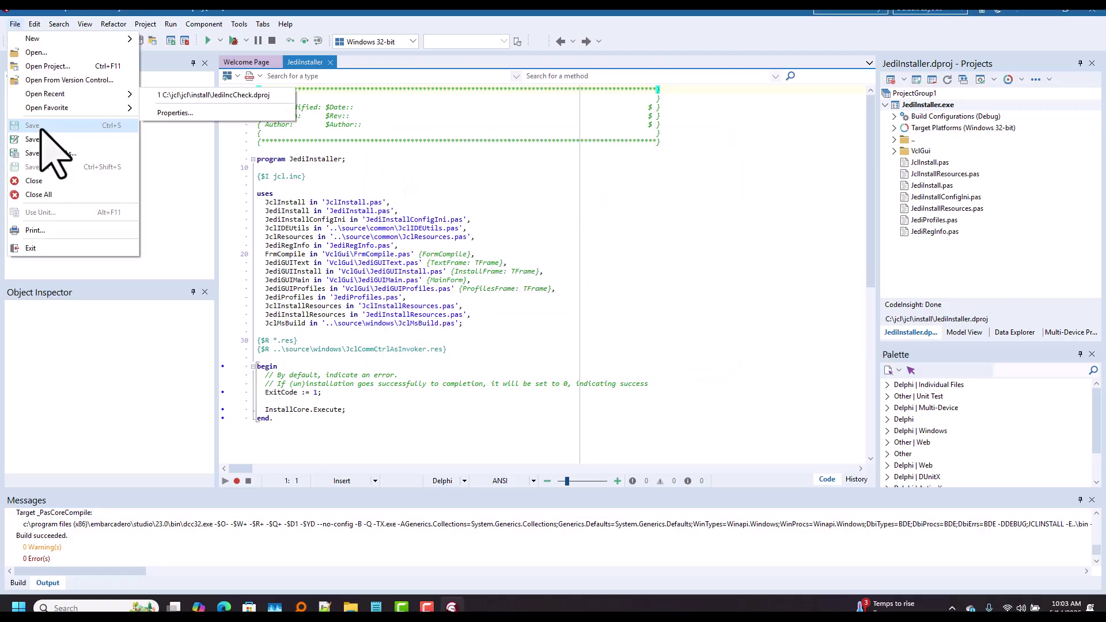
click(49, 66)
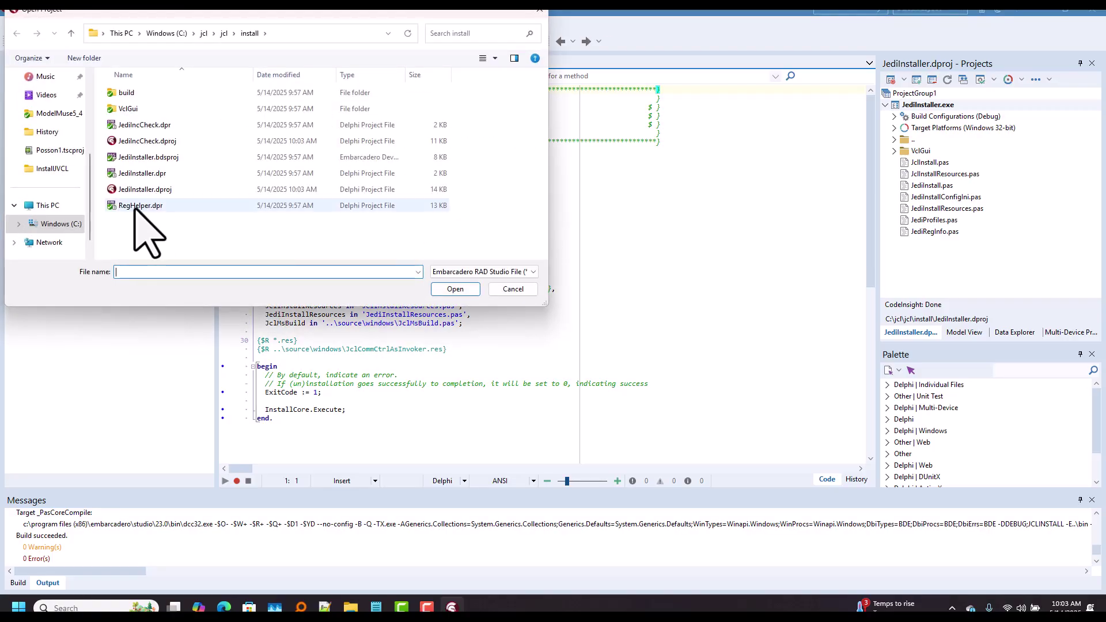
double_click(136, 207)
click(145, 24)
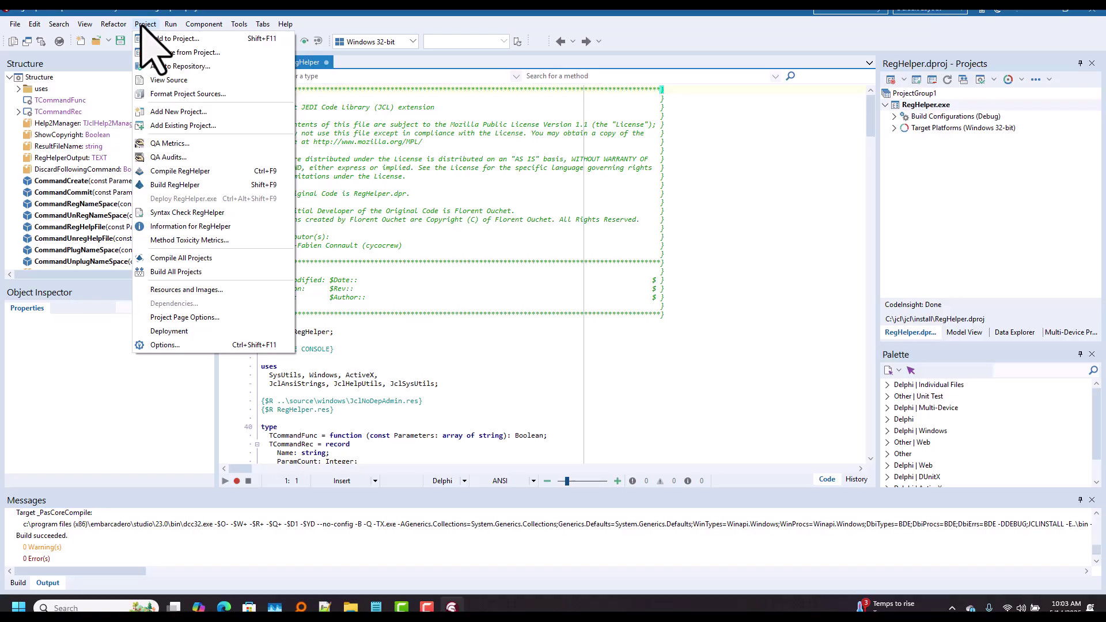
click(174, 184)
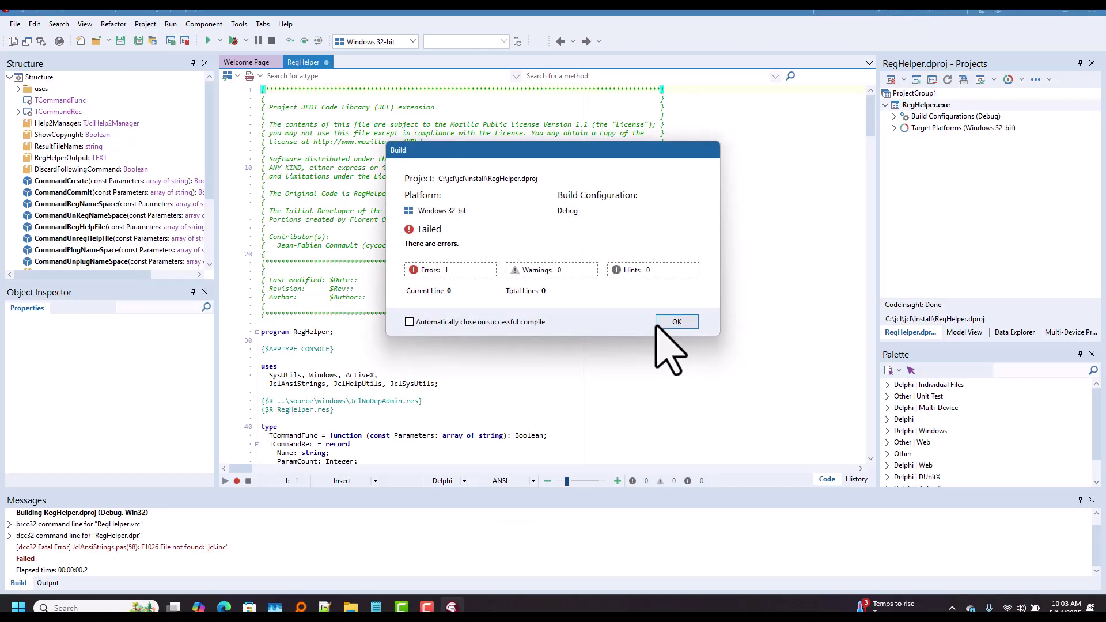
click(663, 321)
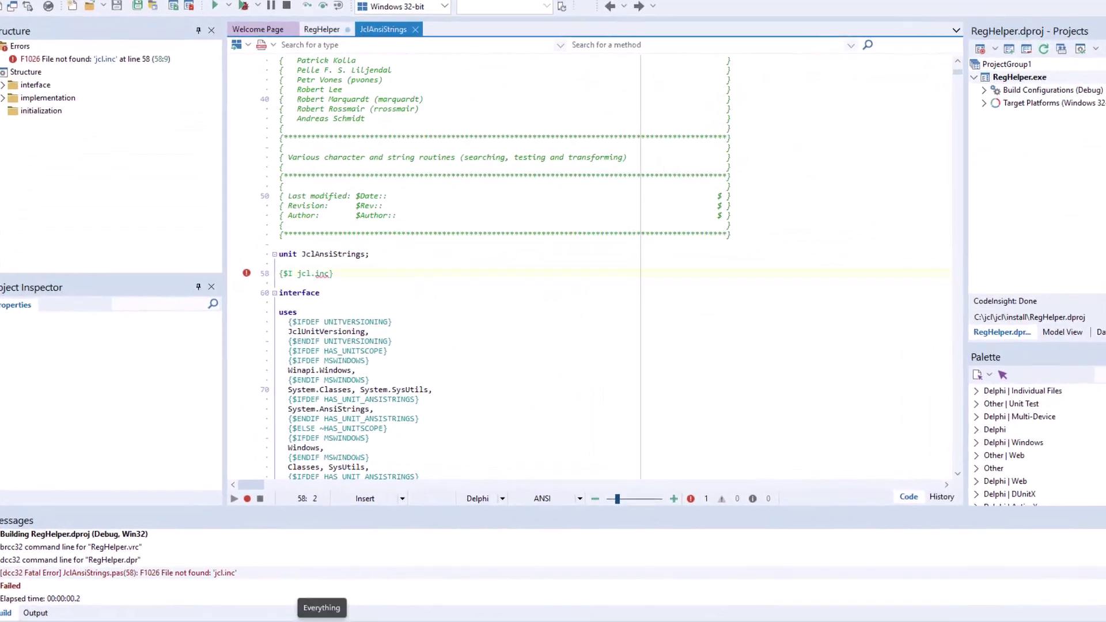
Switch to Everything, search for the file jcl.inc, and return to Delphi.
click(301, 607)
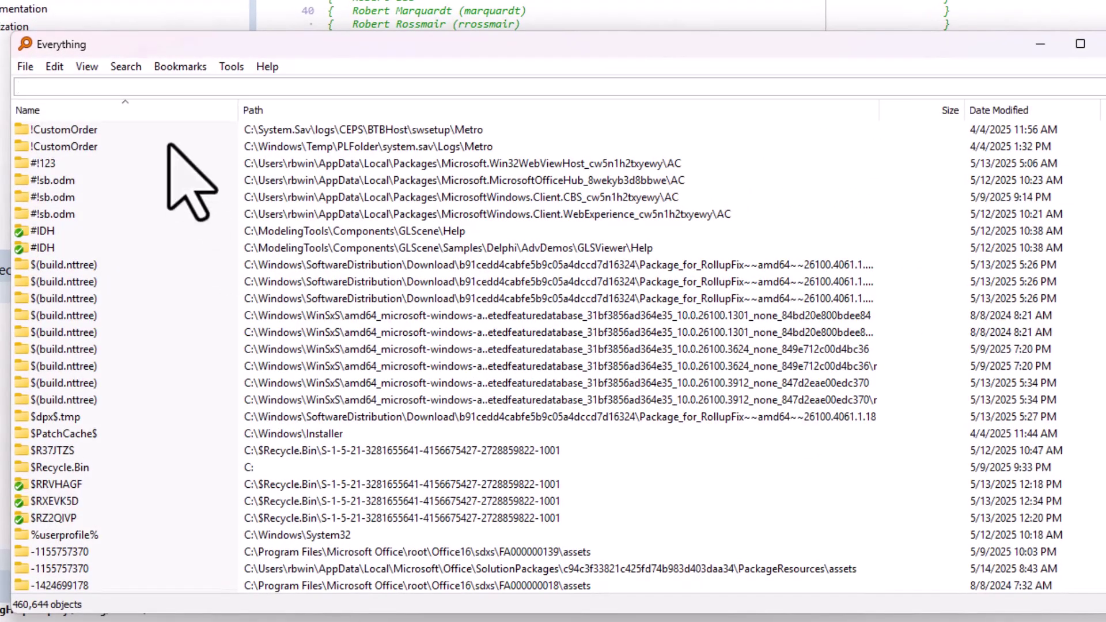
text(jcl)
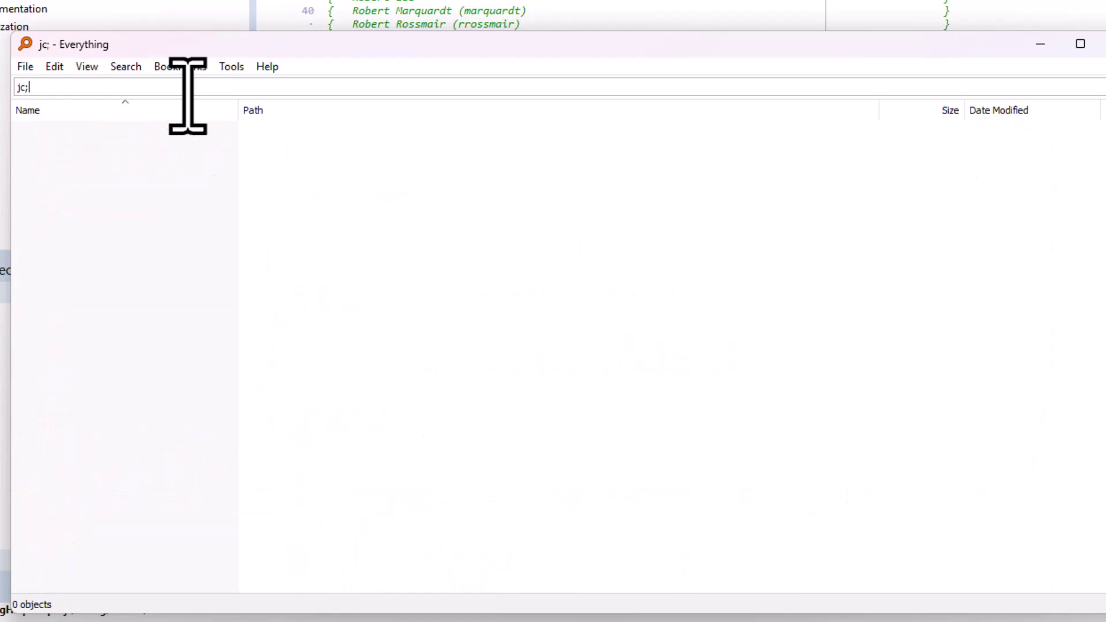
text(.inc)
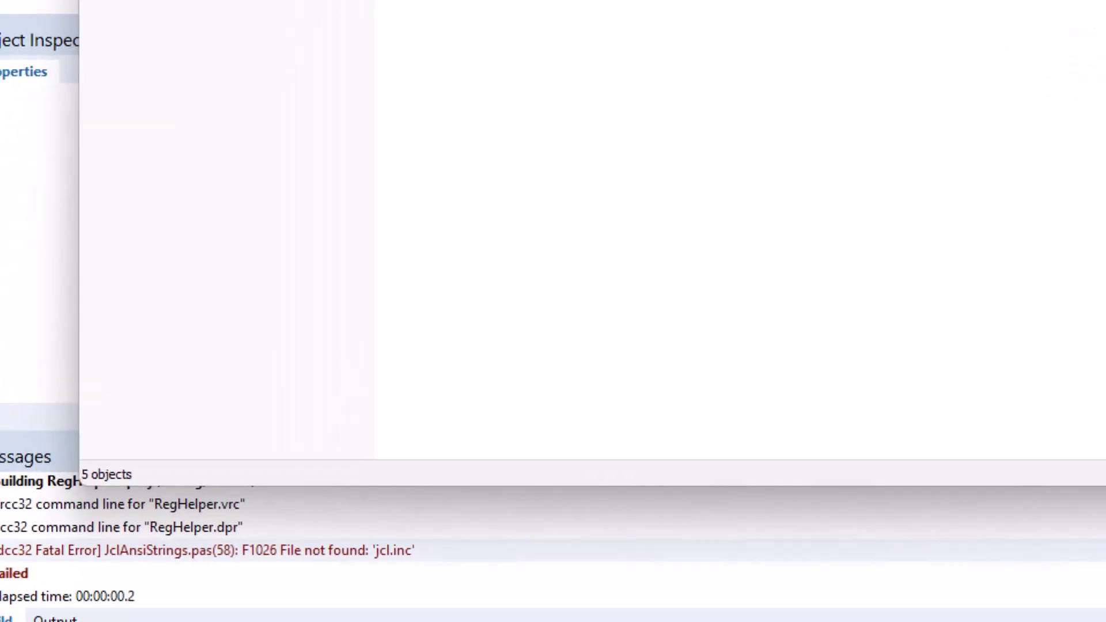
click(432, 466)
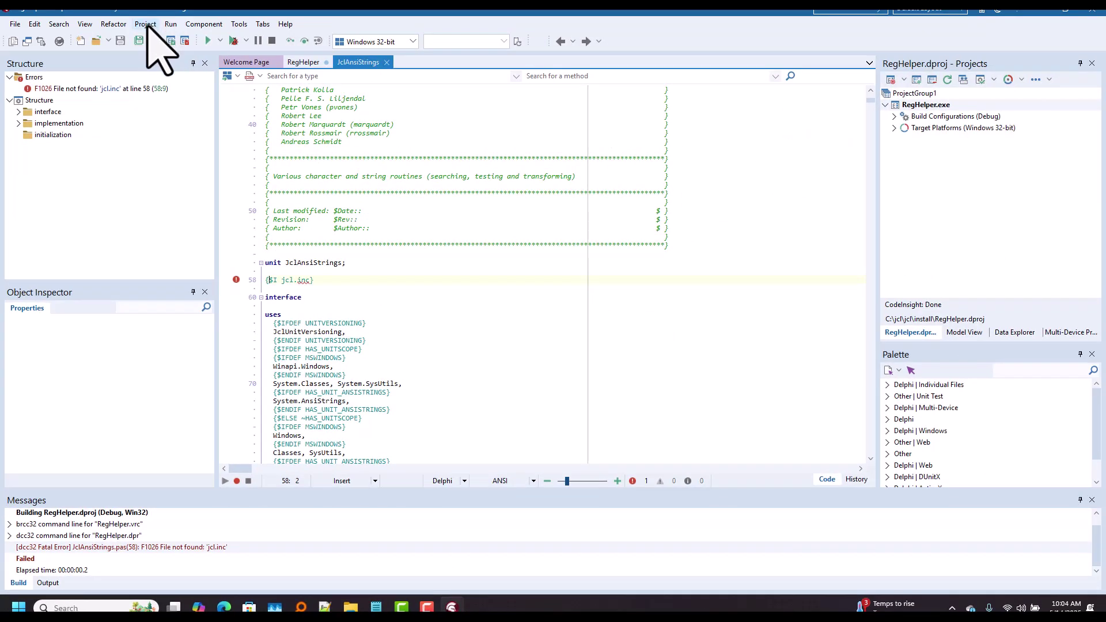
Open the Delphi Compiler page of RegHelper's project options and check the folder of jcl.inc in Everything.
click(145, 25)
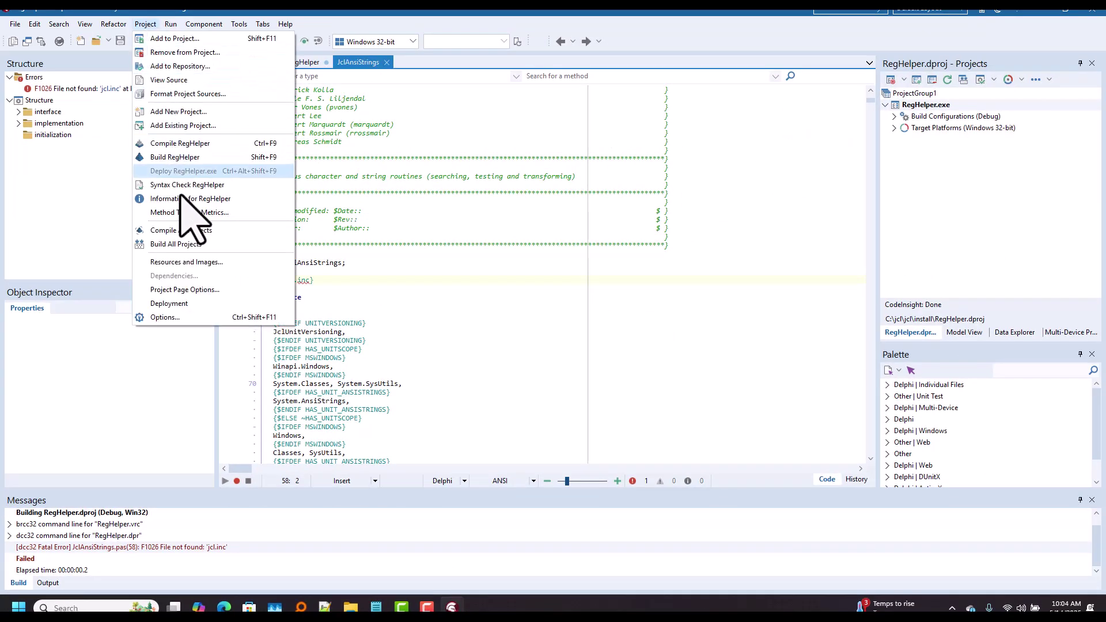
click(173, 317)
click(287, 134)
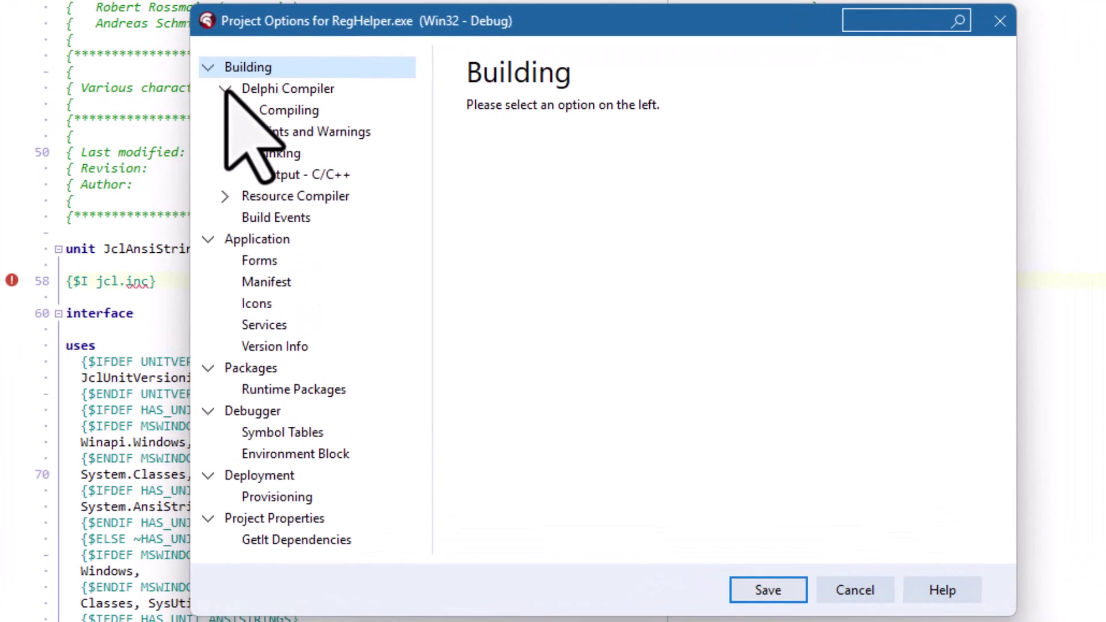
click(266, 110)
click(280, 99)
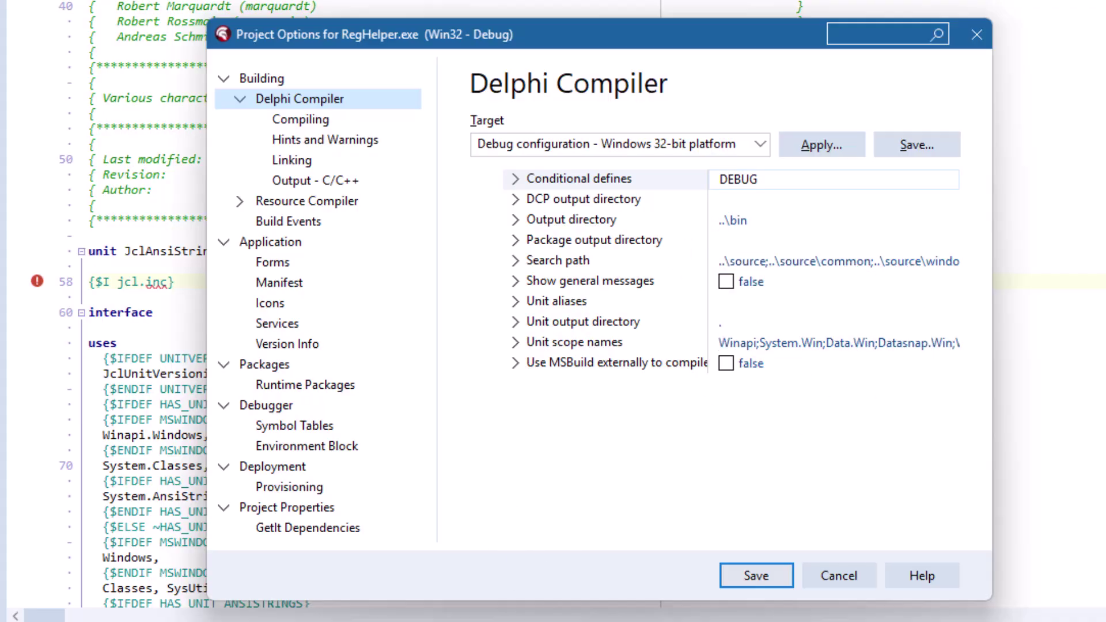
key(alt+Tab)
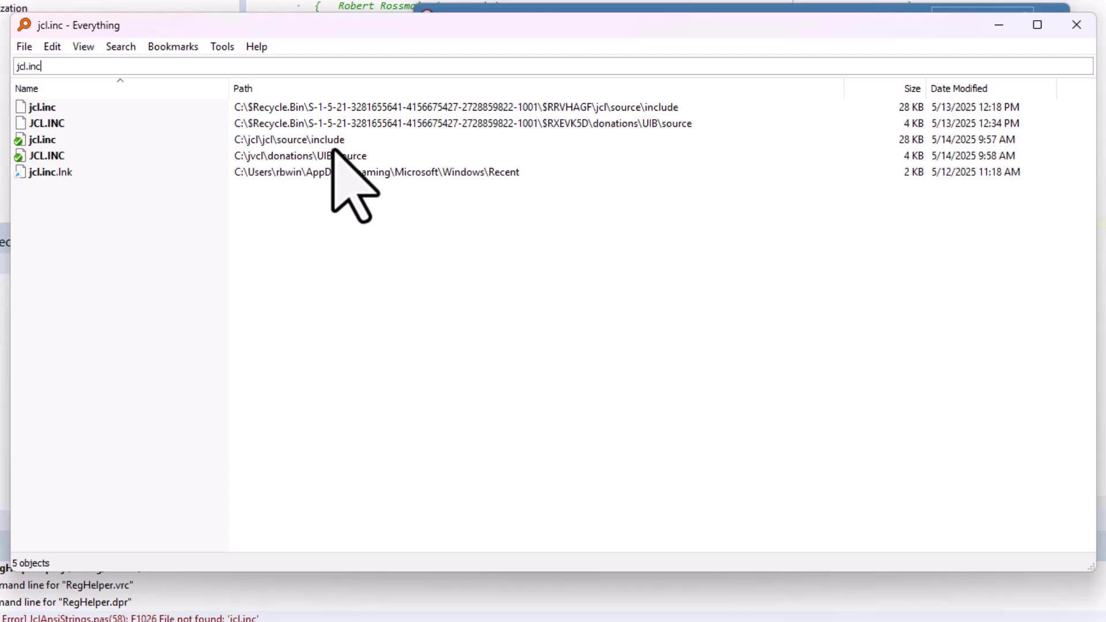
click(999, 25)
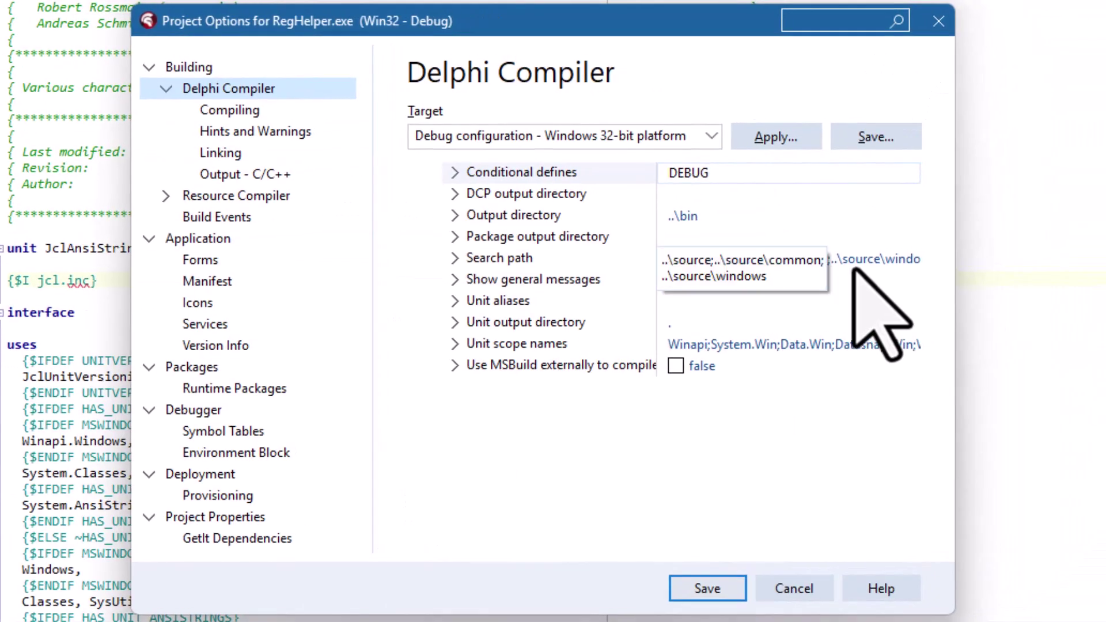
click(906, 259)
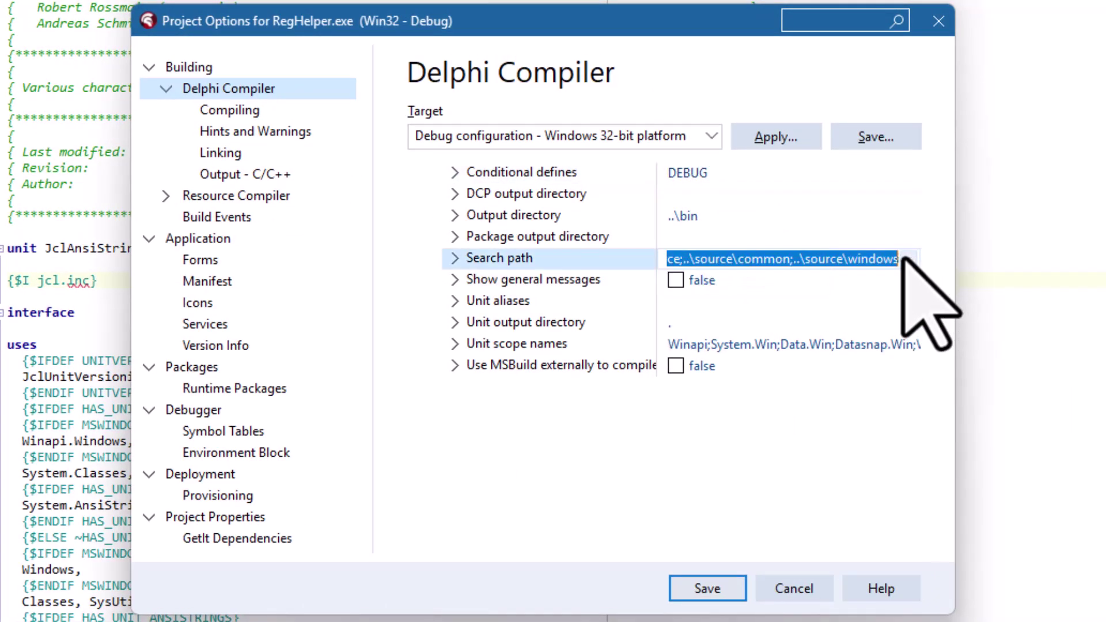
click(908, 260)
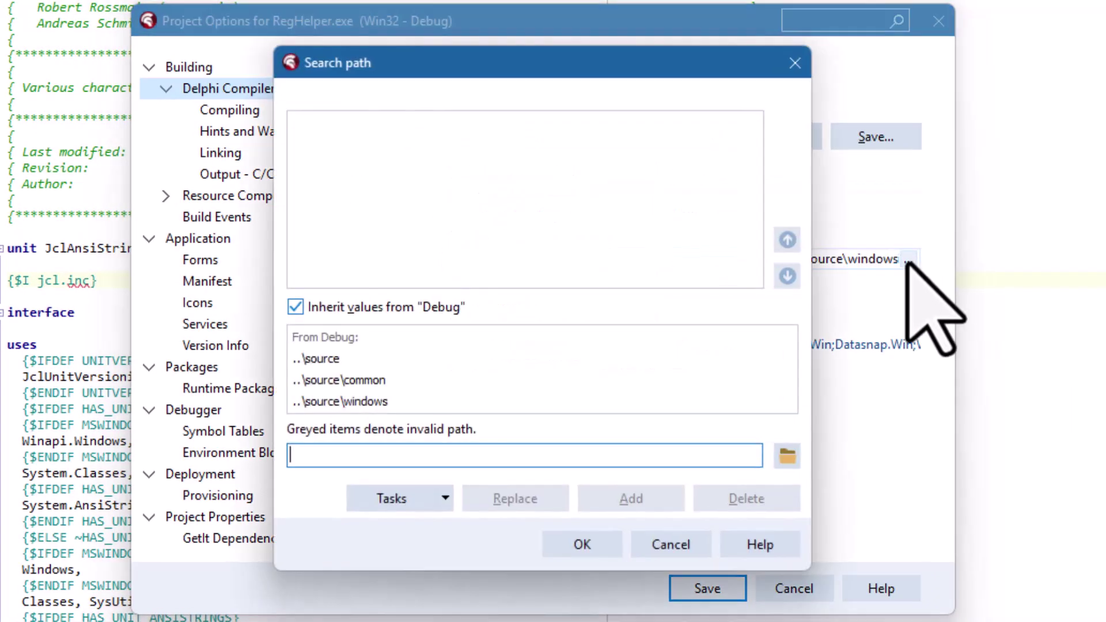
click(685, 547)
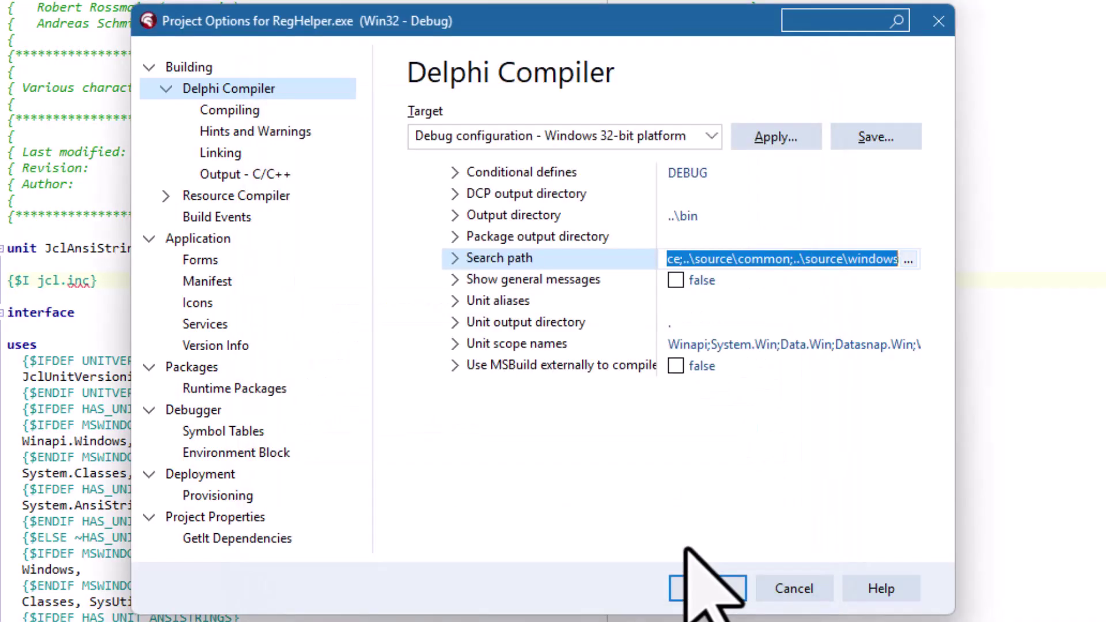
Add C:\jcl\jcl\source\include to the compiler search path for all configurations and all platforms, and save the project options.
click(712, 137)
click(542, 164)
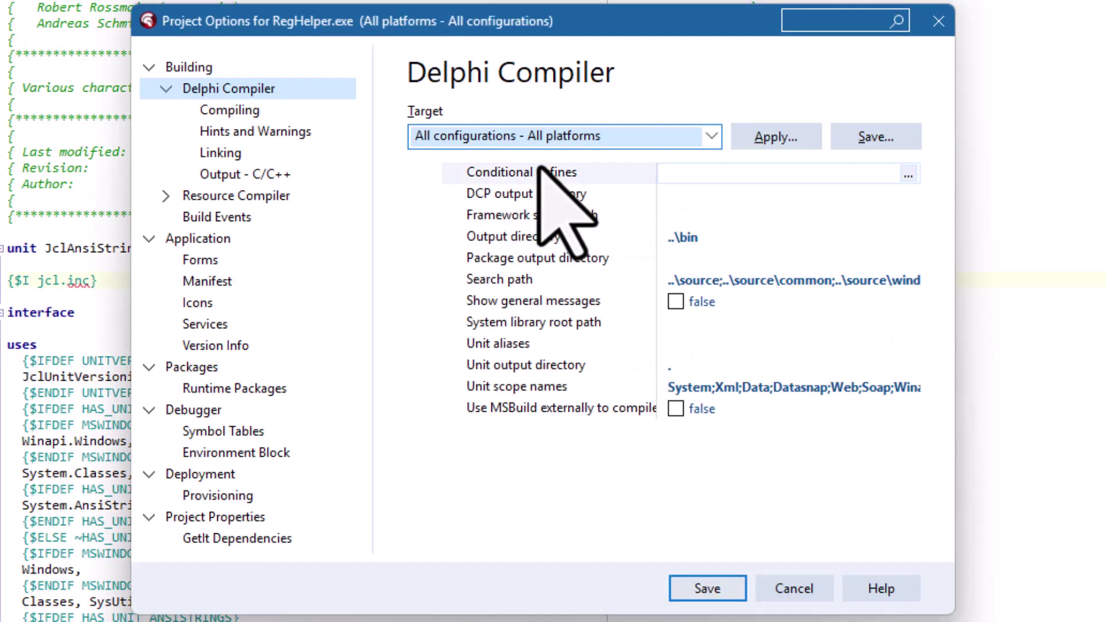
click(907, 281)
click(908, 282)
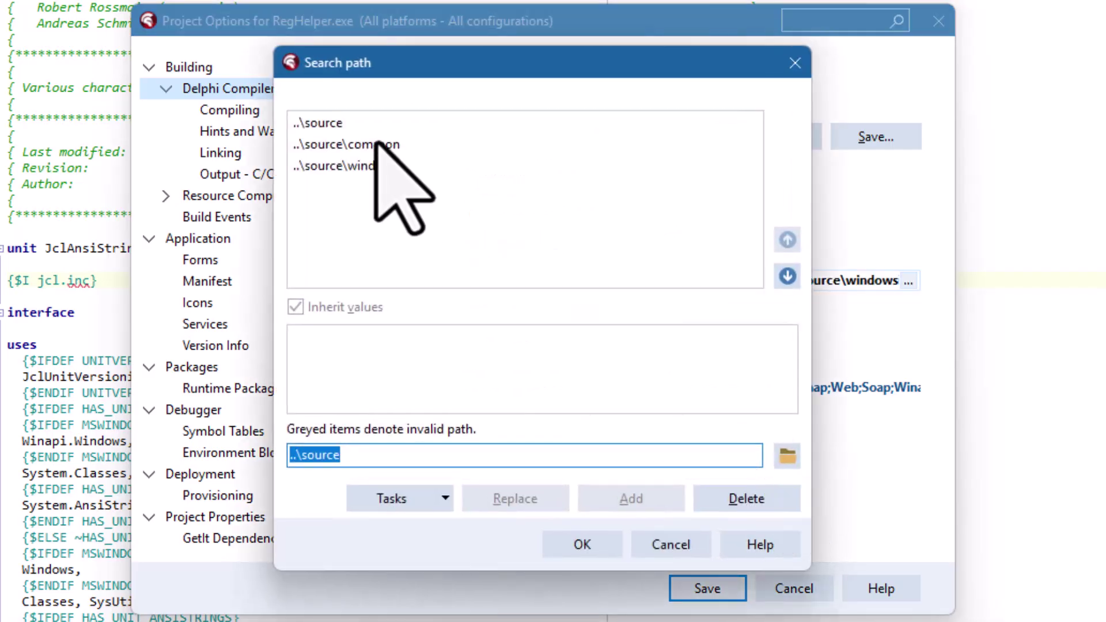
click(378, 147)
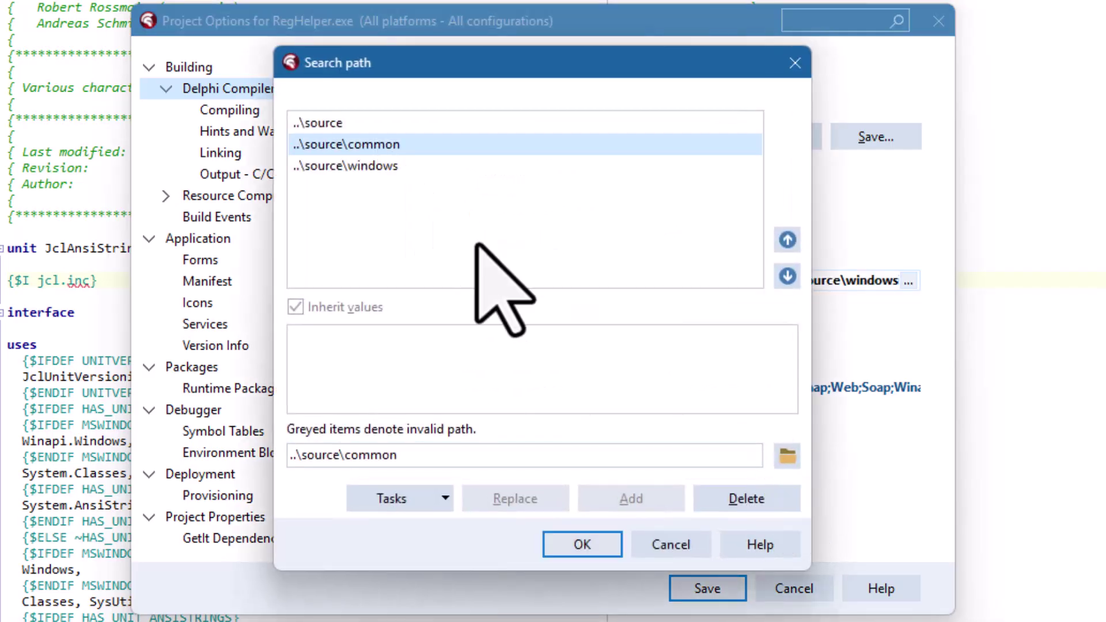
click(788, 457)
click(741, 107)
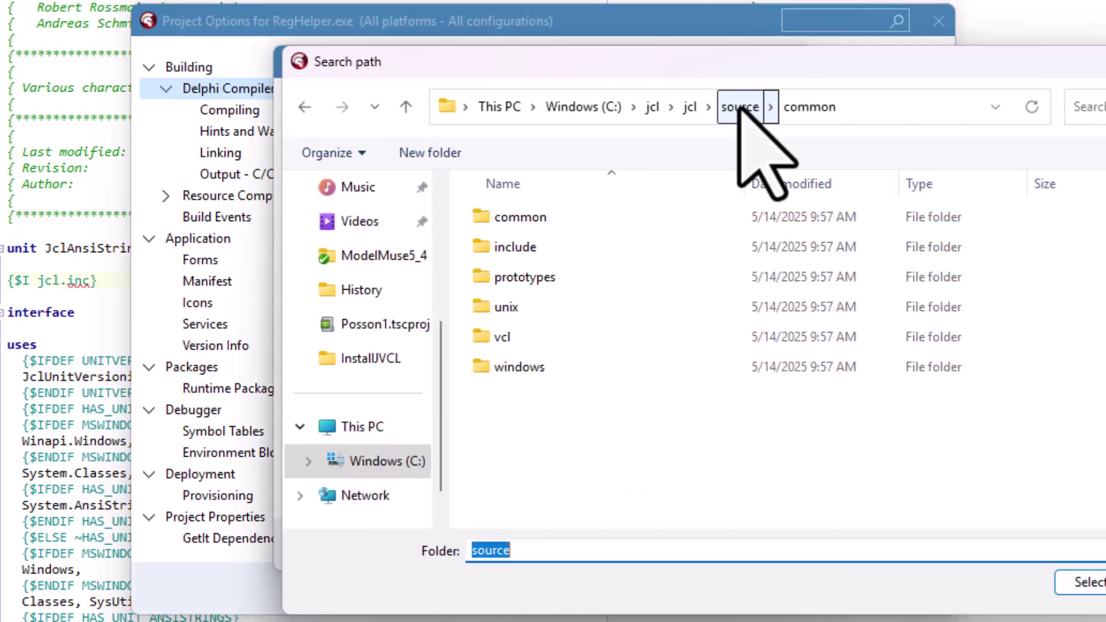
double_click(515, 246)
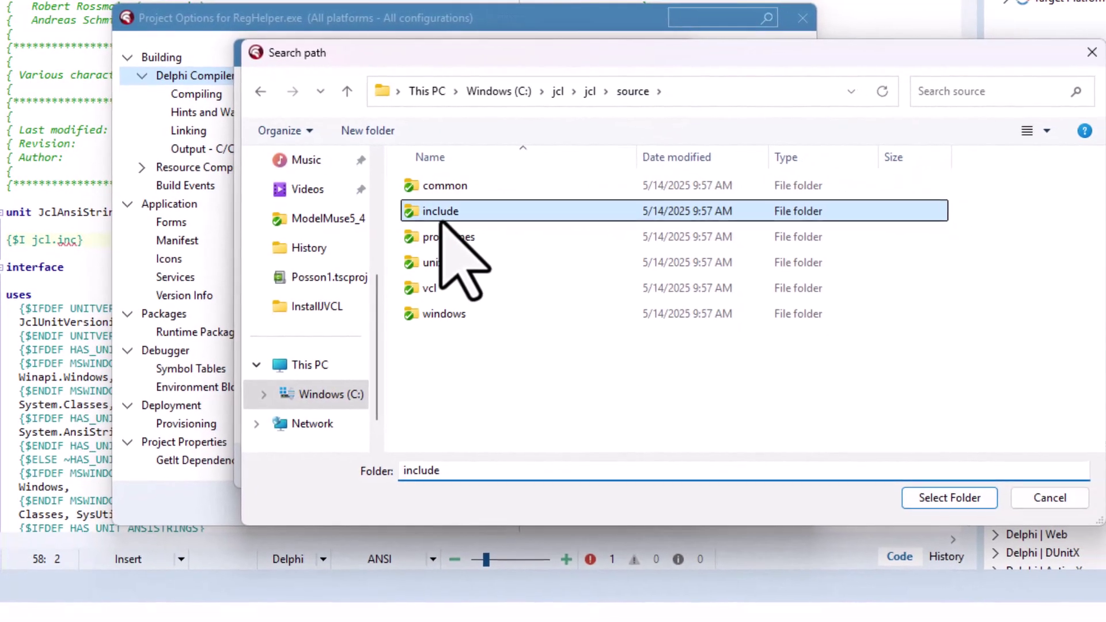
click(962, 496)
click(527, 426)
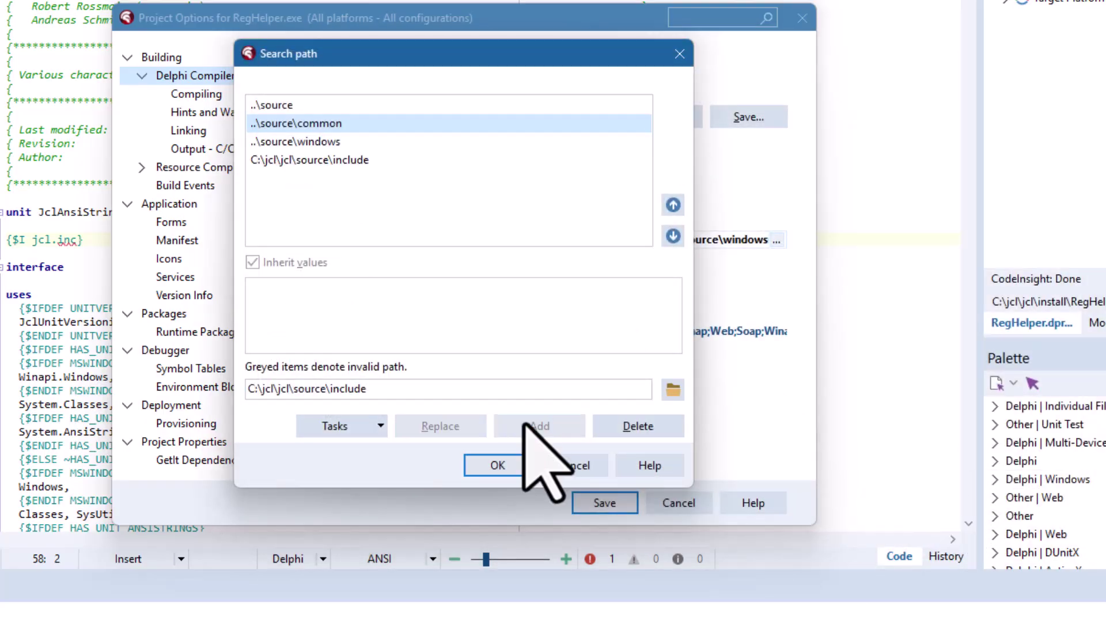
click(500, 460)
click(608, 505)
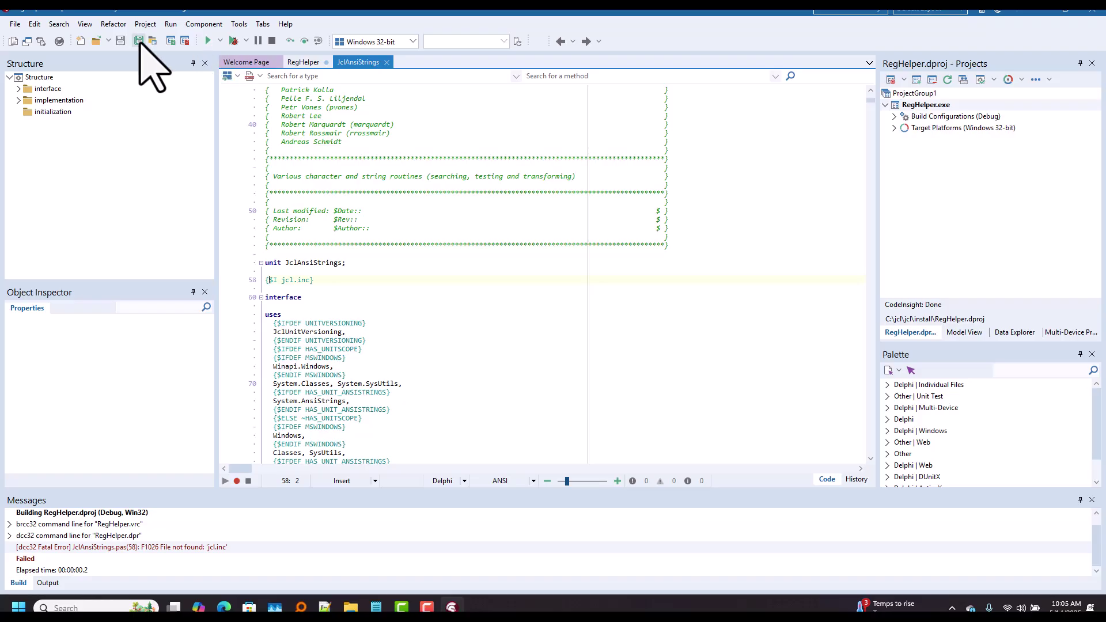
Try to build RegHelper again with the updated search path and dismiss the build summary.
click(145, 25)
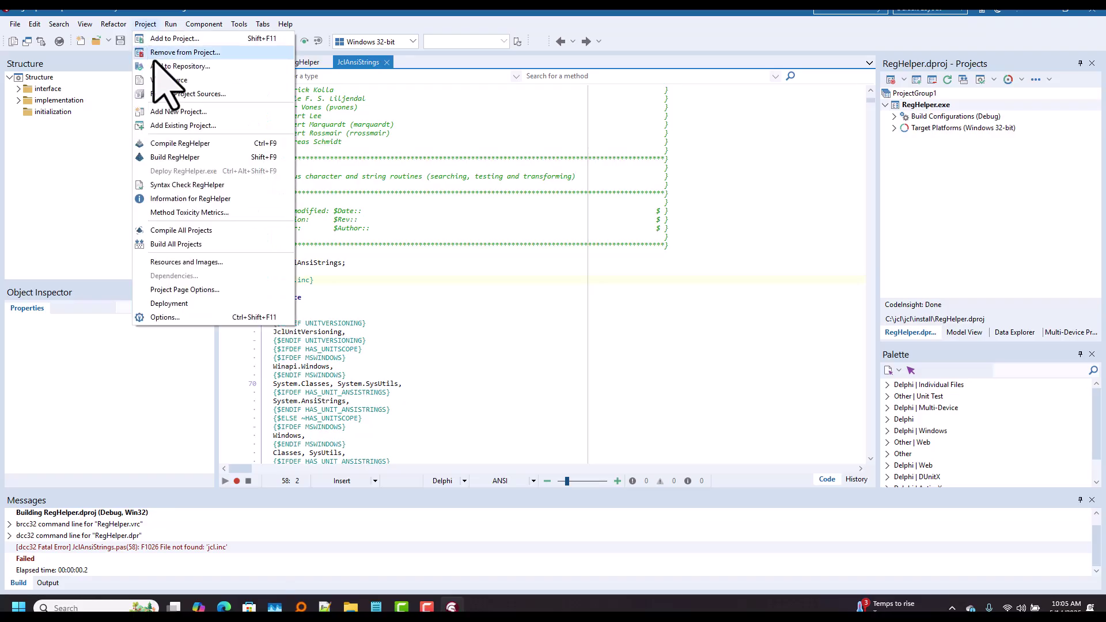
click(185, 156)
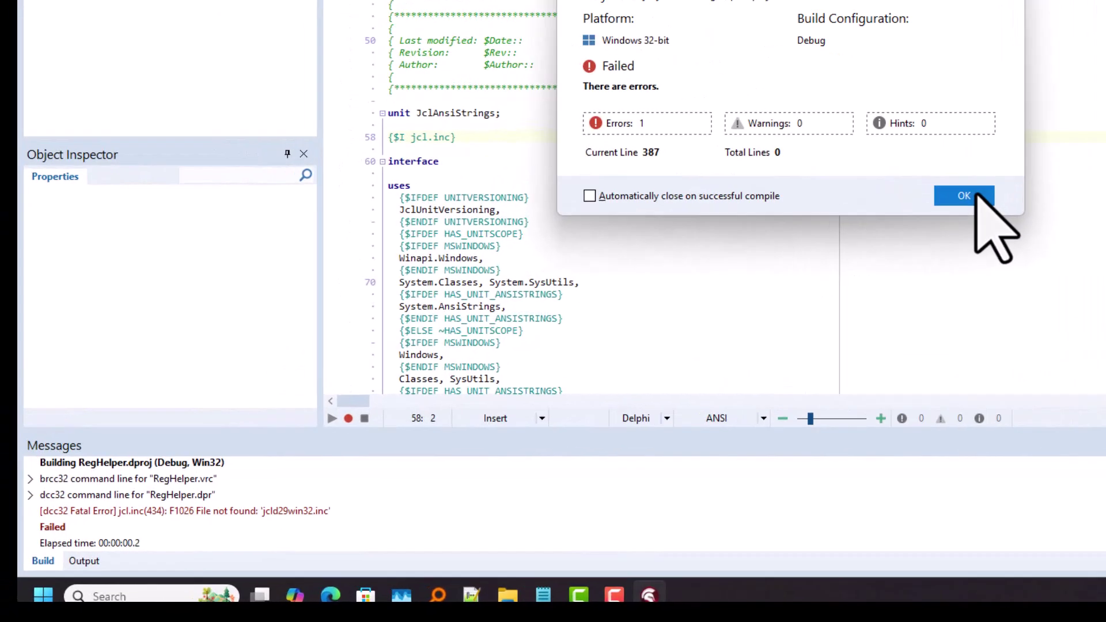
click(691, 323)
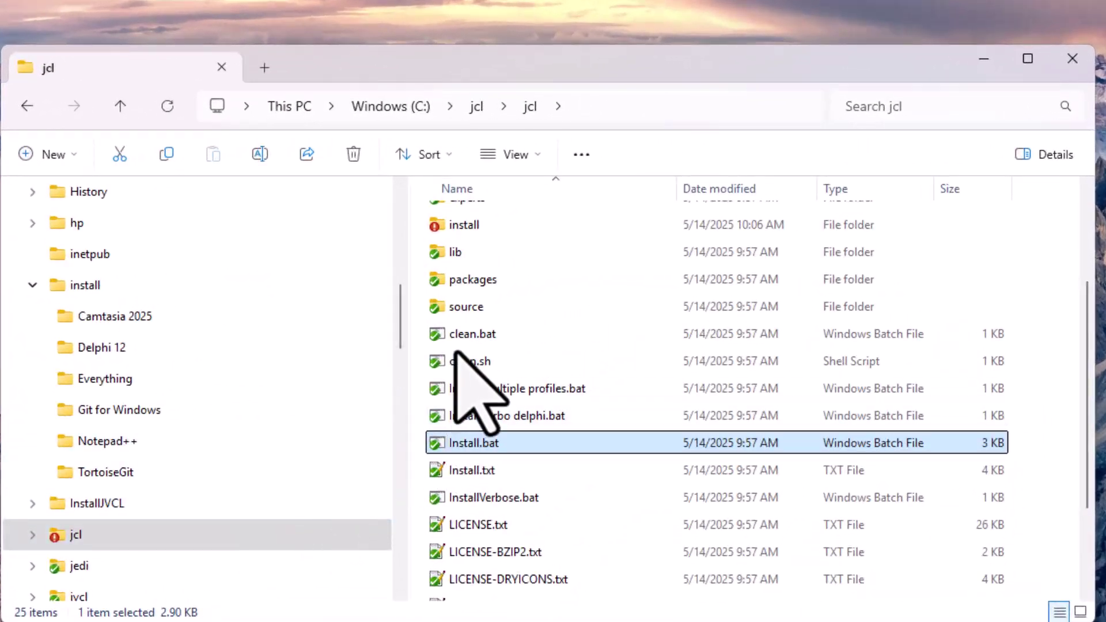
Open the folder C:\jcl\jcl\bin in File Explorer and run JediInstaller.exe.
double_click(465, 224)
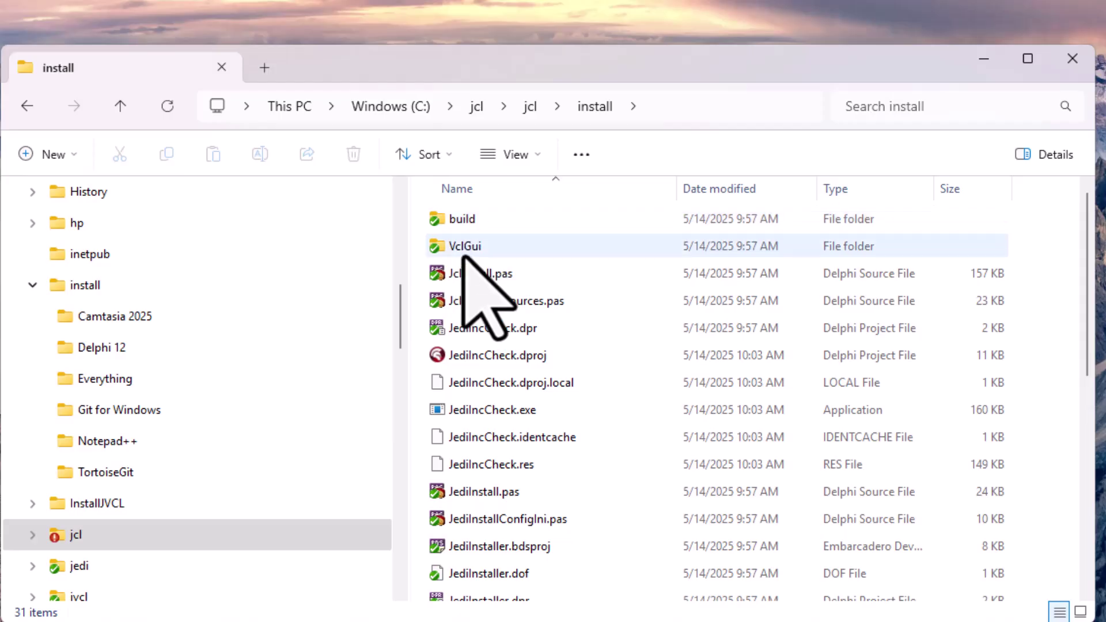
click(530, 107)
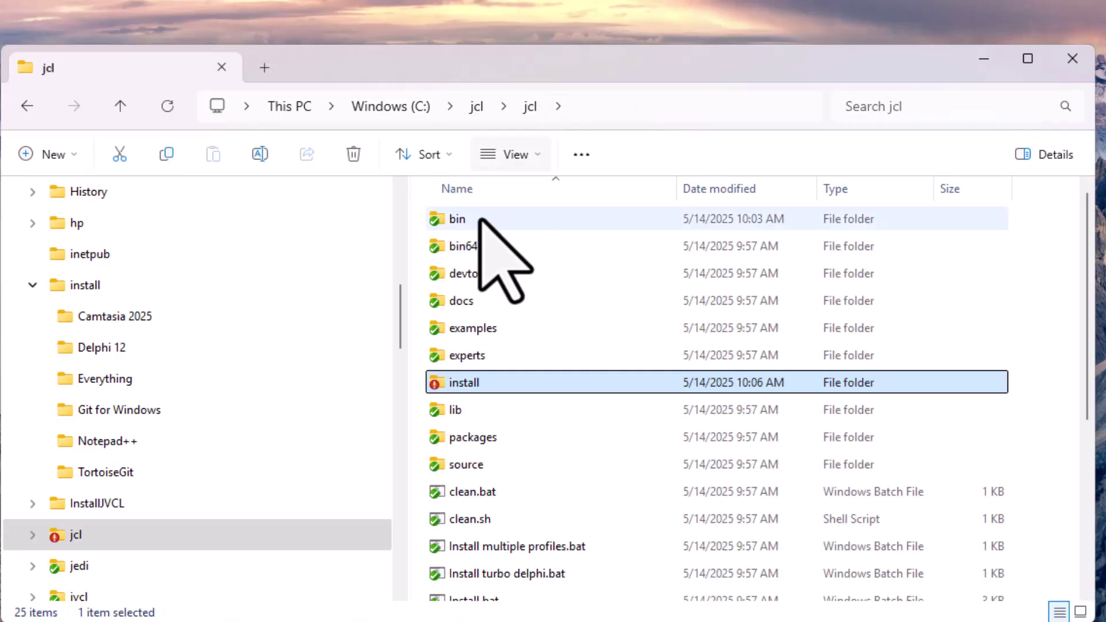
double_click(457, 223)
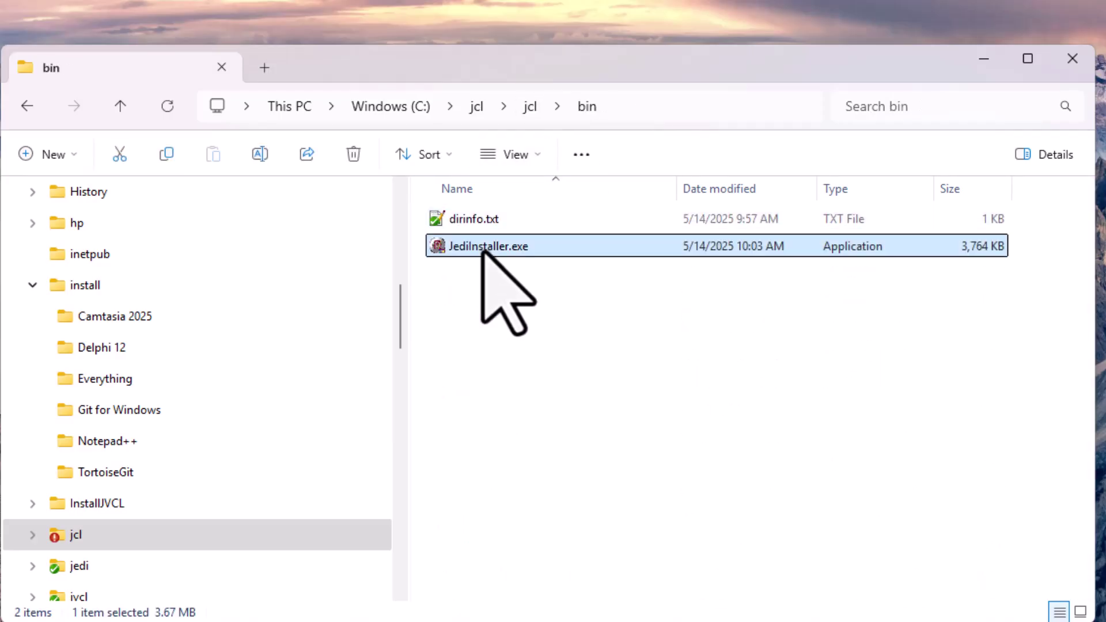
double_click(487, 248)
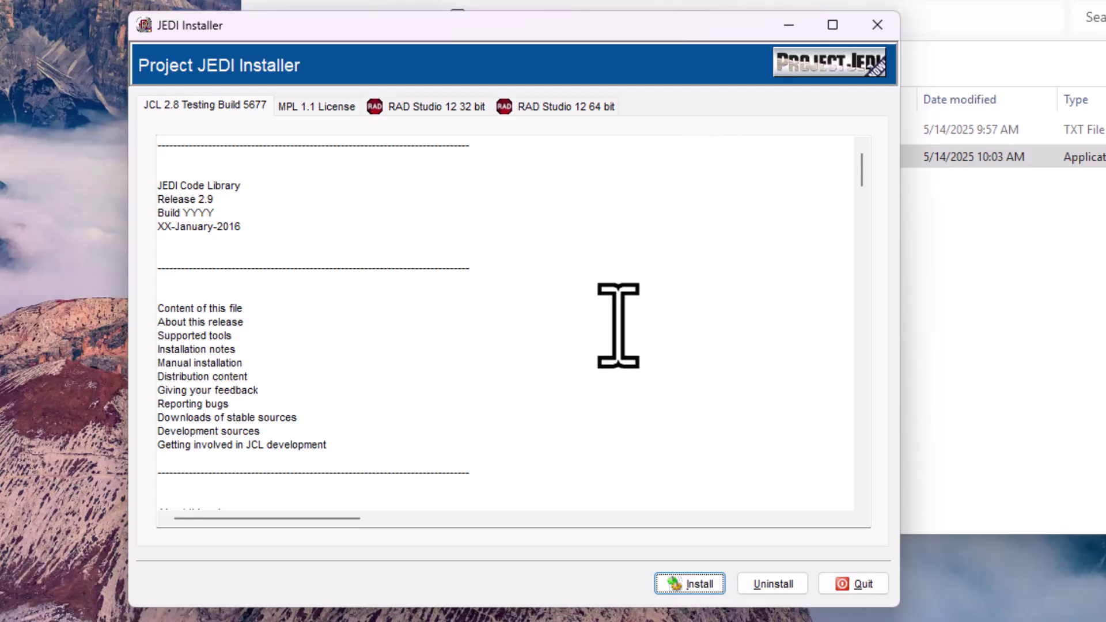
Try to install the JCL without agreeing to the MPL 1.1 license, and dismiss the error dialogs.
click(699, 584)
click(560, 350)
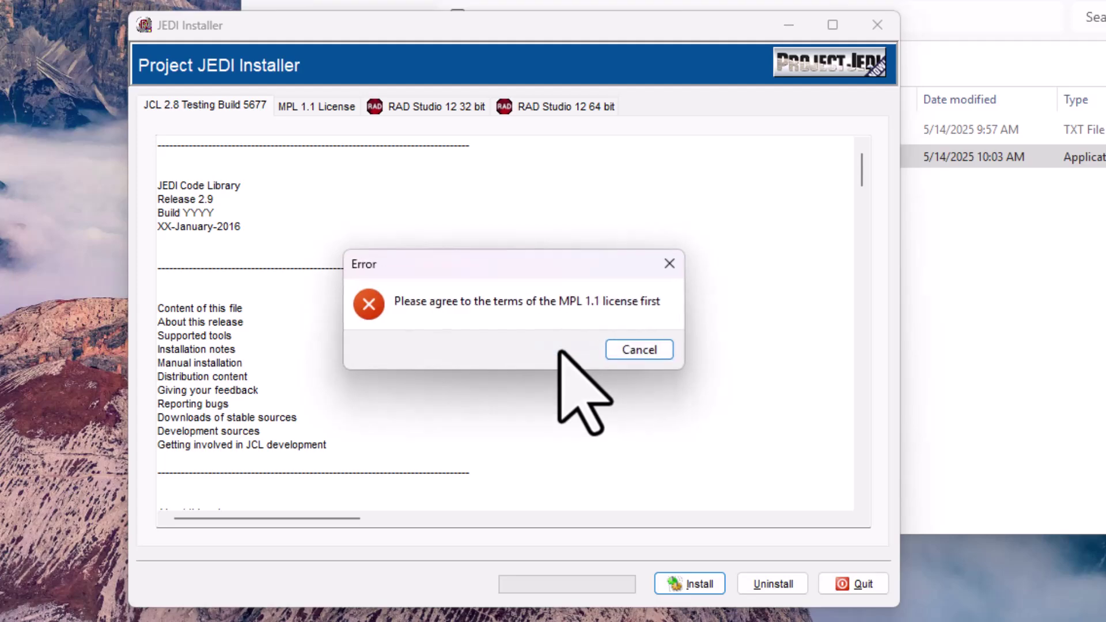
click(637, 348)
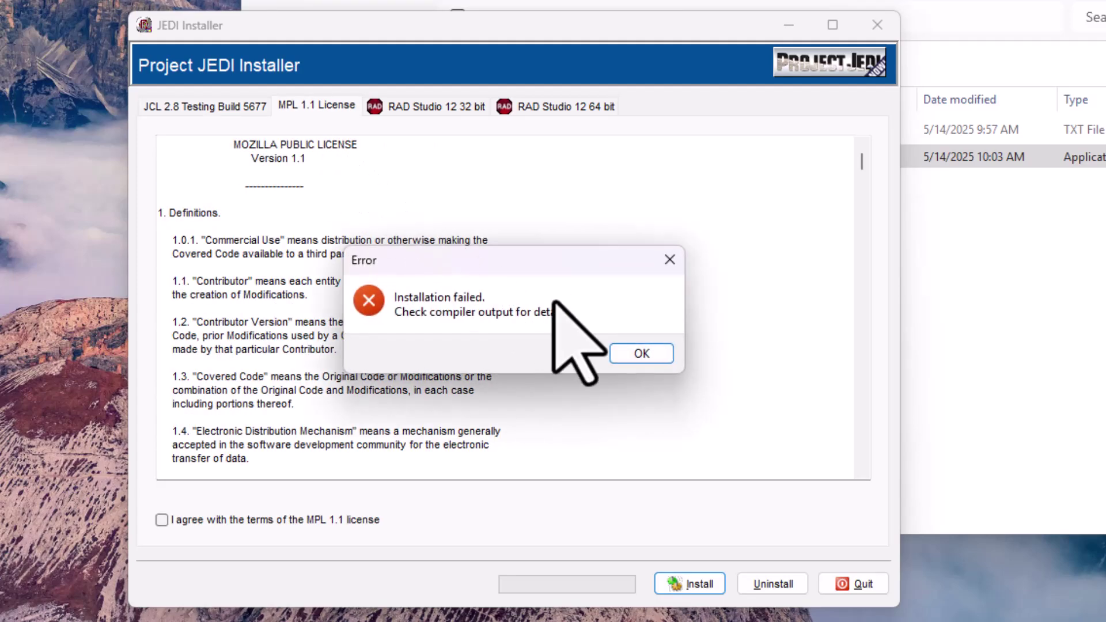
click(638, 353)
Agree to the MPL 1.1 license and install all selected features, keeping the JCL expert settings.
click(368, 520)
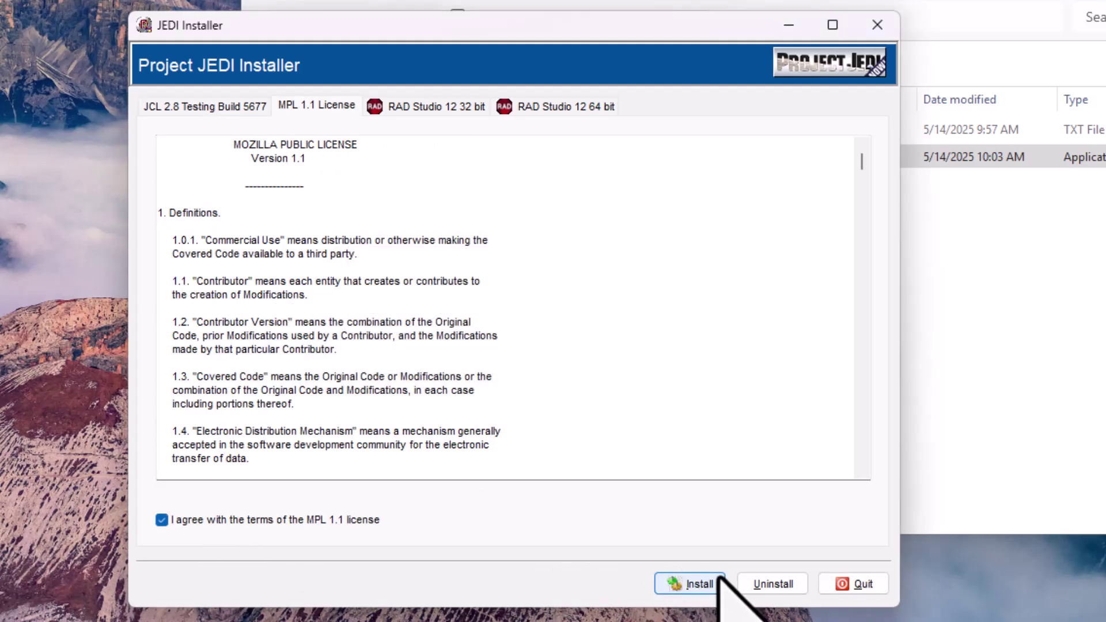
click(703, 583)
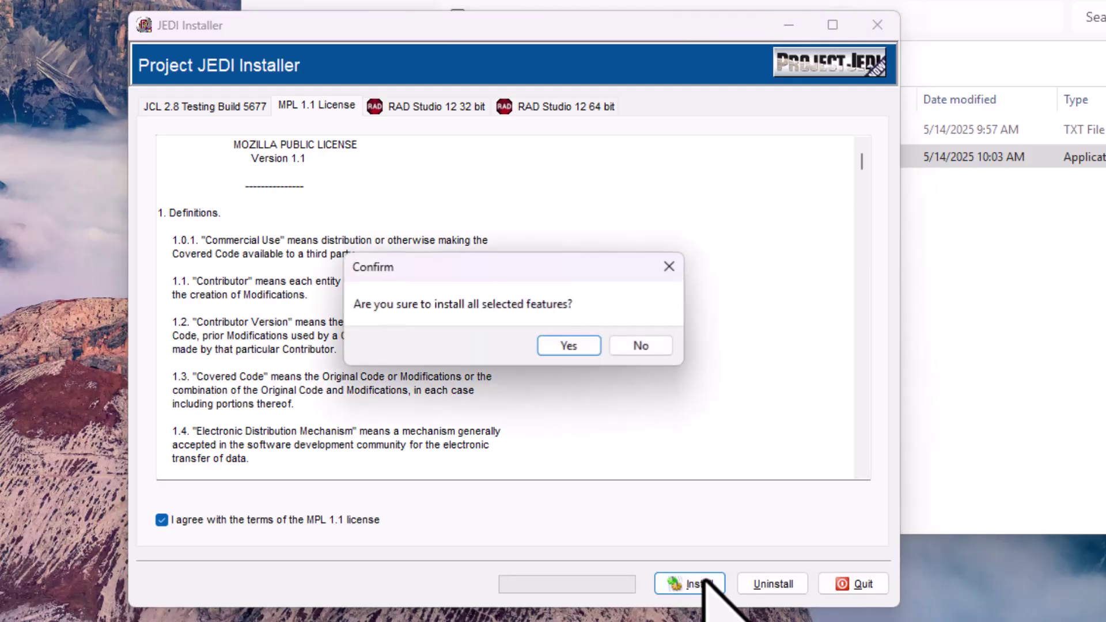
click(569, 348)
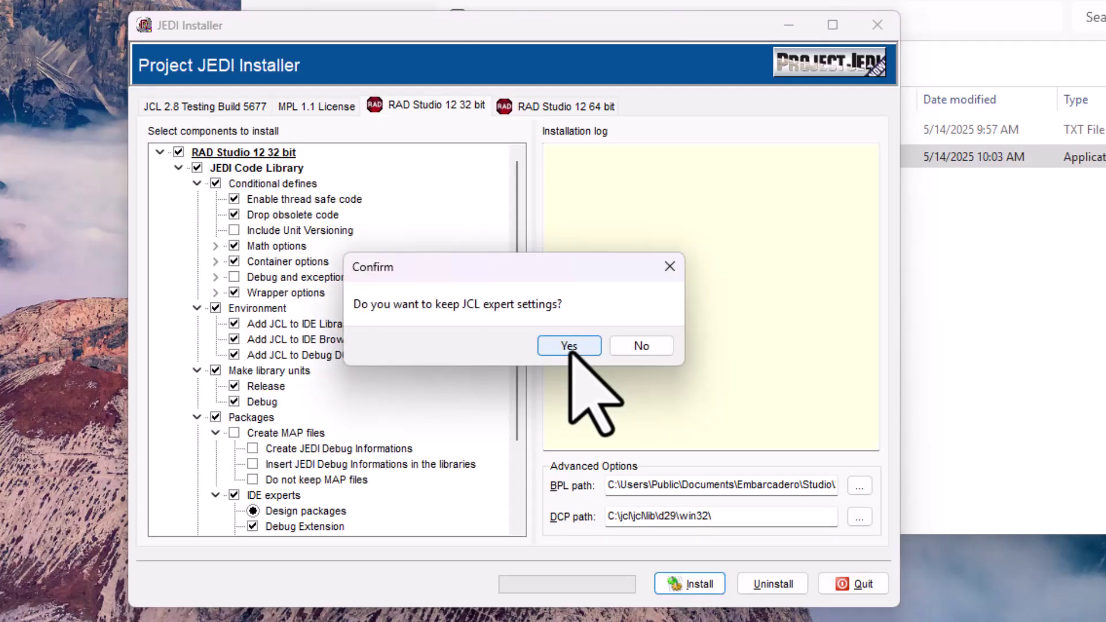
click(569, 346)
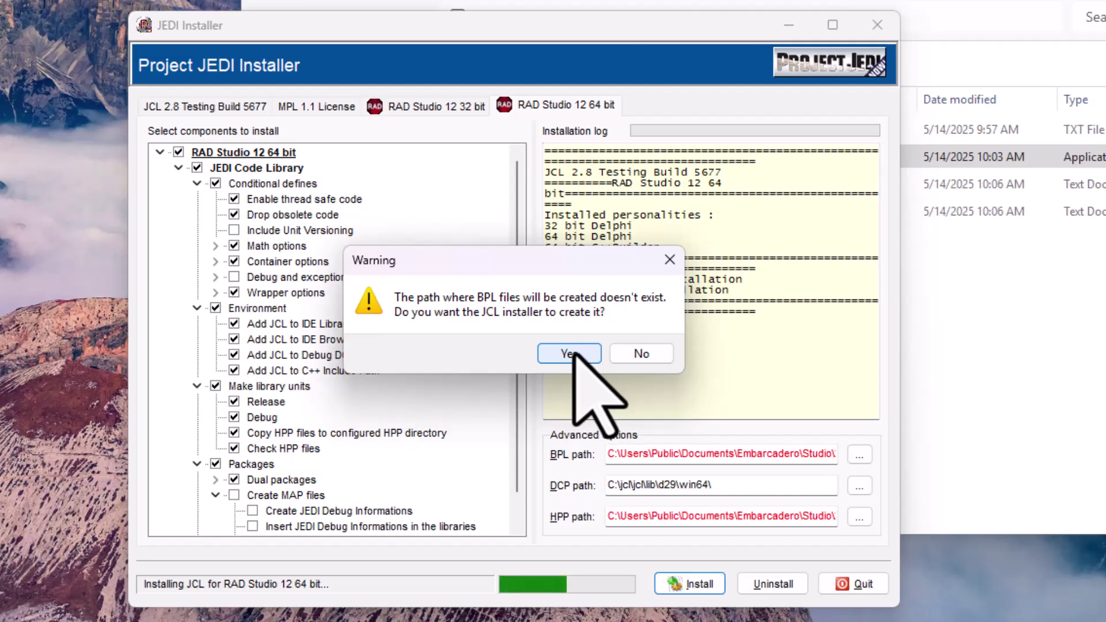
Let the installer create the BPL path for RAD Studio 12 64 bit, dismiss the error, and review the 32-bit and 64-bit installation logs.
click(574, 350)
click(569, 352)
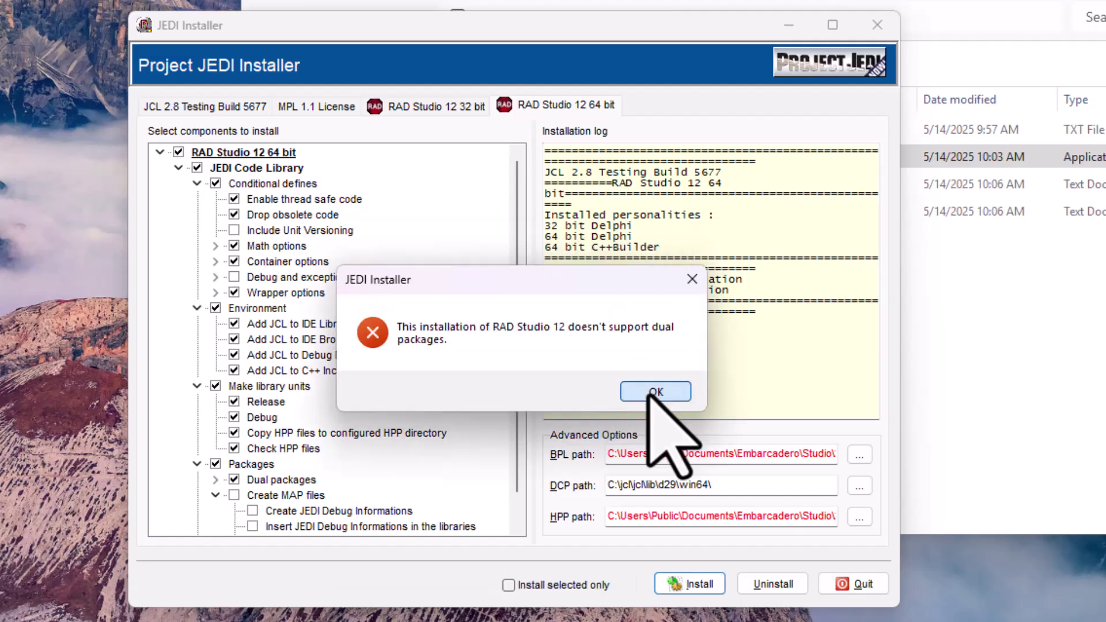
click(654, 388)
click(436, 106)
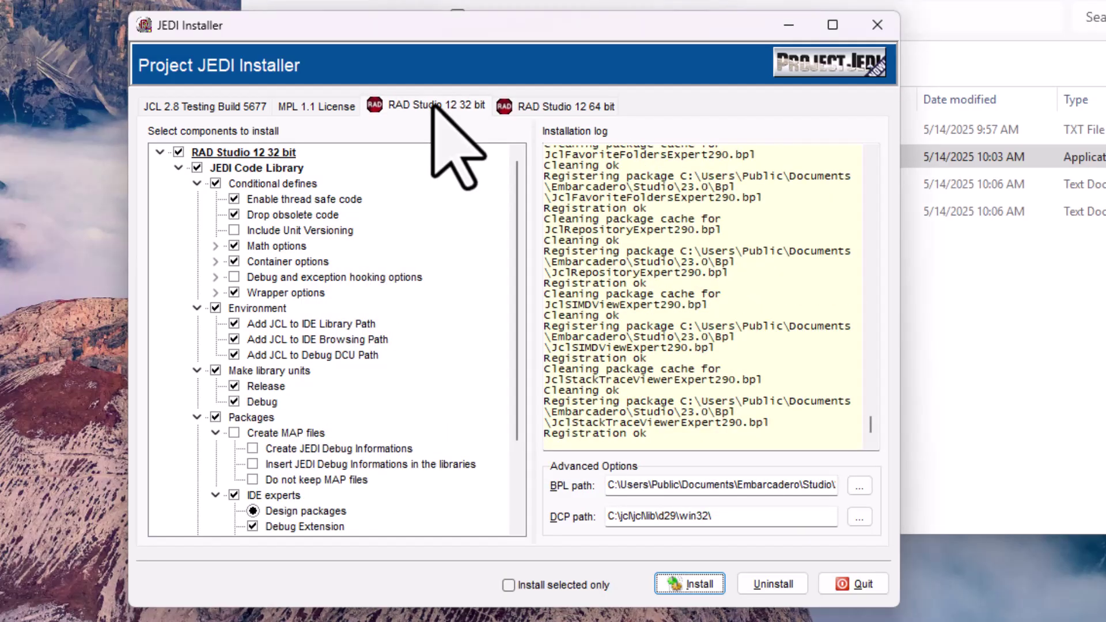
click(550, 106)
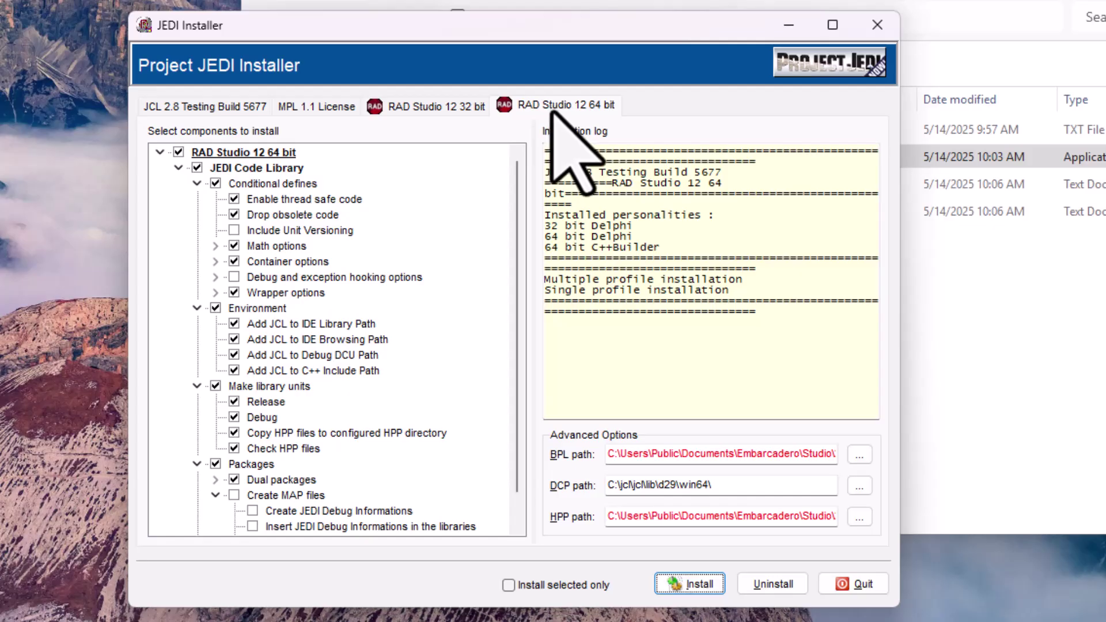
Quit the JEDI Installer and start Delphi, choosing to retry loading each missing JCL expert package with the next project.
click(862, 585)
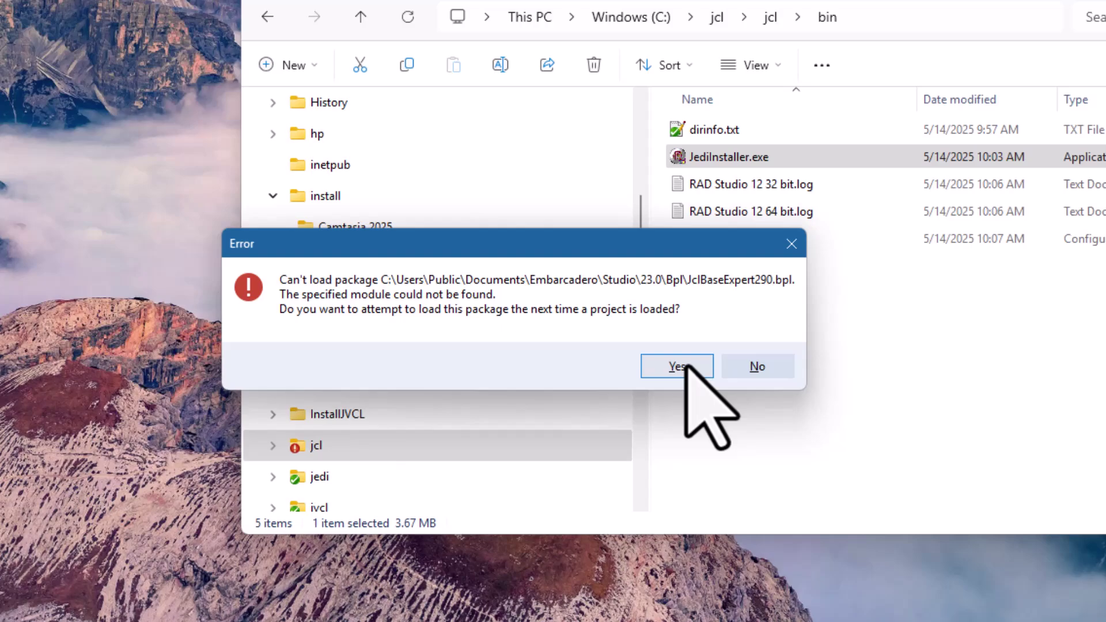
click(680, 369)
click(685, 367)
click(686, 367)
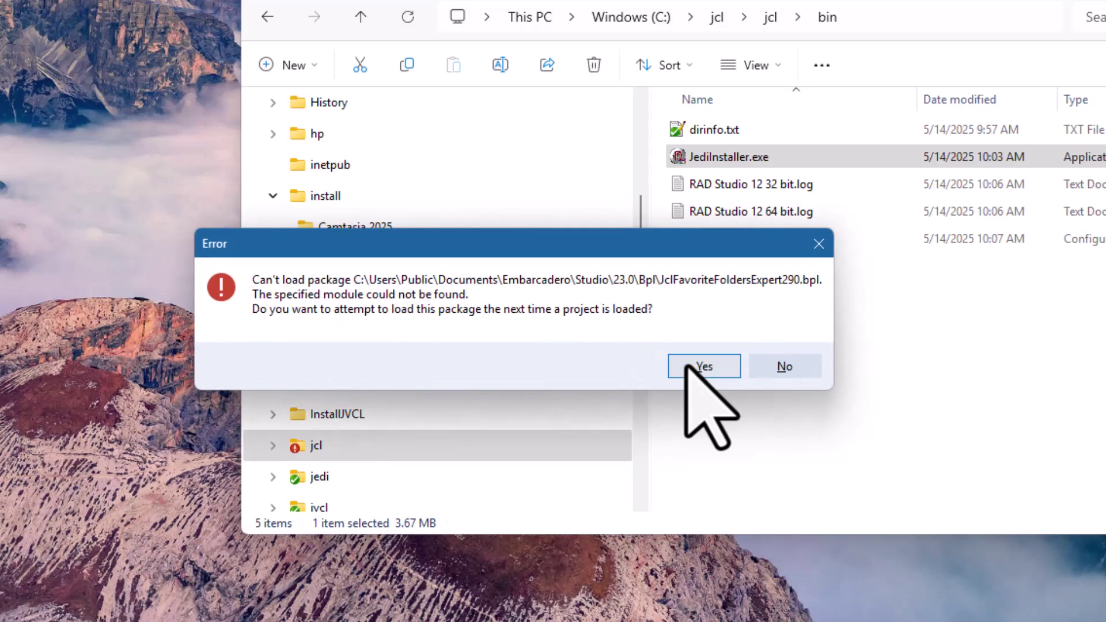
click(687, 368)
click(689, 369)
click(689, 369)
click(688, 370)
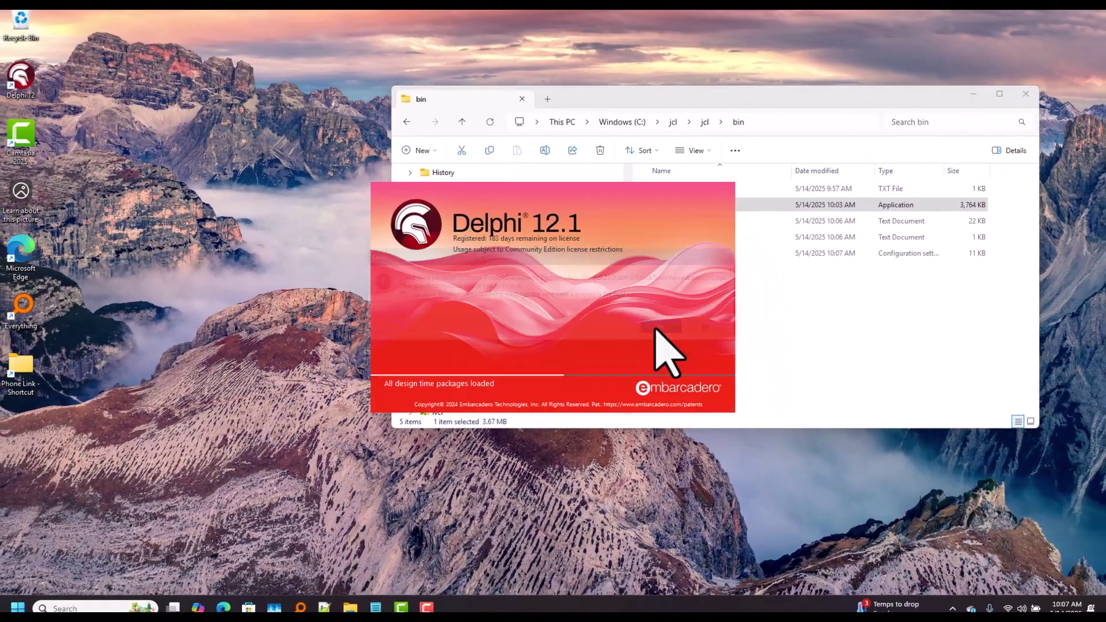
Open the recent project RegHelper.dproj, keeping the missing JCL expert packages set to load with the next project.
click(439, 164)
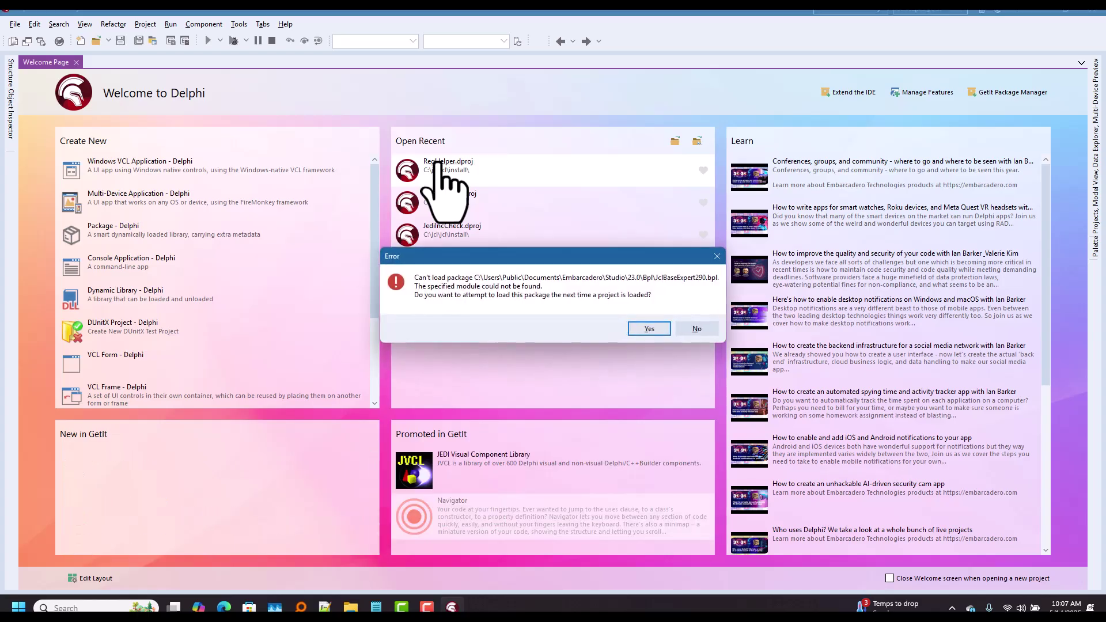
click(647, 330)
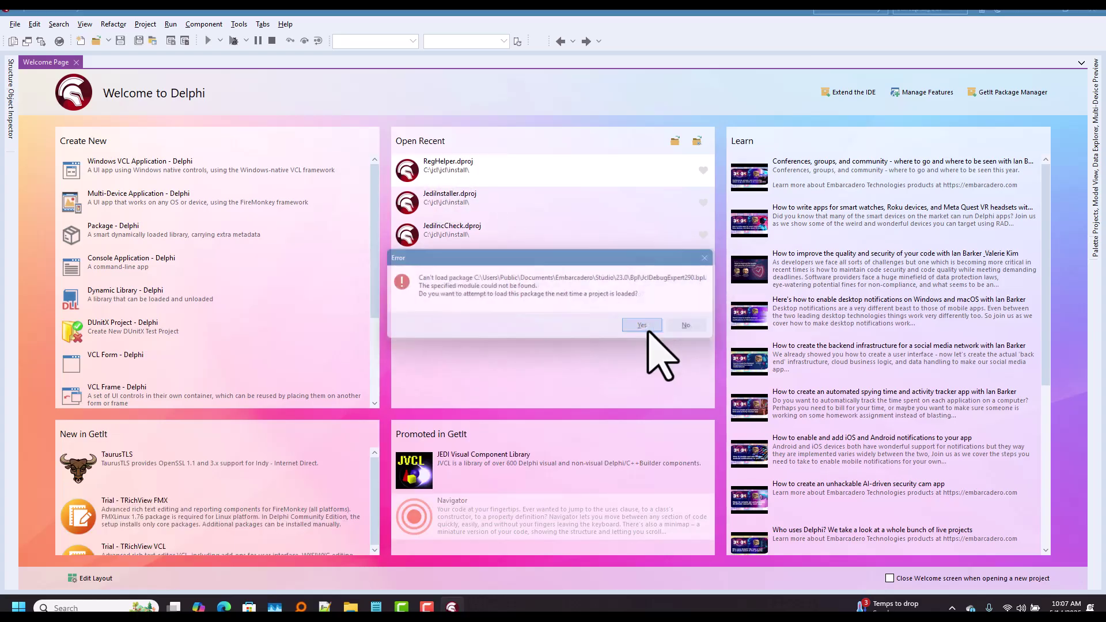
click(648, 331)
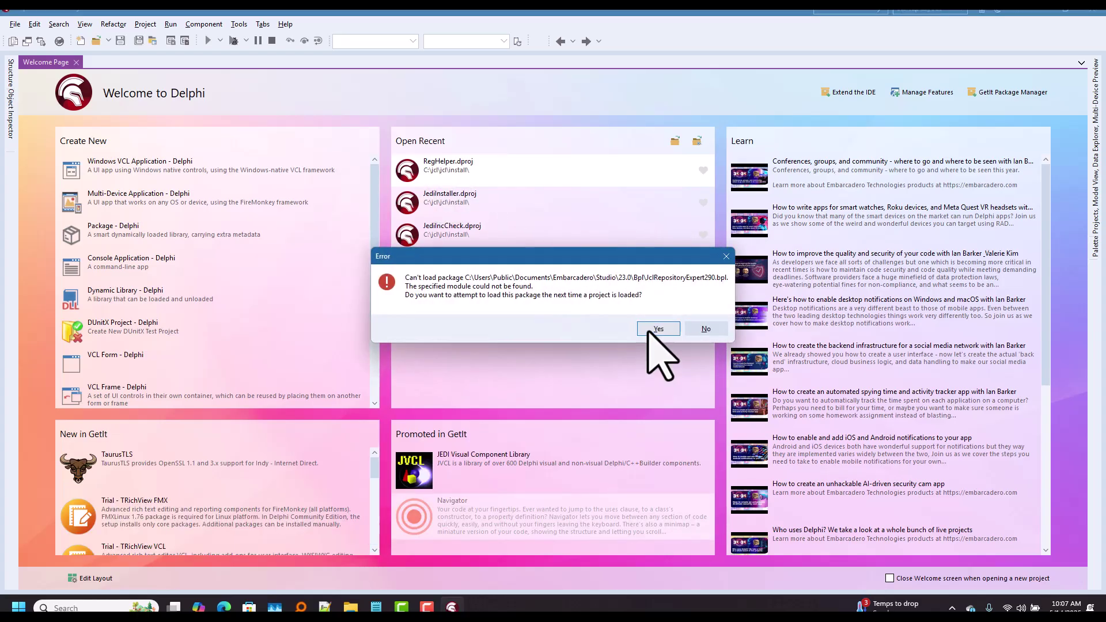
click(648, 331)
click(648, 331)
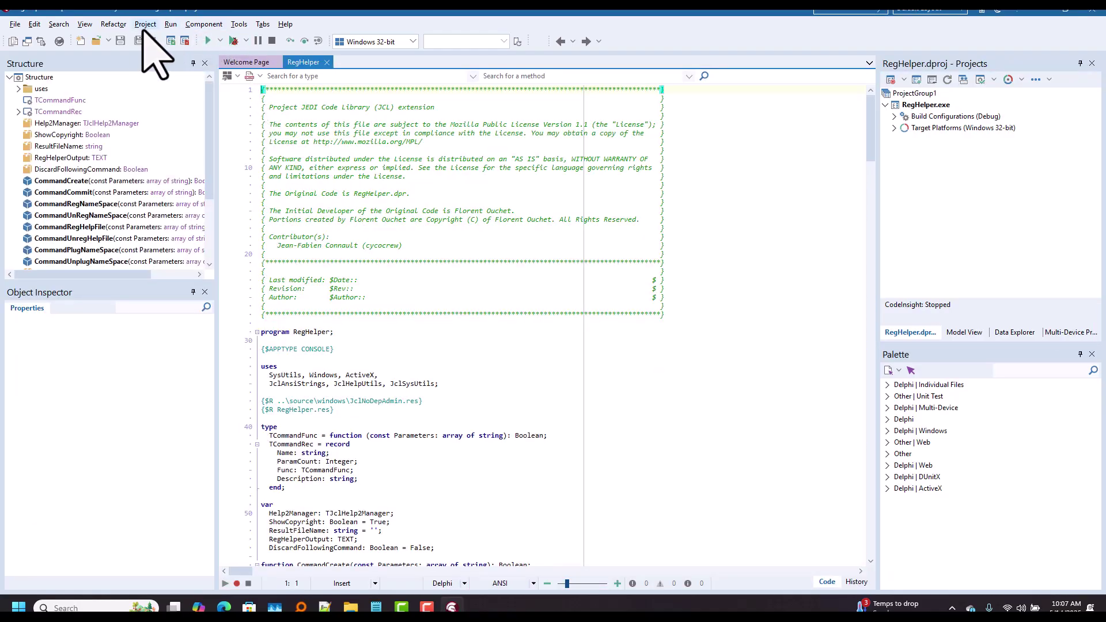
Build the RegHelper project and close Delphi.
click(146, 24)
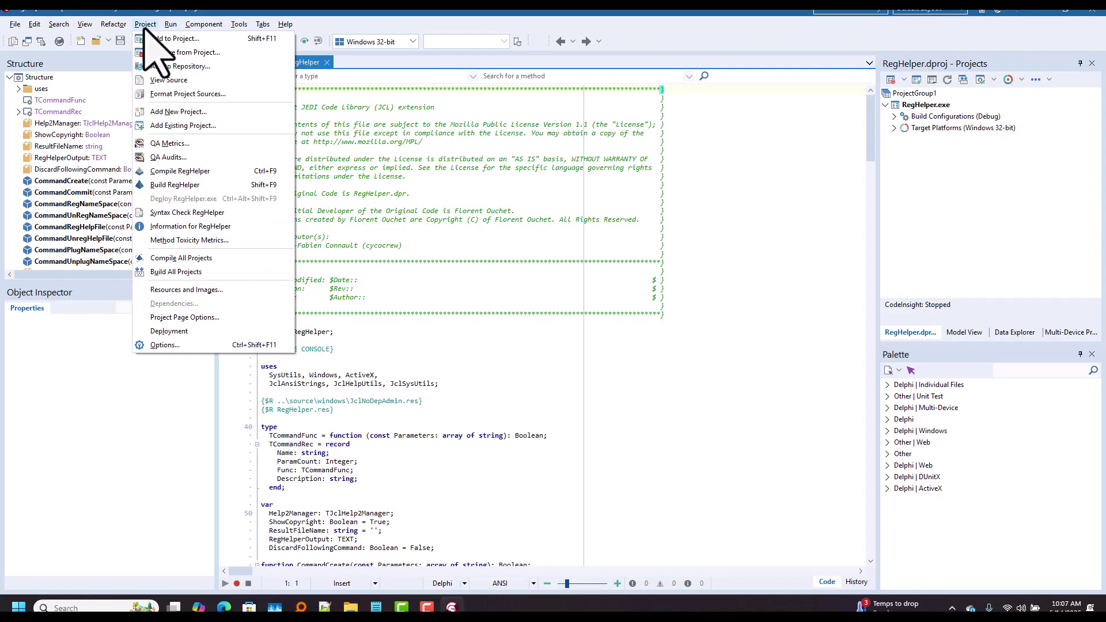
click(176, 184)
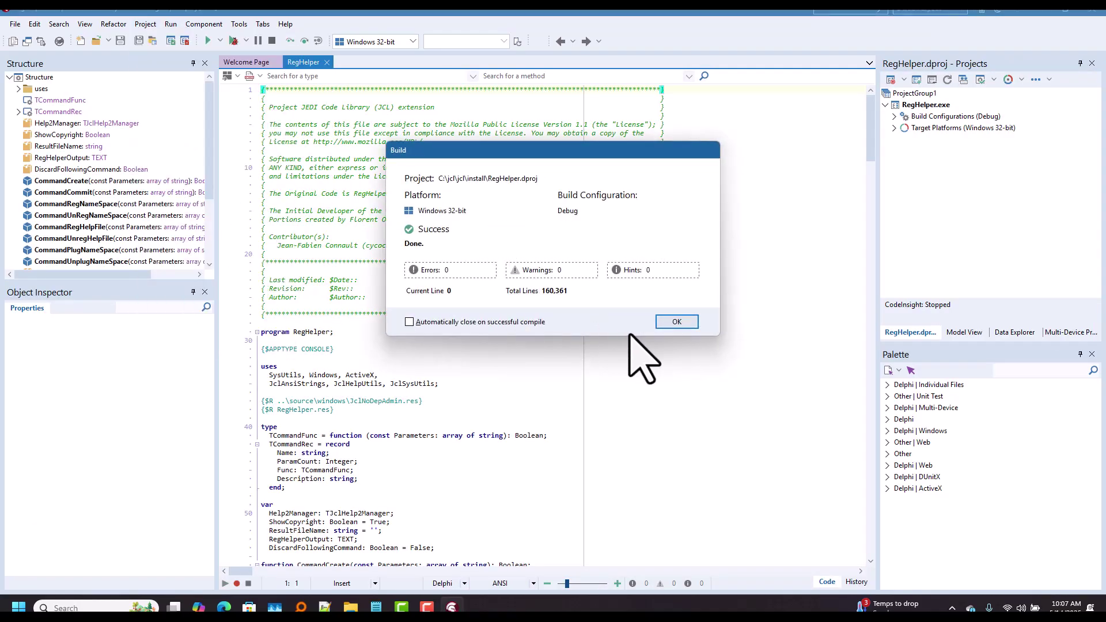
click(678, 322)
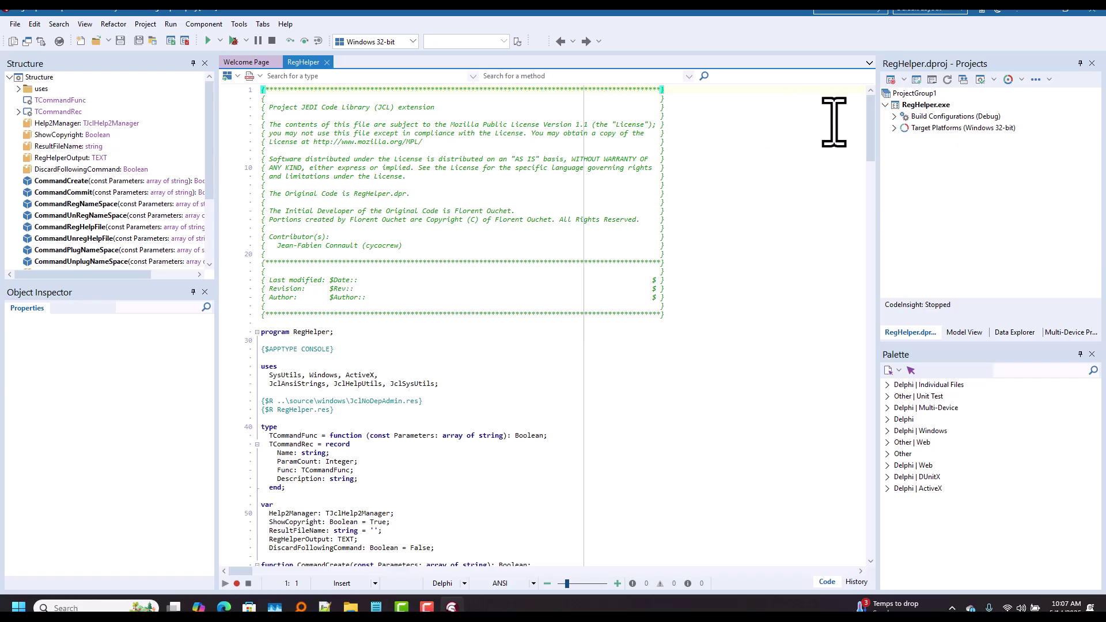
click(1094, 12)
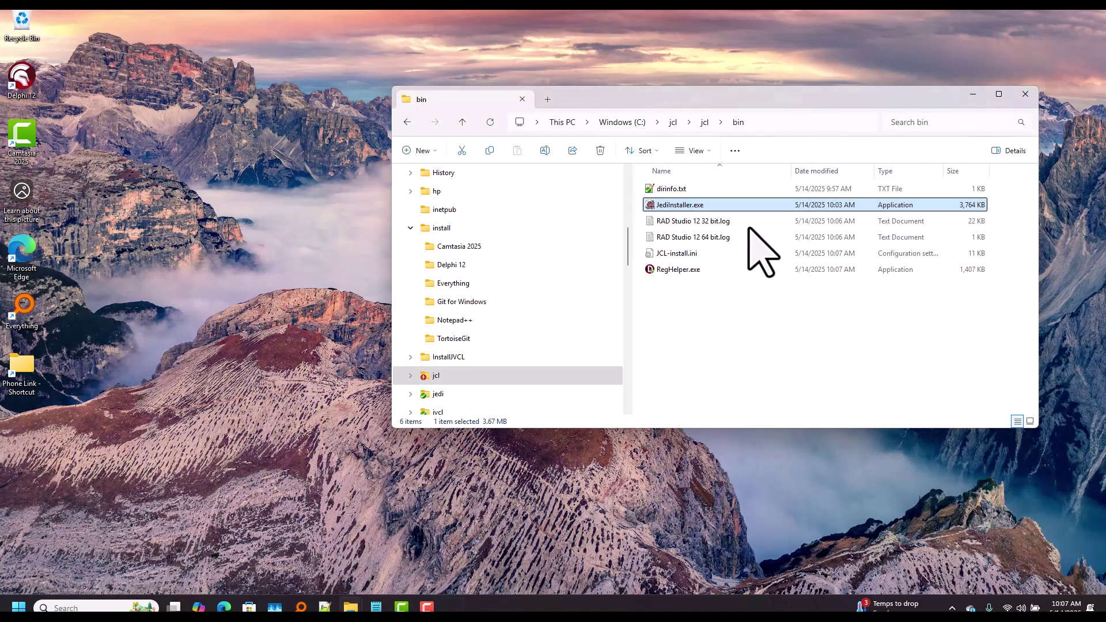
Run JediInstaller.exe from the bin folder and try to install all selected features without agreeing to the MPL 1.1 license.
double_click(700, 208)
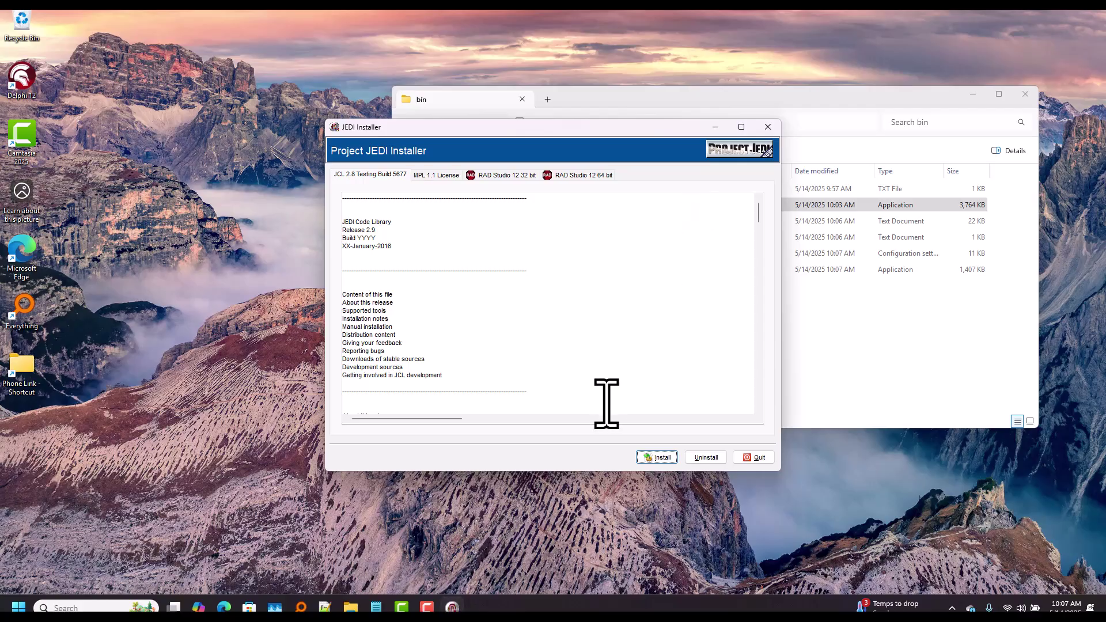
click(660, 458)
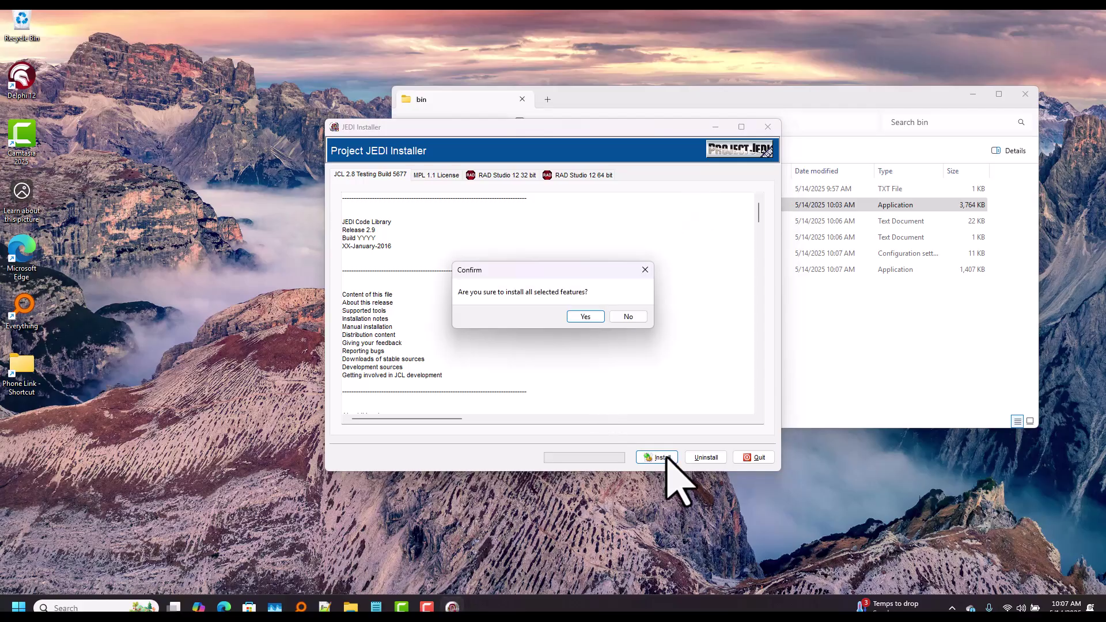
click(583, 316)
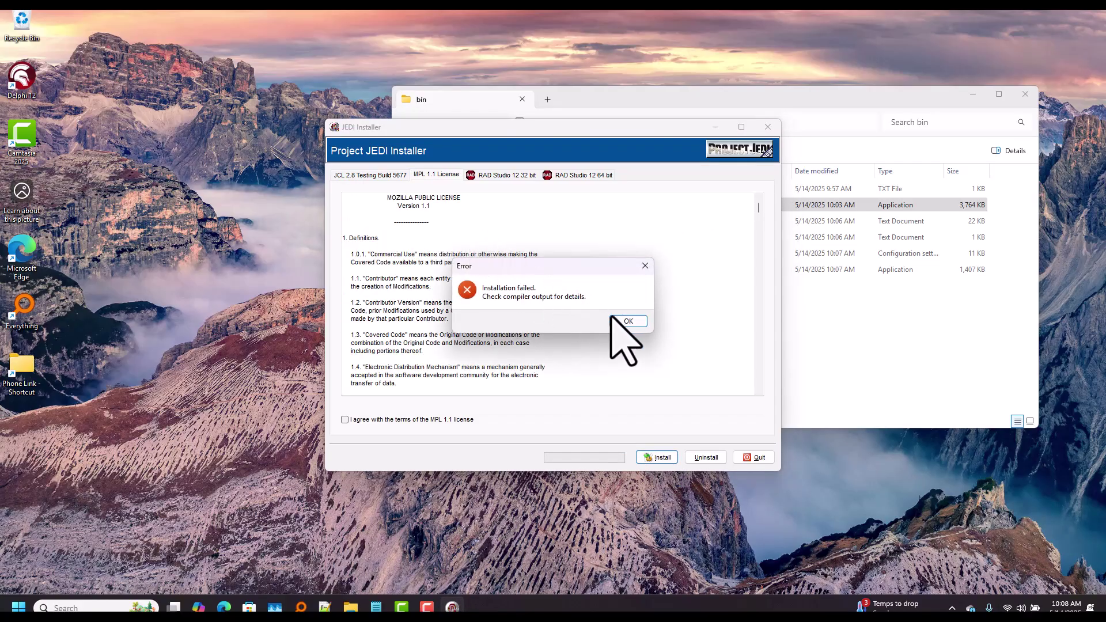
click(628, 321)
Agree to the MPL 1.1 license, install all selected features with the JCL expert settings kept, and quit the installer.
click(391, 420)
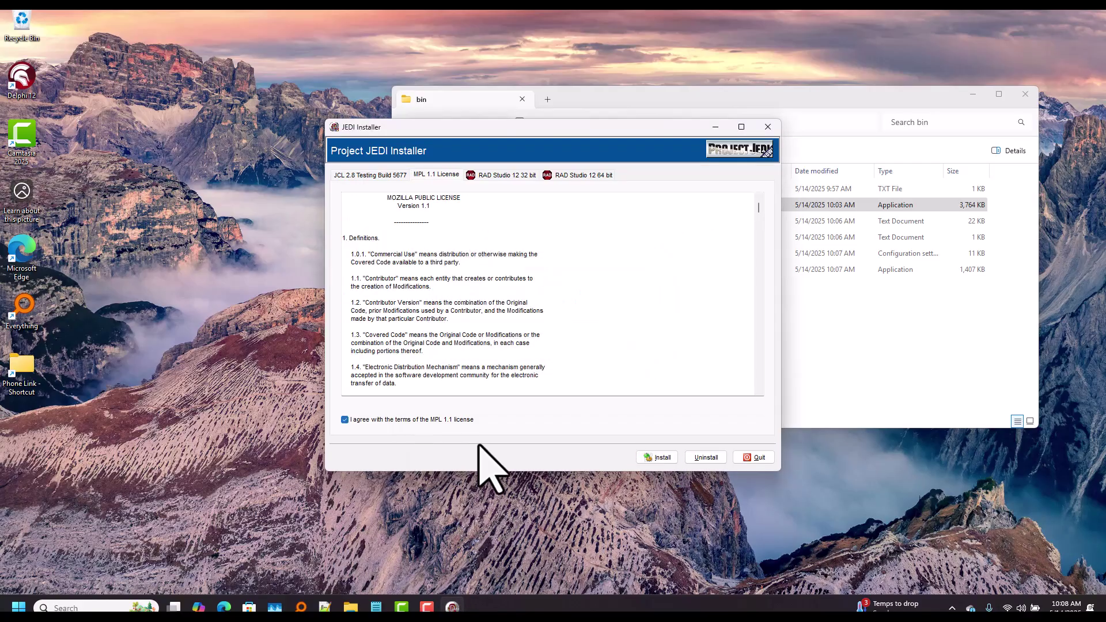
click(672, 458)
click(589, 316)
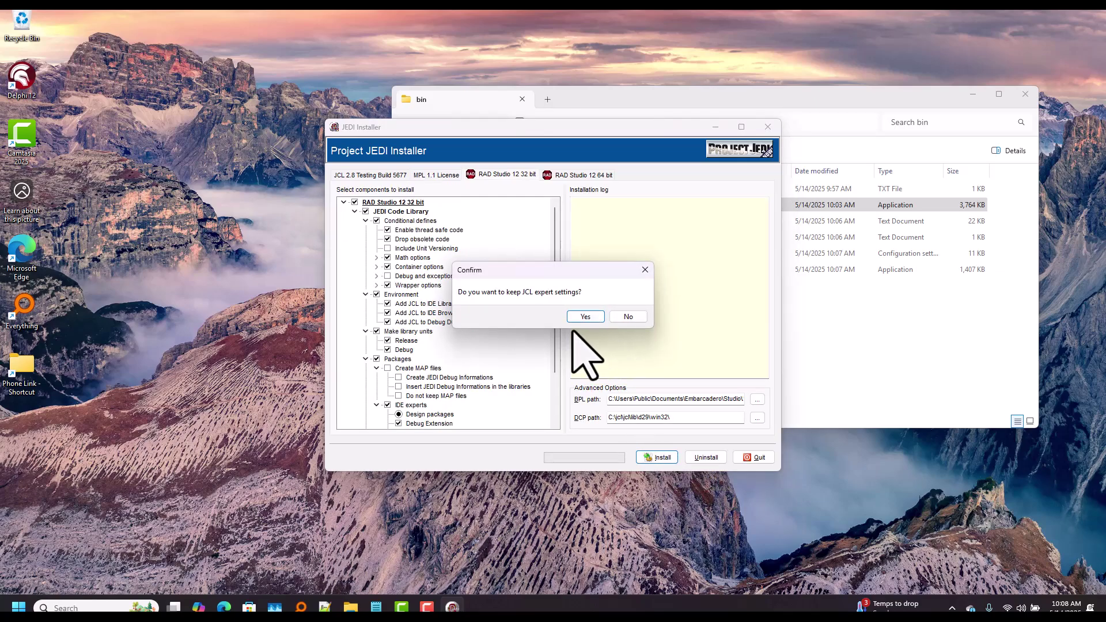
click(582, 318)
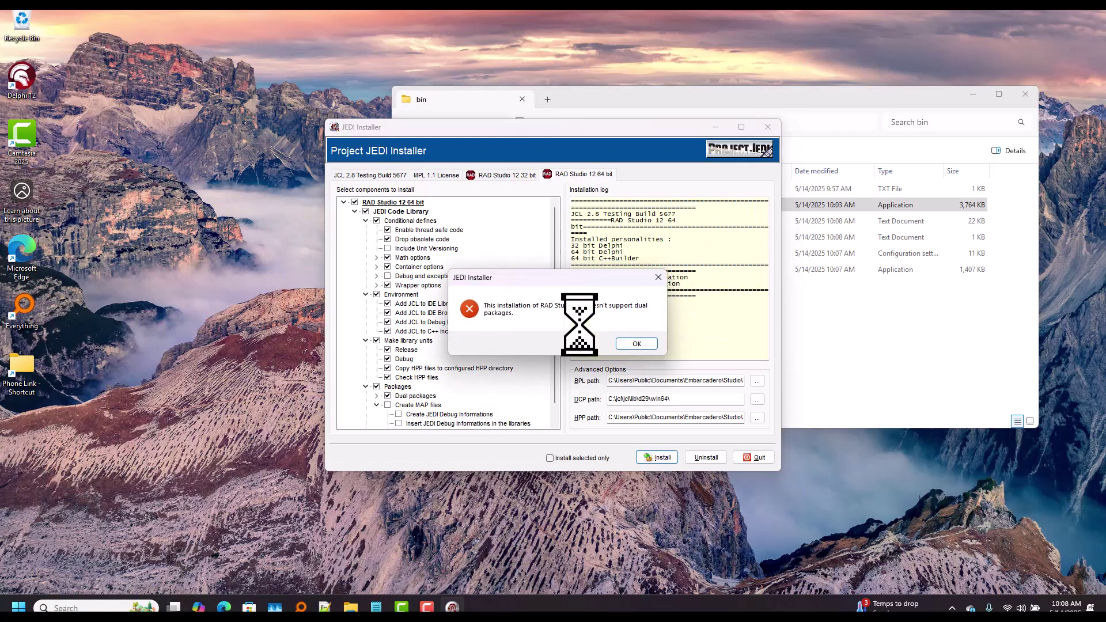
click(636, 343)
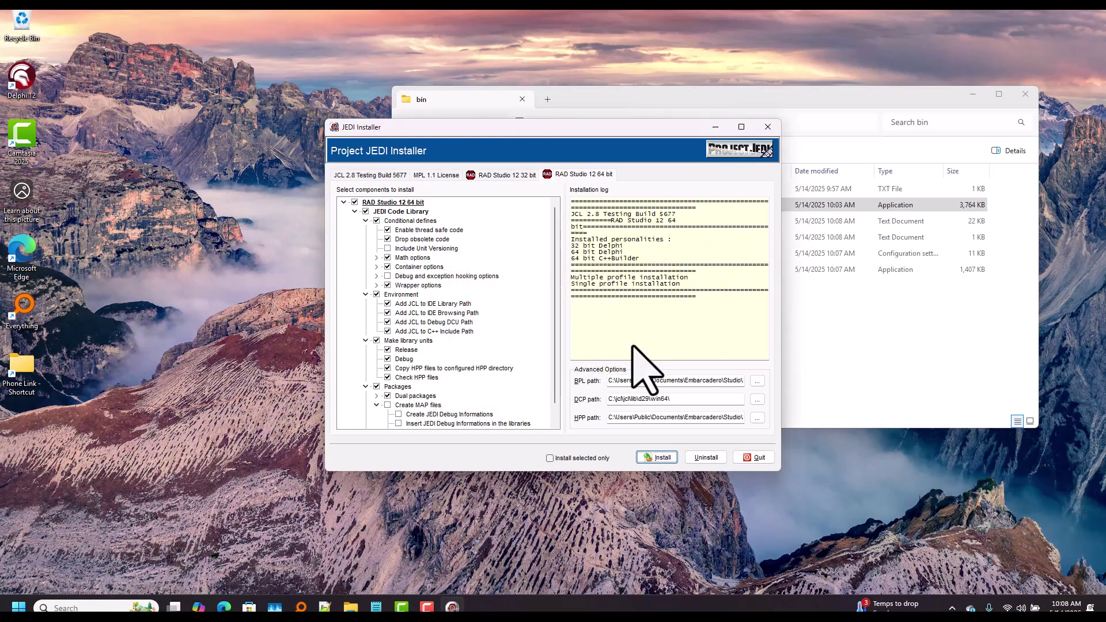
click(754, 458)
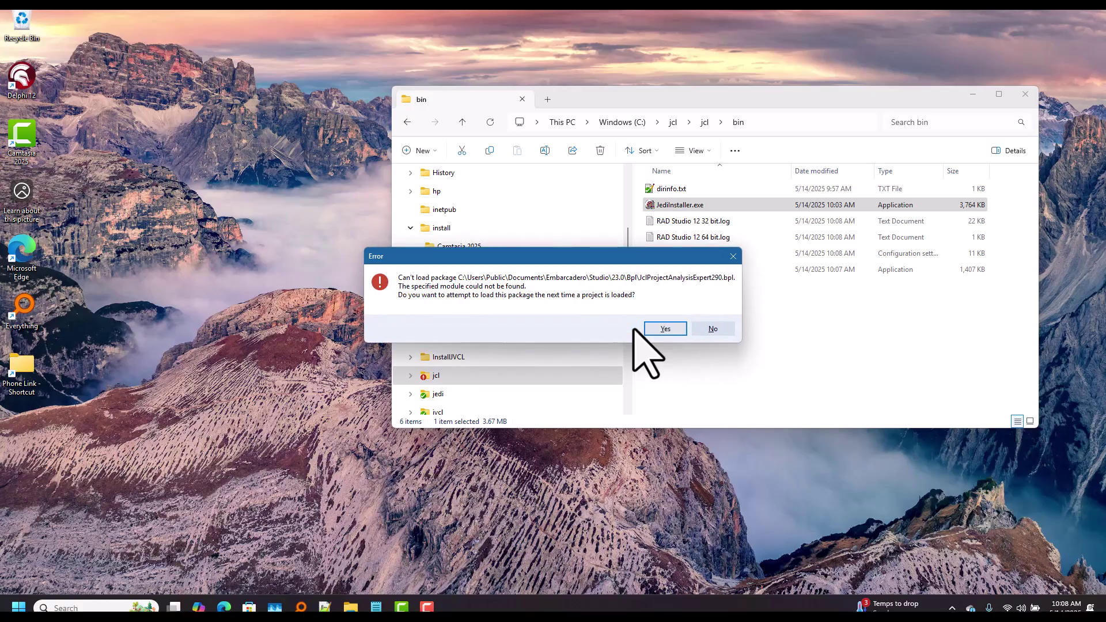
Start Delphi, accepting retries for the missing packages, and open the project group JclPackagesD290.groupproj from C:\jcl\jcl\packages.
click(659, 328)
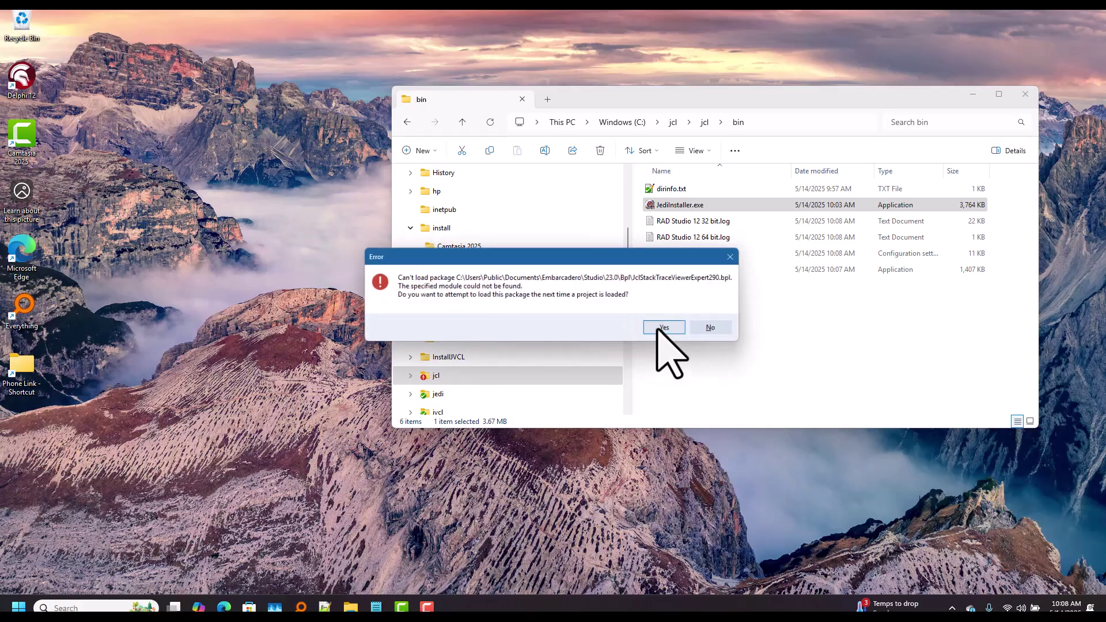
click(663, 328)
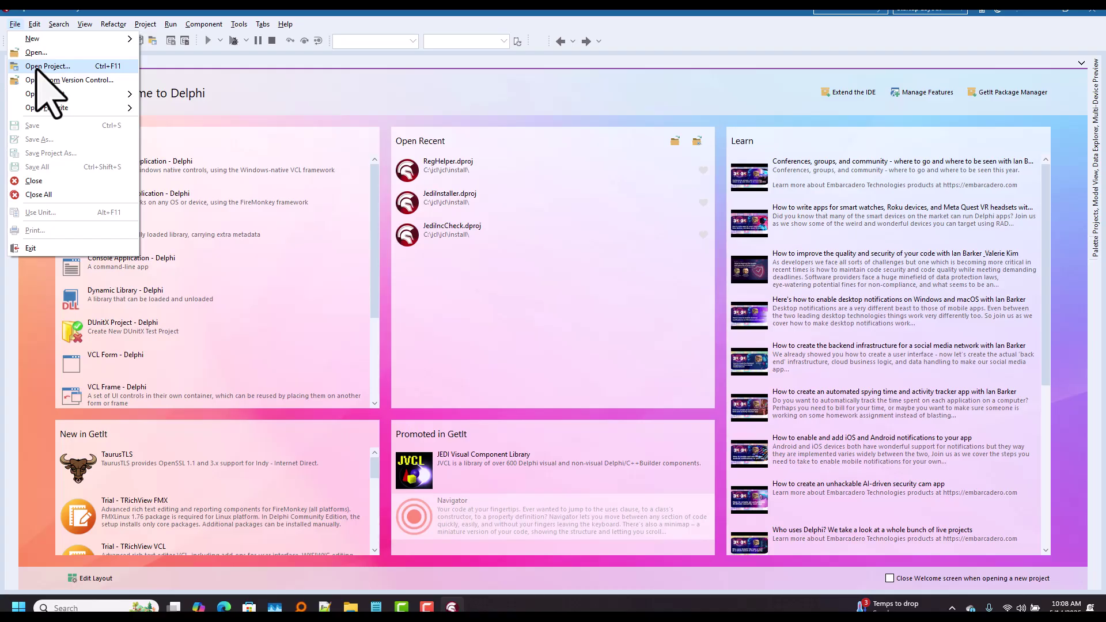
click(36, 66)
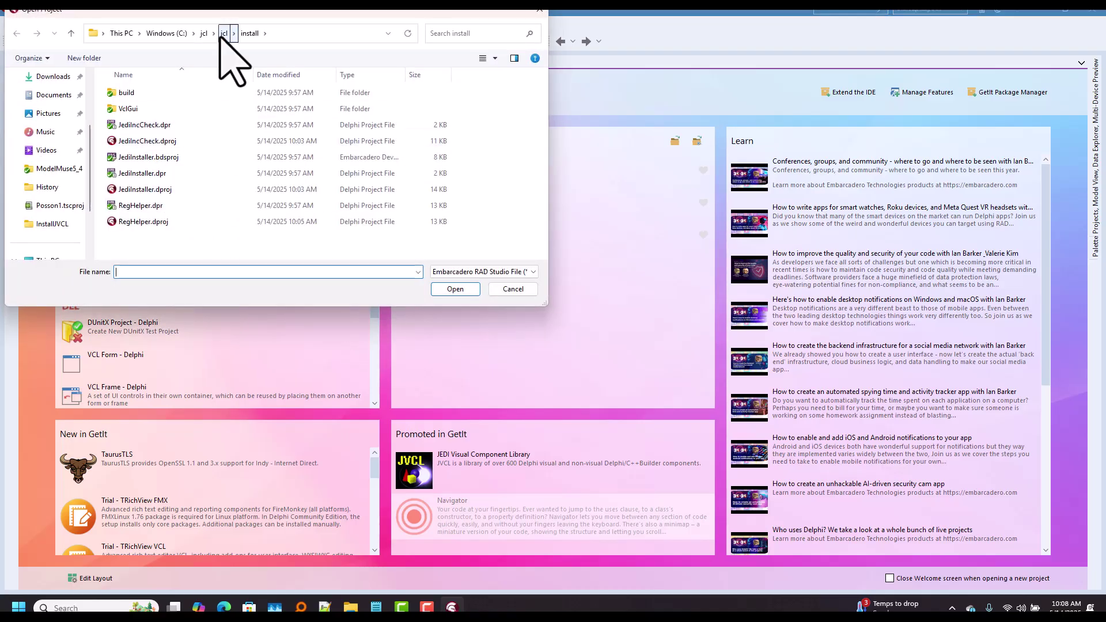
click(223, 33)
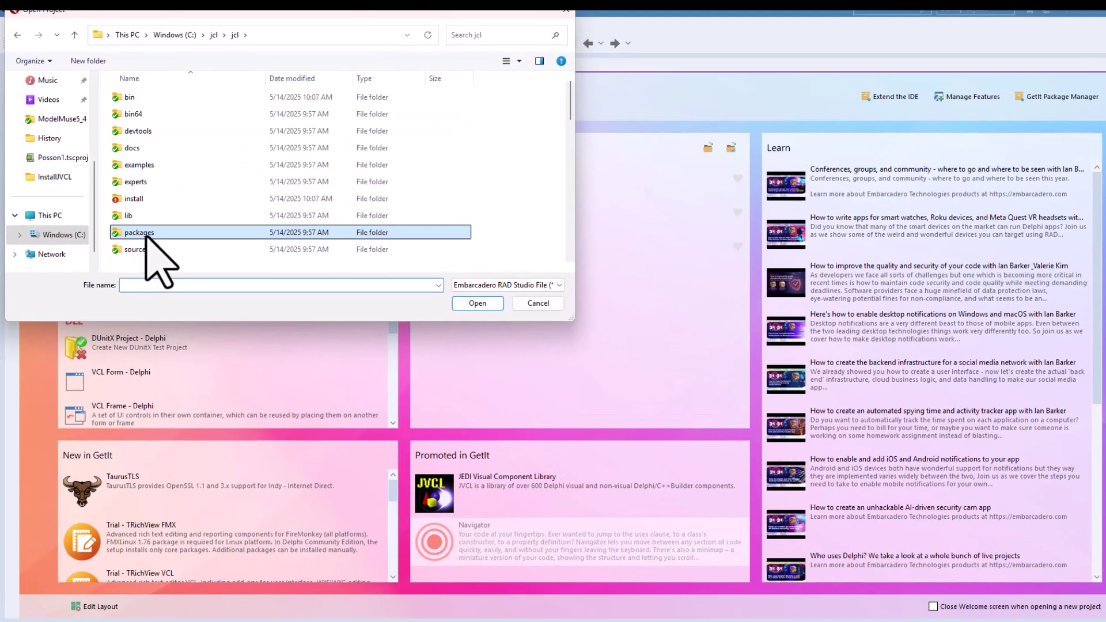
double_click(132, 222)
drag(916, 162, 917, 464)
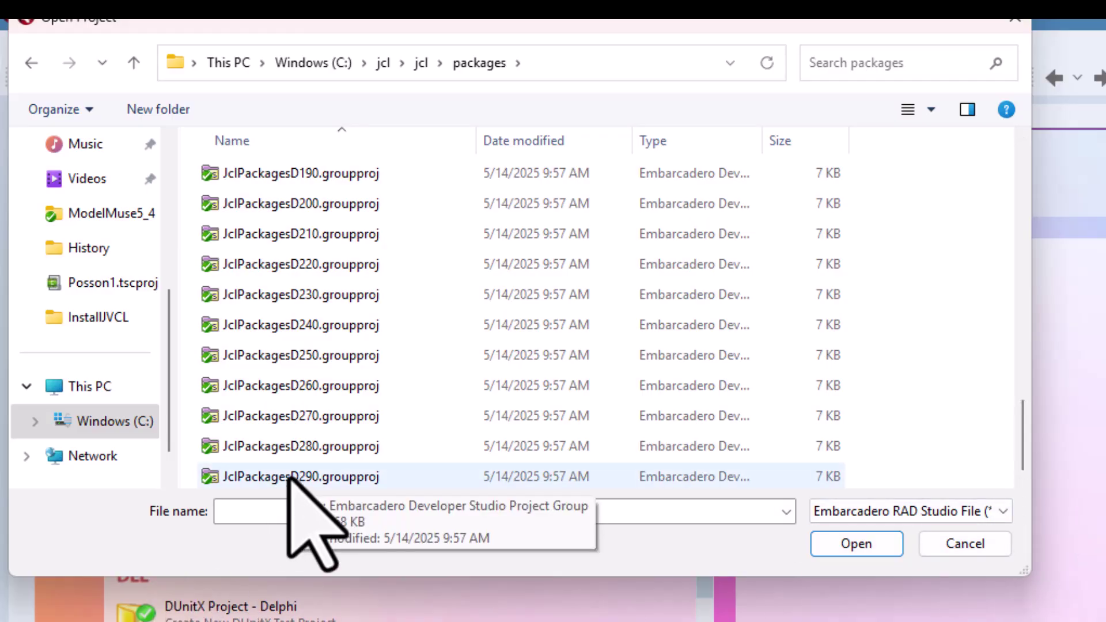
click(291, 477)
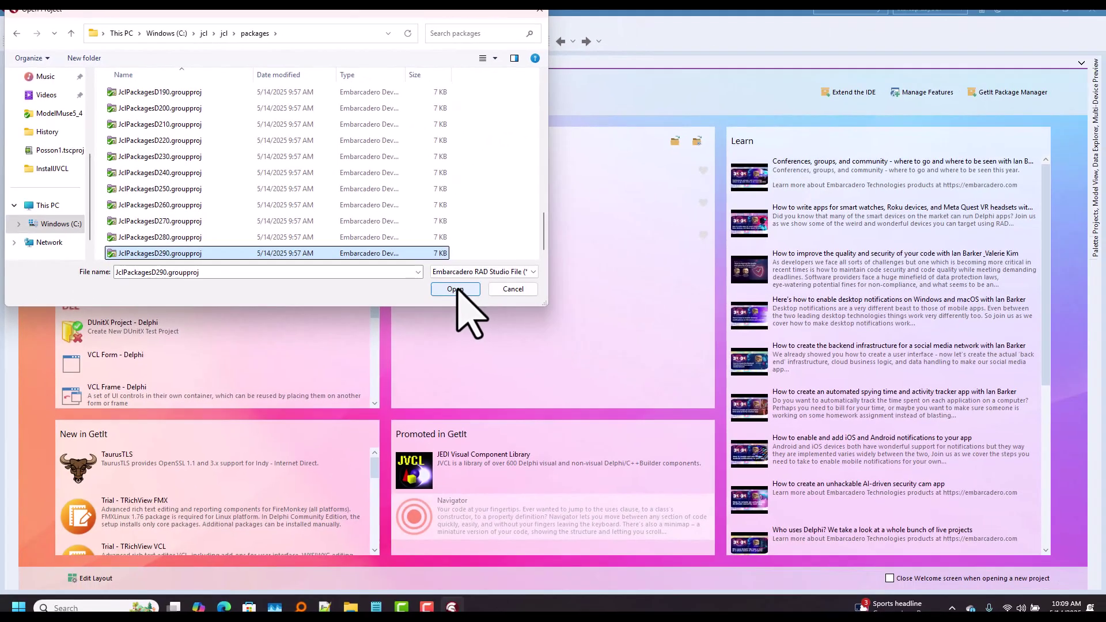
click(455, 289)
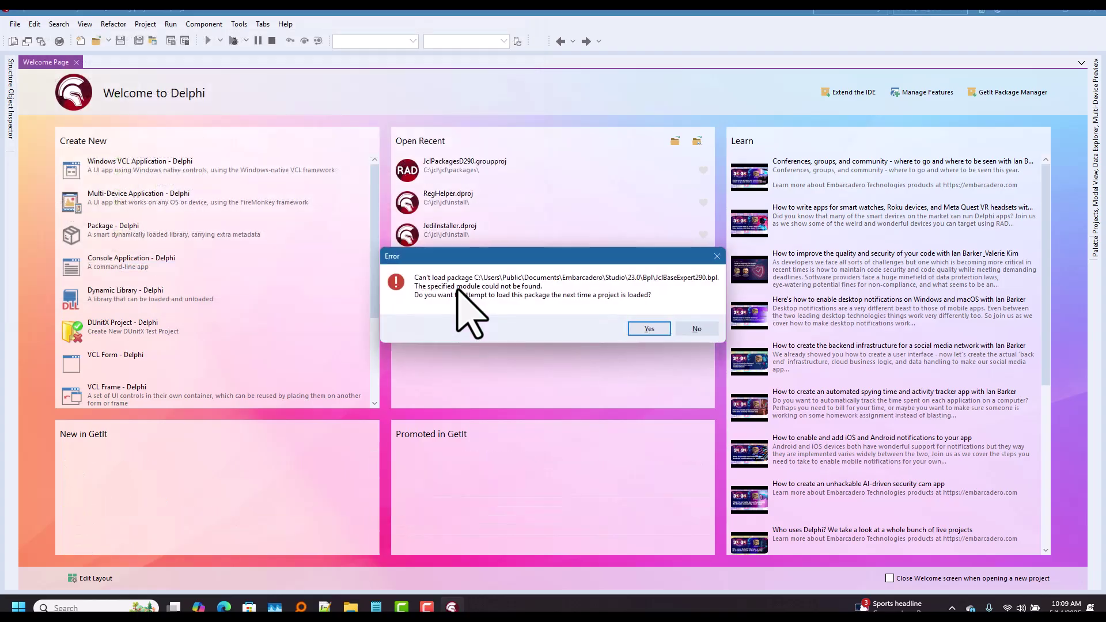
Answer Yes to every package load error so the missing JCL expert packages are tried again with the next project.
click(647, 331)
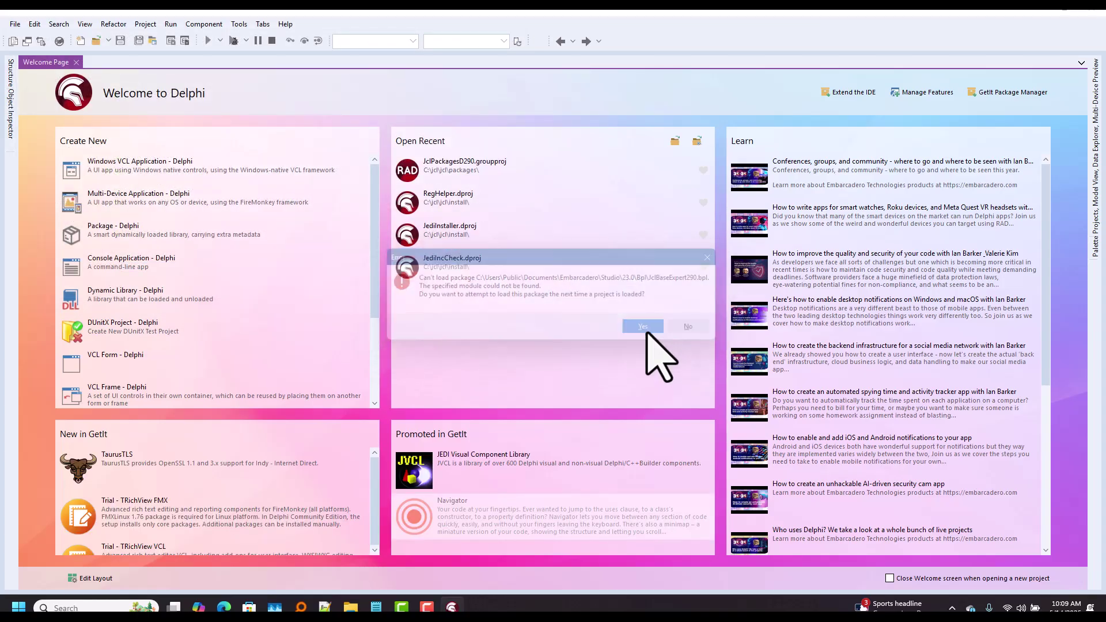
click(648, 331)
click(647, 332)
click(647, 331)
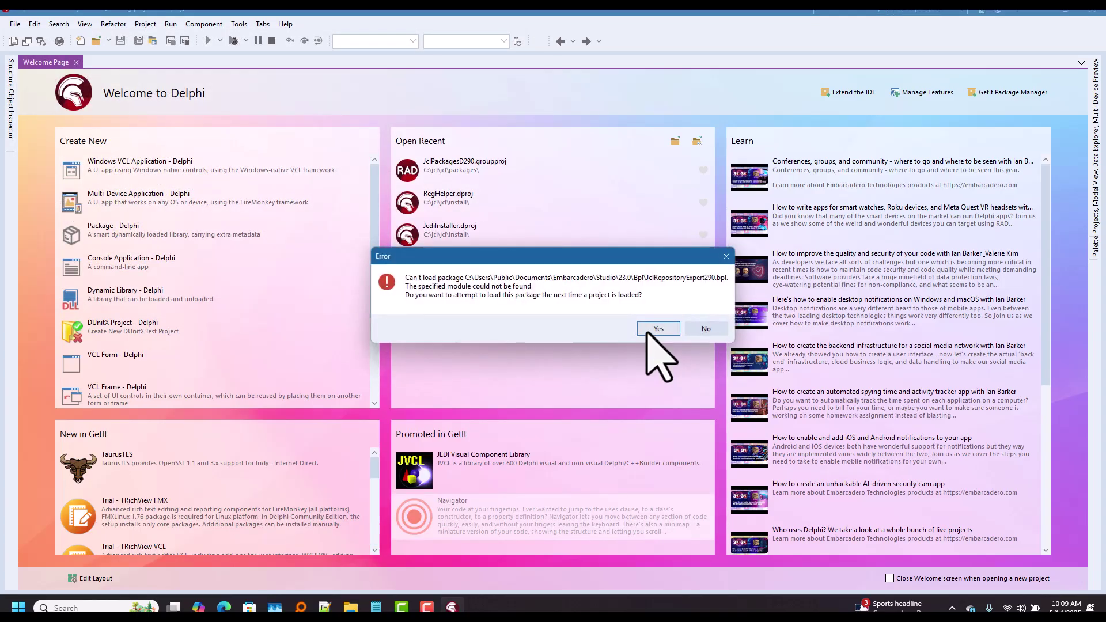
click(647, 331)
click(647, 331)
click(647, 331)
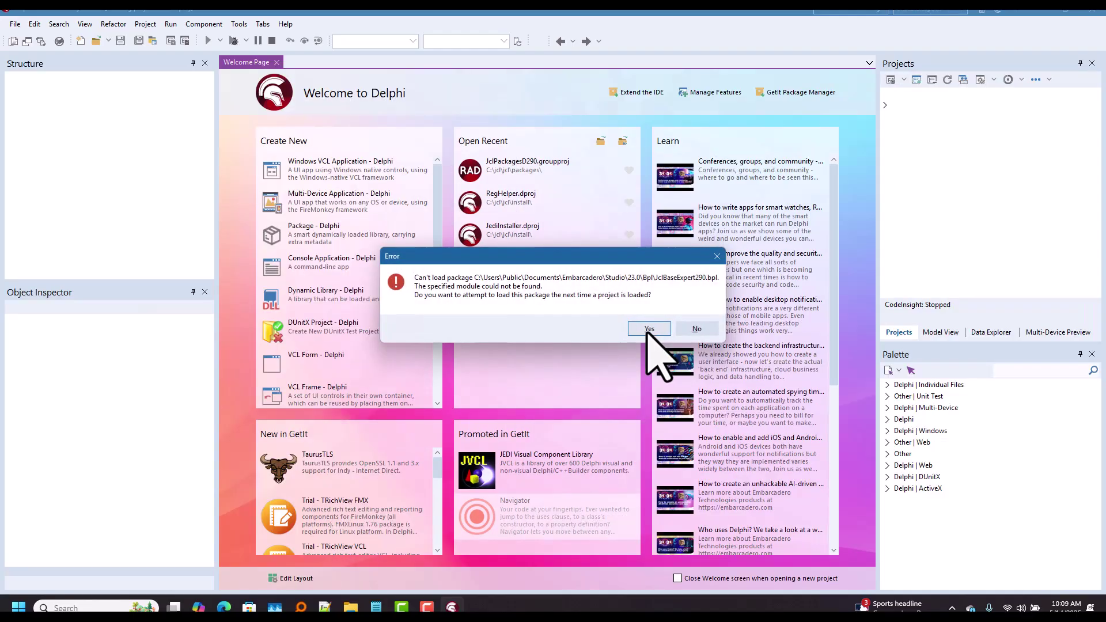
click(648, 331)
click(647, 332)
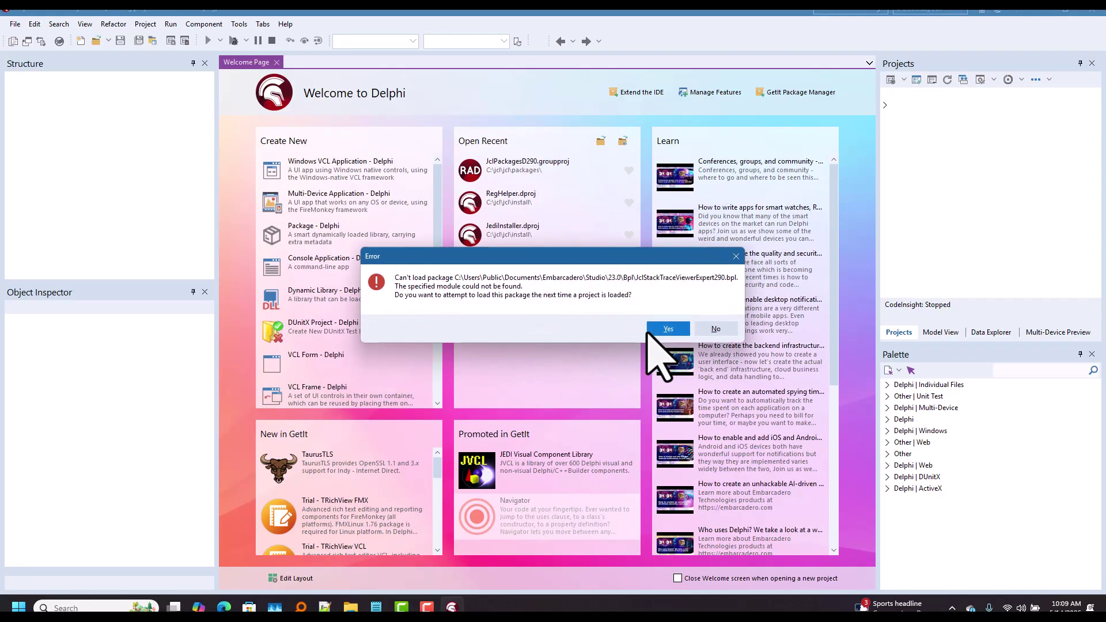
click(647, 331)
click(648, 331)
click(647, 332)
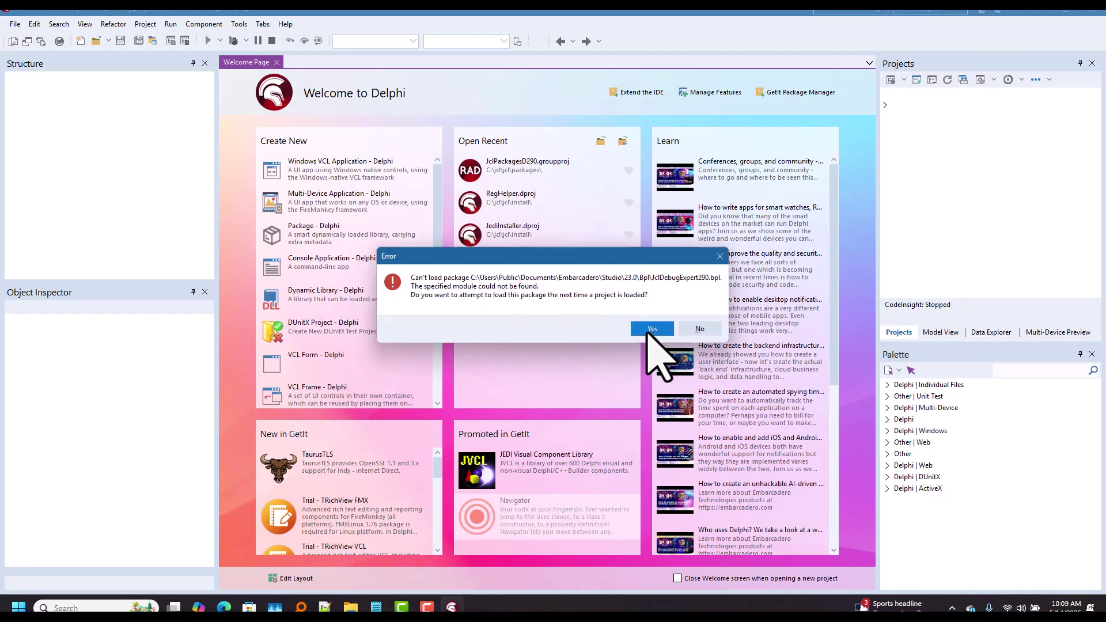
click(648, 332)
click(648, 332)
click(648, 331)
click(648, 332)
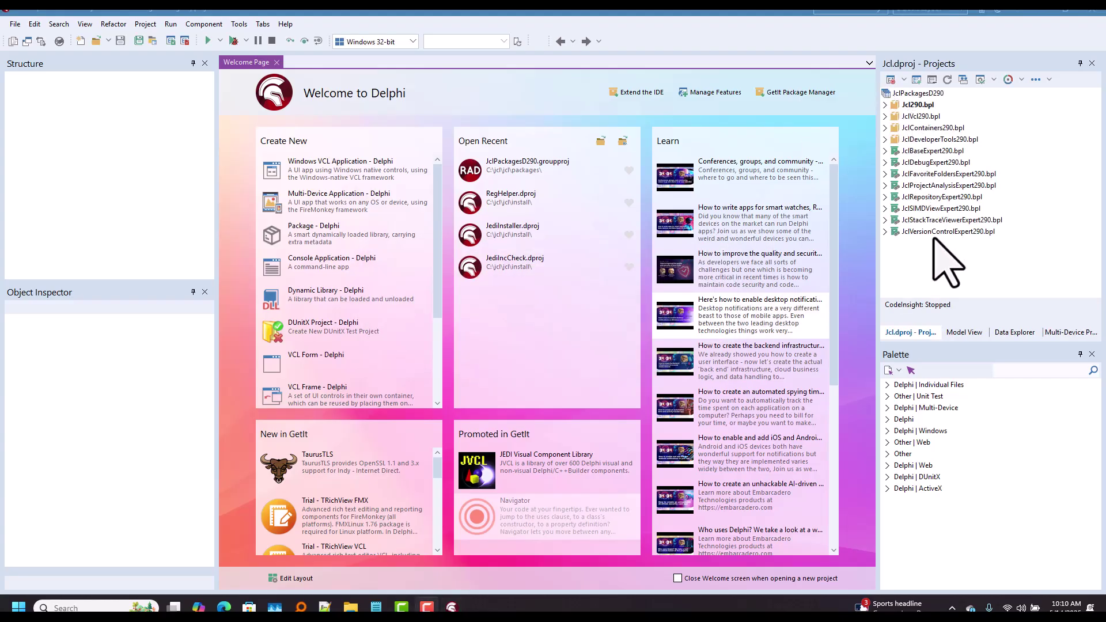
Build all projects in the JclPackagesD290 group for Windows 32-bit, accepting the Community Edition EULA reminder.
click(151, 23)
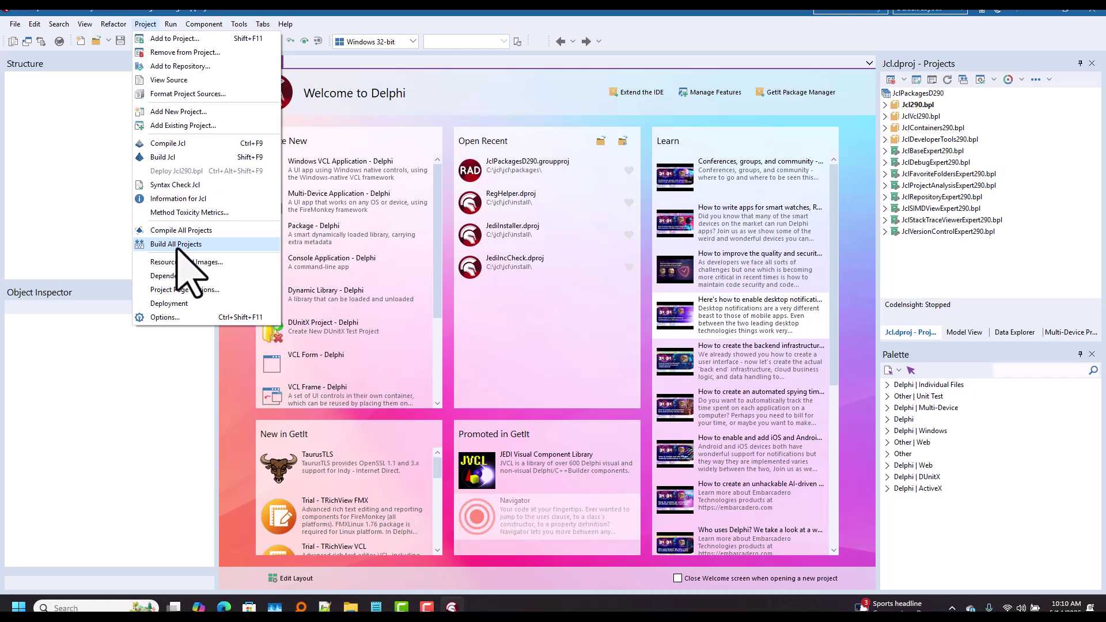
click(177, 244)
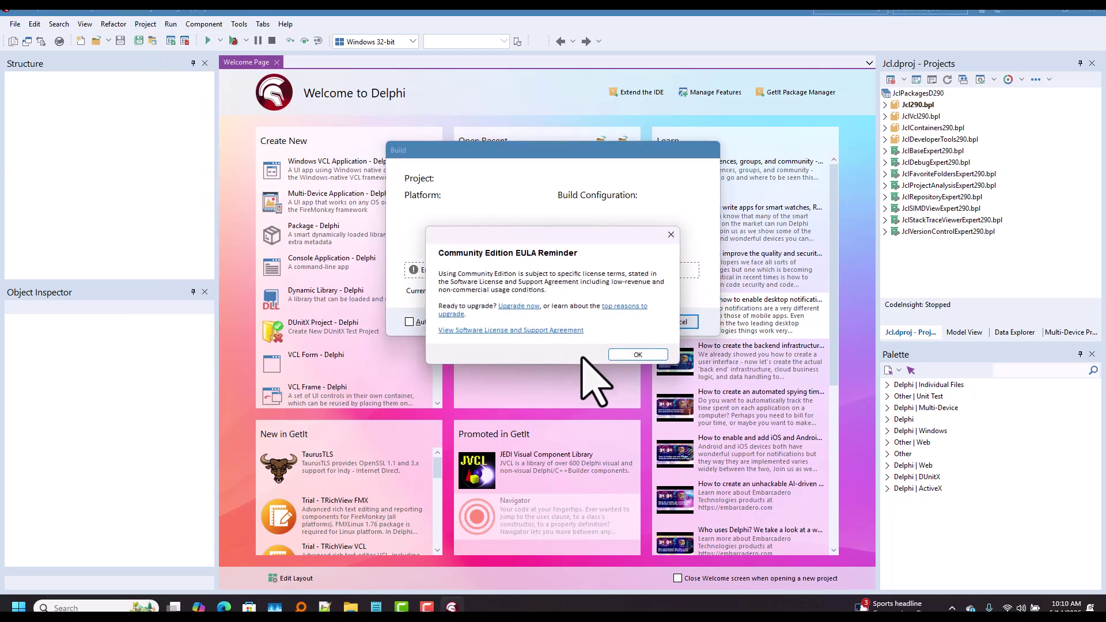
click(637, 355)
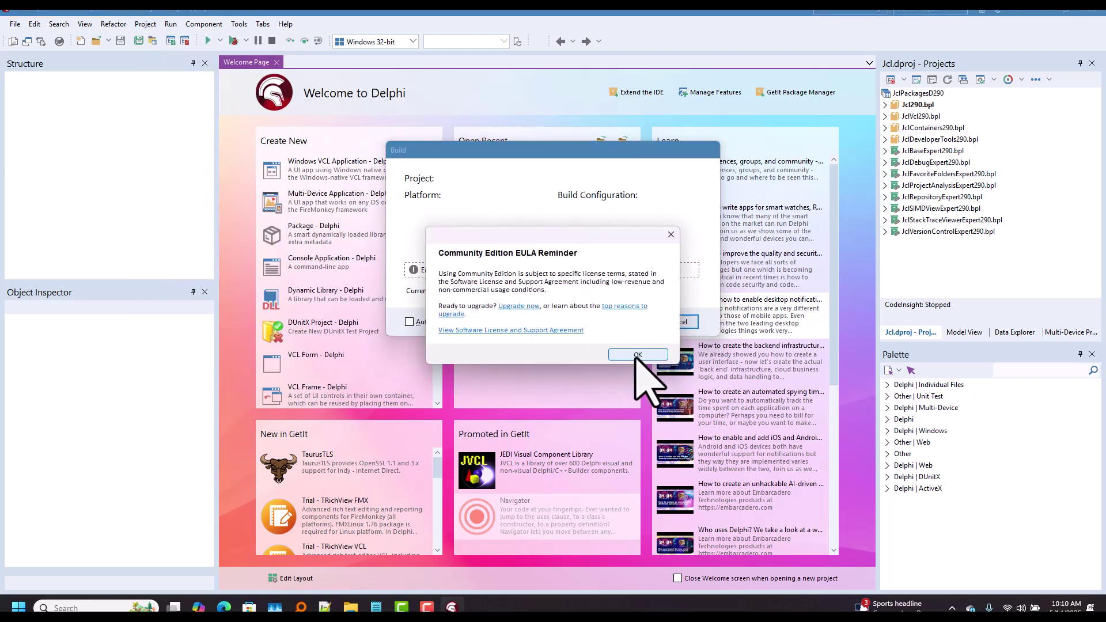
click(638, 355)
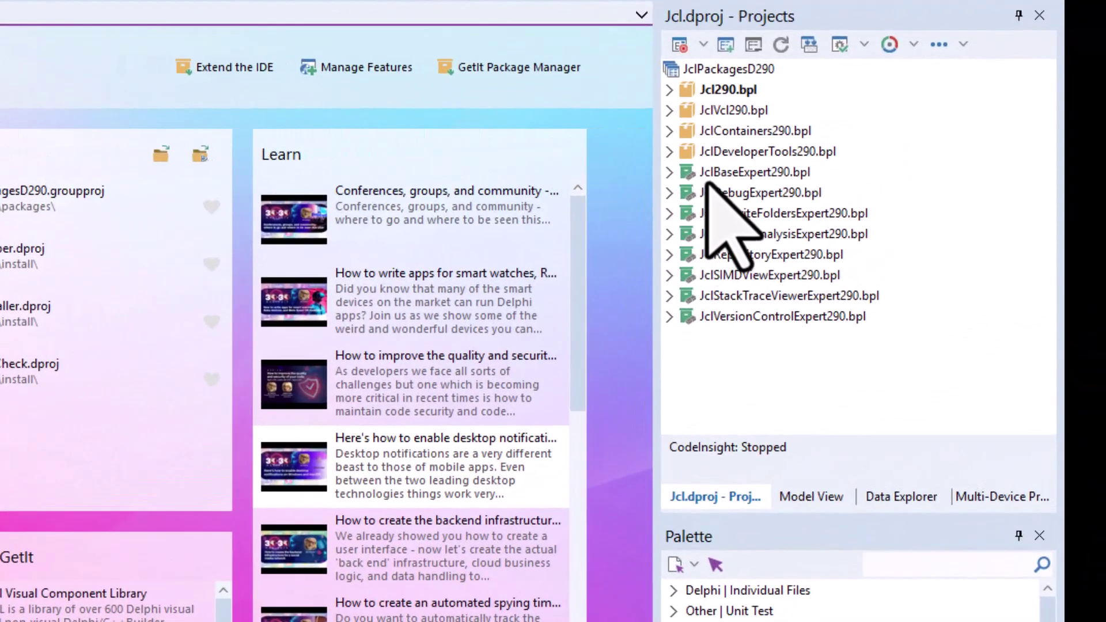
Install the JclBaseExpert290 and JclDebugExpert290 packages into the IDE.
click(910, 151)
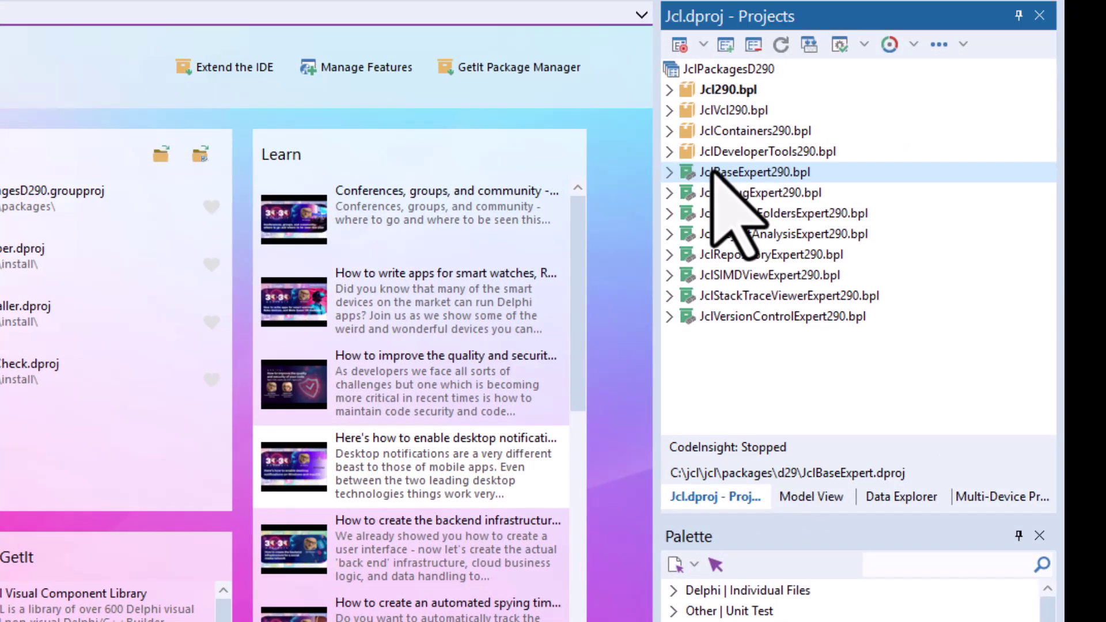
right_click(712, 171)
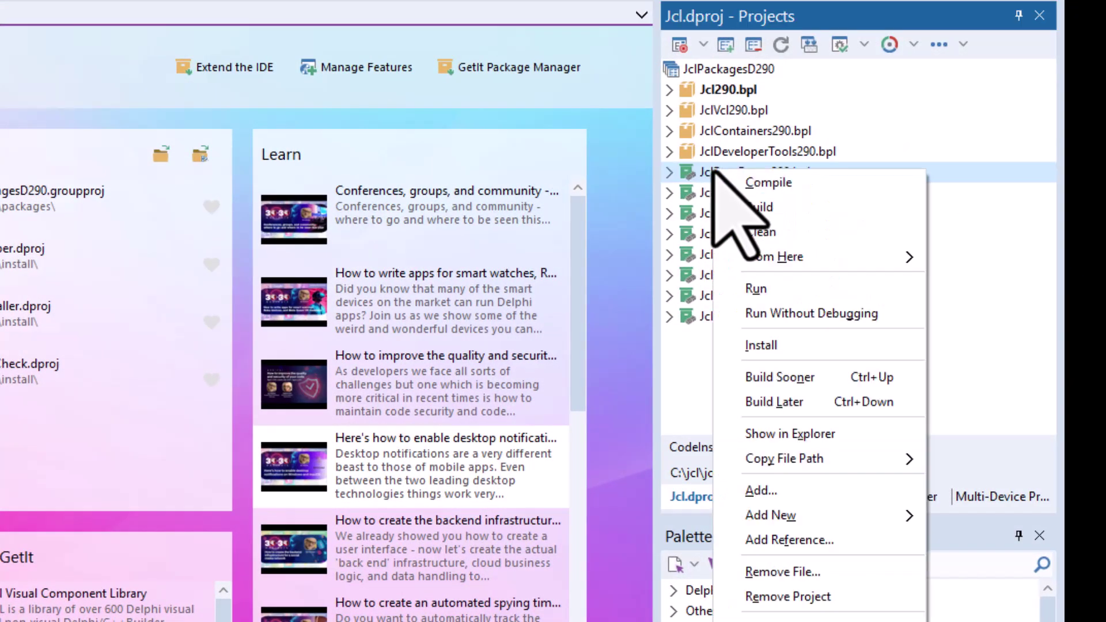
click(757, 343)
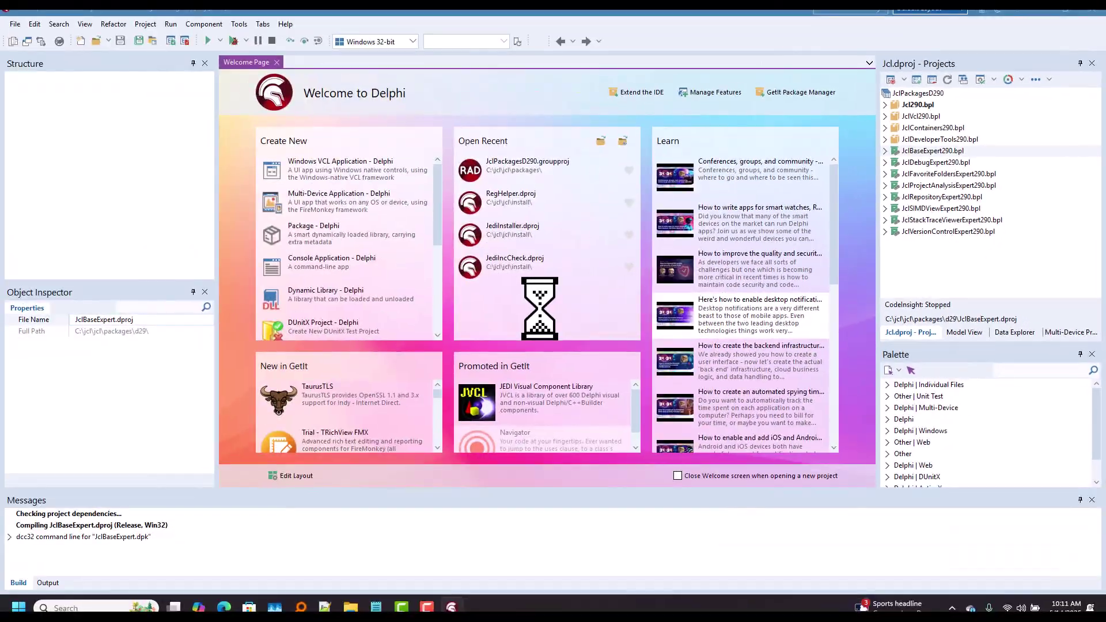
right_click(739, 194)
click(939, 262)
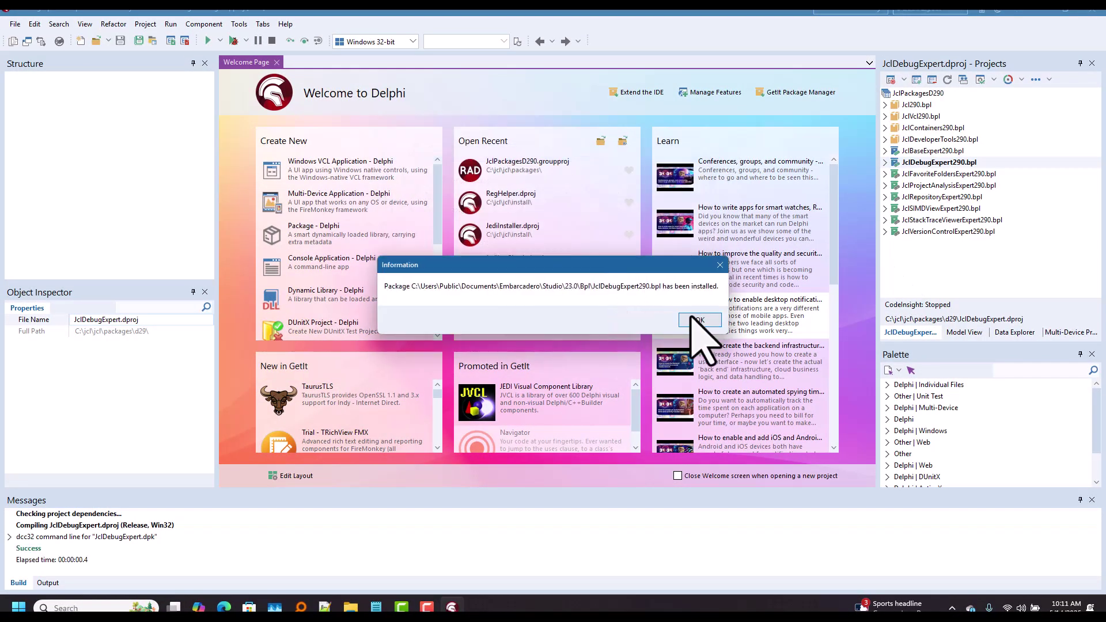
click(703, 339)
Install the JclFavoriteFoldersExpert290 and JclProjectAnalysisExpert290 packages into the IDE.
right_click(939, 174)
mouse_move(967, 53)
click(955, 98)
click(703, 338)
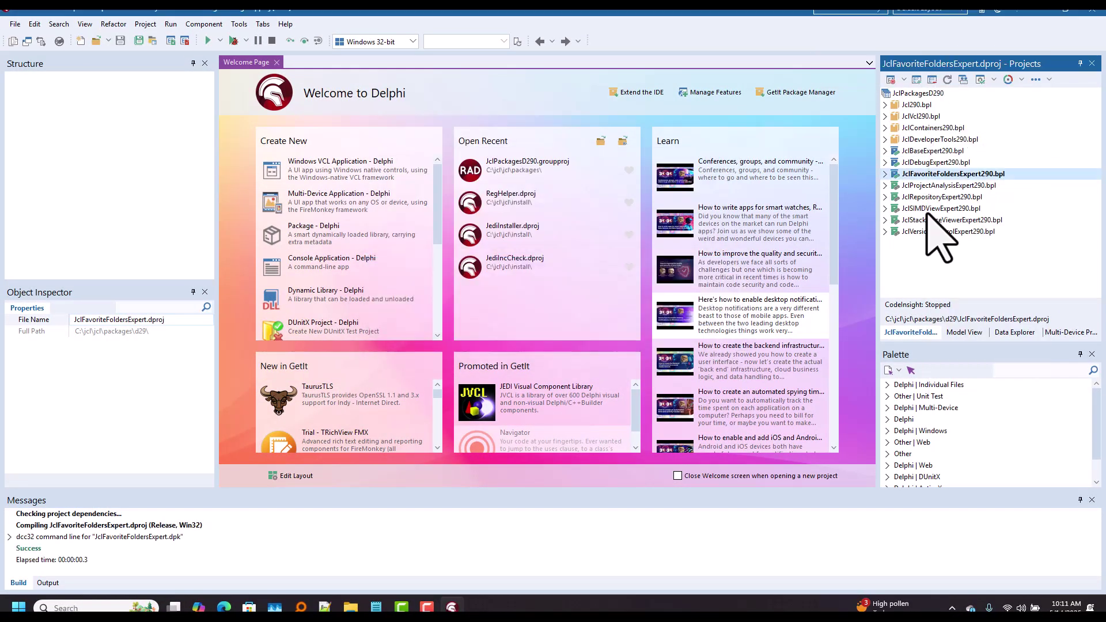
right_click(936, 185)
click(955, 98)
click(704, 338)
Install the JclRepositoryExpert290 and JclSIMDViewExpert290 packages into the IDE.
right_click(936, 197)
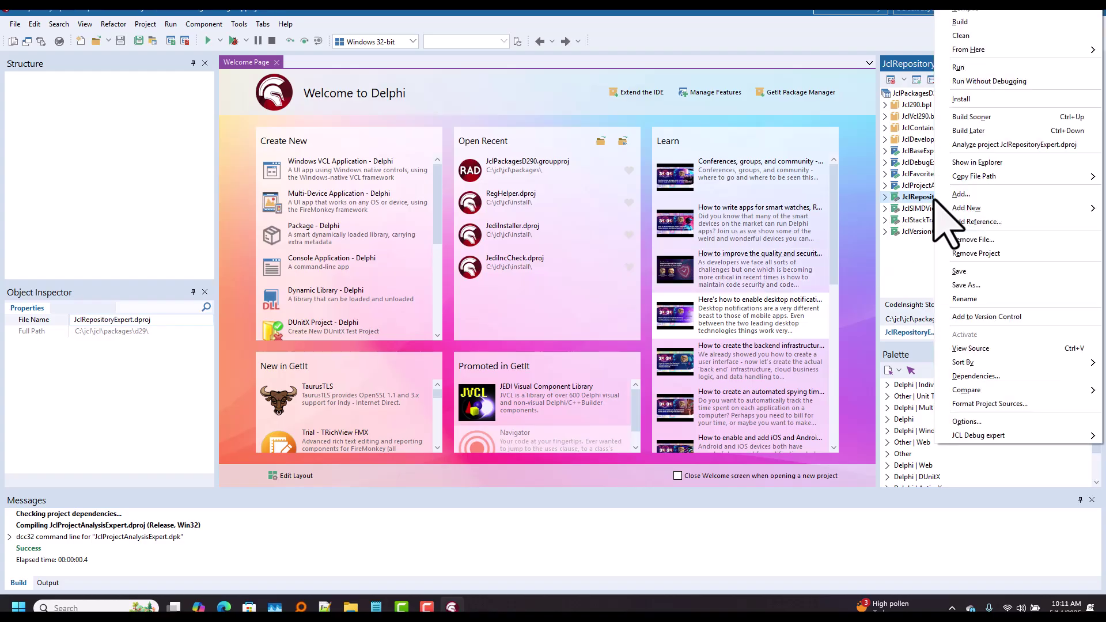
click(955, 99)
click(703, 339)
right_click(936, 208)
click(955, 98)
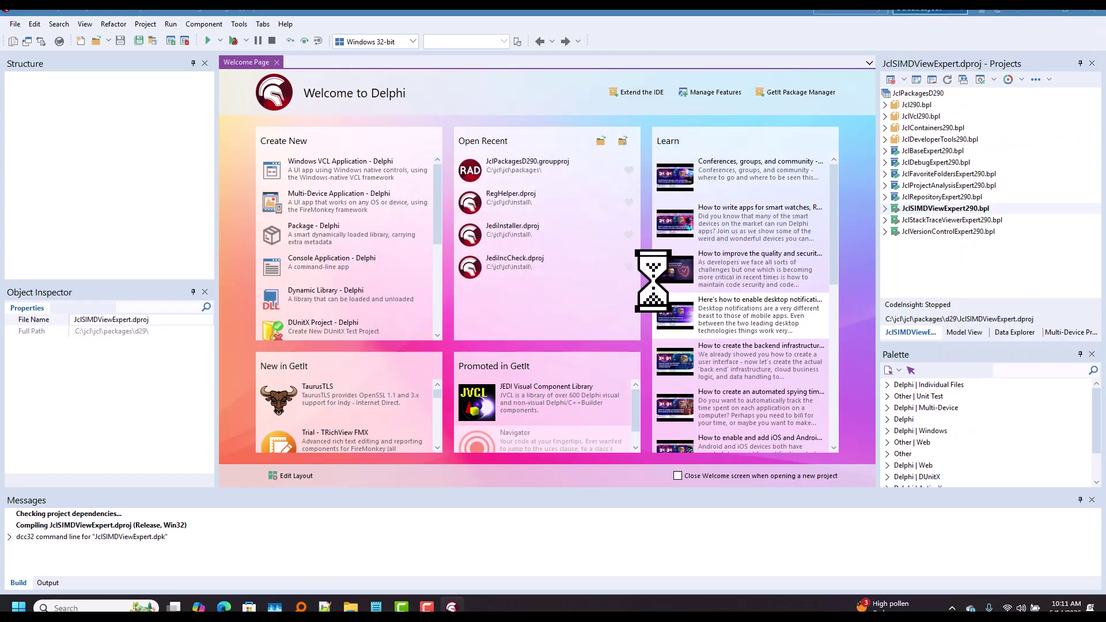
click(703, 338)
Install the JclStackTraceViewerExpert290 and JclVersionControlExpert290 packages into the IDE.
right_click(936, 220)
click(955, 98)
click(704, 338)
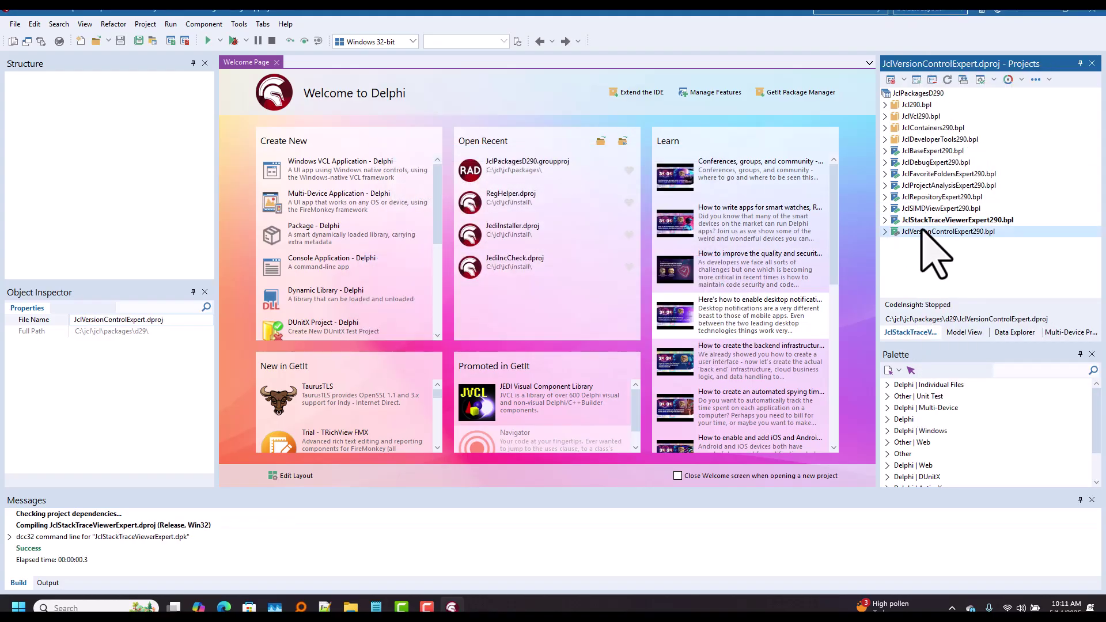
right_click(936, 232)
click(956, 99)
click(714, 320)
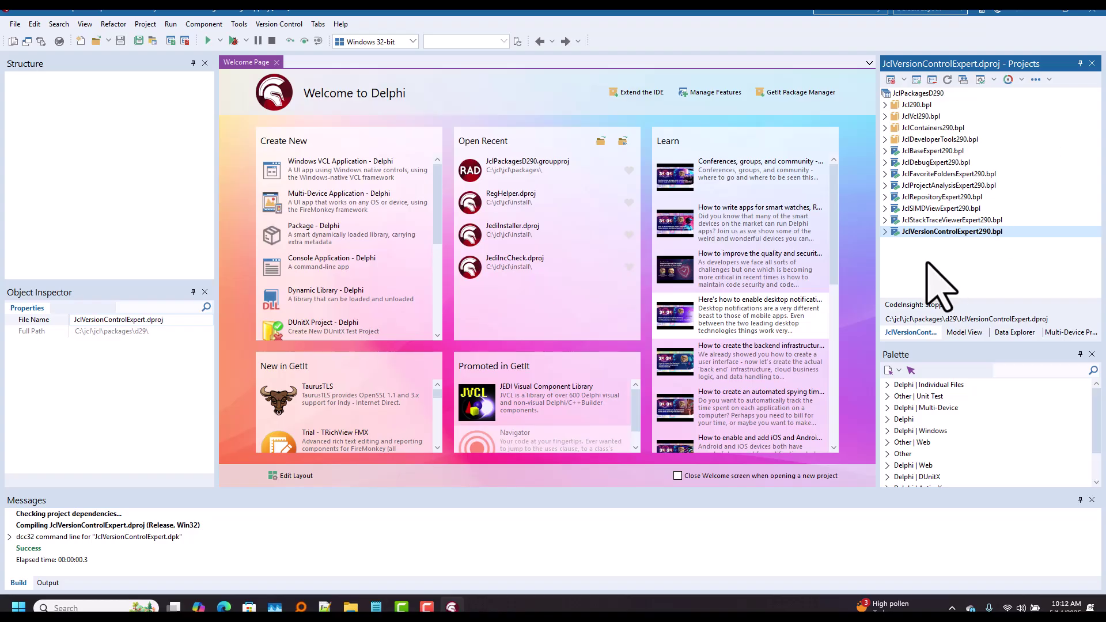
Set the target platform of the Jcl290 and JclVcl290 packages to Windows 64-bit.
click(885, 105)
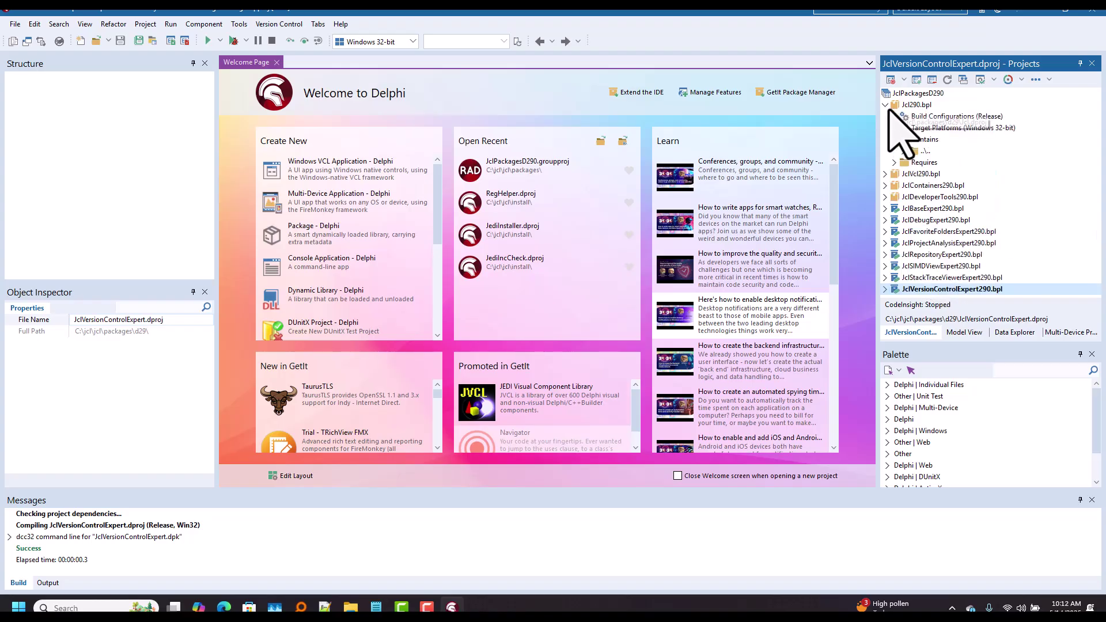
click(894, 128)
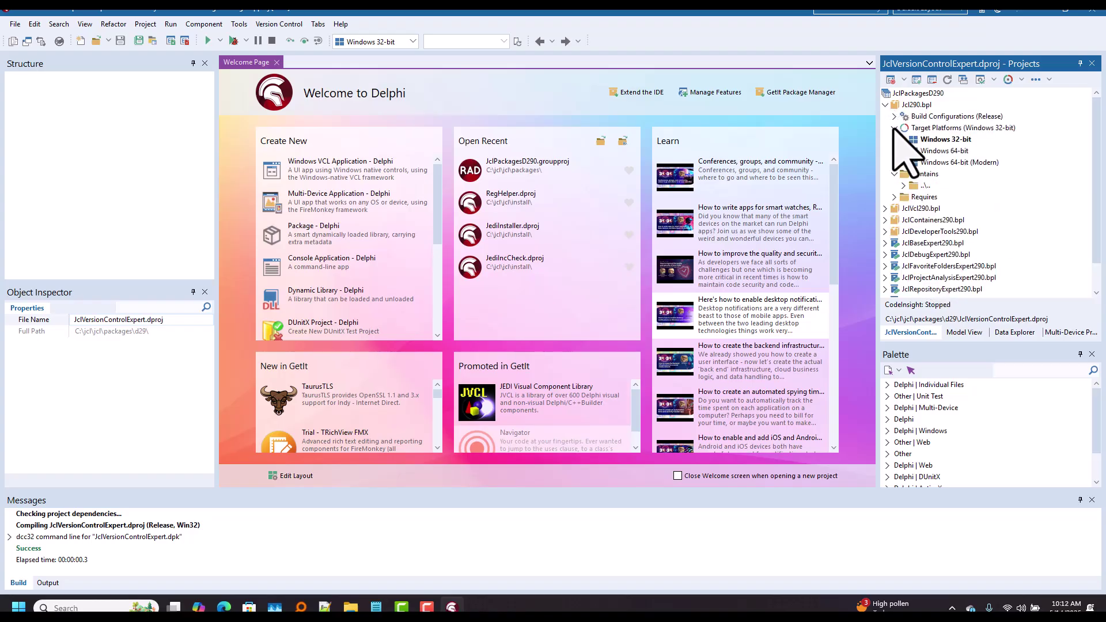
double_click(937, 151)
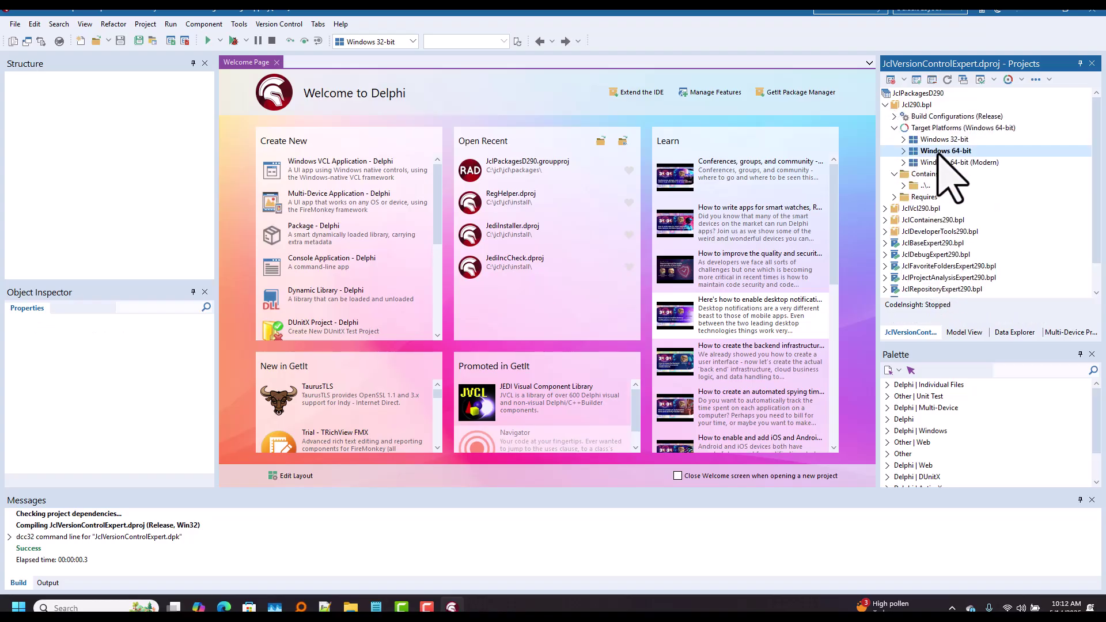
click(885, 105)
click(885, 116)
click(894, 139)
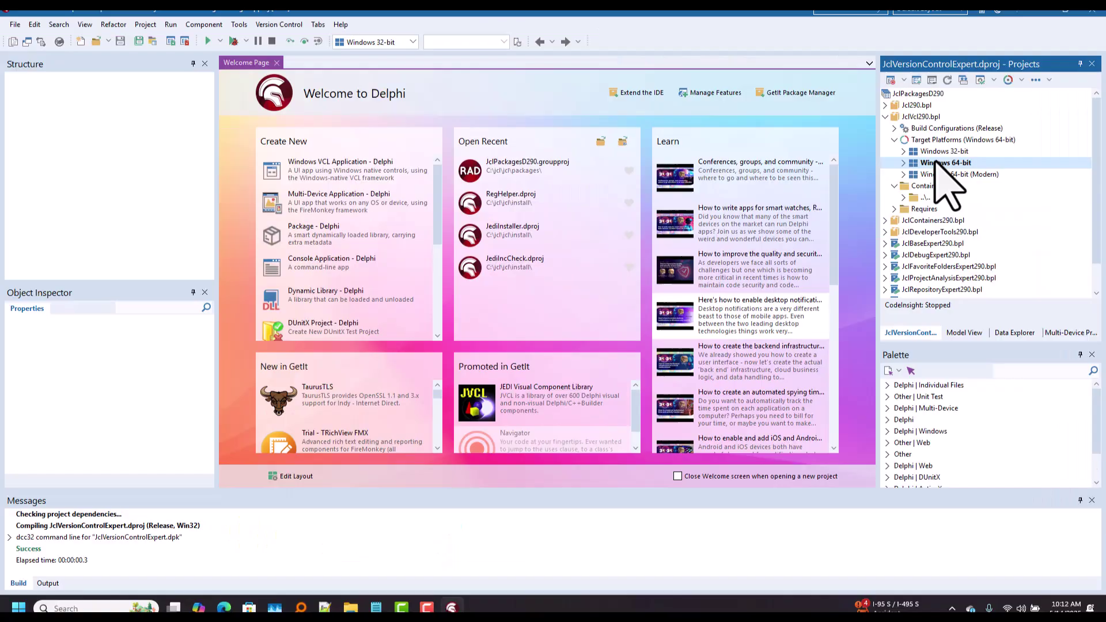
Set the target platform of the JclContainers290 and JclDeveloperTools290 packages to Windows 64-bit.
click(632, 131)
click(631, 153)
double_click(715, 242)
click(620, 151)
click(620, 173)
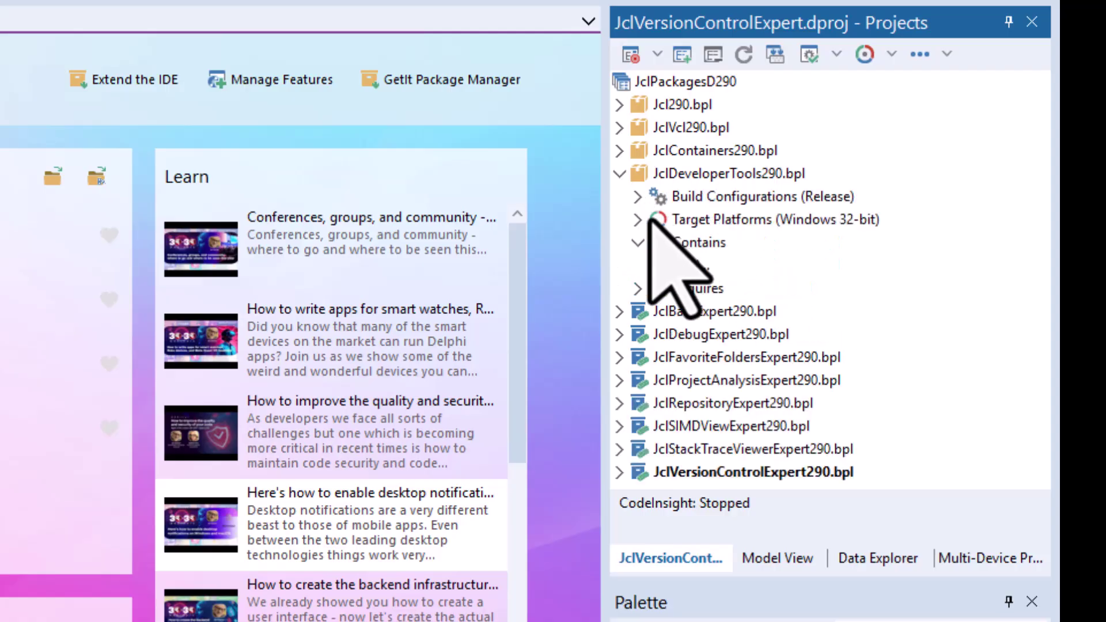
click(637, 220)
double_click(723, 264)
click(620, 174)
Try to build the Jcl290 package for Windows 64-bit and close the build dialog.
click(675, 106)
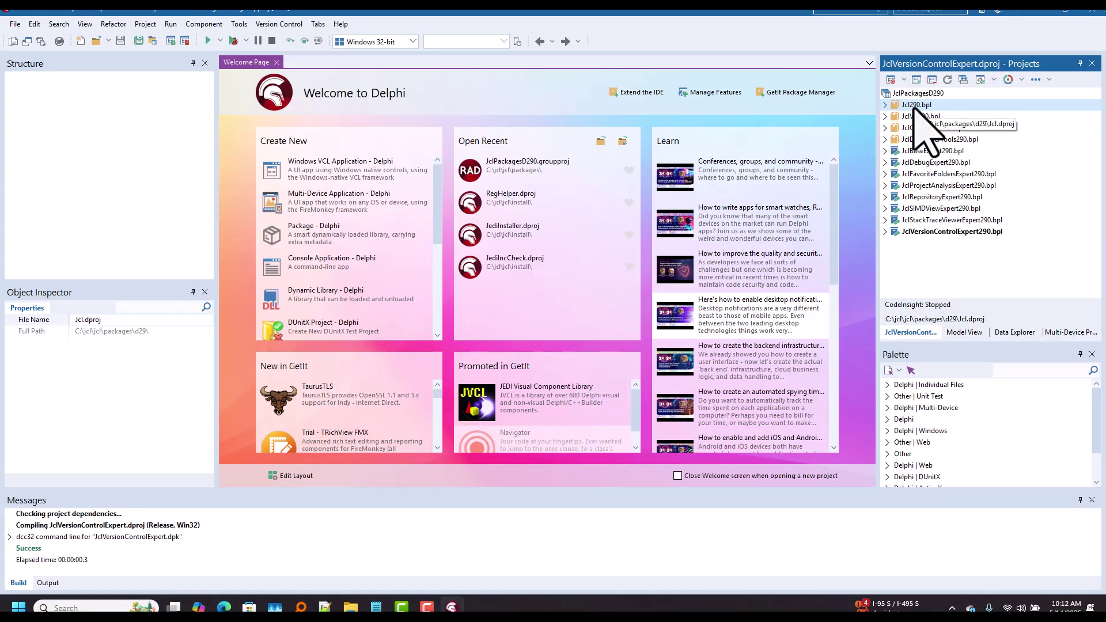
right_click(916, 110)
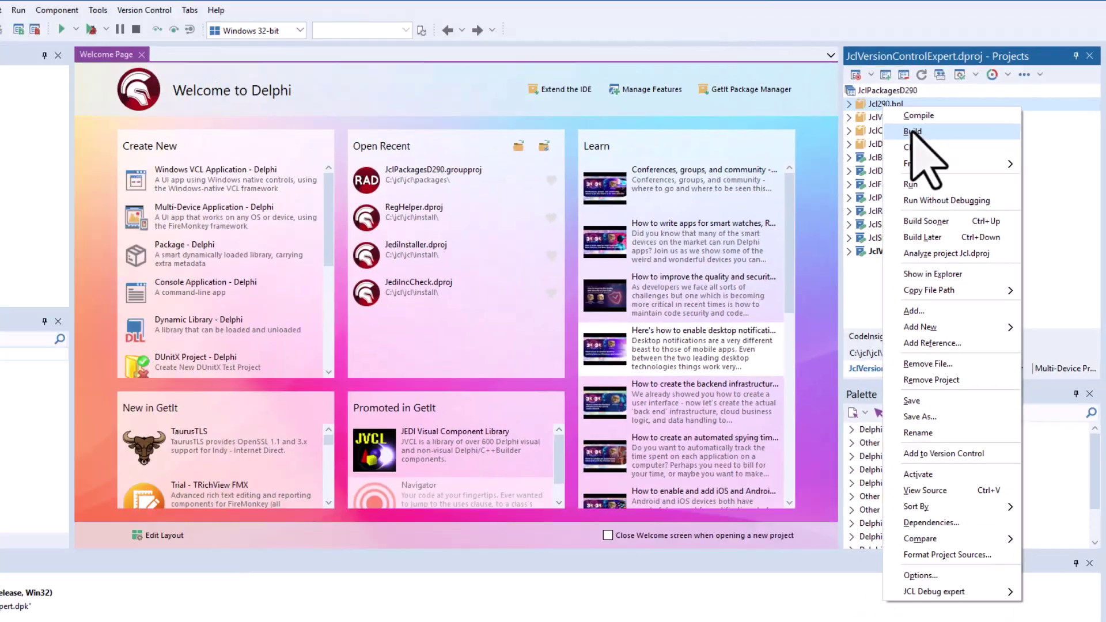
click(766, 148)
click(203, 598)
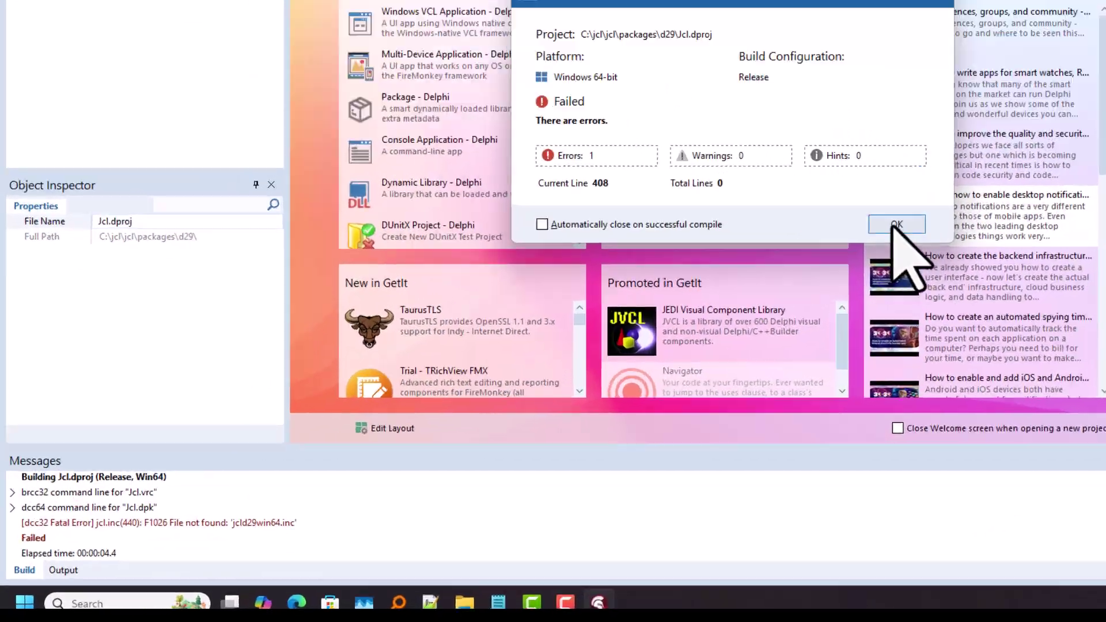
click(677, 322)
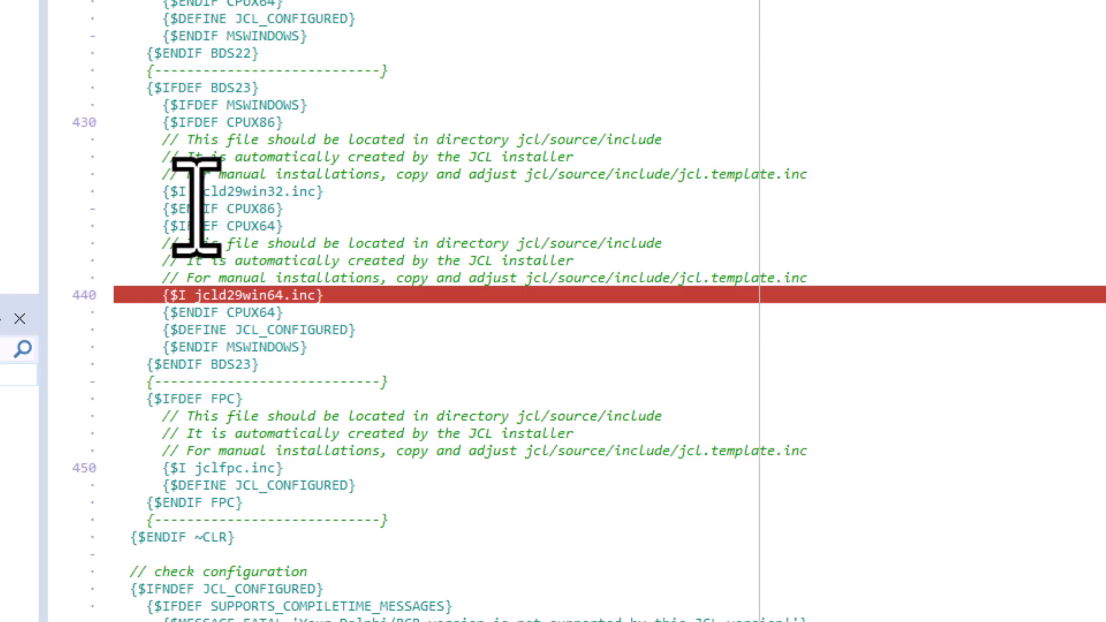
Copy the name jcld29win32.inc from jcl.inc, search for it in Everything, and open the C:\jcl\jcl\source\include folder containing it.
drag(190, 200, 316, 200)
key(ctrl+c)
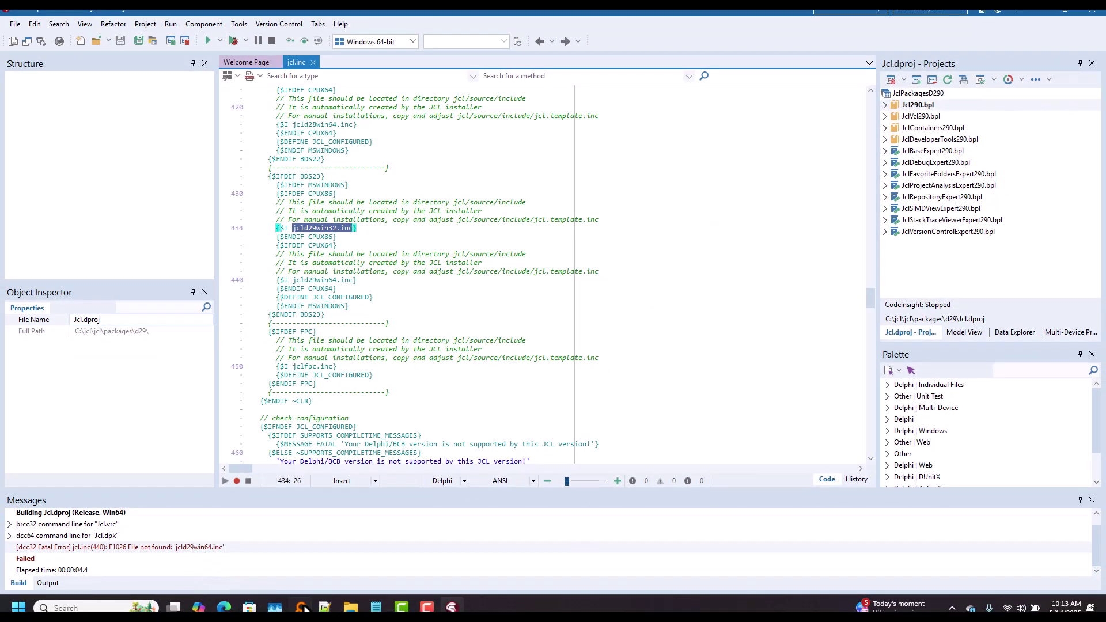
click(304, 609)
key(ctrl+v)
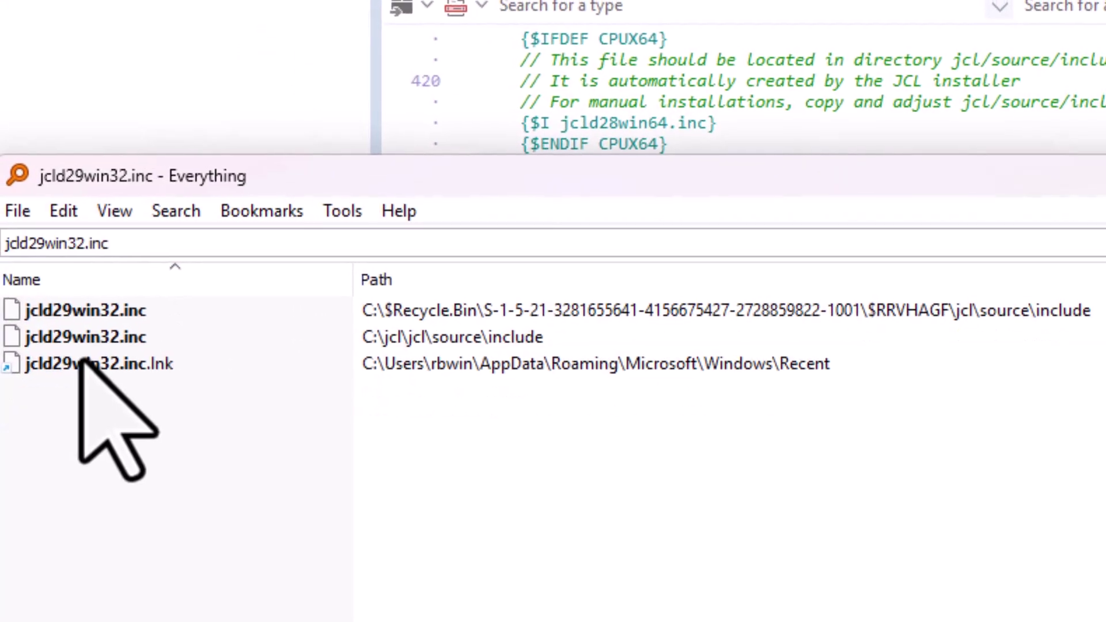
click(110, 340)
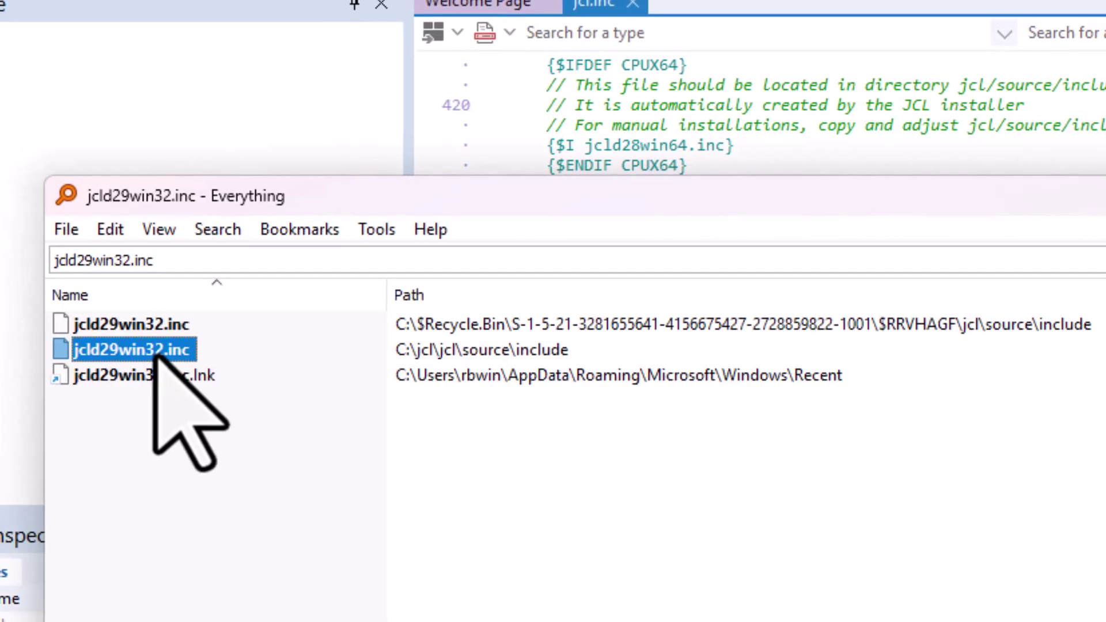
right_click(154, 356)
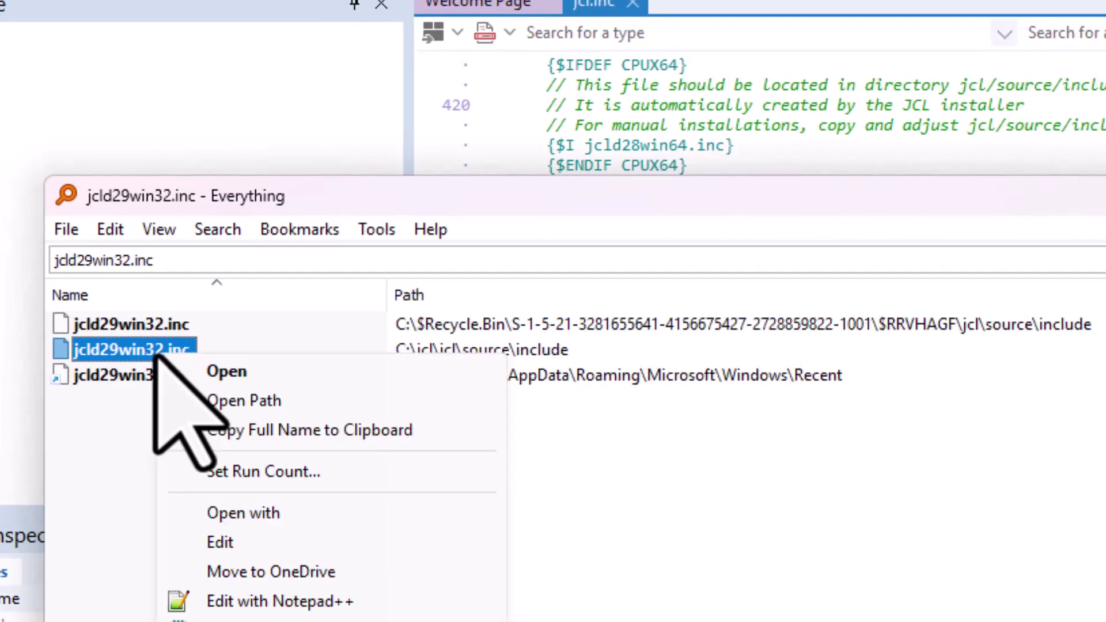
click(249, 403)
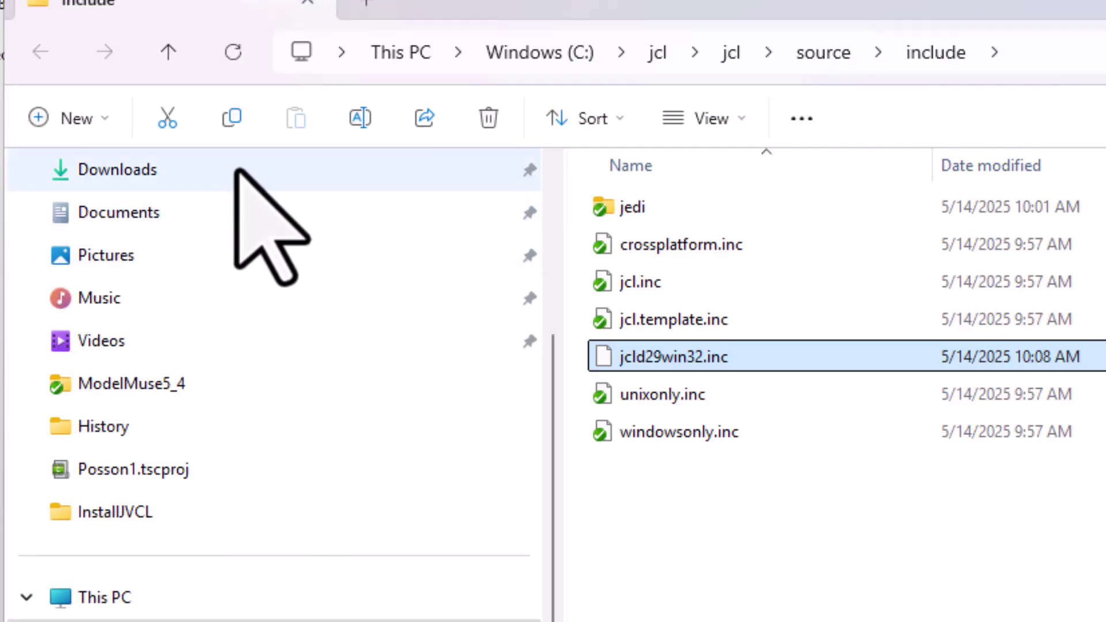
Duplicate jcld29win32.inc in the include folder, rename the copy jcld29win64.inc, and return to Delphi.
click(231, 119)
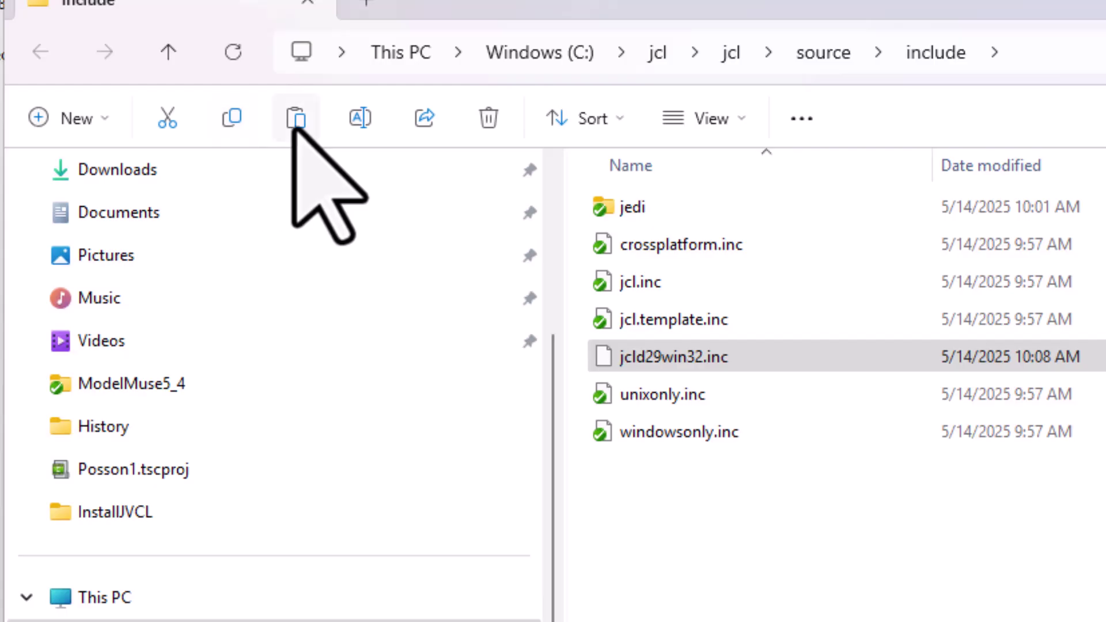
click(295, 119)
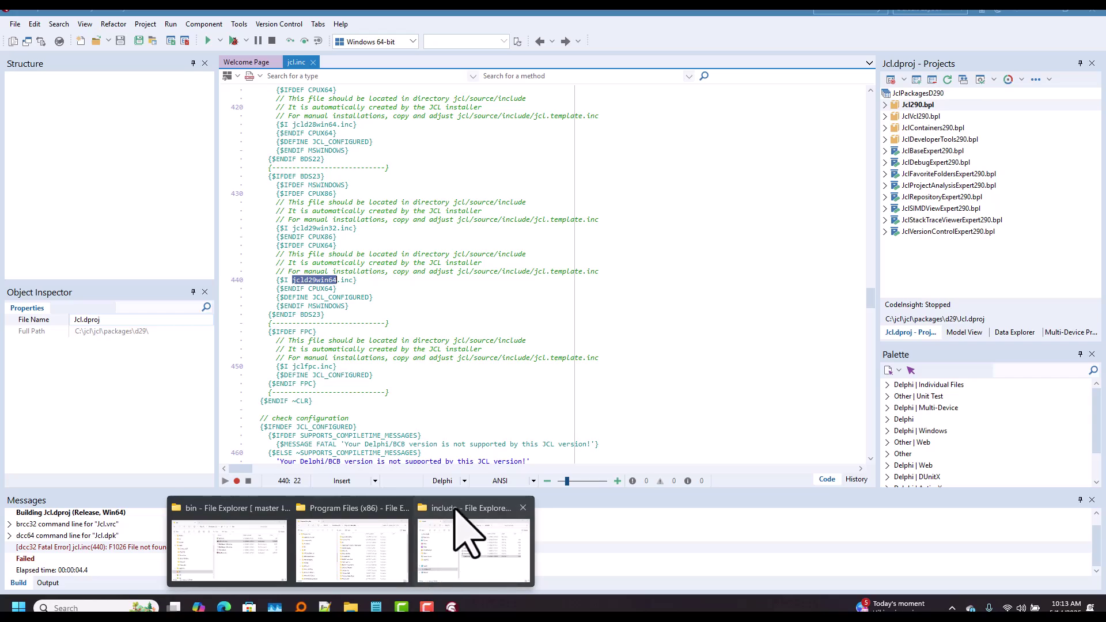
click(456, 509)
key(F2)
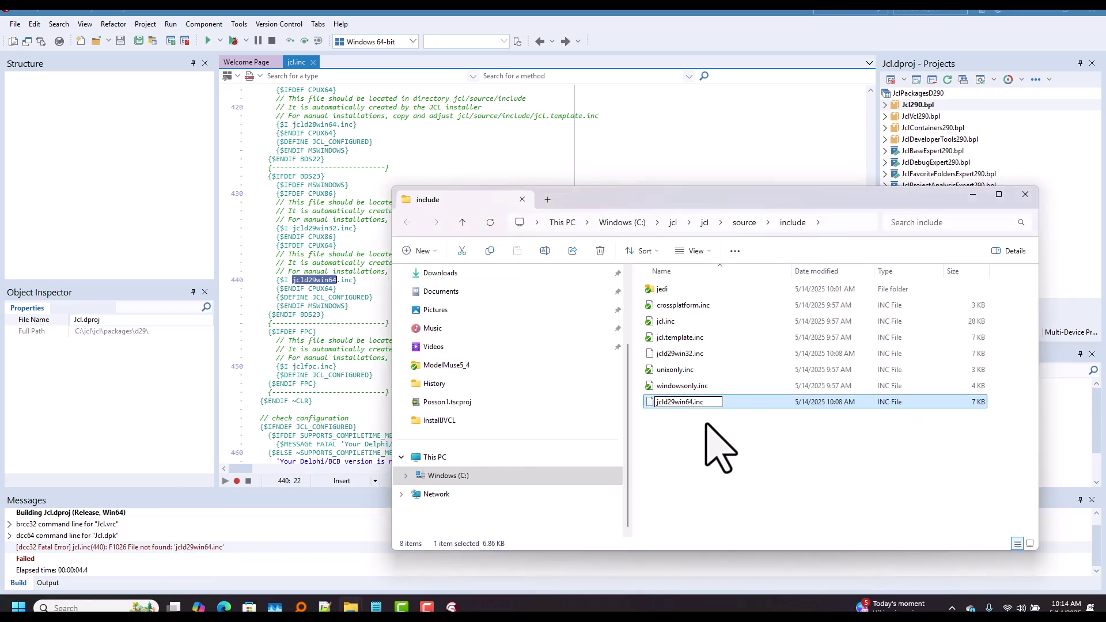
key(Return)
click(972, 196)
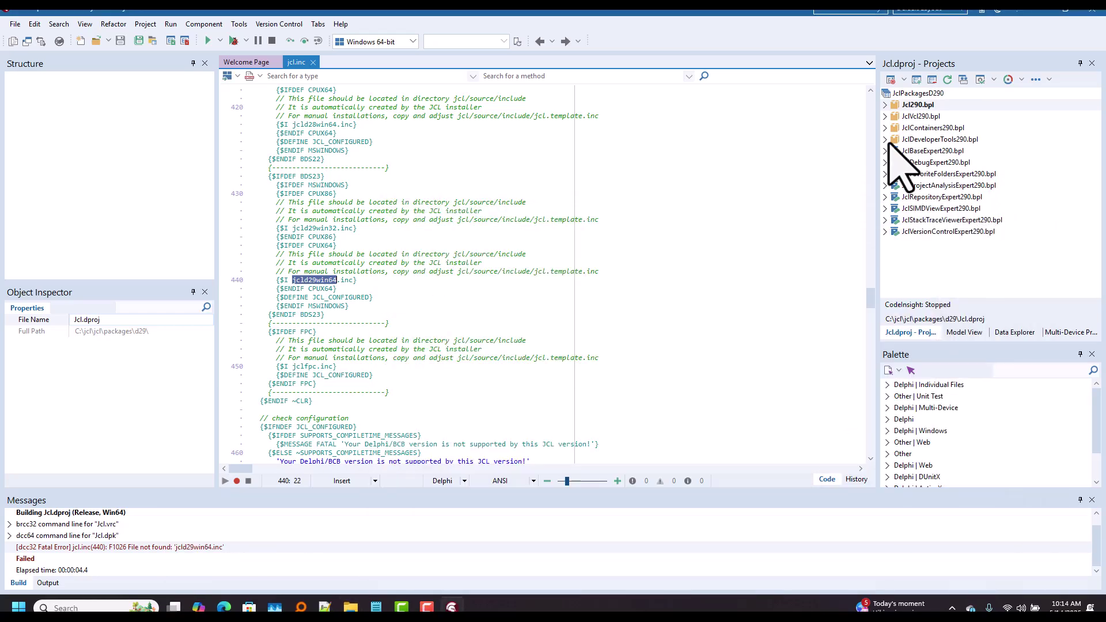
Build the Jcl290 package for Windows 64-bit again, accepting the EULA reminder and closing the build dialog.
click(916, 106)
right_click(917, 107)
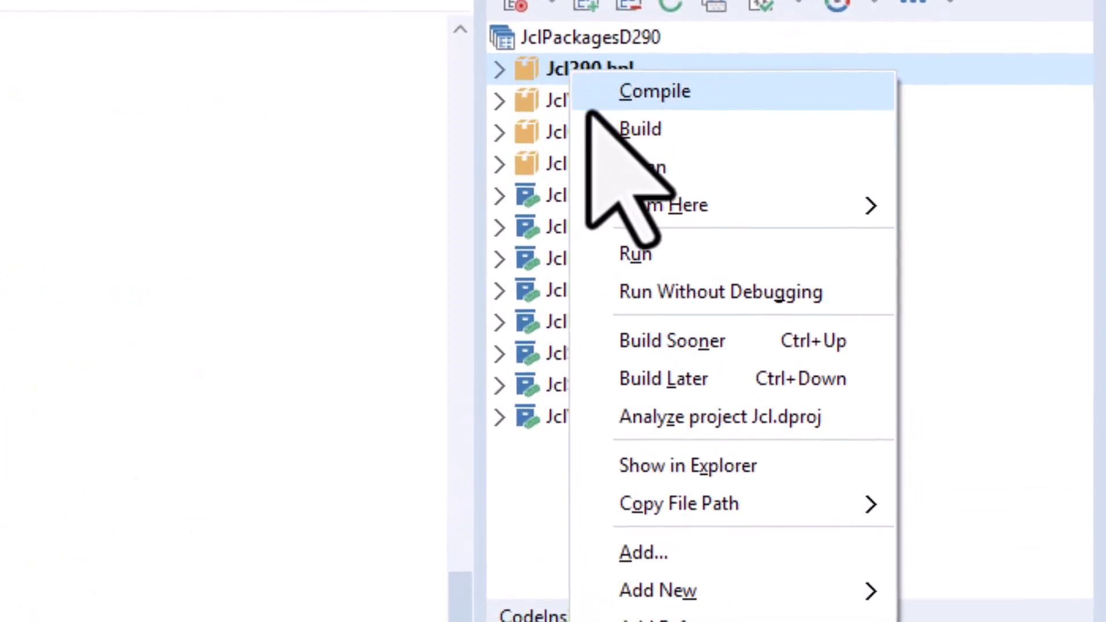
click(618, 138)
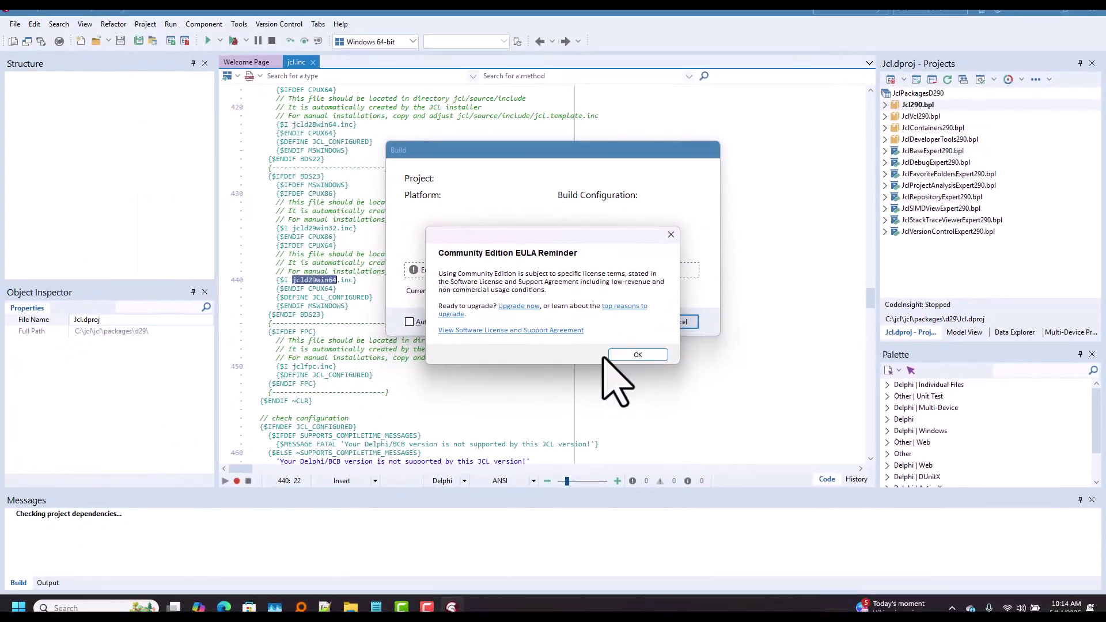
click(638, 355)
click(689, 323)
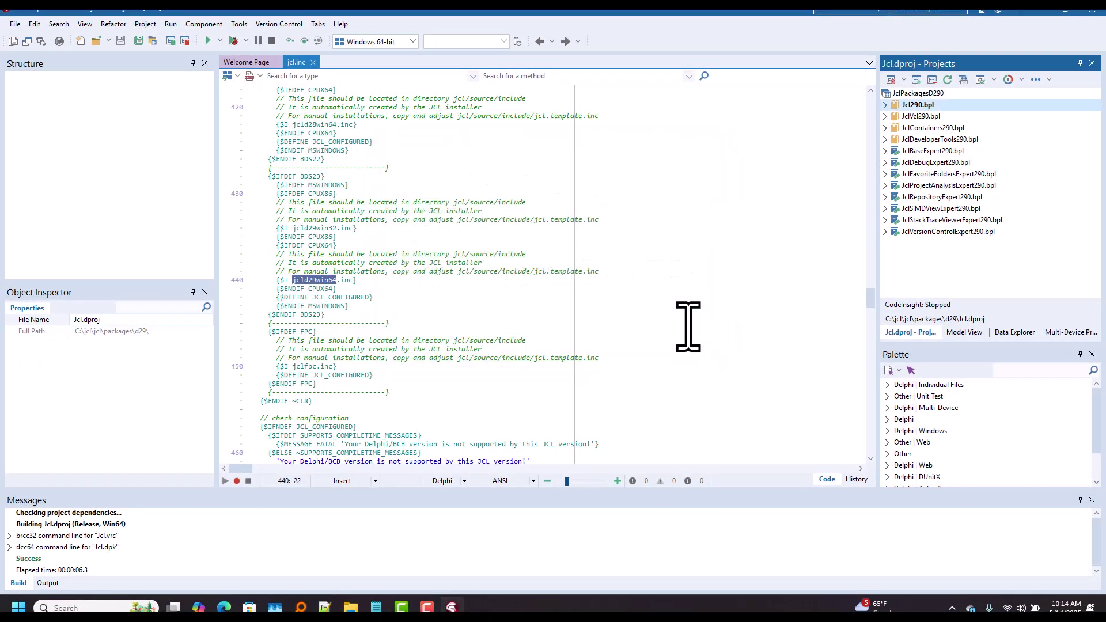
Build the JclVcl290 and JclContainers290 packages for Windows 64-bit, accepting the Community Edition EULA reminder.
click(927, 116)
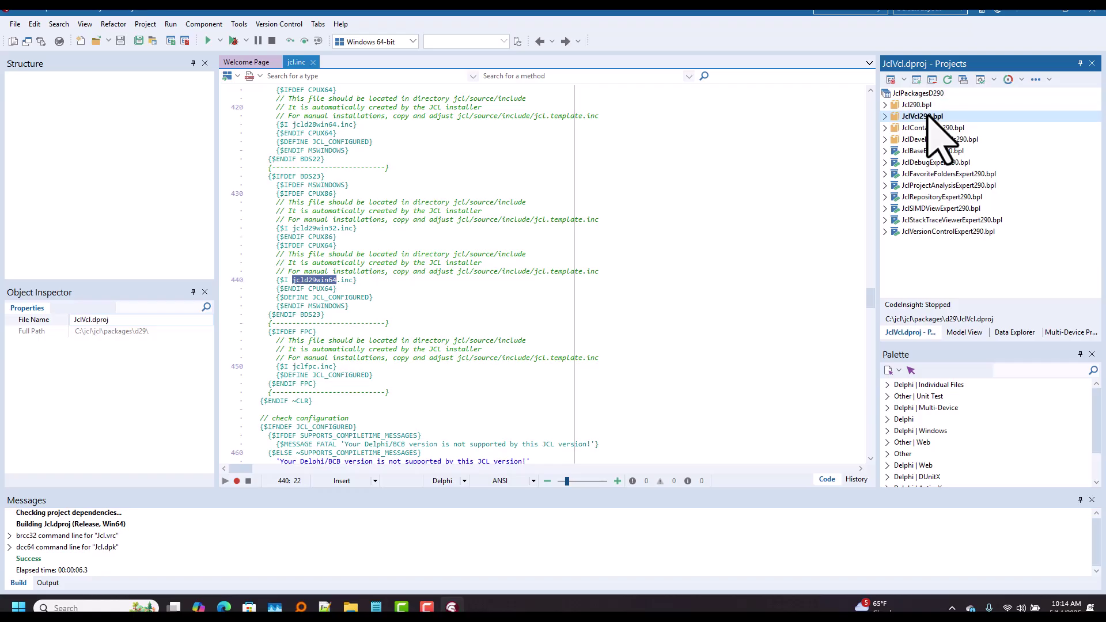
right_click(927, 115)
click(944, 139)
click(917, 128)
right_click(916, 129)
click(945, 150)
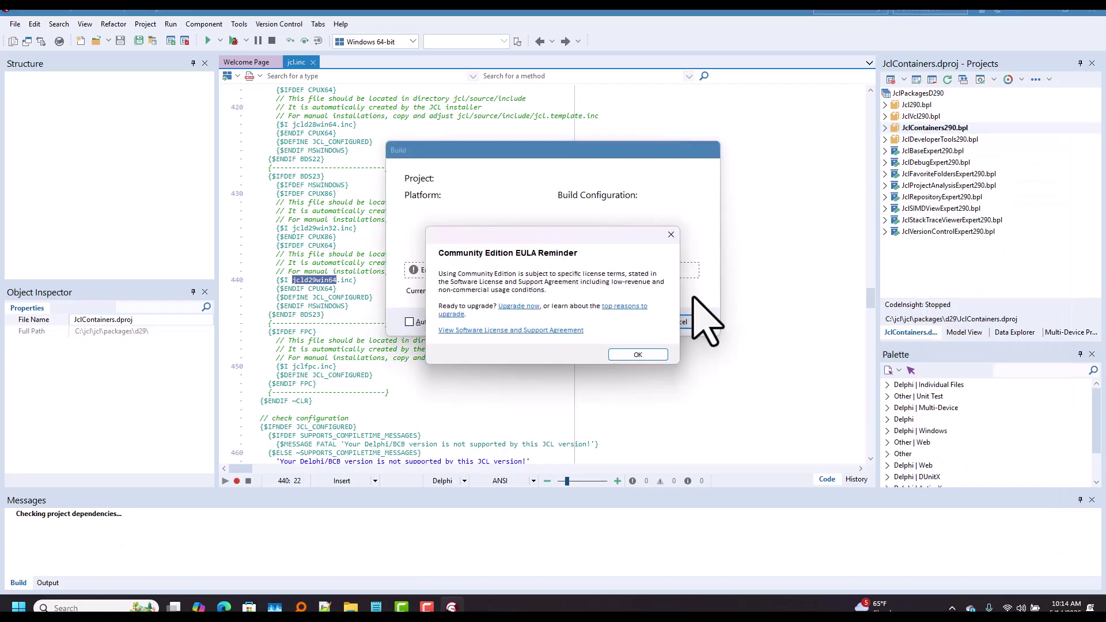
click(637, 354)
Build the JclDeveloperTools290 package for Windows 64-bit, and close Delphi without saving any of the project changes.
click(927, 139)
right_click(927, 139)
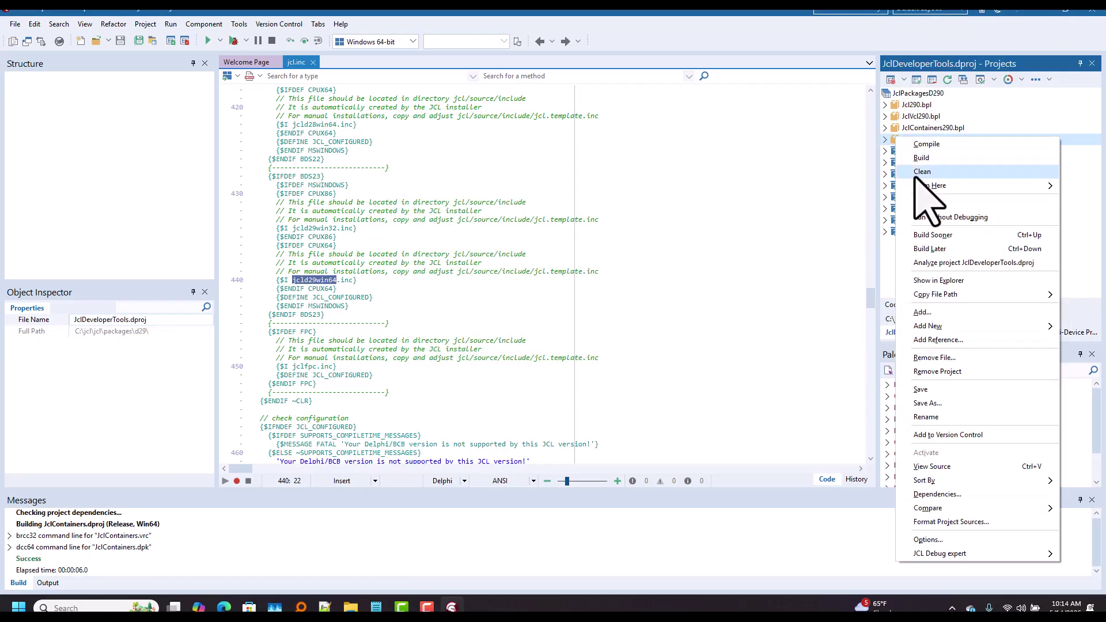
click(944, 157)
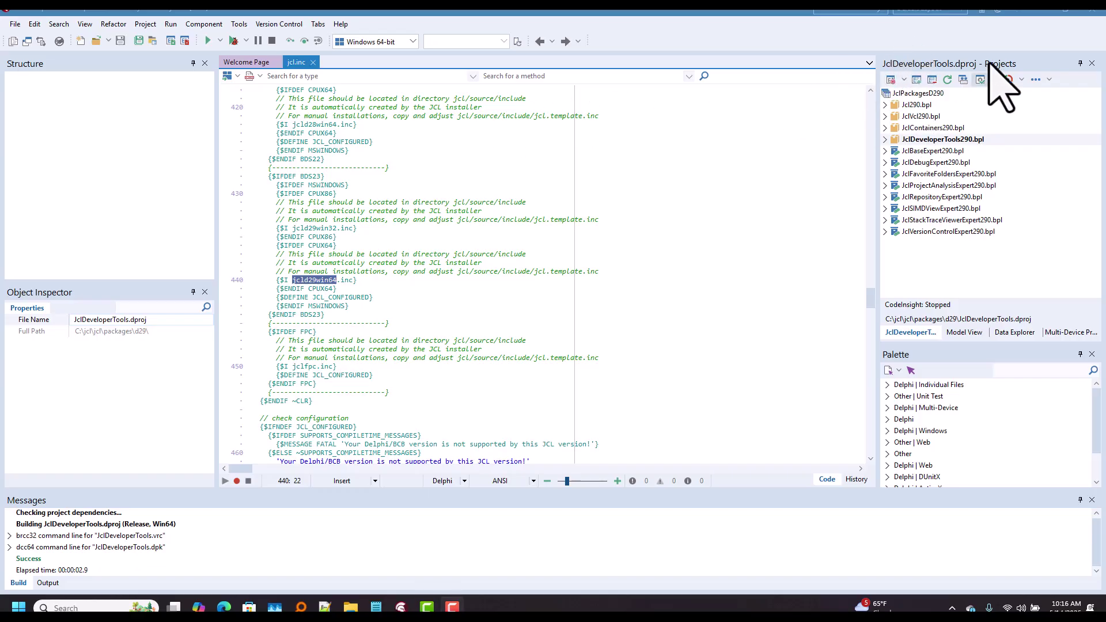
click(1090, 9)
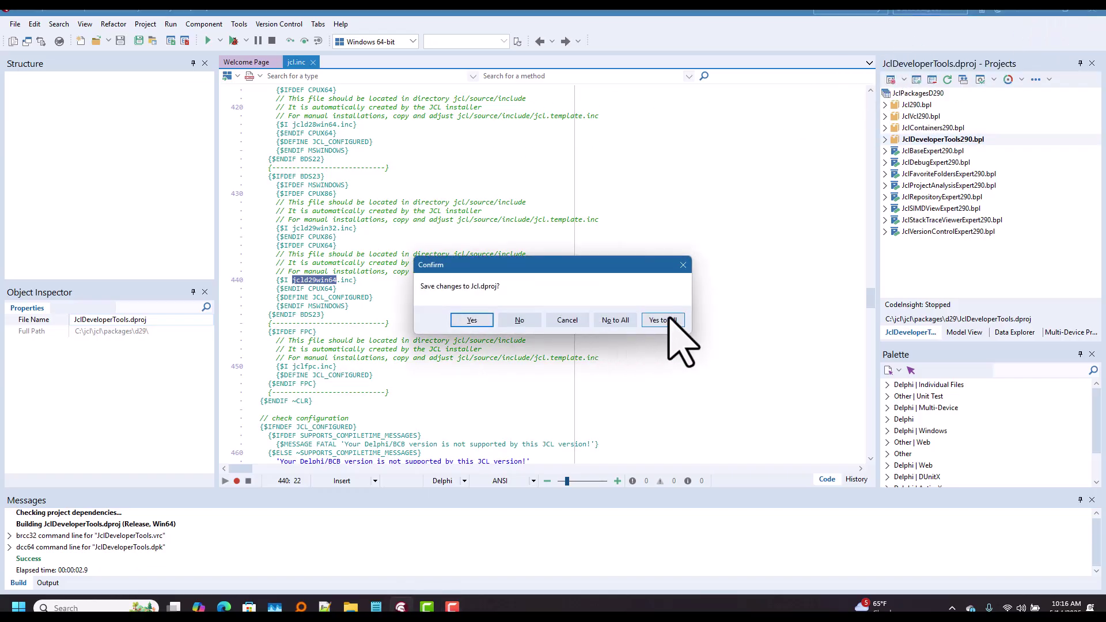
click(623, 326)
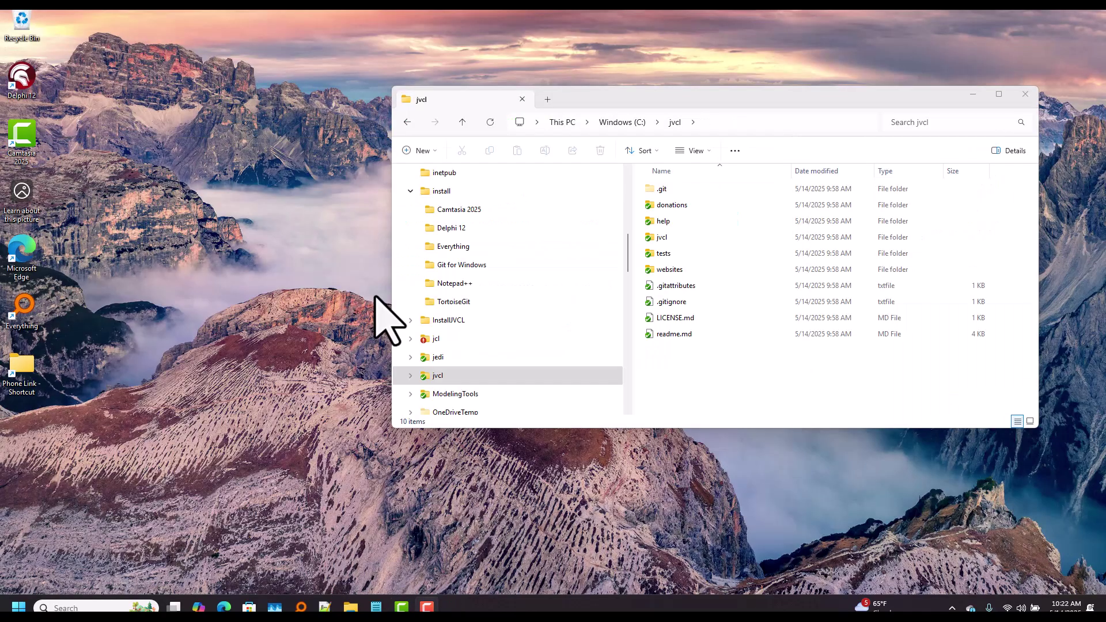
Open the C:\jvcl\jvcl folder and try to run its install.bat installer.
double_click(667, 238)
scroll(668, 242, down, 4)
click(672, 312)
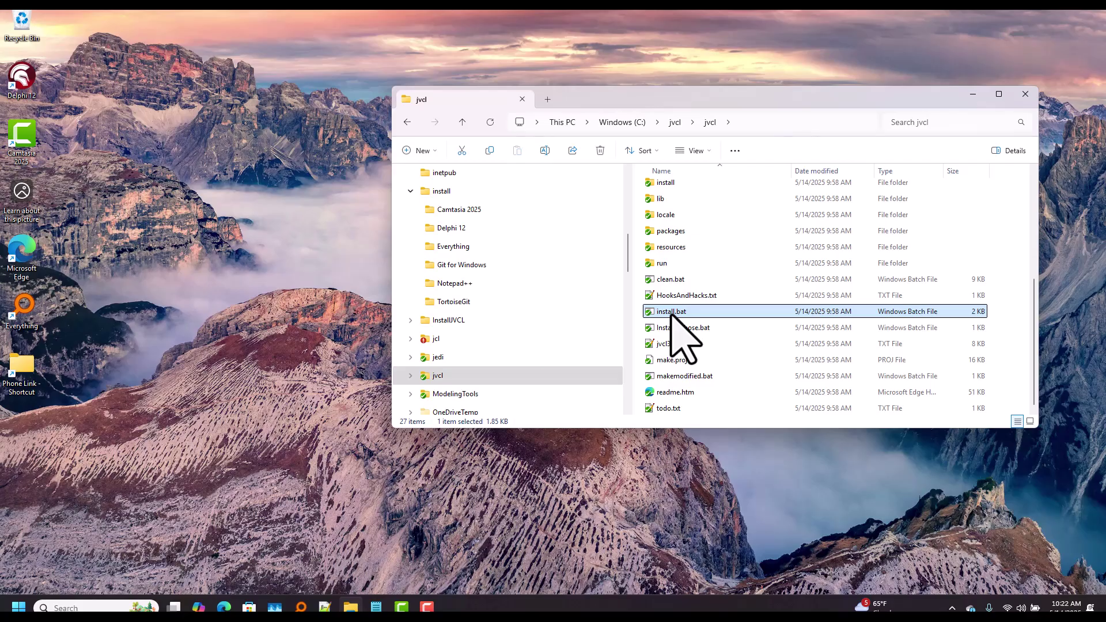
double_click(672, 314)
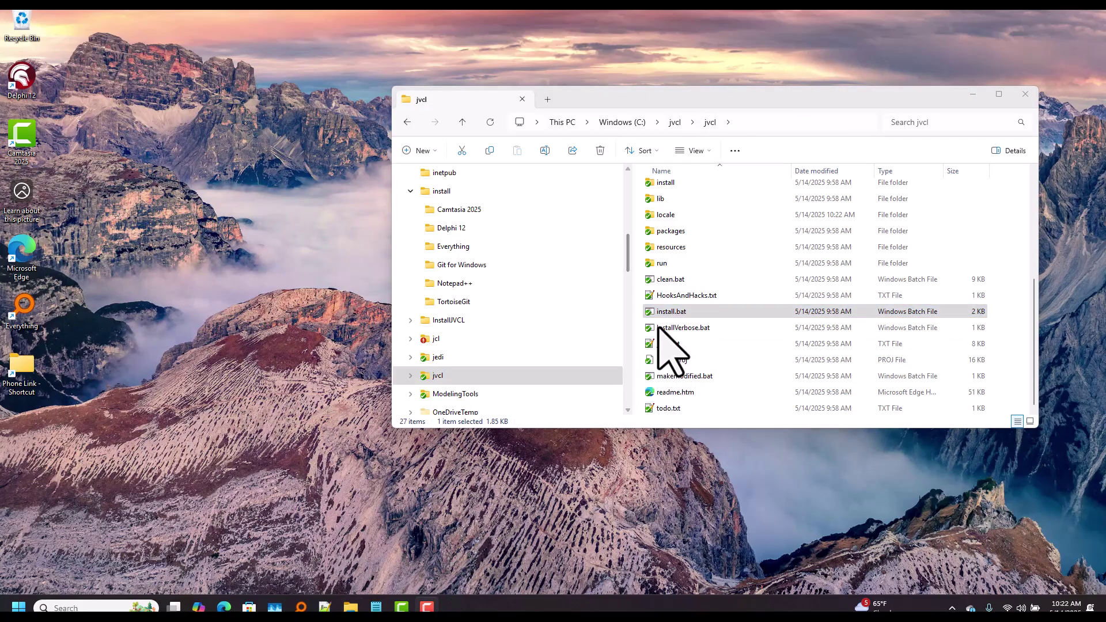
Open the install\JVCLInstall folder to check which Delphi projects the installer uses.
double_click(662, 183)
click(675, 206)
double_click(675, 206)
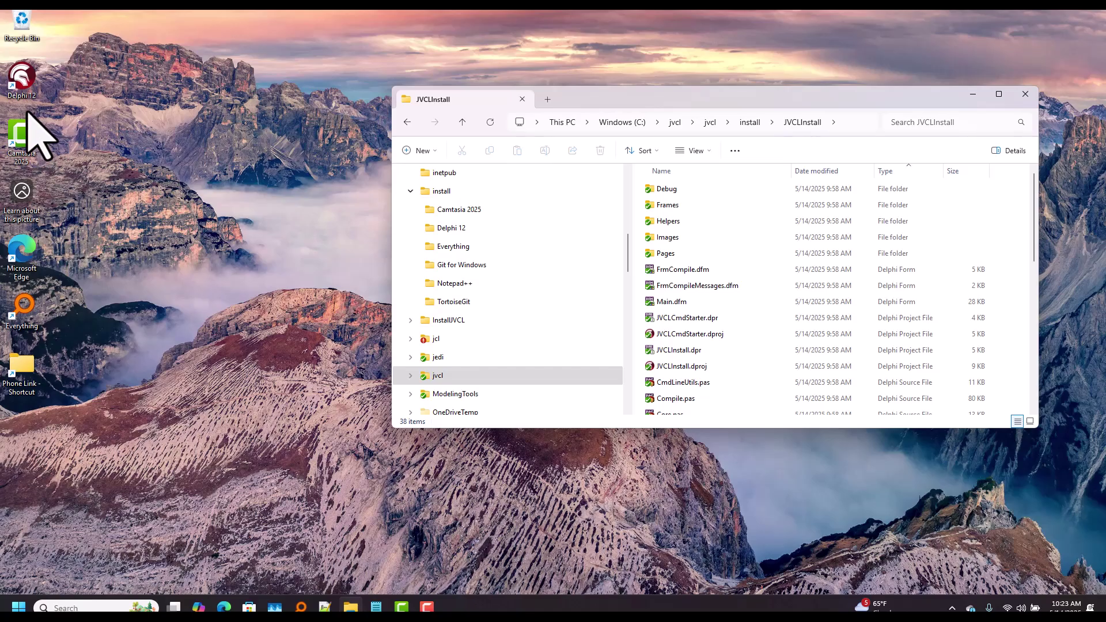
Start Delphi 12 and browse to the C:\jvcl folder for a project to open.
double_click(21, 75)
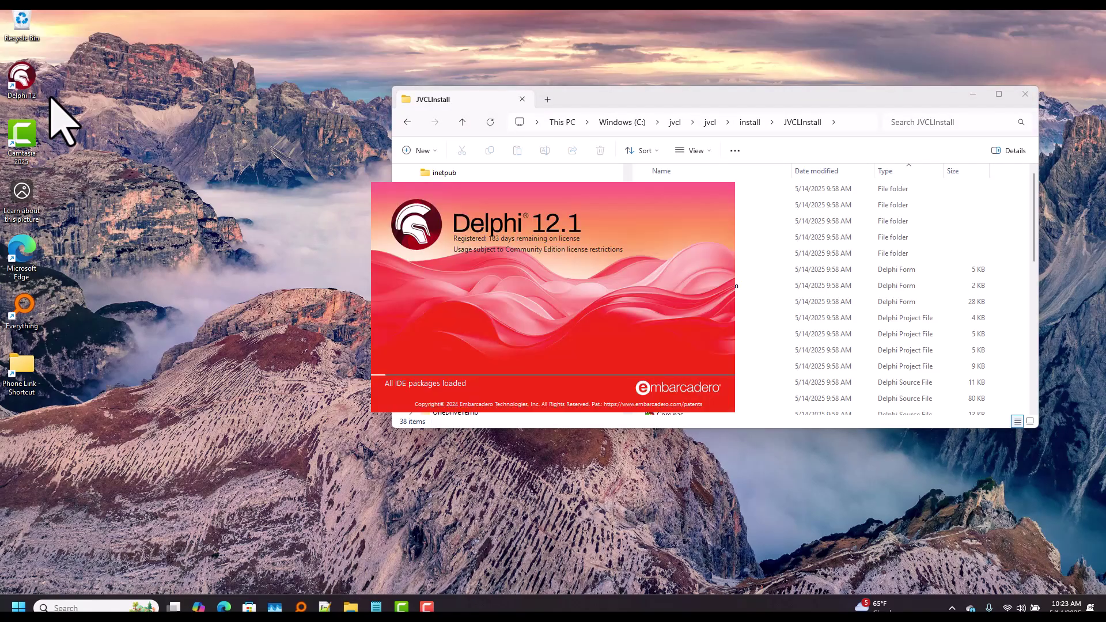
click(15, 22)
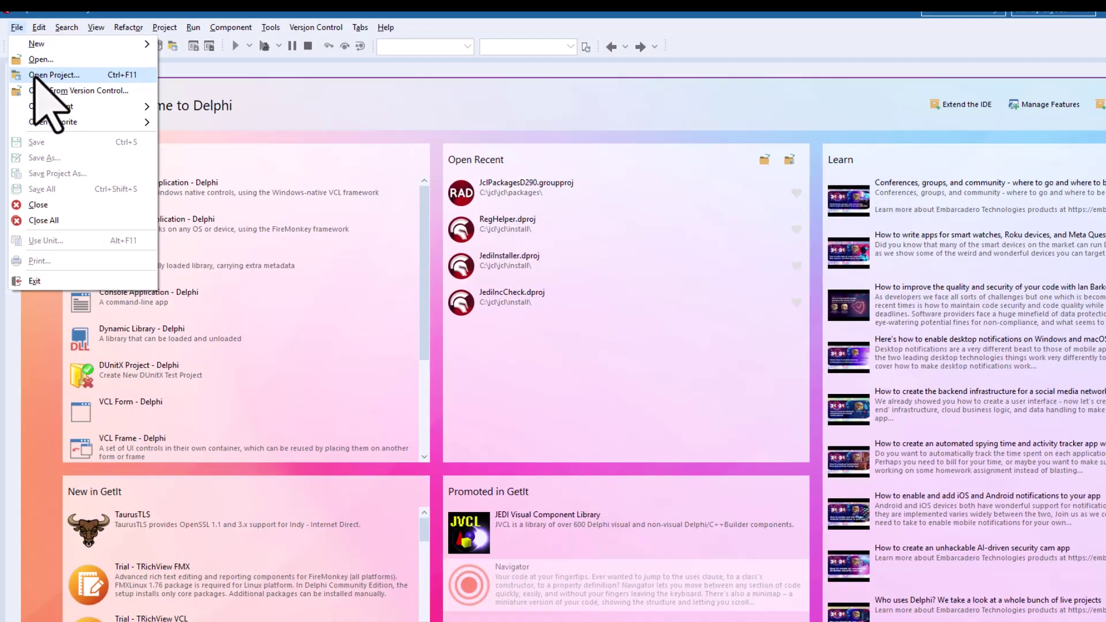
click(34, 76)
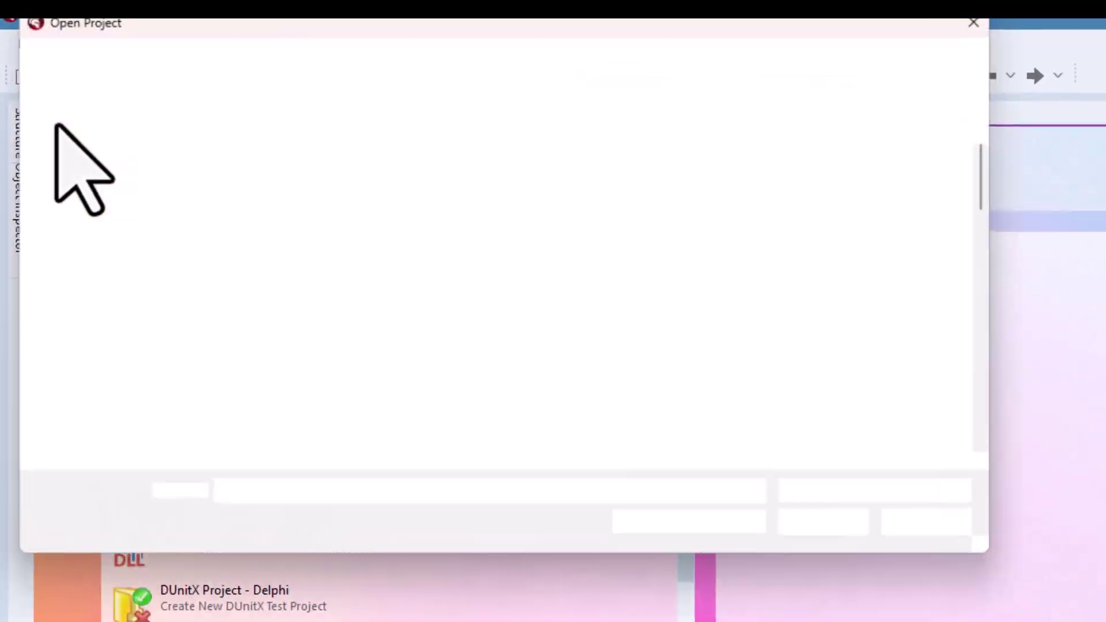
click(195, 40)
double_click(150, 246)
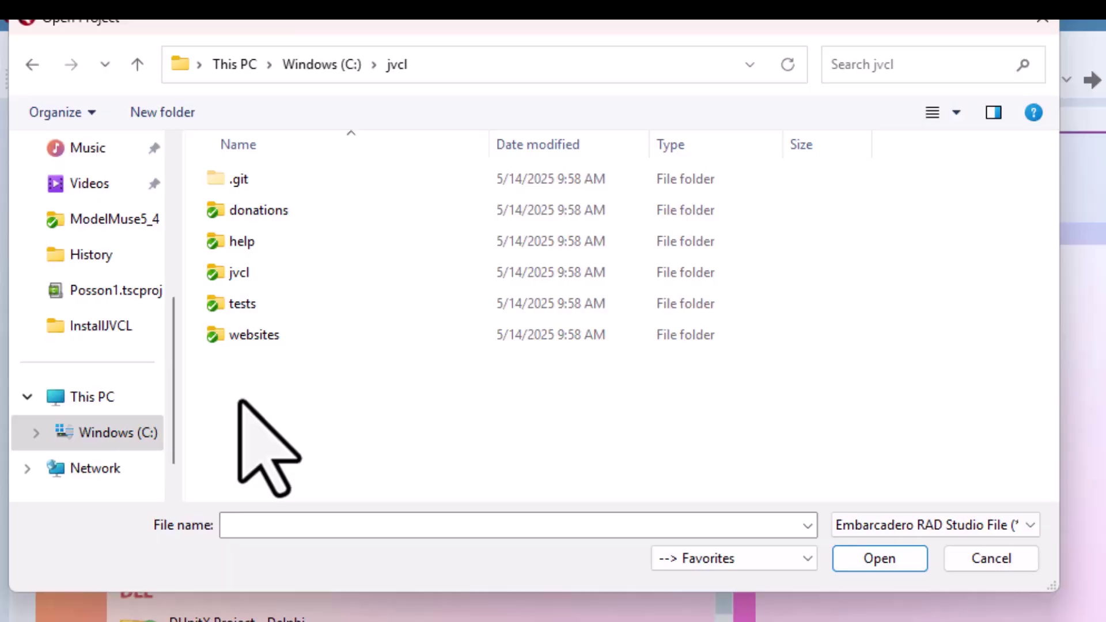
Open JVCLCmdStarter.dpr from C:\jvcl\jvcl\install\JVCLInstall and build the project.
double_click(239, 272)
scroll(792, 366, down, 3)
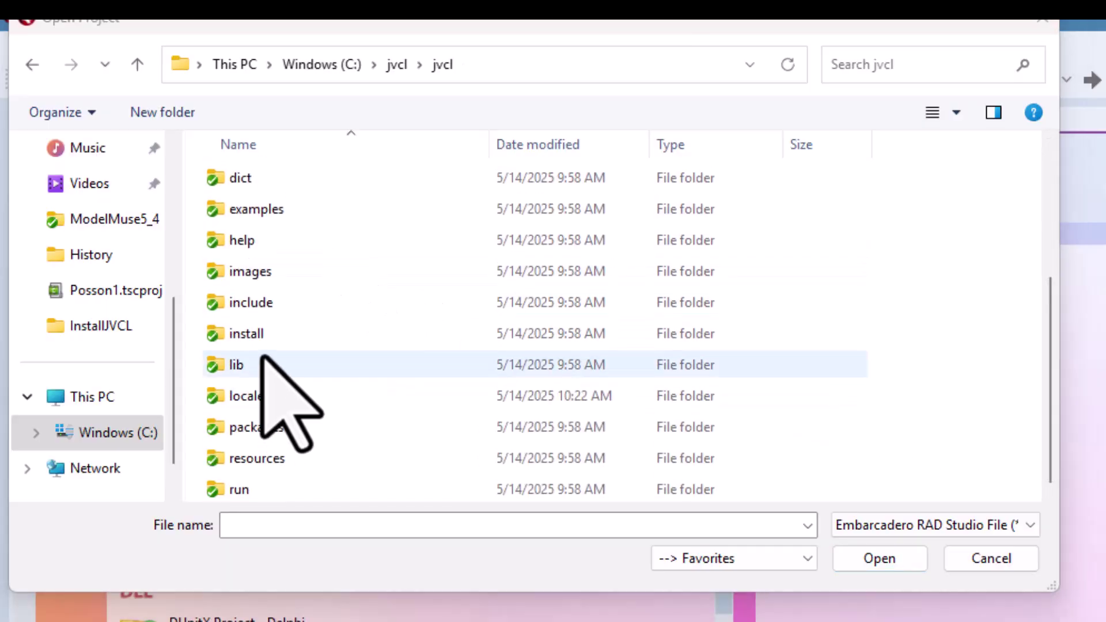
double_click(256, 336)
double_click(264, 212)
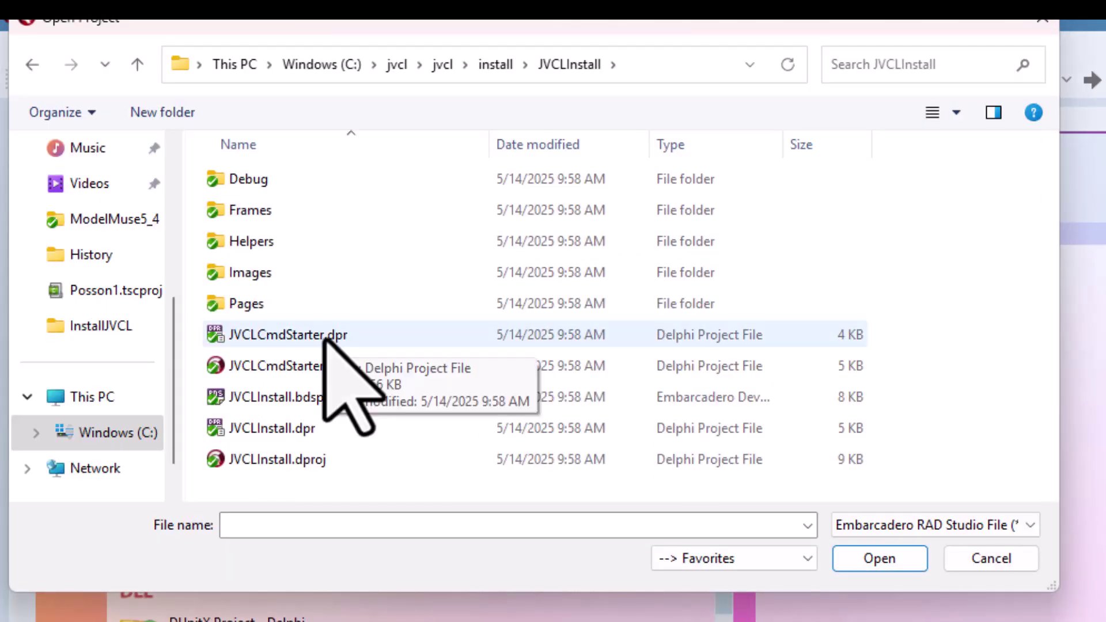
double_click(325, 339)
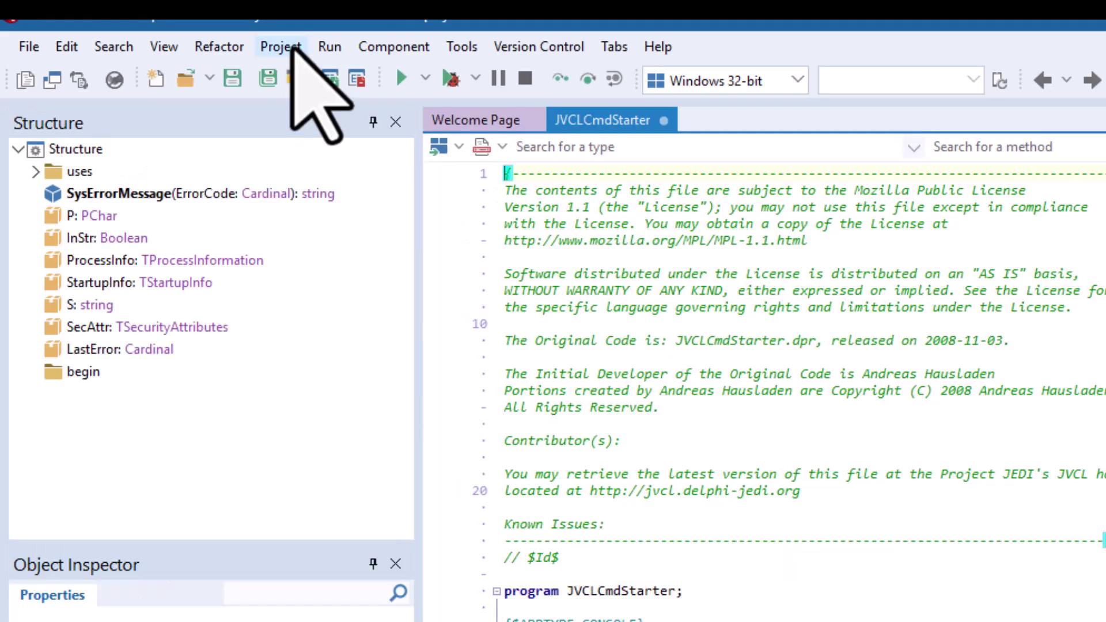
click(293, 49)
click(468, 415)
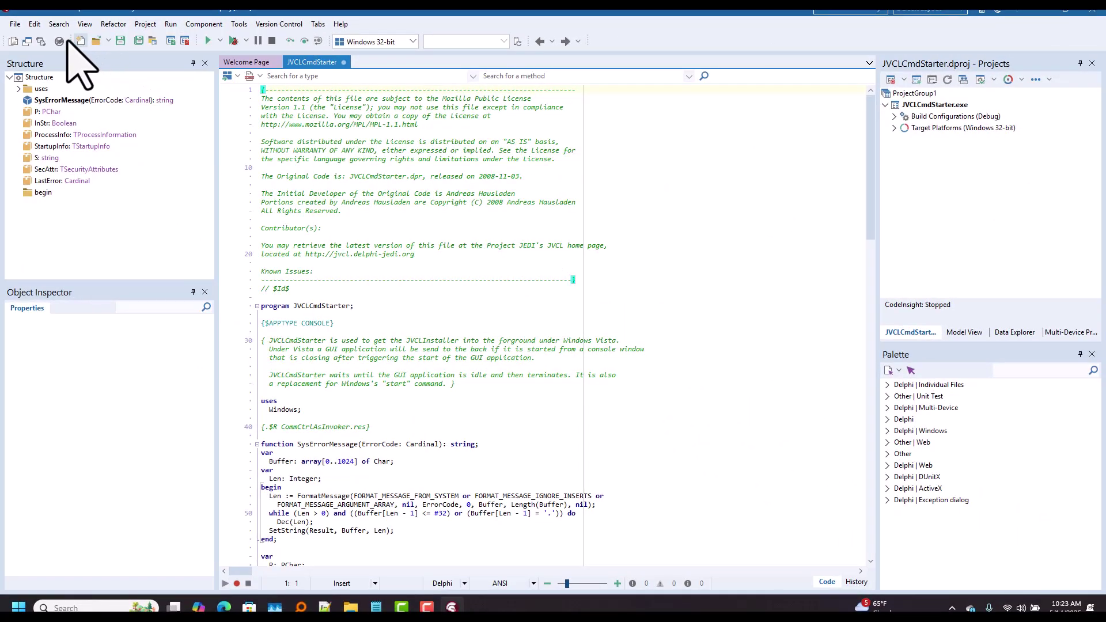
Open JVCLInstall.dpr from the same JVCLInstall folder, build the project, and close the build dialog.
click(15, 24)
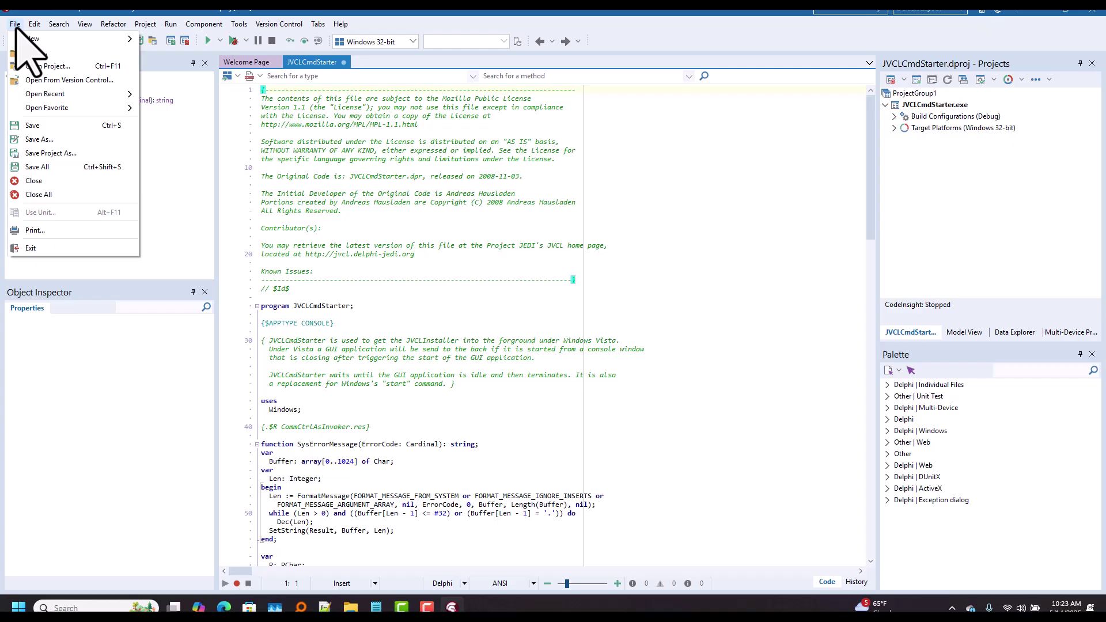
click(47, 66)
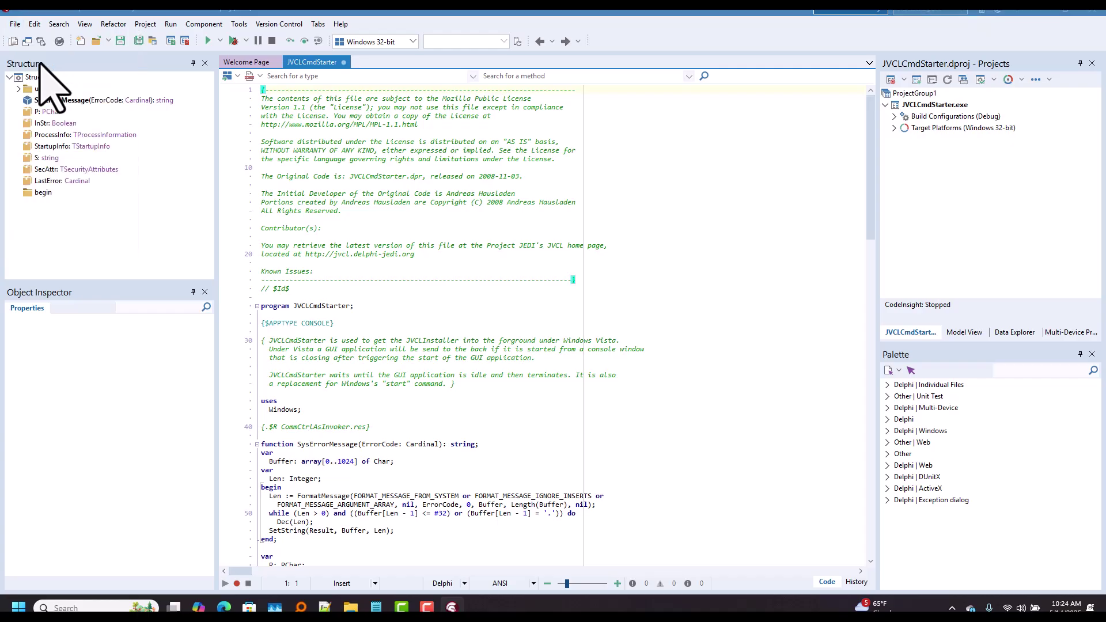
click(142, 220)
double_click(151, 221)
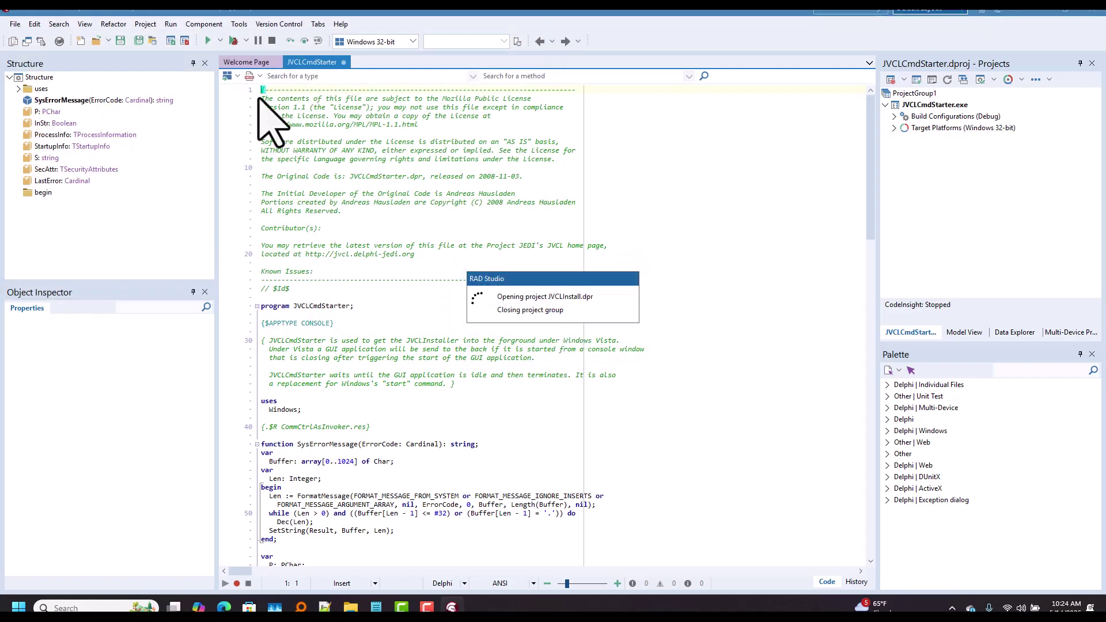
click(146, 24)
click(178, 185)
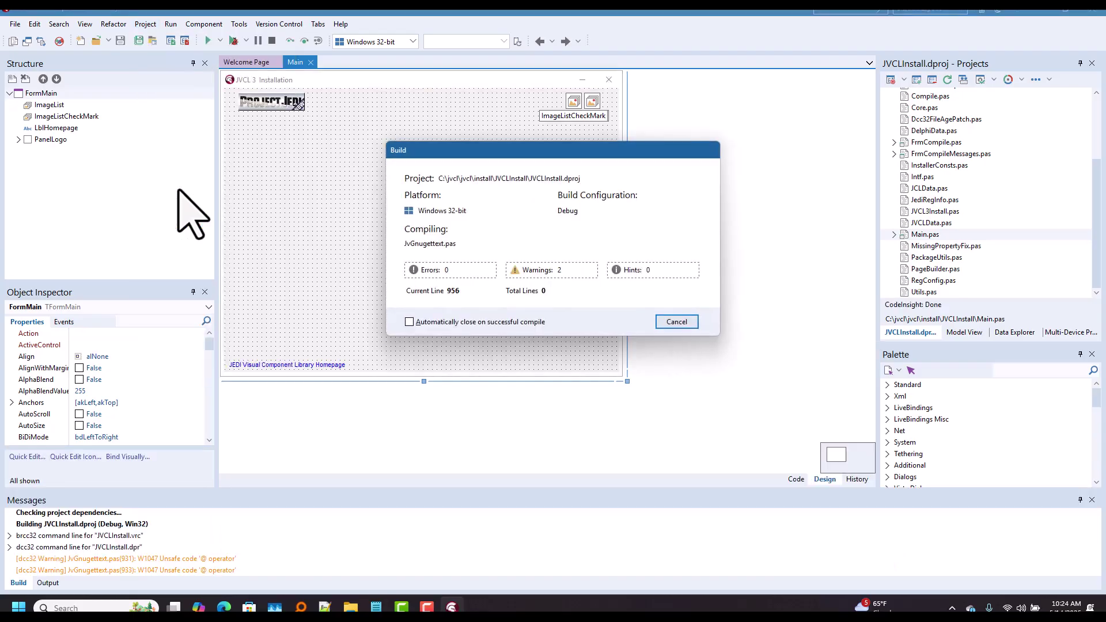
click(679, 322)
Open GenerateSettings.dpr from C:\jvcl\jvcl\install\ISS, declining to save the changes to the JVCLInstall project.
click(15, 24)
click(47, 66)
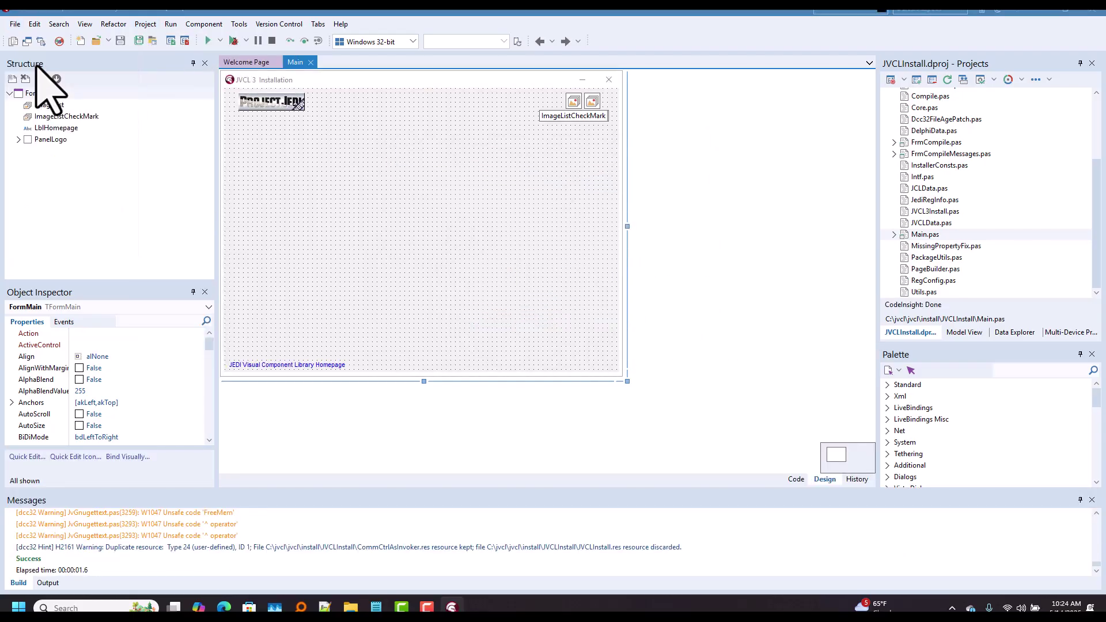
click(256, 34)
double_click(126, 93)
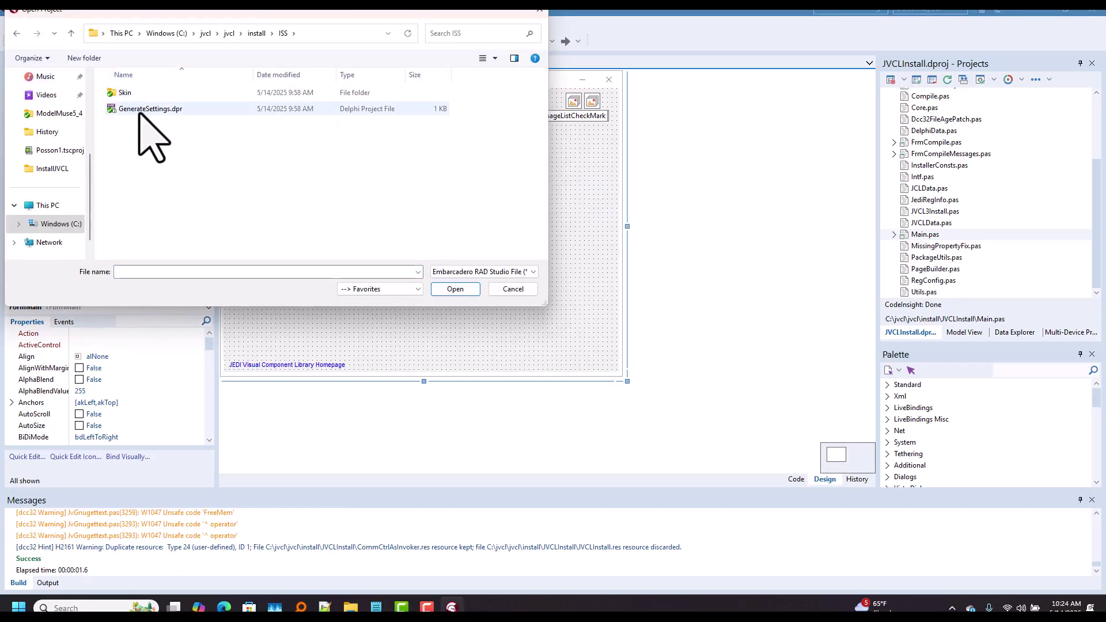
click(141, 109)
double_click(141, 110)
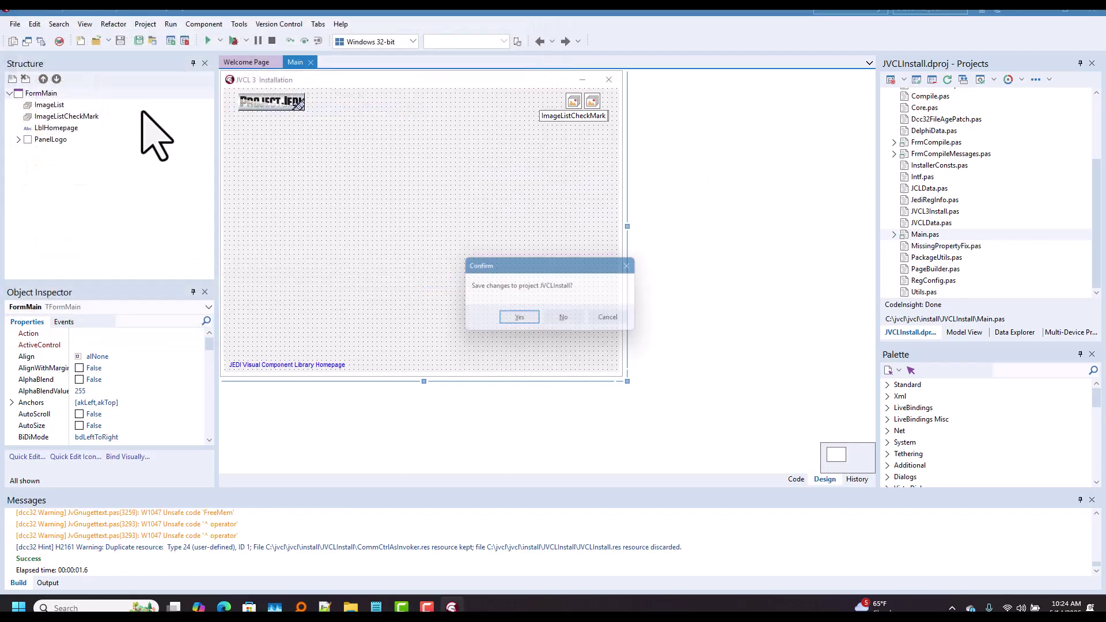
click(567, 320)
Try to build the GenerateSettings project for Windows 32-bit and close the build dialog.
click(147, 24)
click(183, 210)
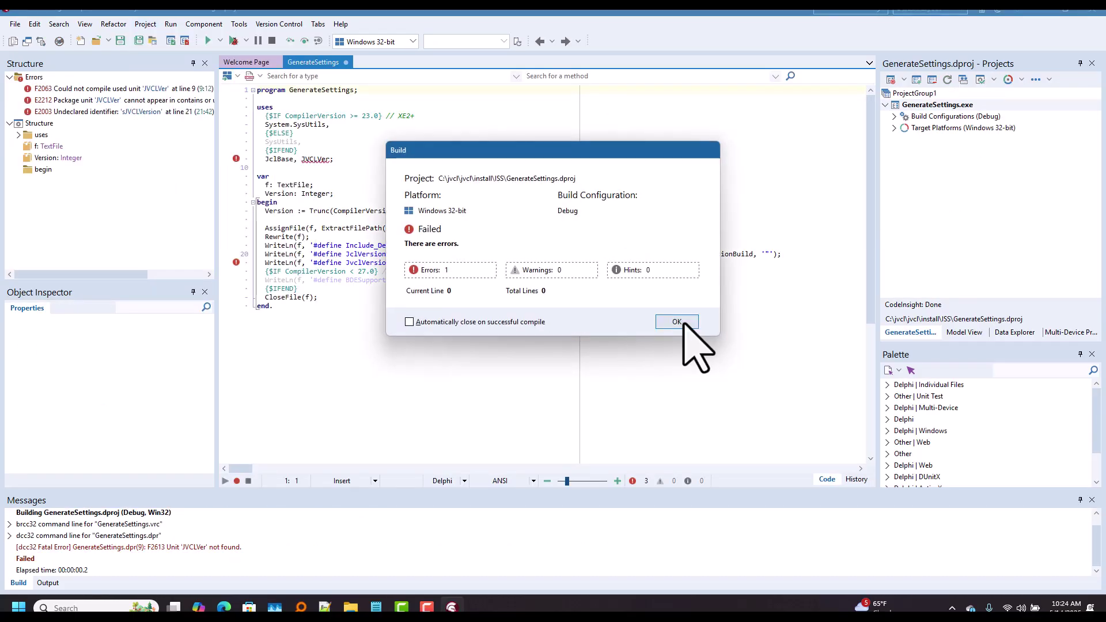
click(678, 322)
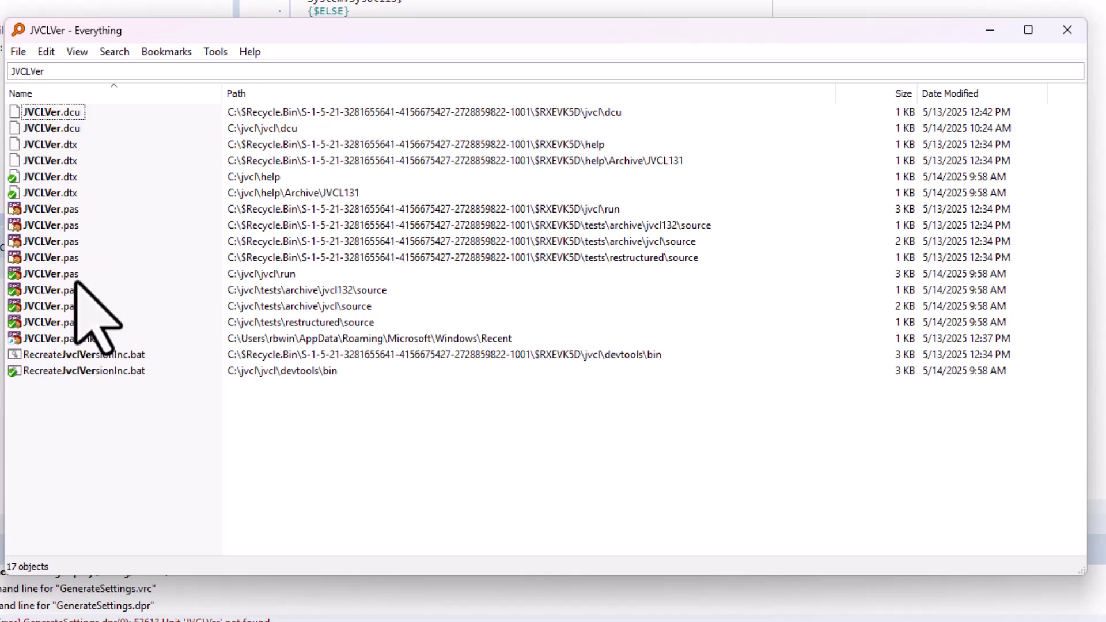
Open the C:\jvcl\jvcl\run folder containing JVCLVer.pas from Everything, copy its path, and return to Delphi.
click(64, 280)
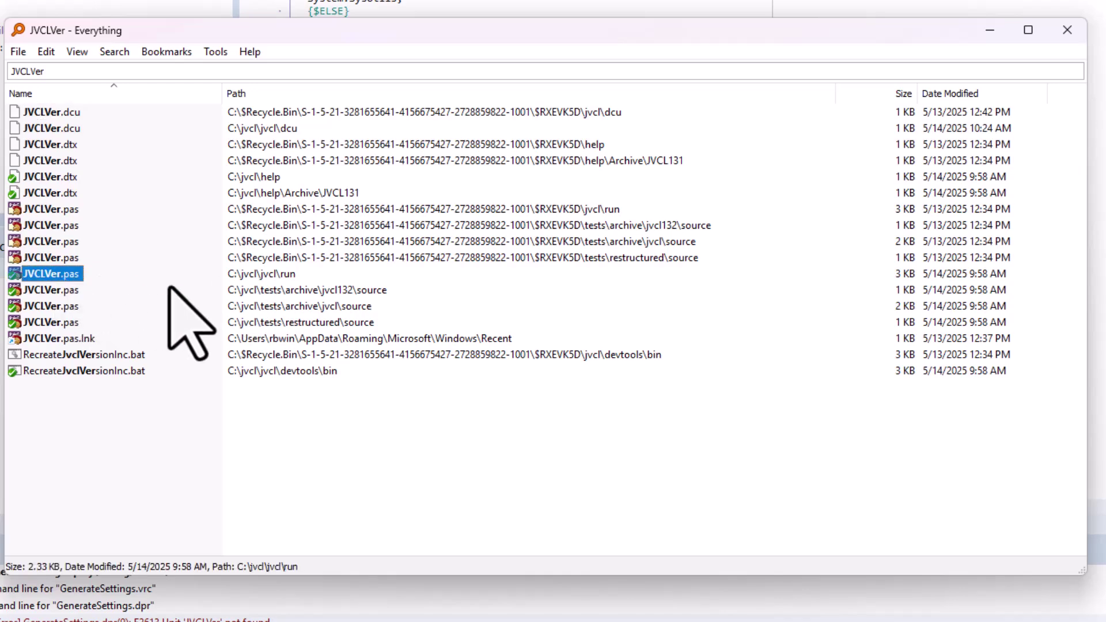
right_click(68, 278)
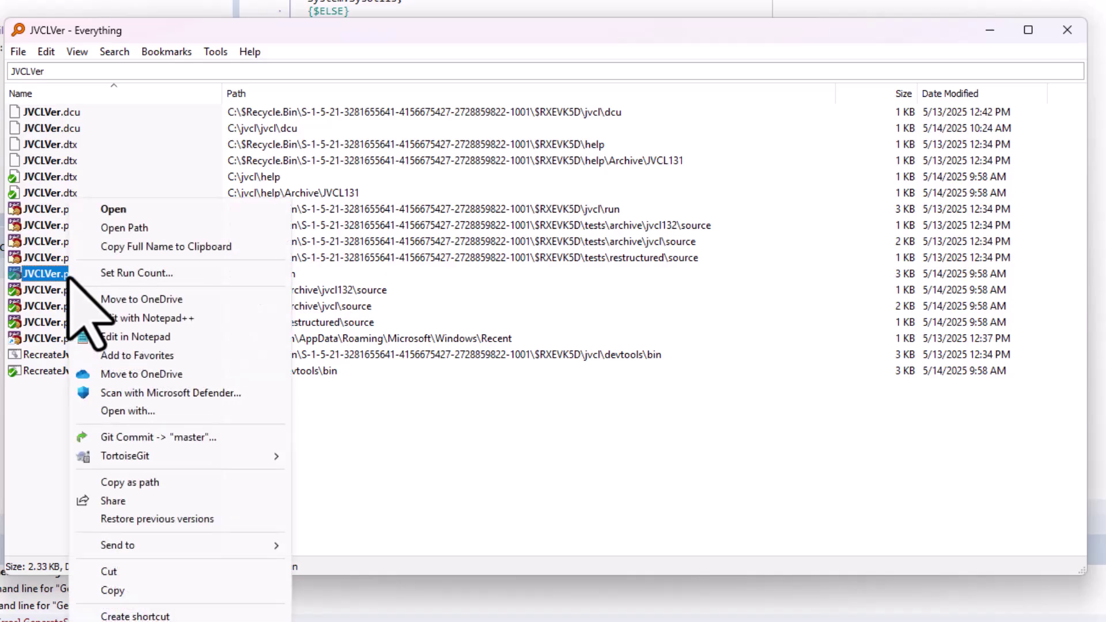
click(136, 228)
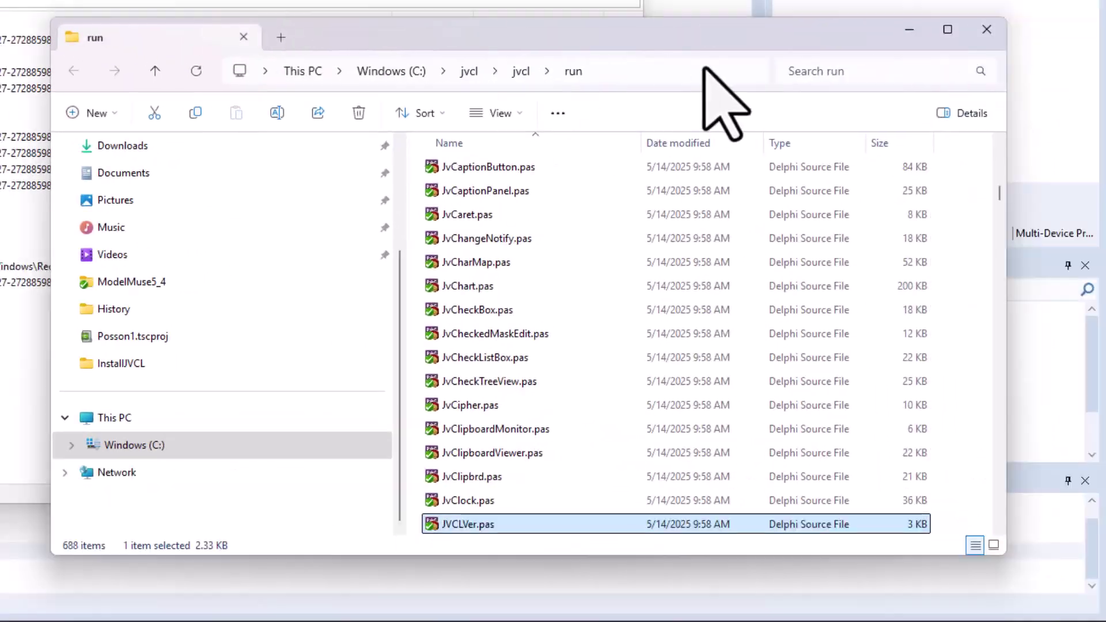
click(704, 70)
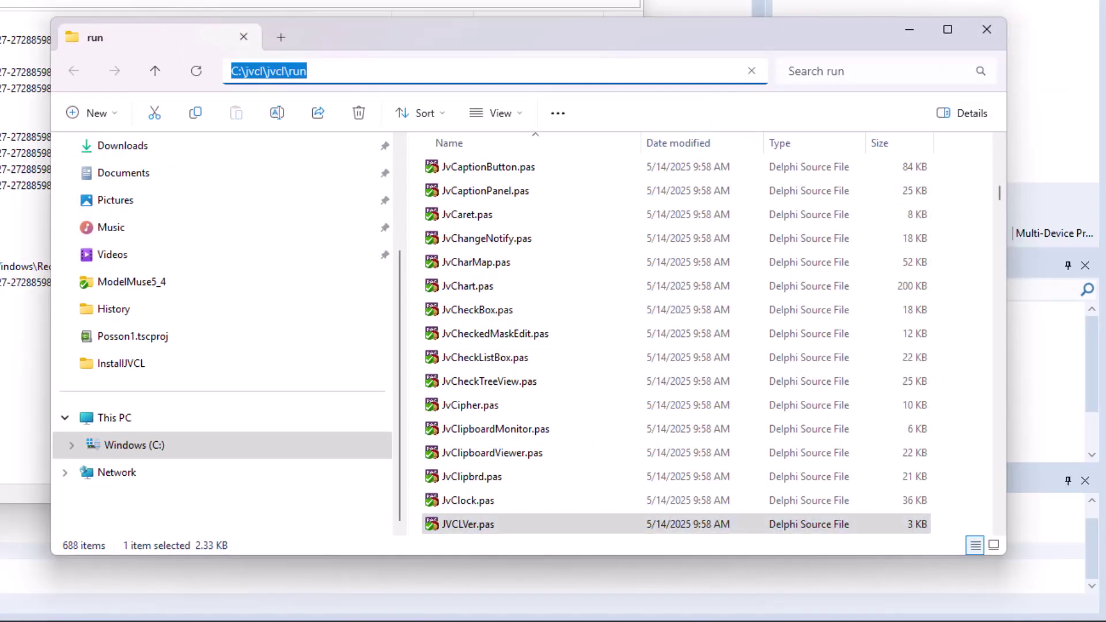
key(alt+Tab)
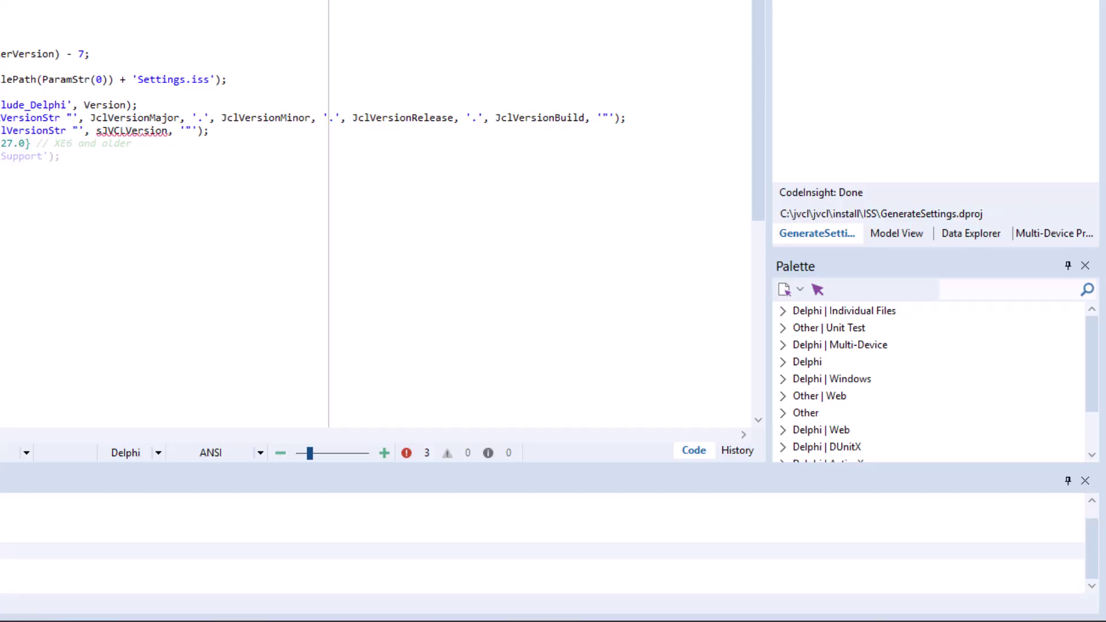
Add C:\jvcl\jvcl\run to the compiler search path for the Debug Windows 32-bit configuration and save the GenerateSettings project options.
key(shift+ctrl+F11)
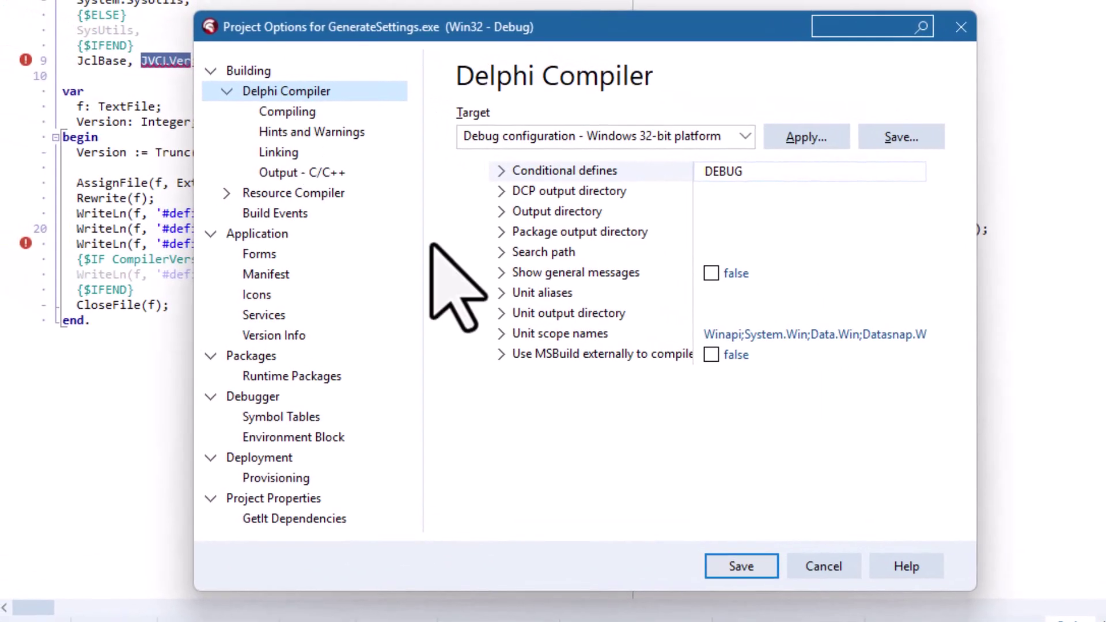
click(741, 257)
click(916, 255)
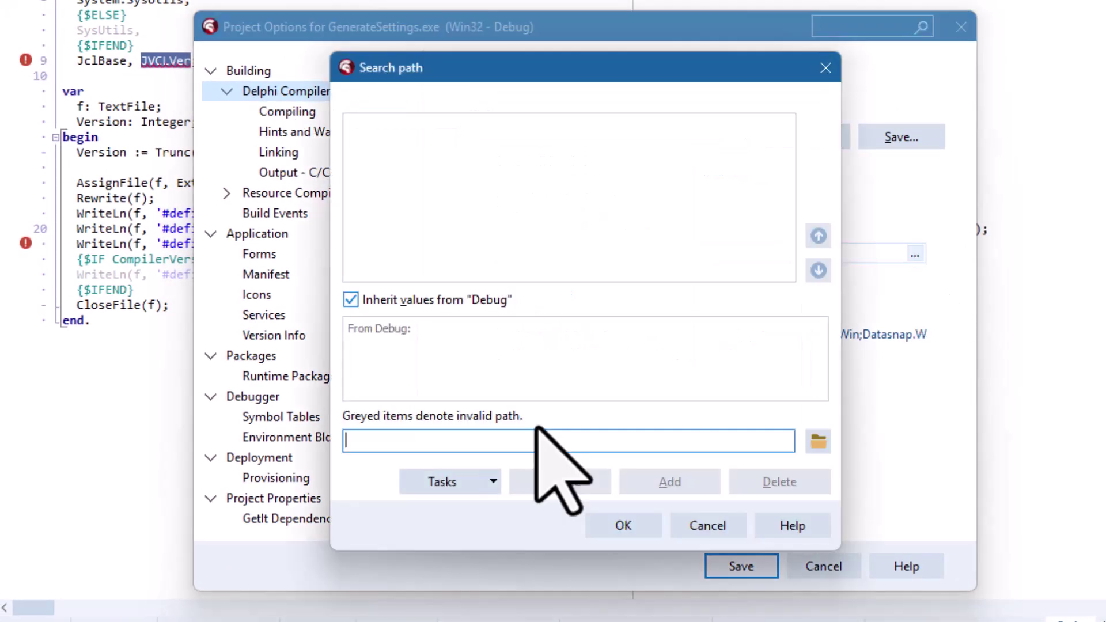
click(666, 482)
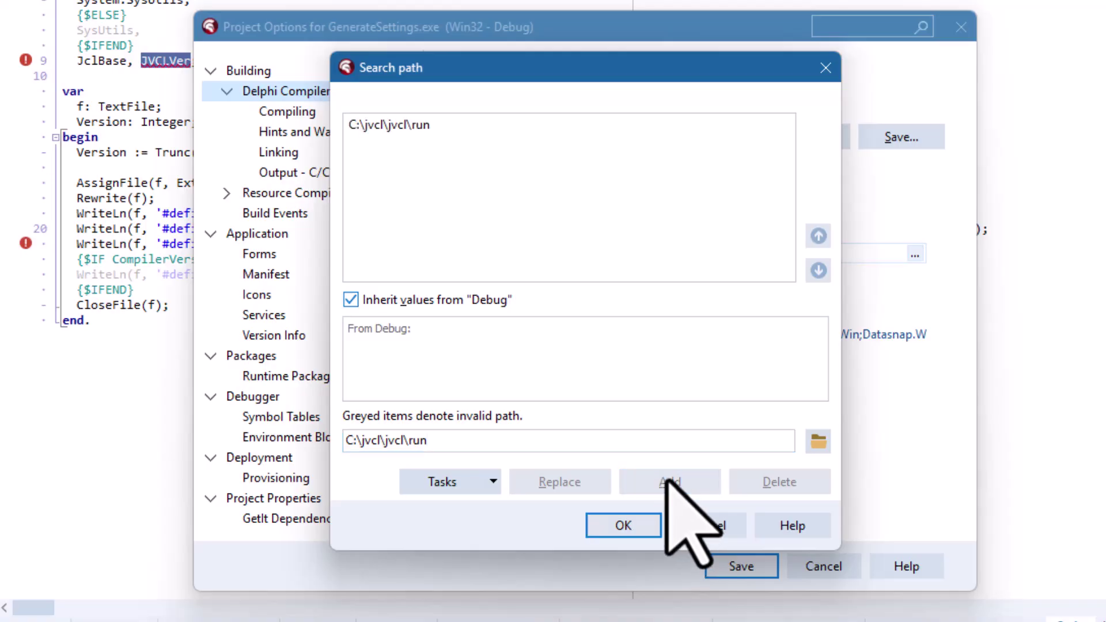
click(633, 524)
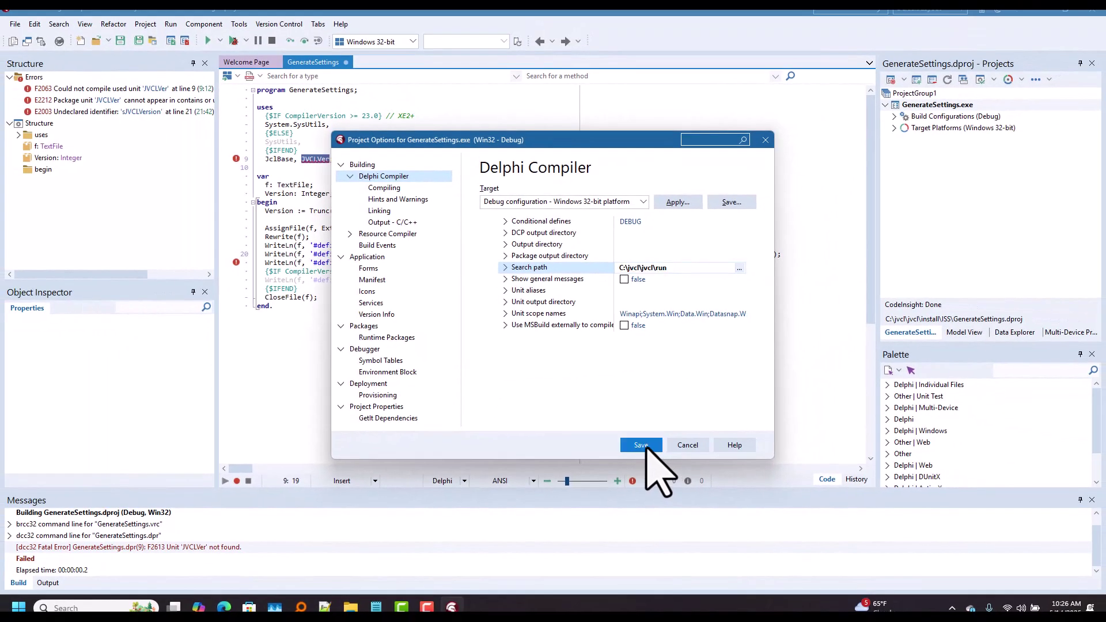
click(642, 445)
Try to build the GenerateSettings project with the new search path and close the build dialog.
click(144, 25)
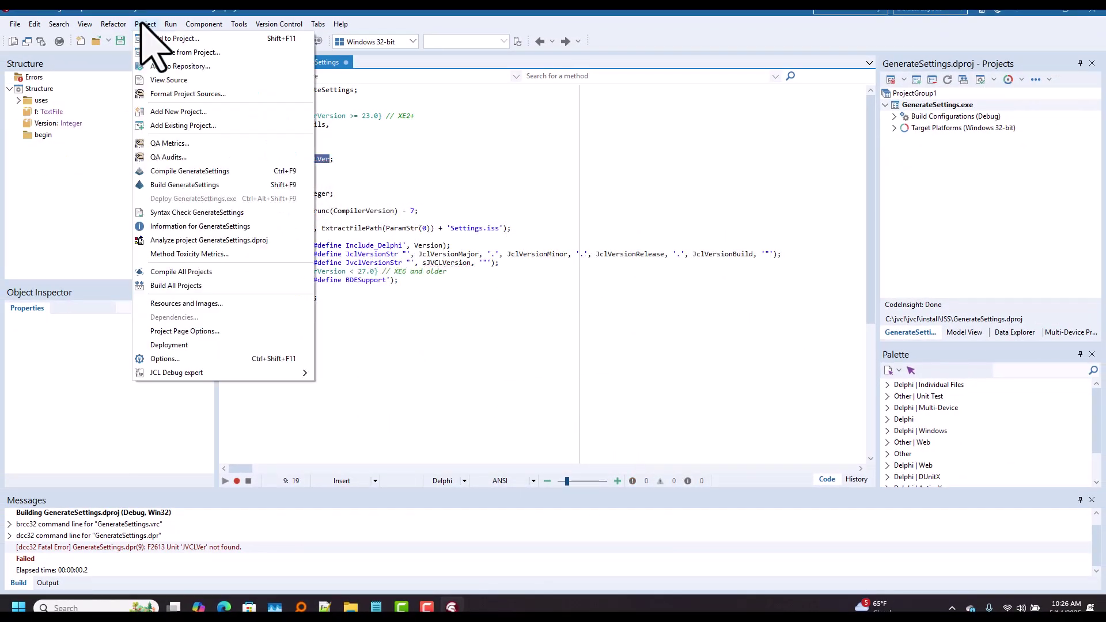
click(242, 185)
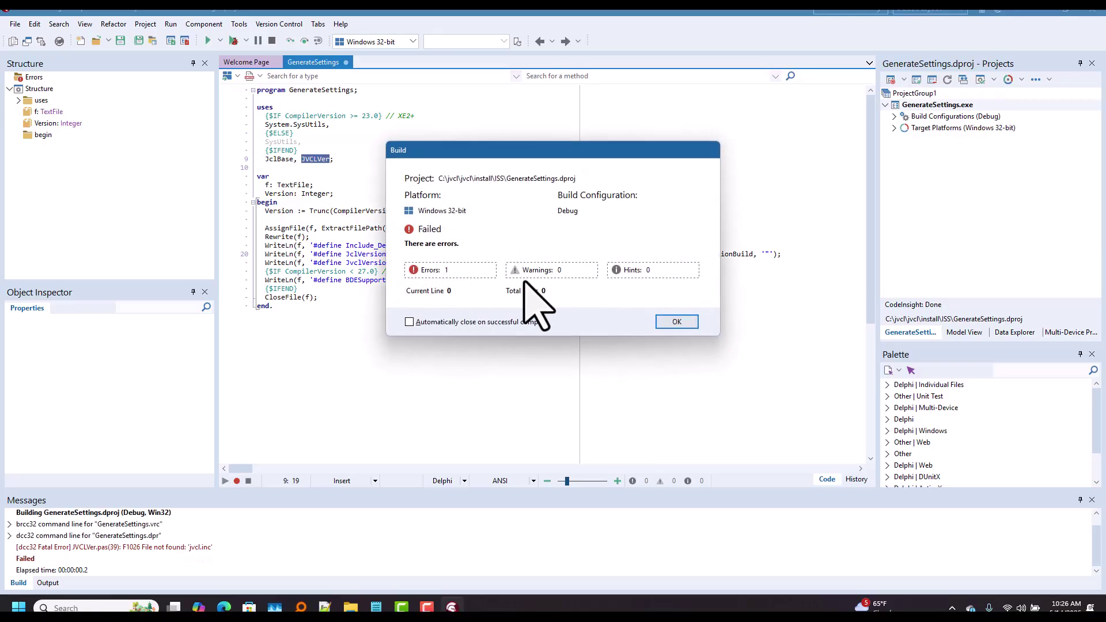
click(677, 321)
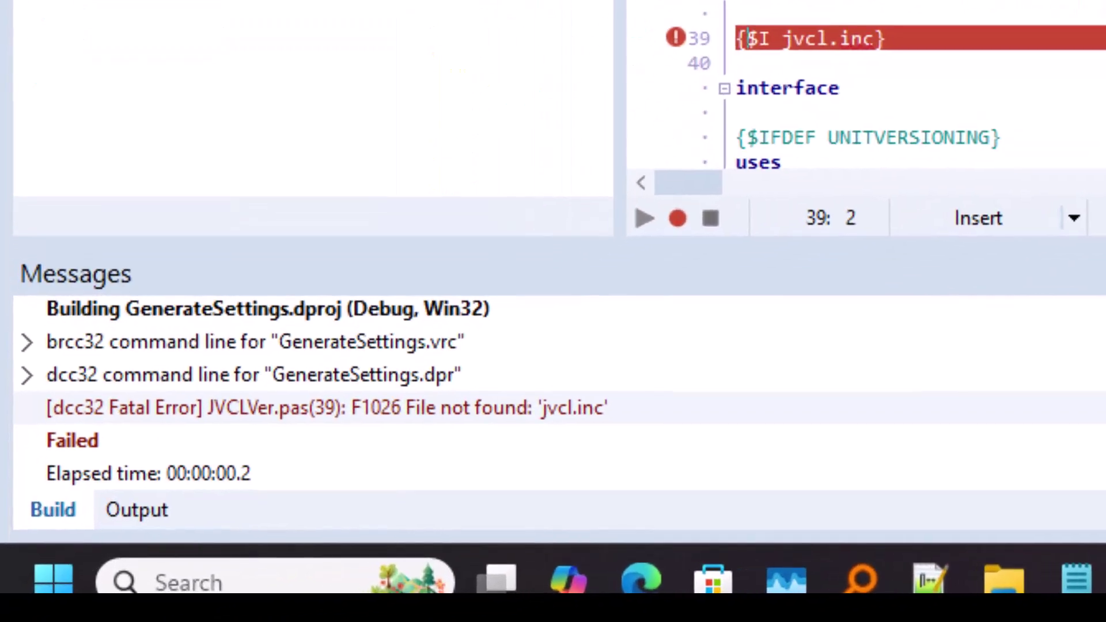
Take the include file name jvcl.inc from JVCLVer.pas, search for it in Everything, and open its C:\jvcl\jvcl\common folder.
click(813, 35)
double_click(829, 34)
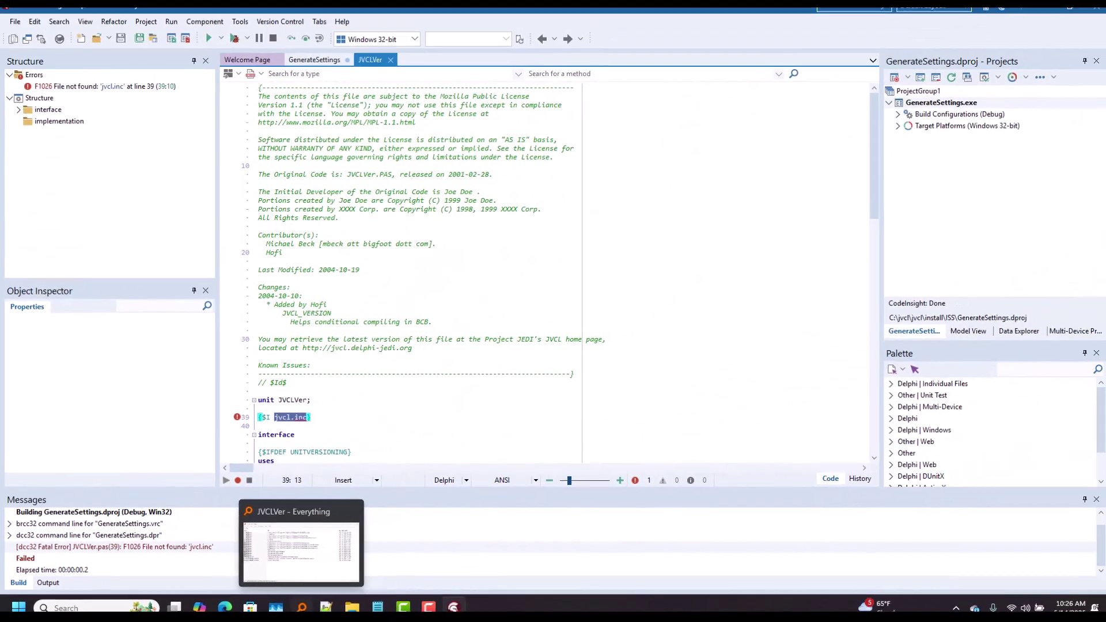
click(867, 578)
text(jvcl.inc)
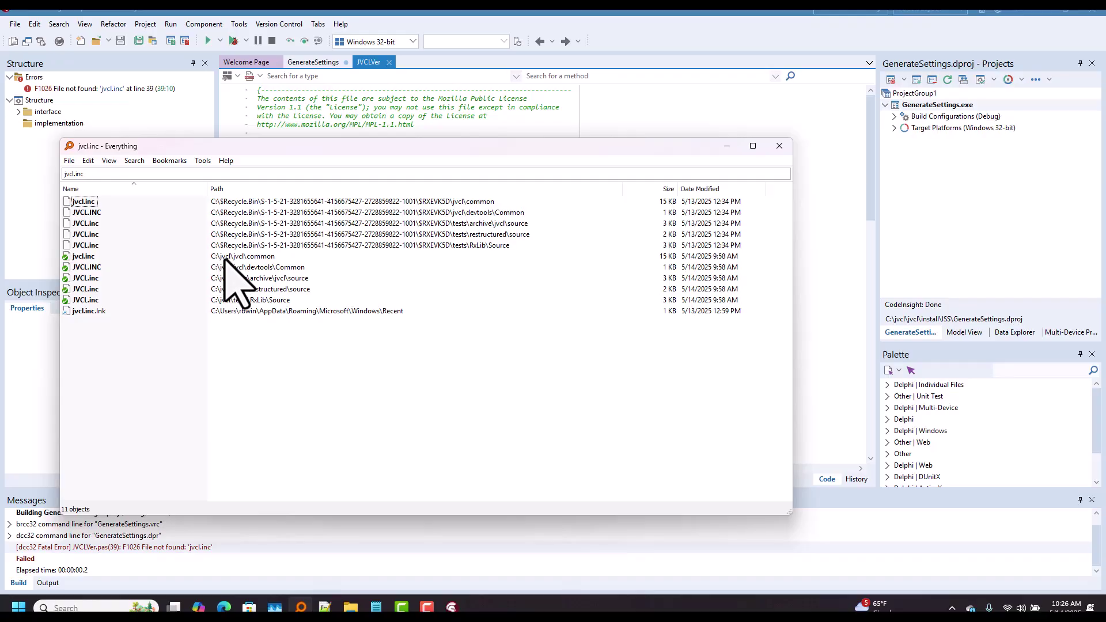
right_click(85, 256)
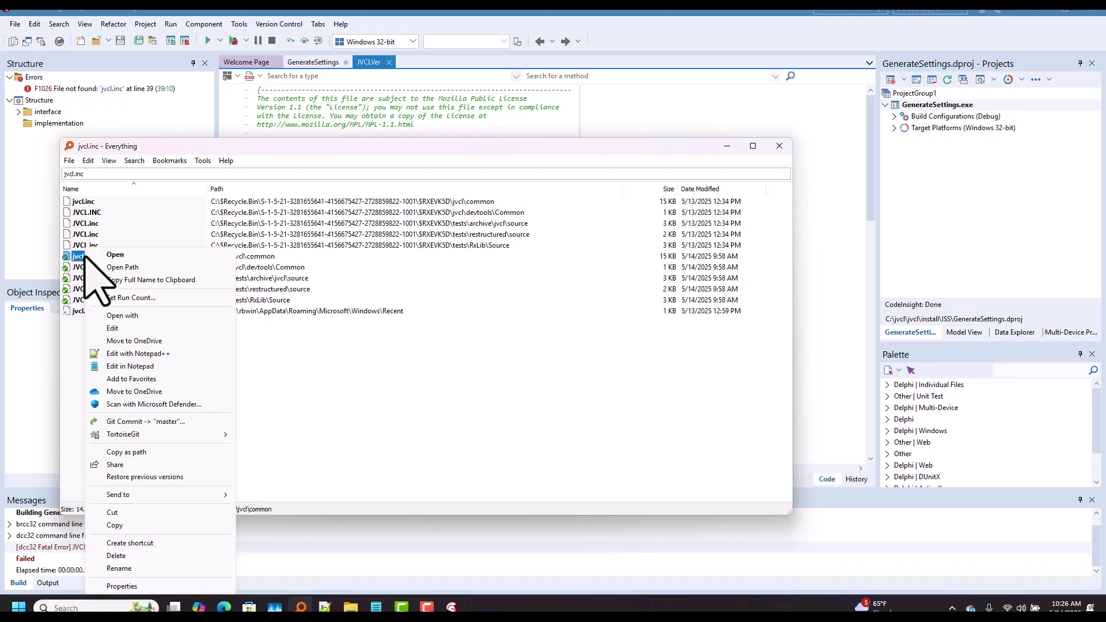
click(123, 267)
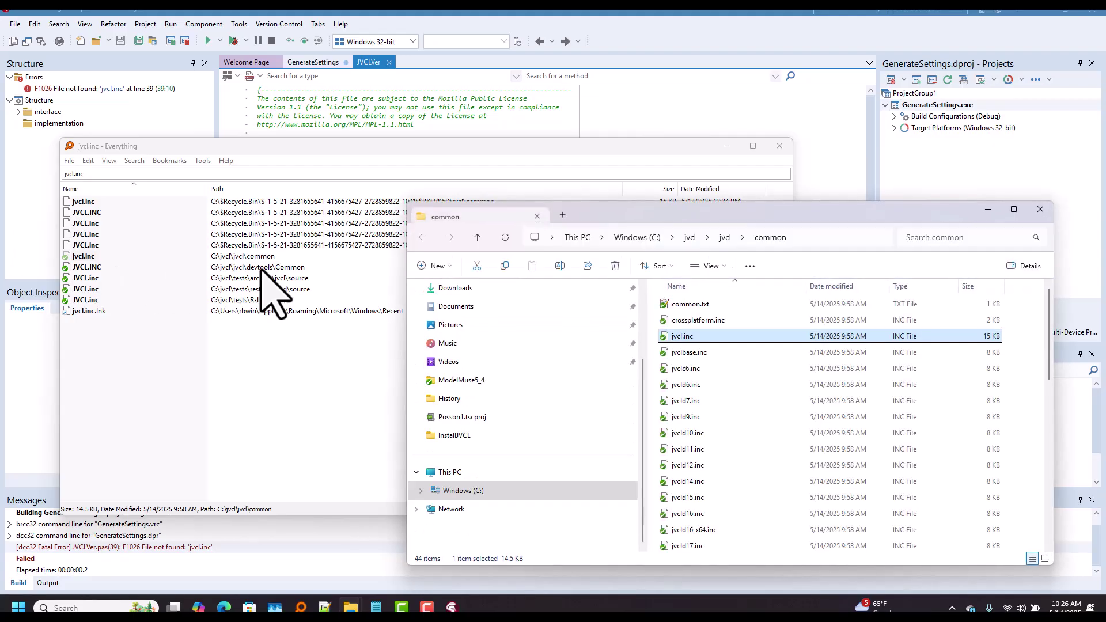
Copy jvcl.inc from the common folder into C:\jvcl\jvcl\run.
click(503, 267)
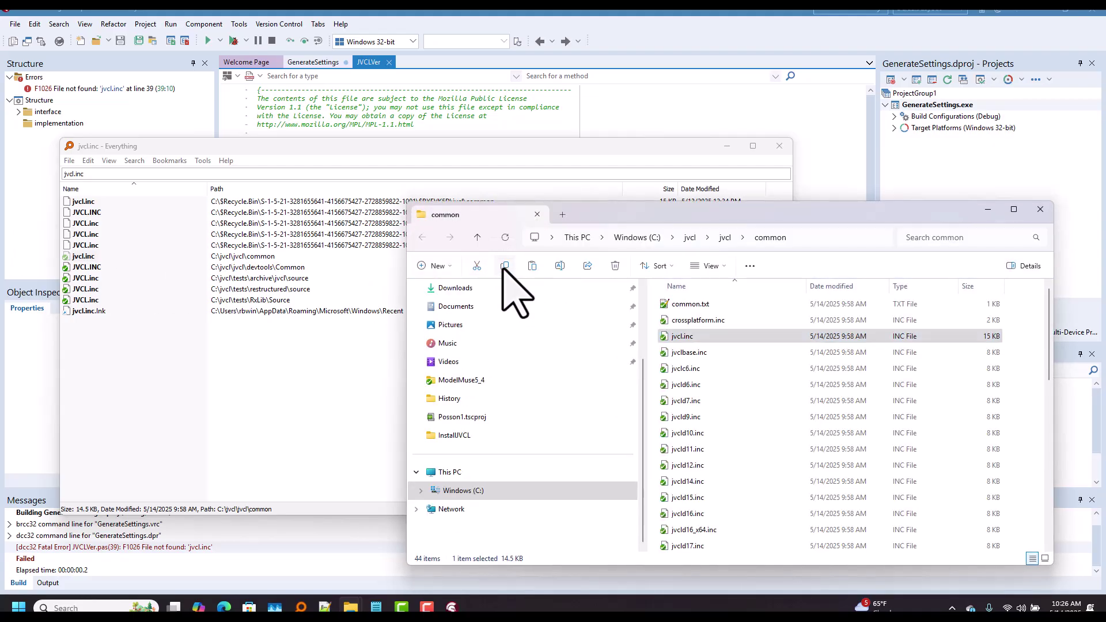
click(690, 237)
double_click(683, 353)
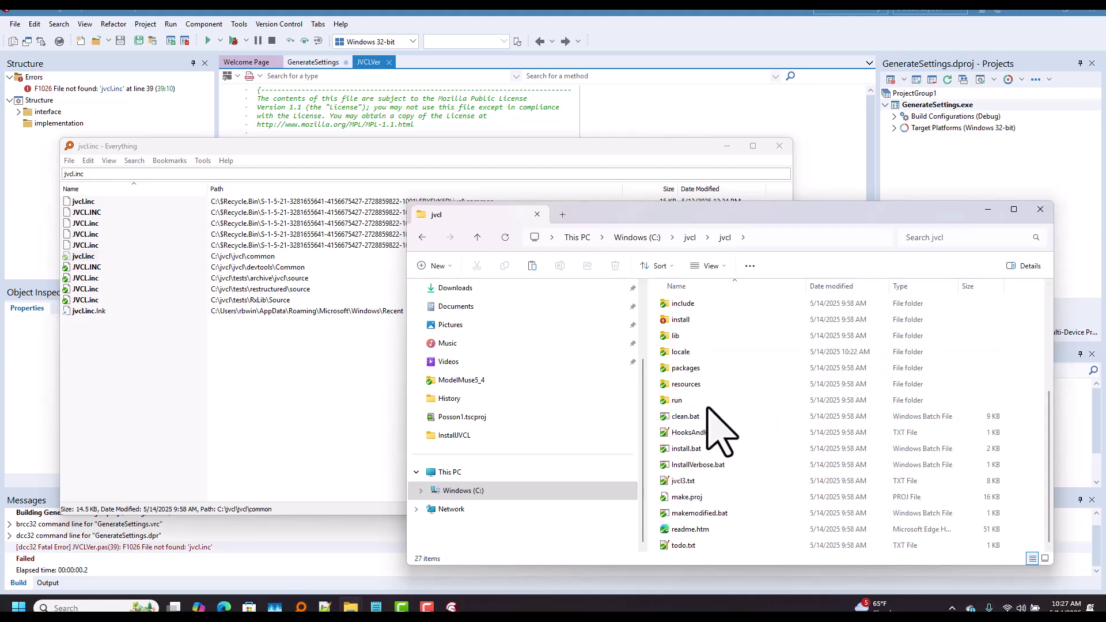
double_click(710, 417)
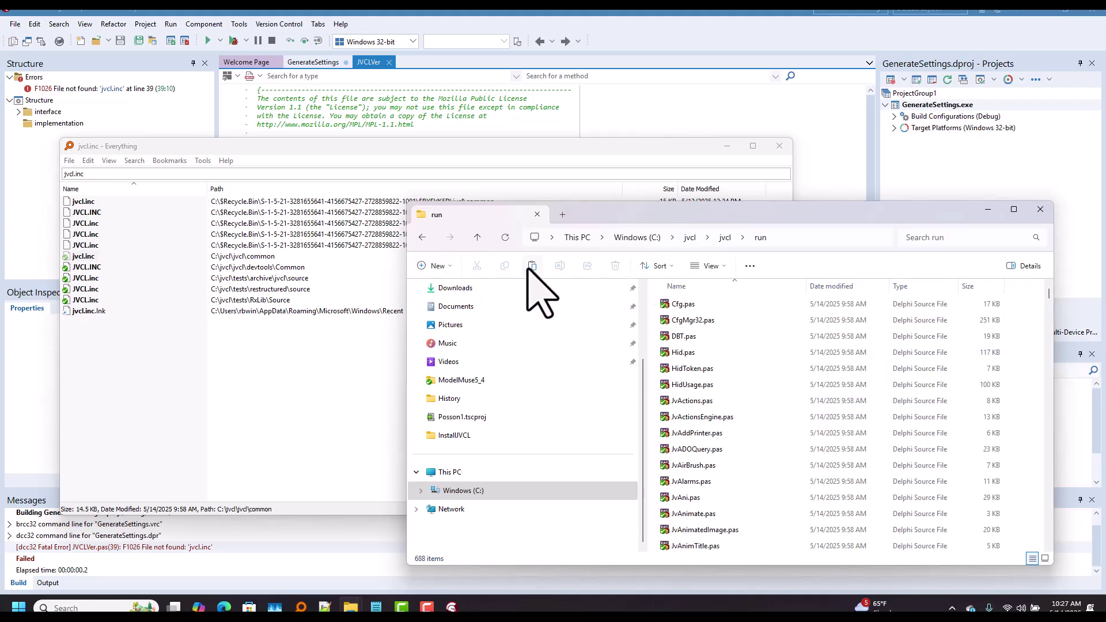
click(532, 265)
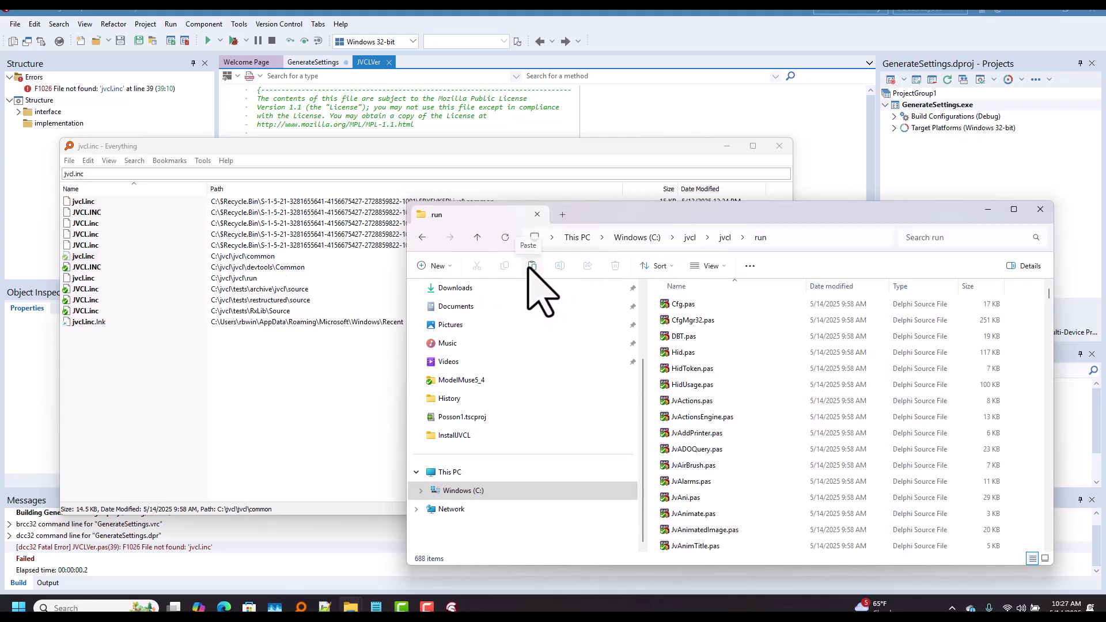
Return to Delphi, try building GenerateSettings again with jvcl.inc in place, and close the build dialog.
click(303, 9)
click(146, 24)
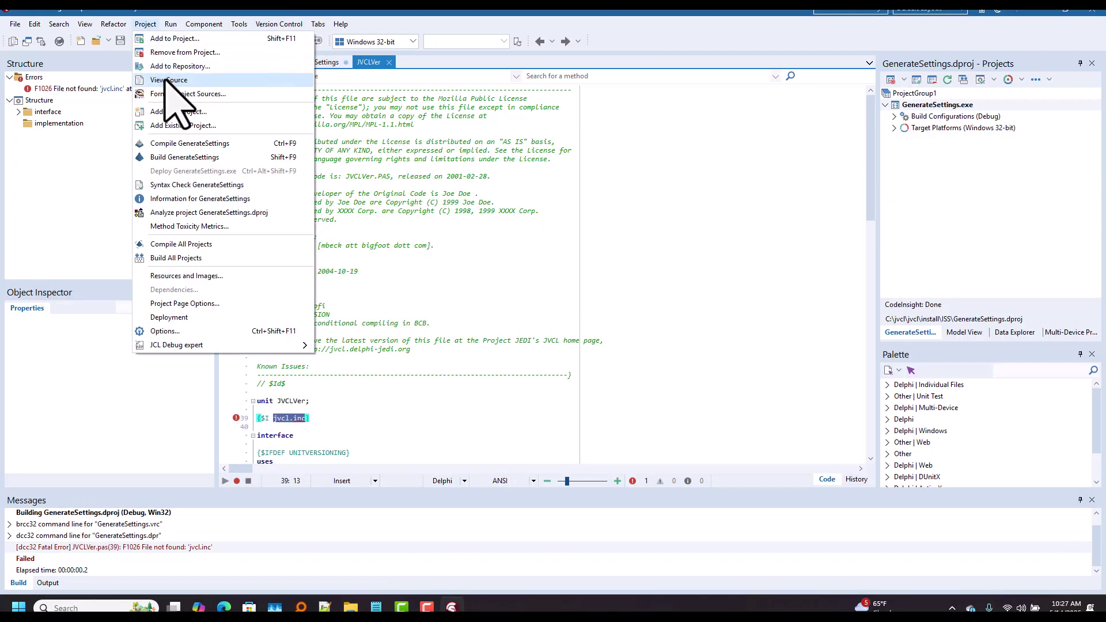
click(181, 159)
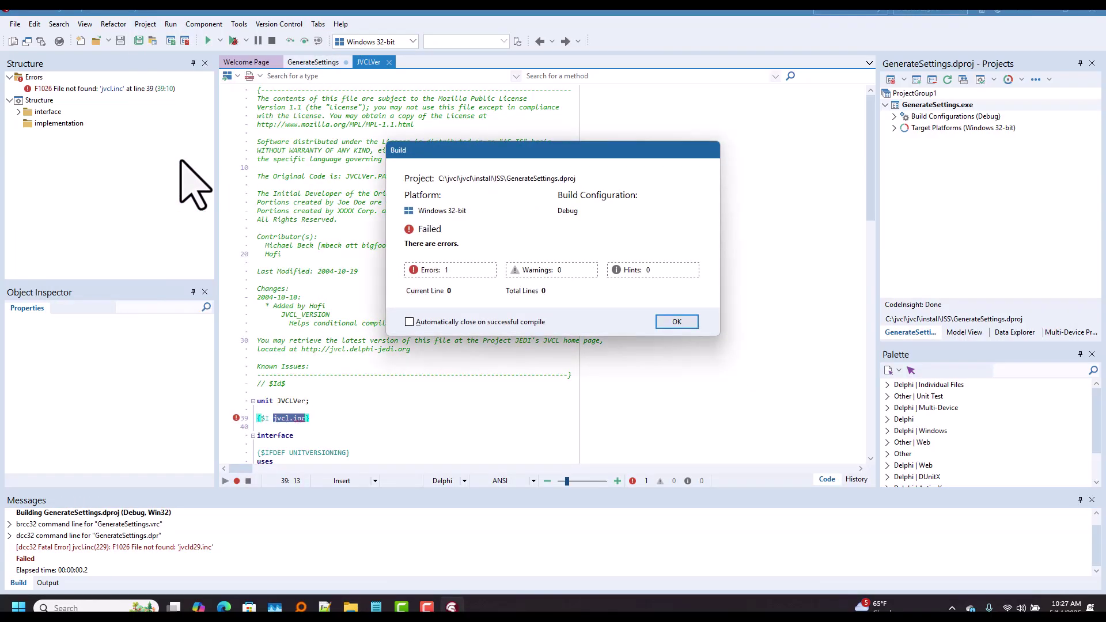
click(675, 322)
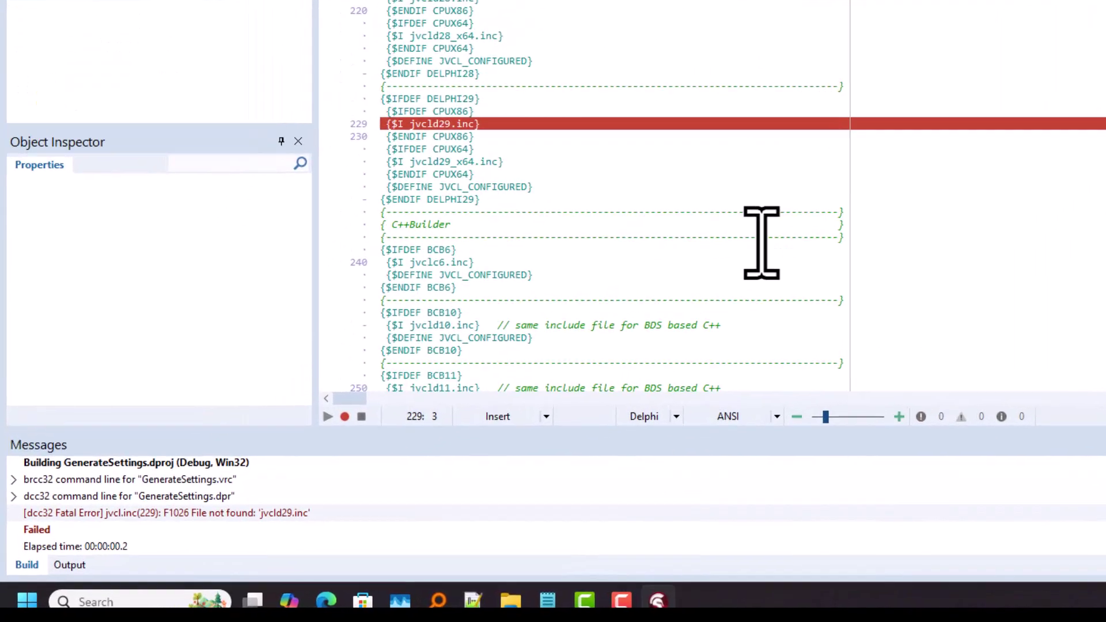
Take the include file name jvcld29.inc from jvcl.inc, search for it in Everything, and open its C:\jvcl\jvcl\common folder.
double_click(435, 123)
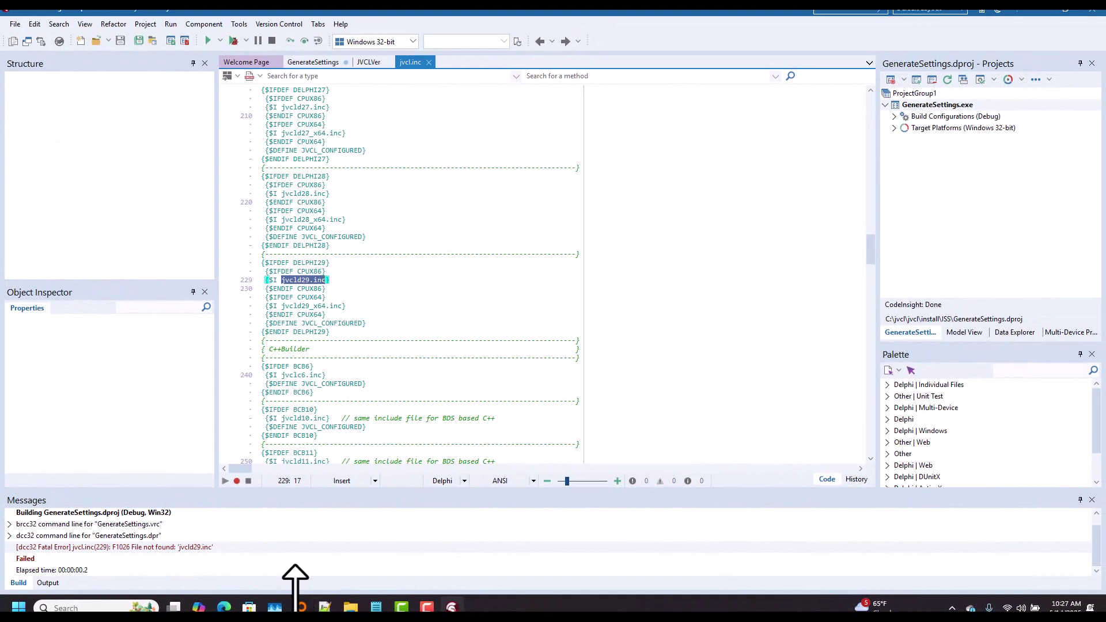
click(300, 607)
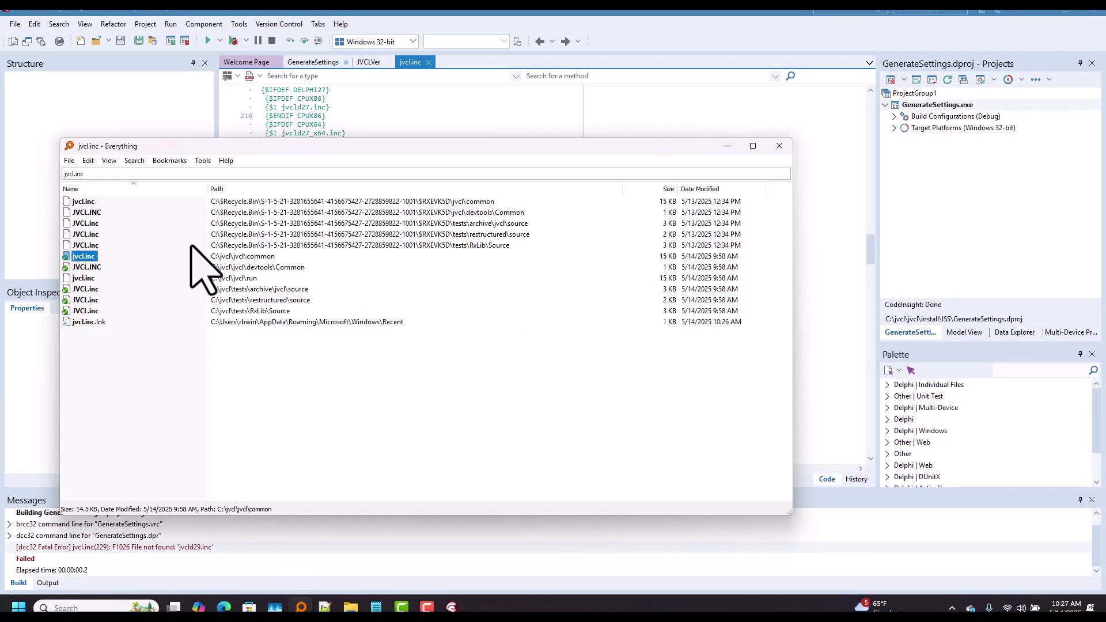
click(95, 174)
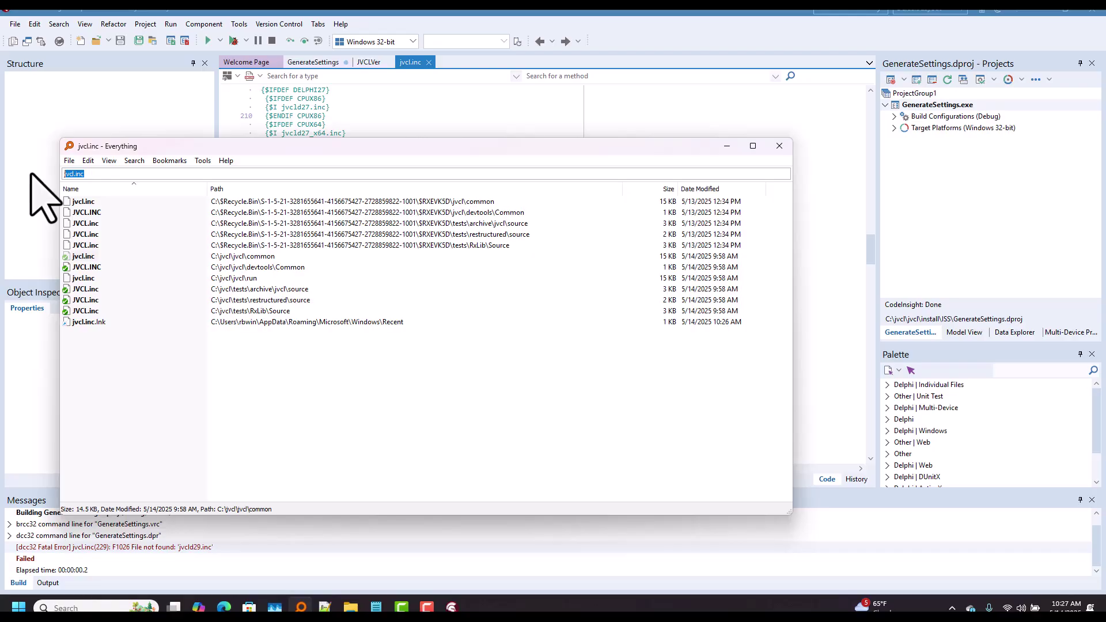
text(jvcld29.inc)
right_click(92, 212)
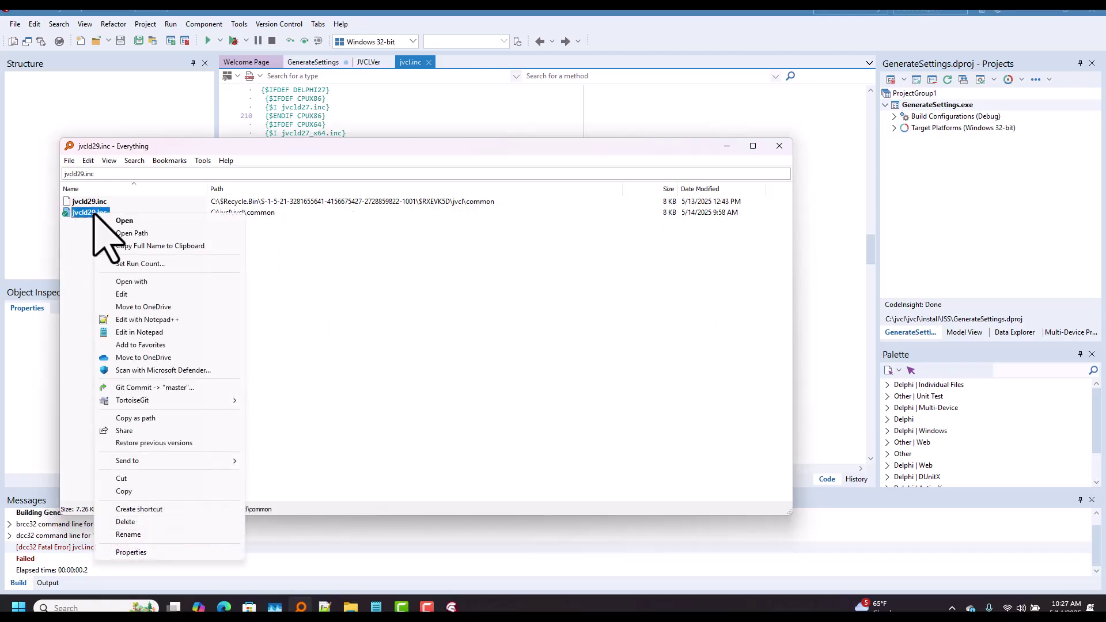
click(135, 233)
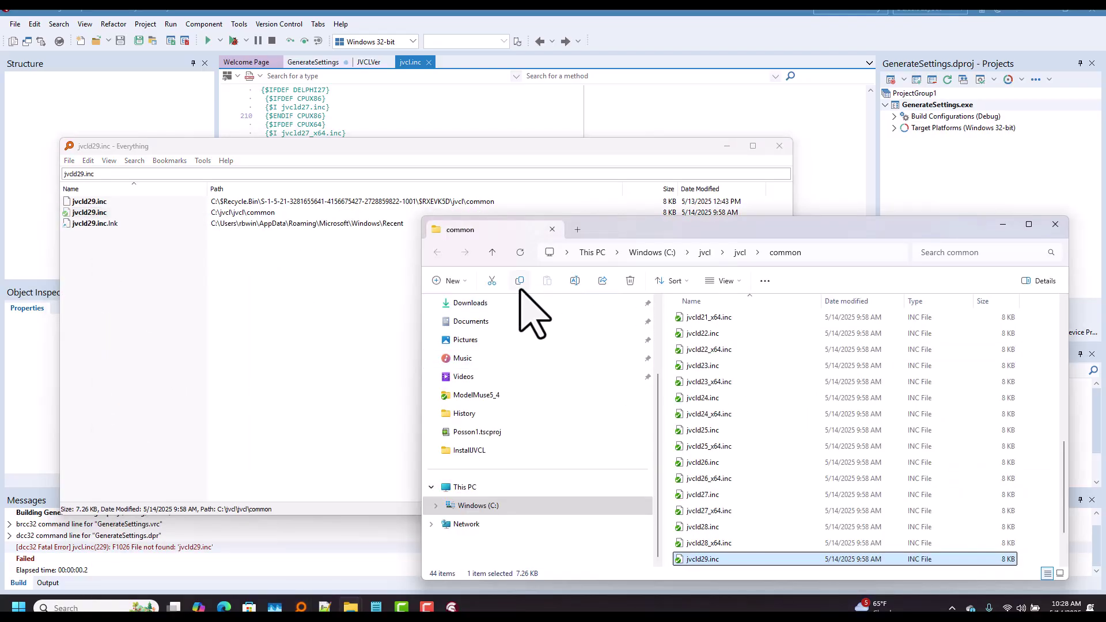
Copy jvcld29.inc from the common folder into C:\jvcl\jvcl\run.
click(740, 254)
double_click(704, 416)
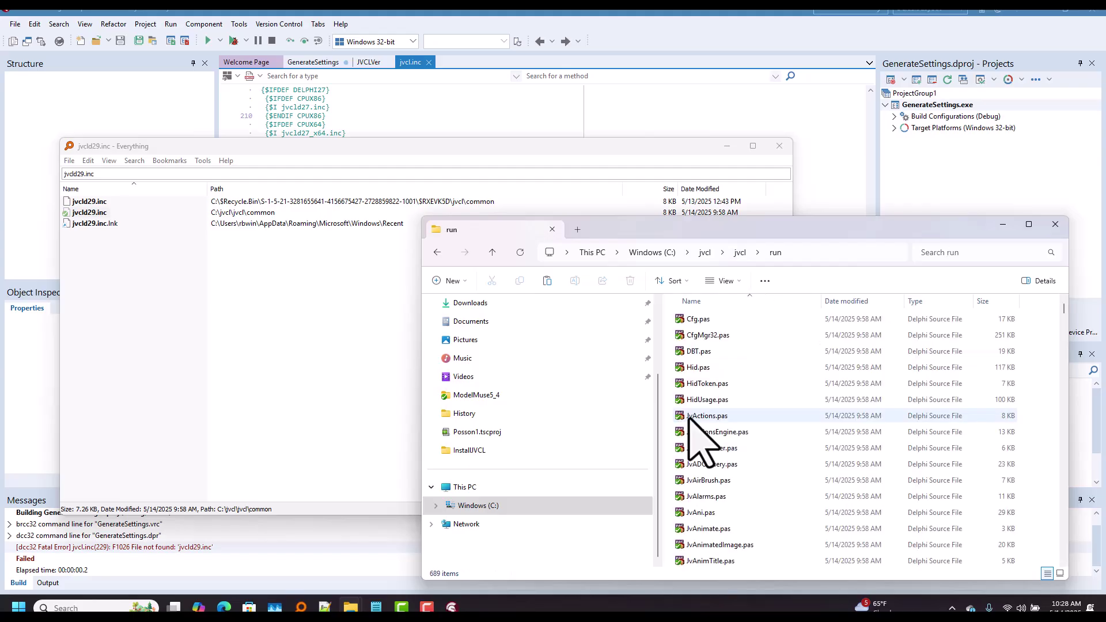
click(547, 280)
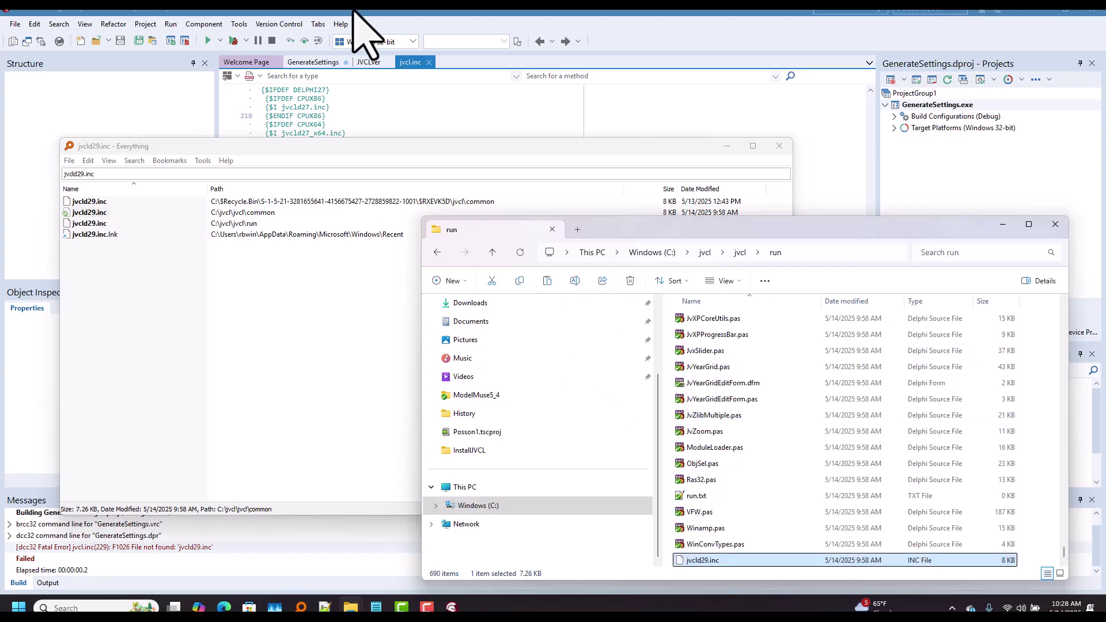
Return to Delphi, build the GenerateSettings project with jvcld29.inc in place, and close the build dialog.
click(354, 12)
click(146, 24)
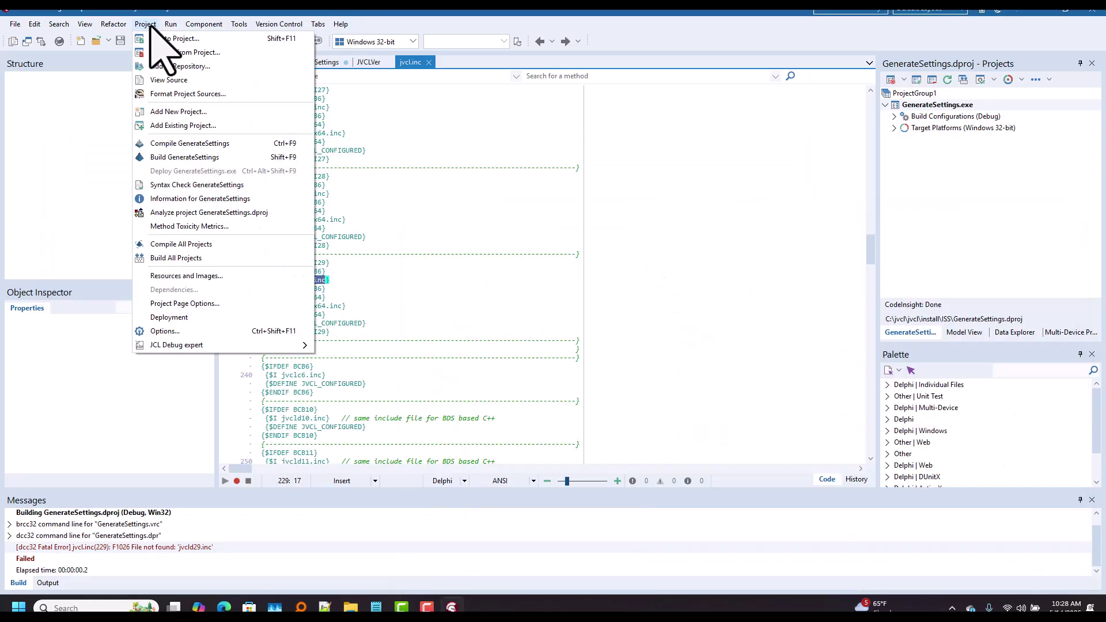
click(176, 158)
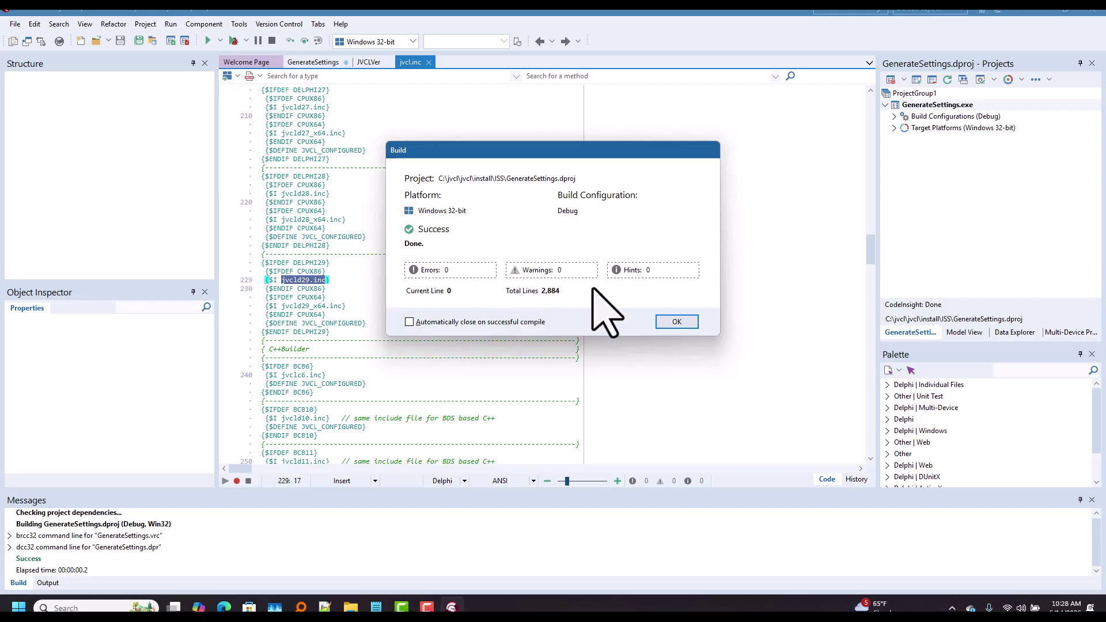
click(676, 322)
click(15, 24)
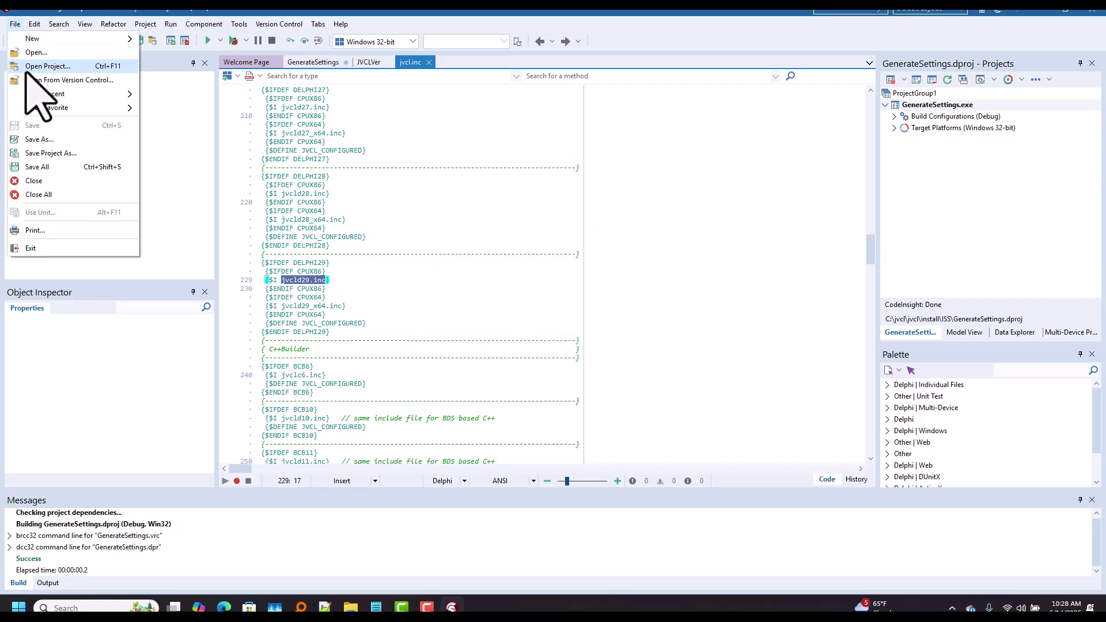
click(25, 74)
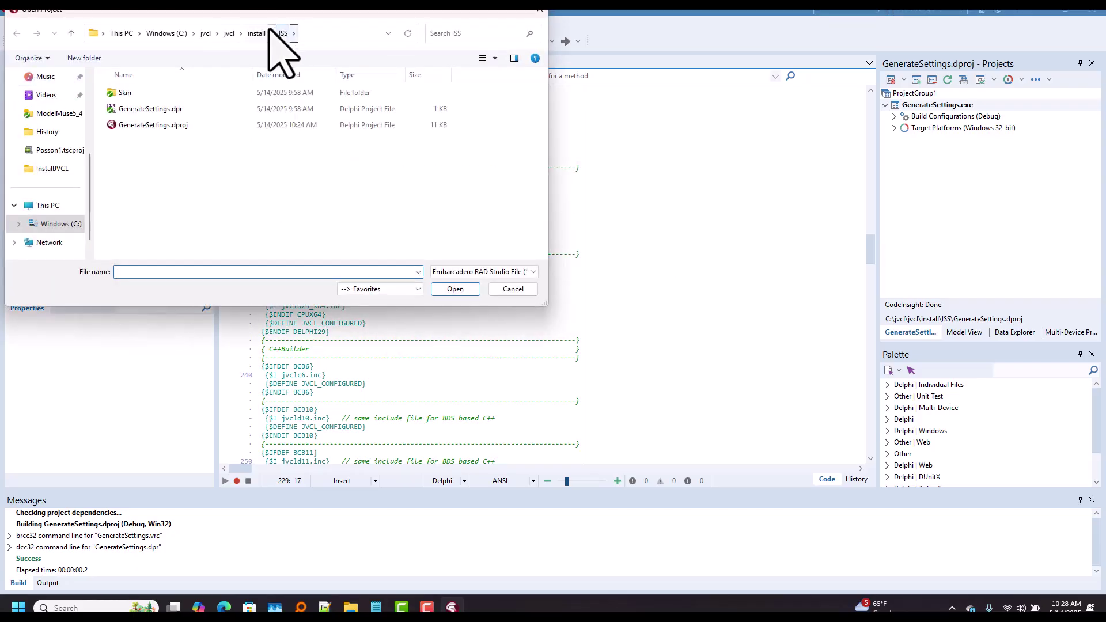
click(260, 33)
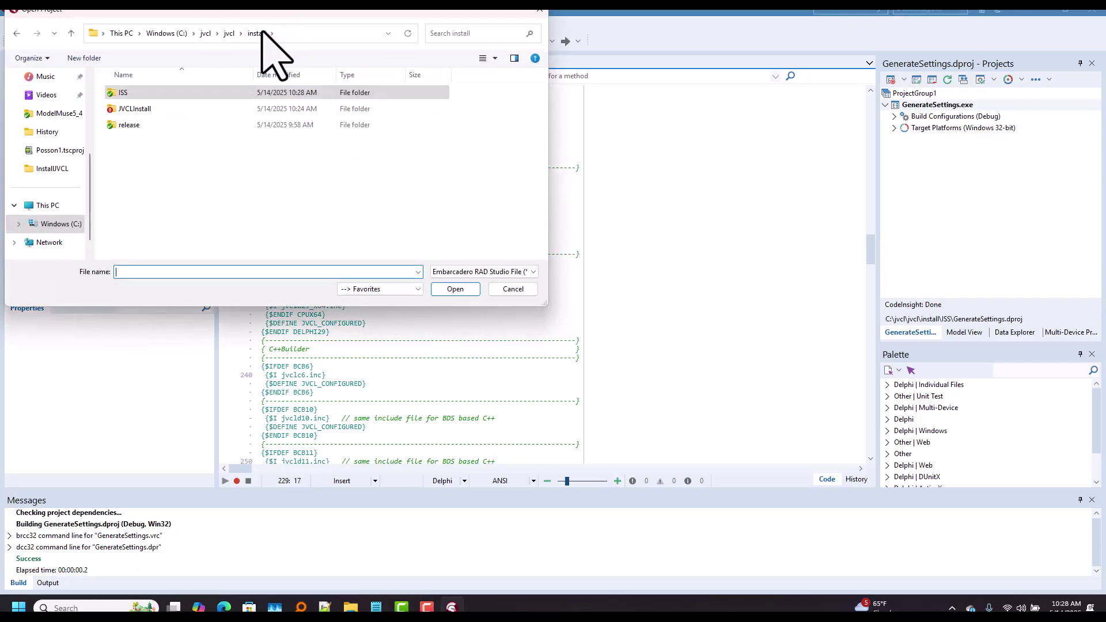
double_click(137, 125)
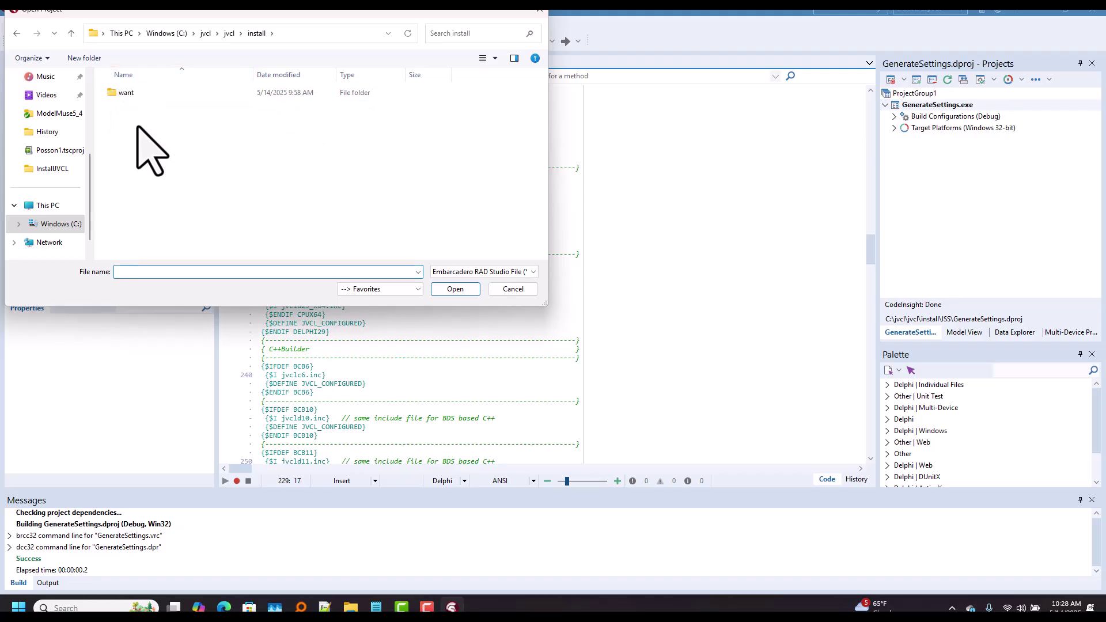
double_click(130, 92)
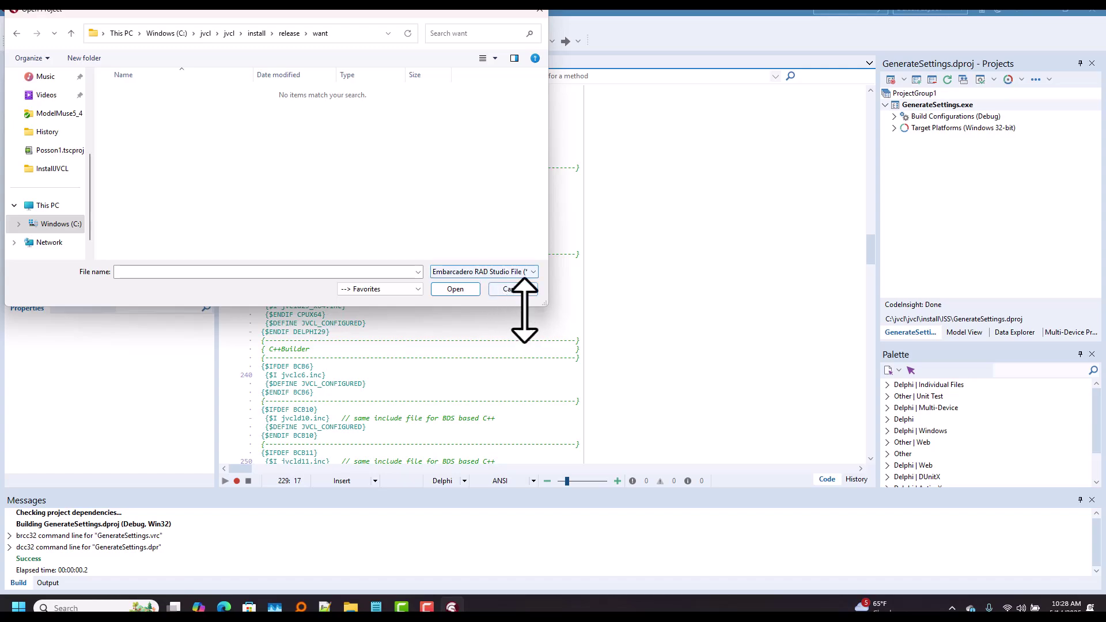
click(513, 290)
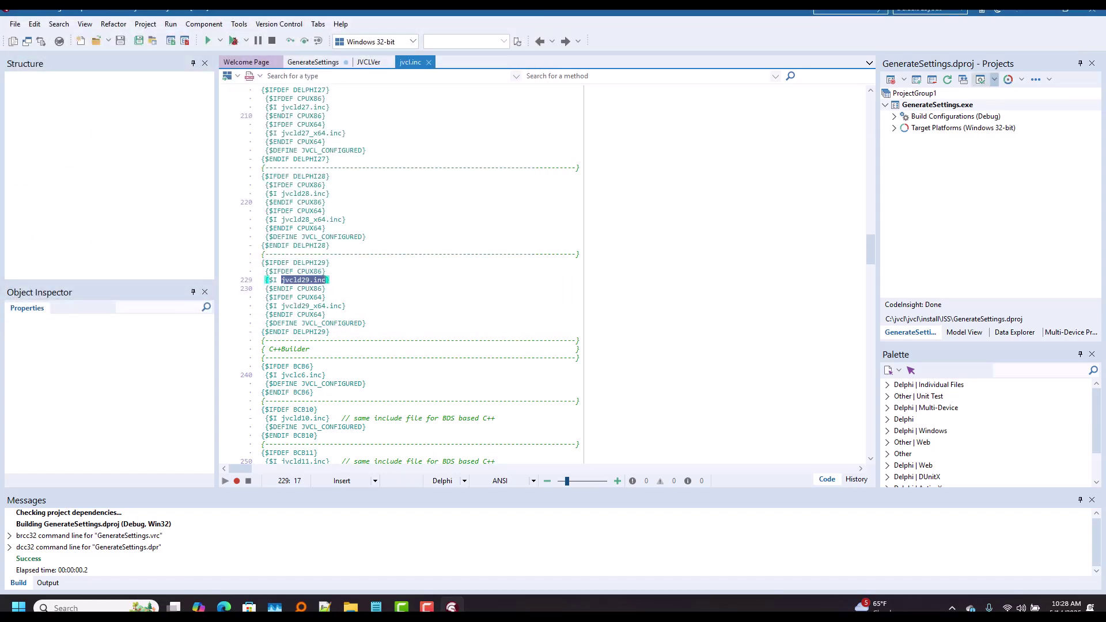
Close Delphi and run install.bat from C:\jvcl\jvcl to start the JVCL 3.50 installer.
click(1092, 10)
click(578, 318)
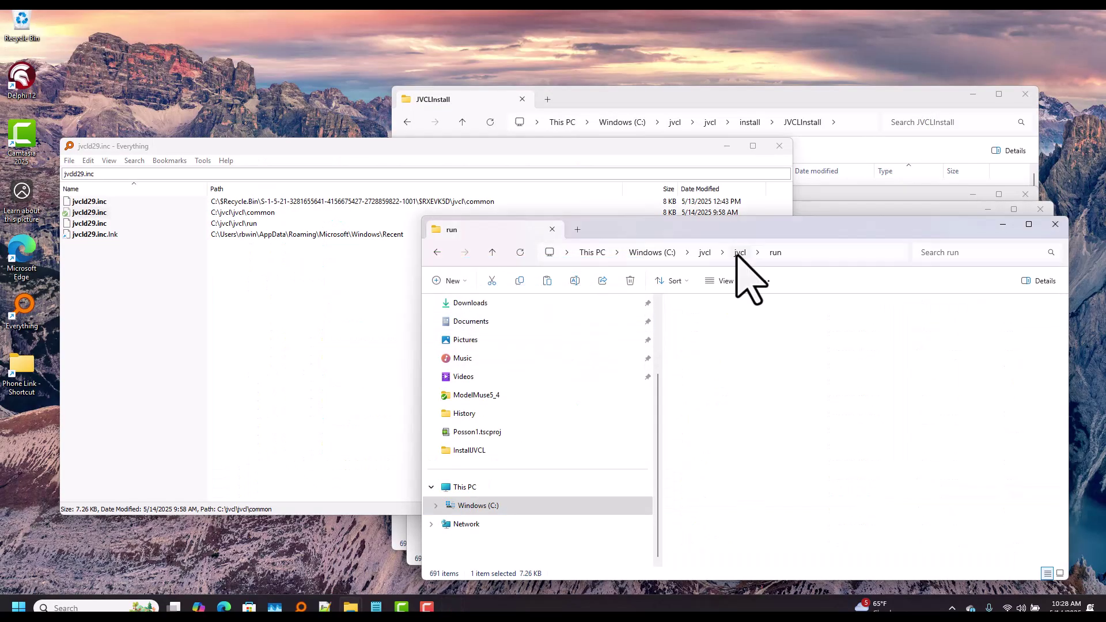
click(739, 253)
double_click(701, 464)
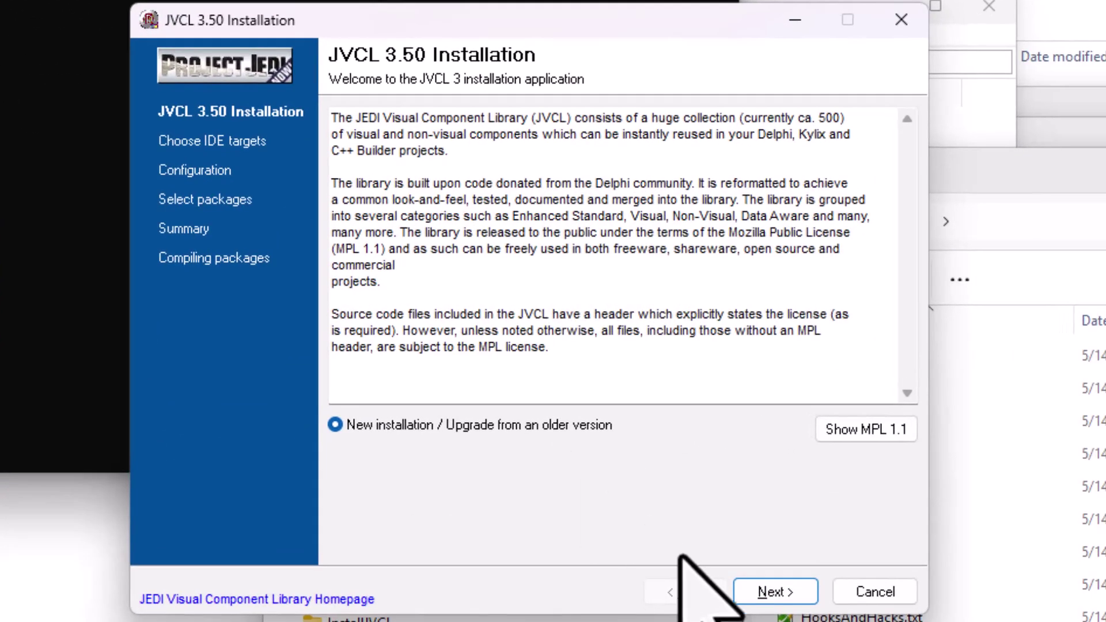
Run the JVCL installation for RAD Studio 12 Win32 with Build packages, Register global design editors, Verbose compiler output and Add BPL directory to PATH enabled.
click(775, 592)
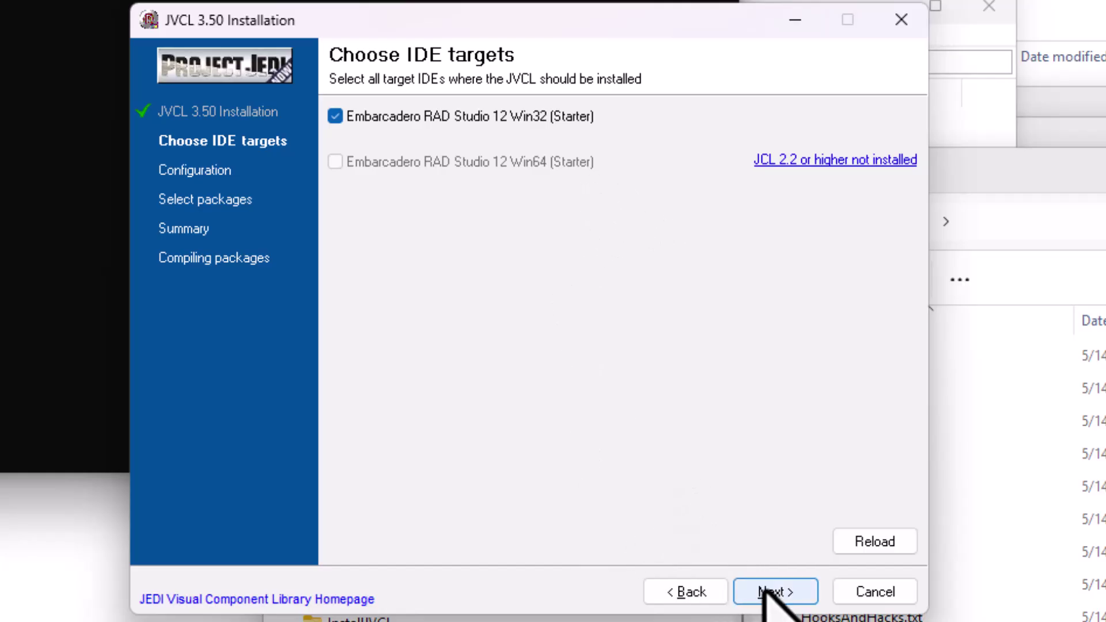
click(782, 590)
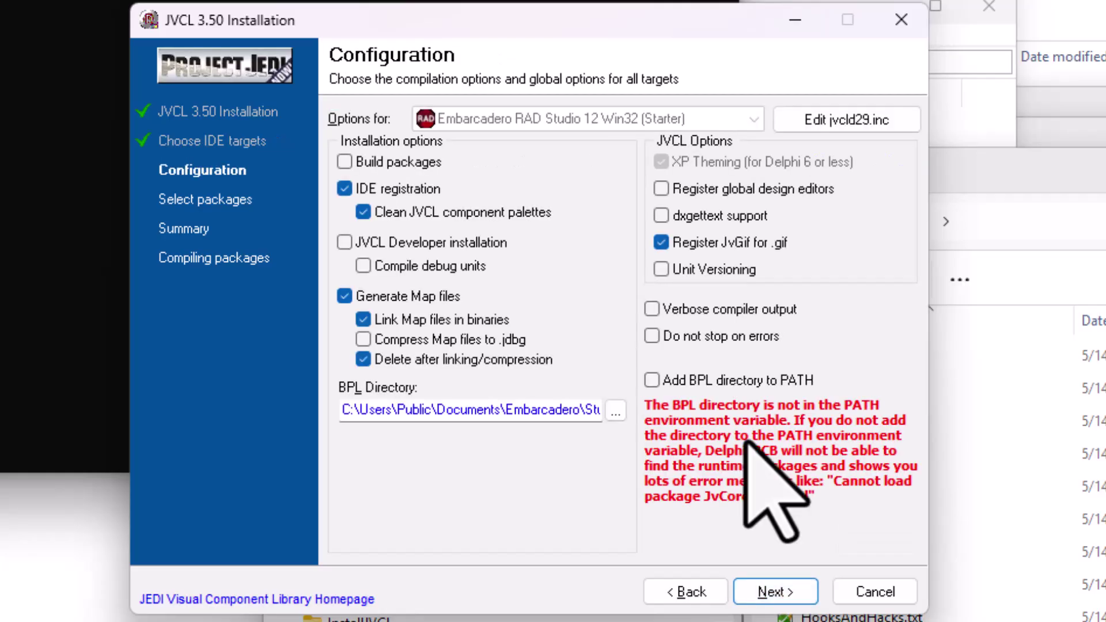
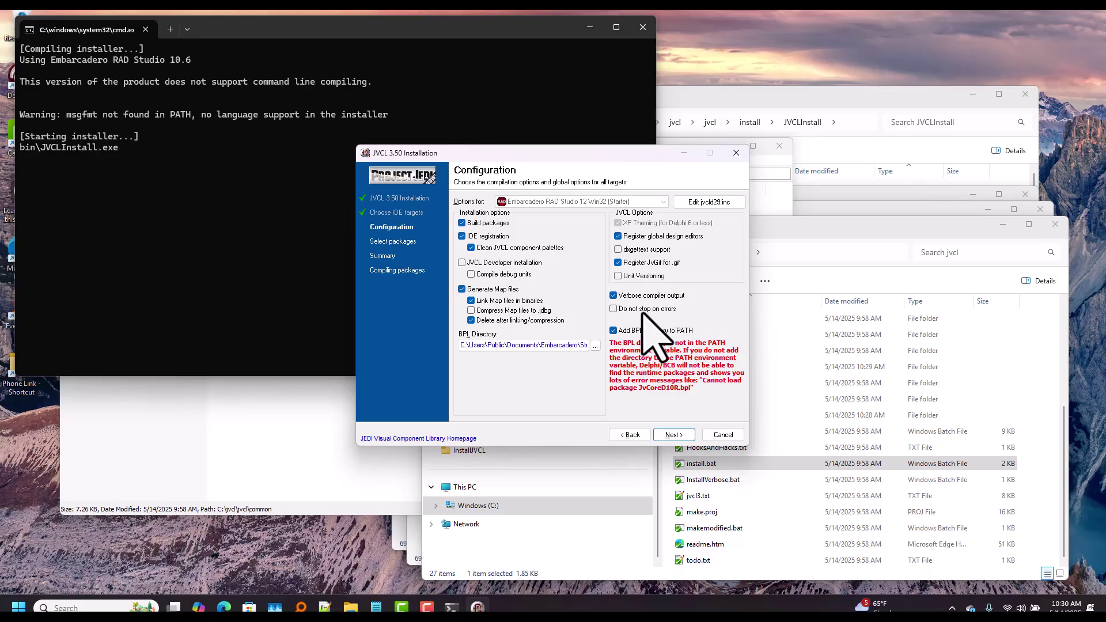
click(675, 435)
click(676, 435)
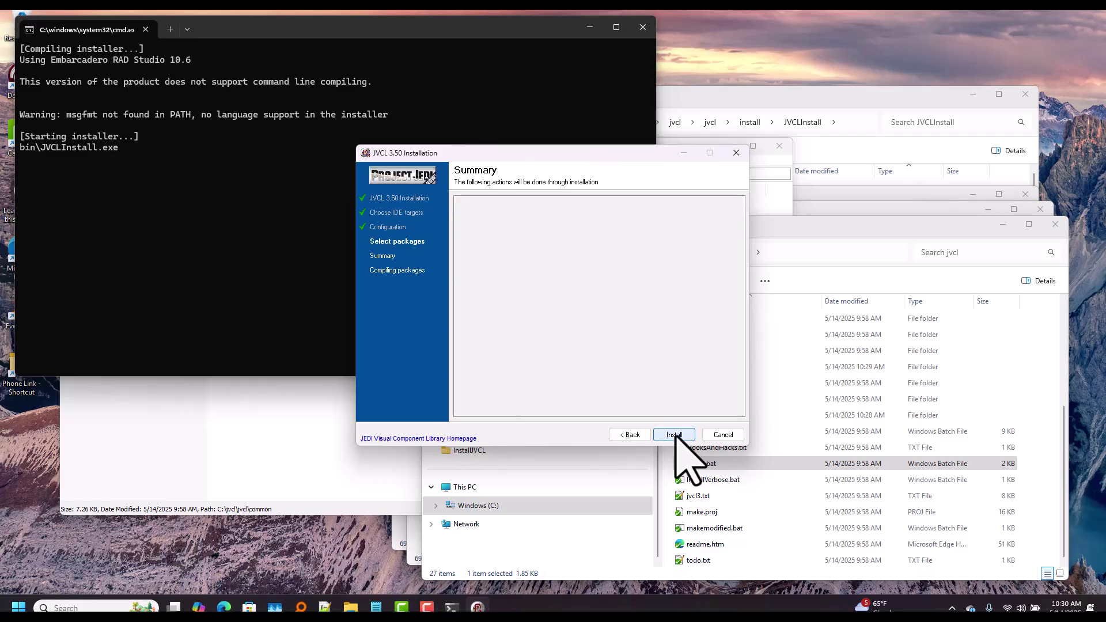
click(675, 435)
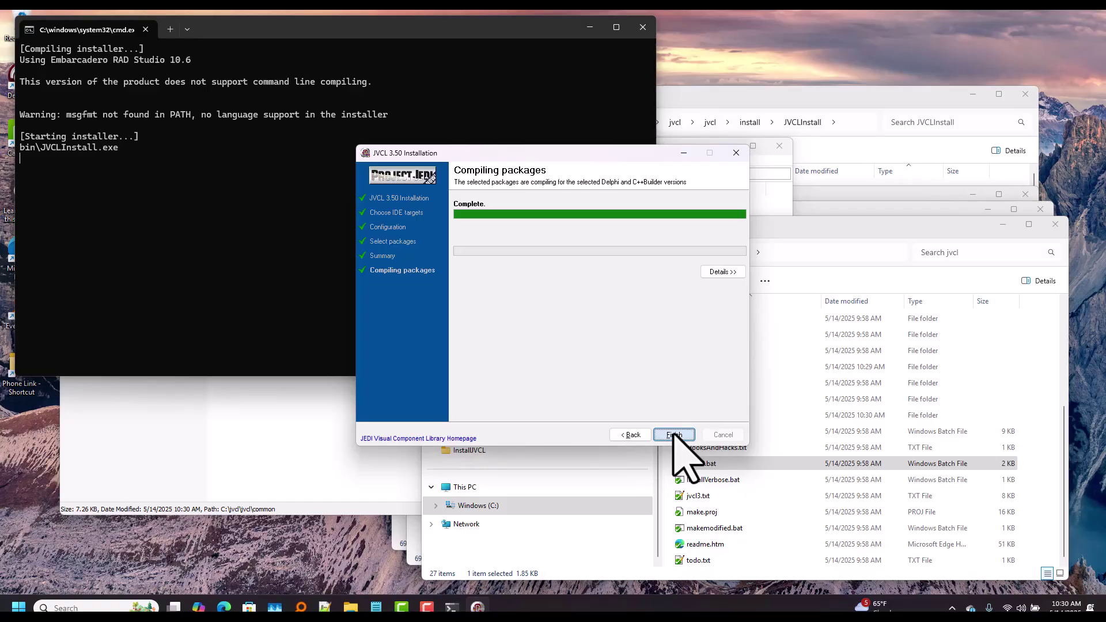
click(674, 435)
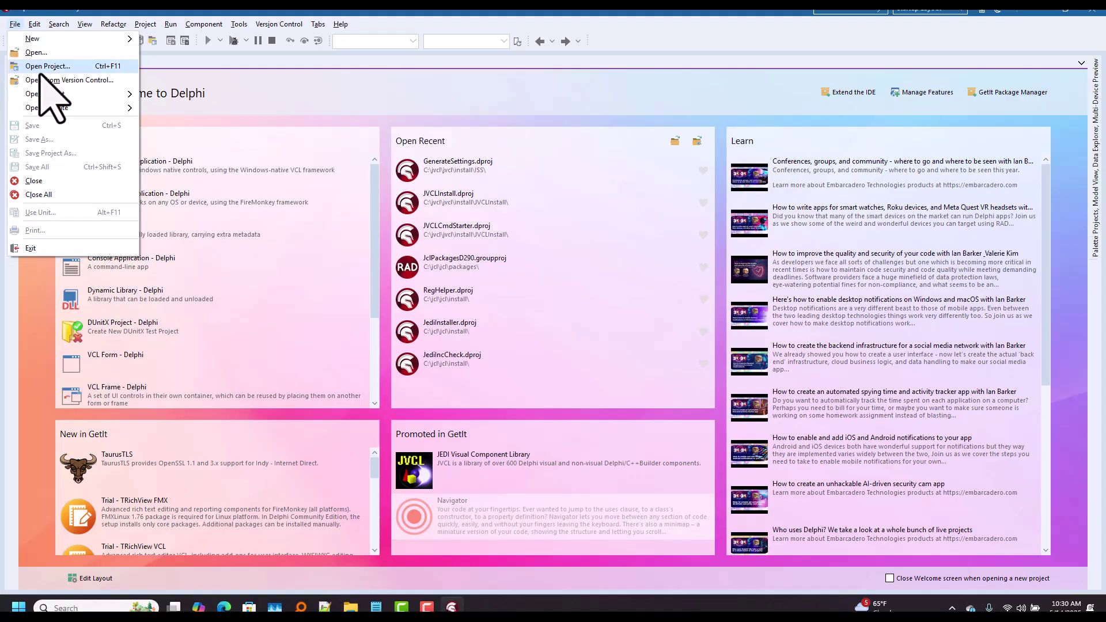
Open the project group D29 Packages.groupproj from C:\jvcl\jvcl\packages in Delphi.
click(36, 69)
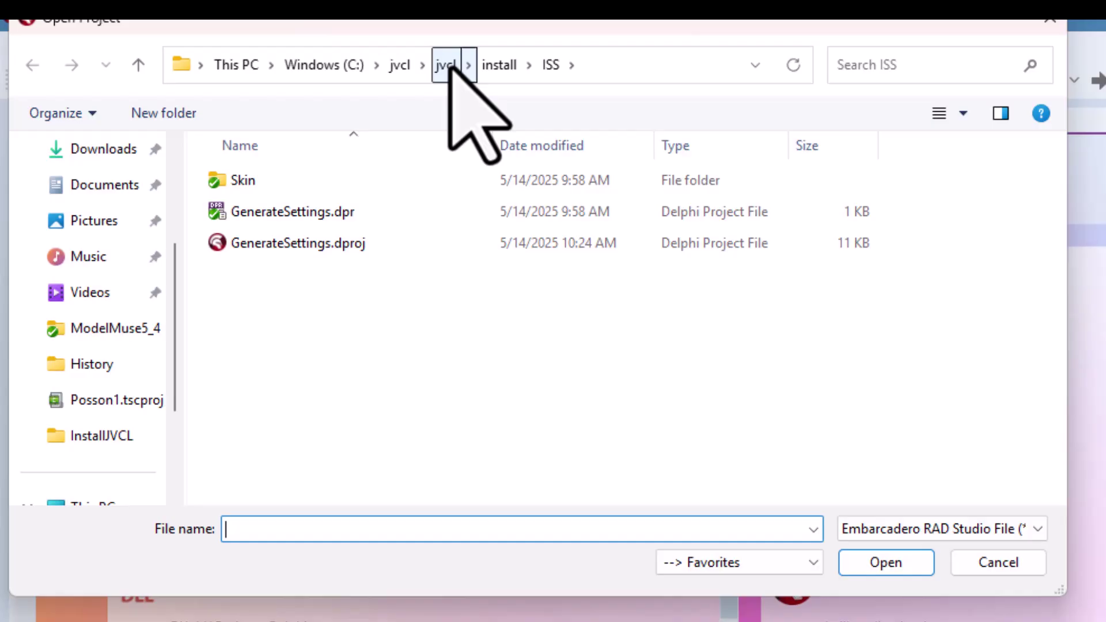
click(452, 66)
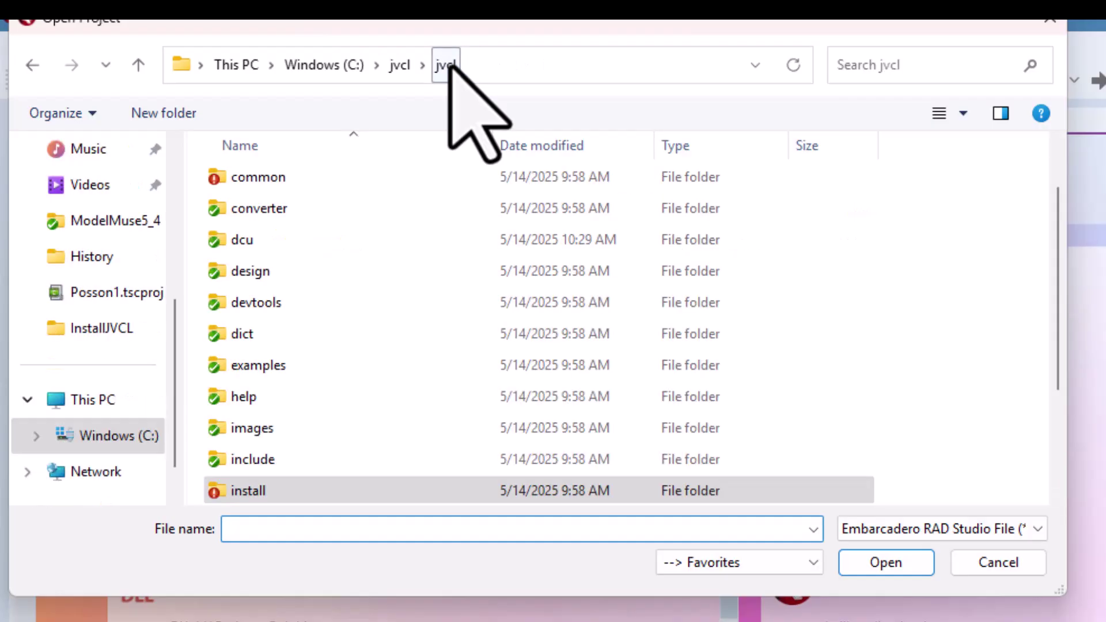
double_click(256, 433)
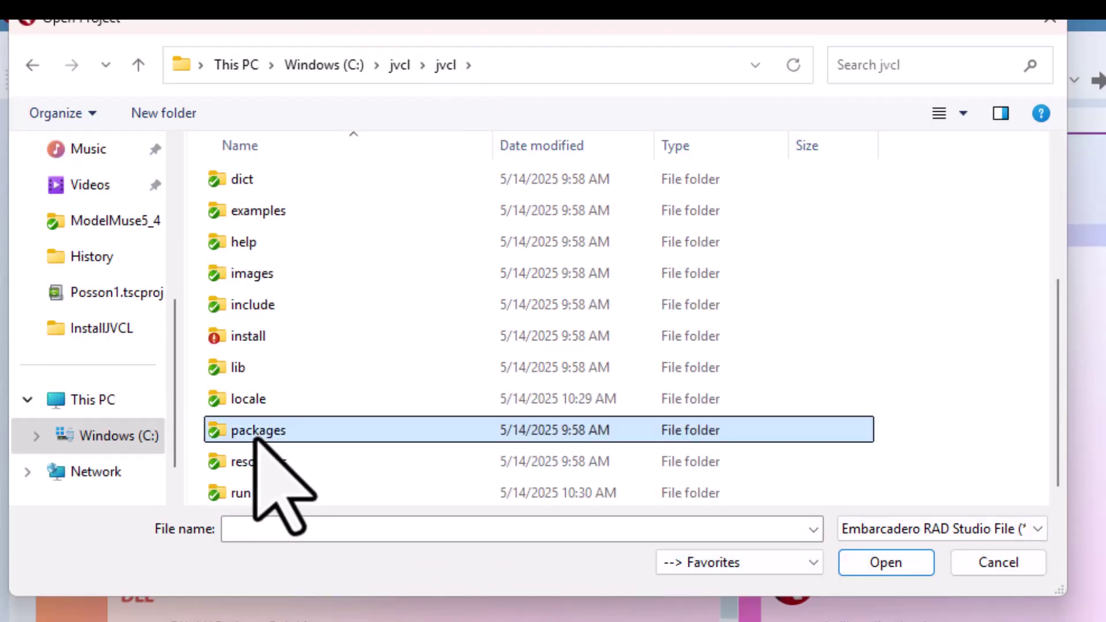
scroll(1031, 473, down, 15)
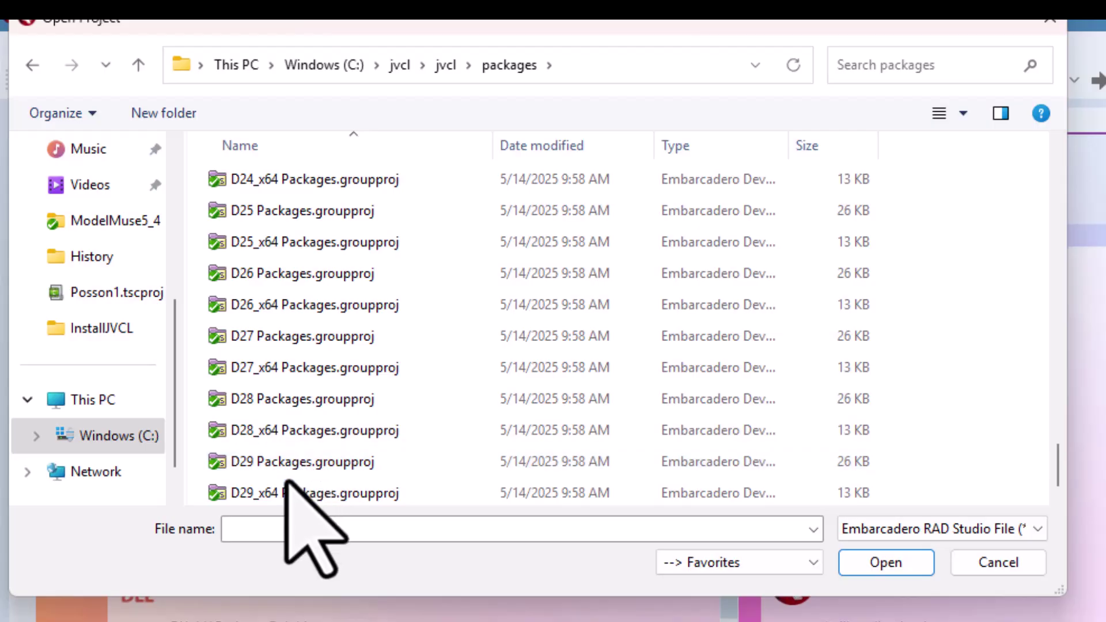
click(313, 465)
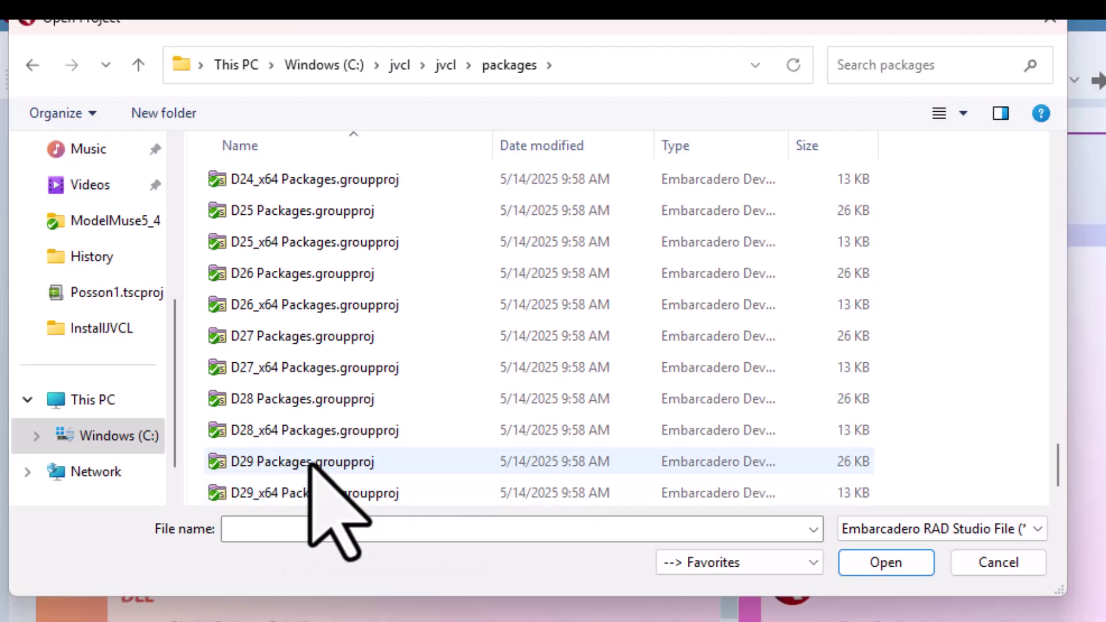
double_click(313, 466)
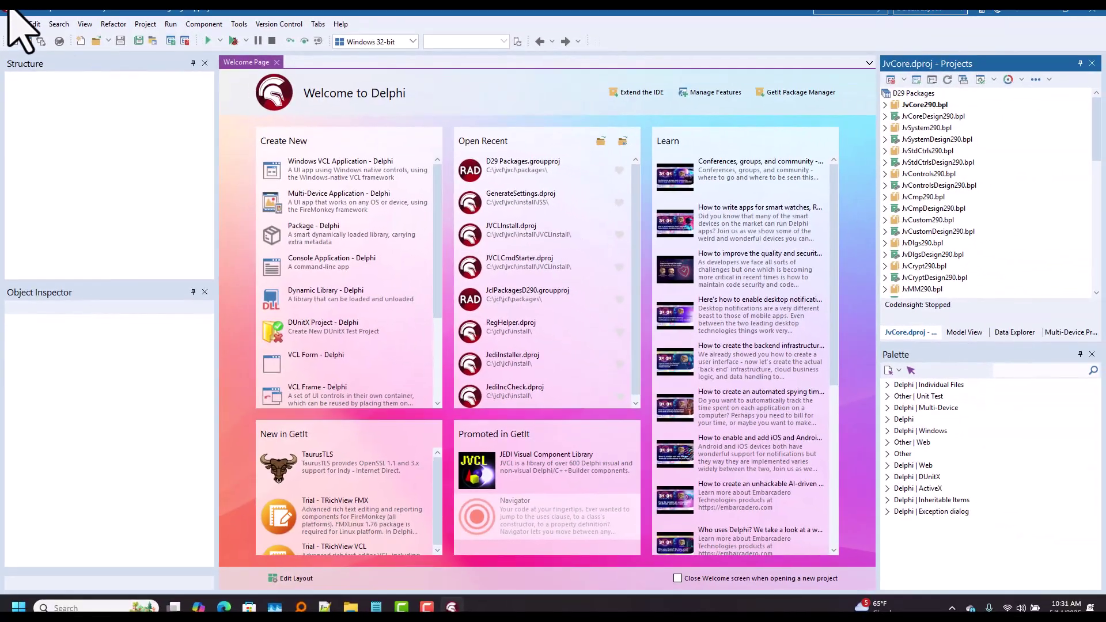
Build all projects in the D29 Packages group, accepting the Community Edition reminder and closing the build dialog.
click(146, 26)
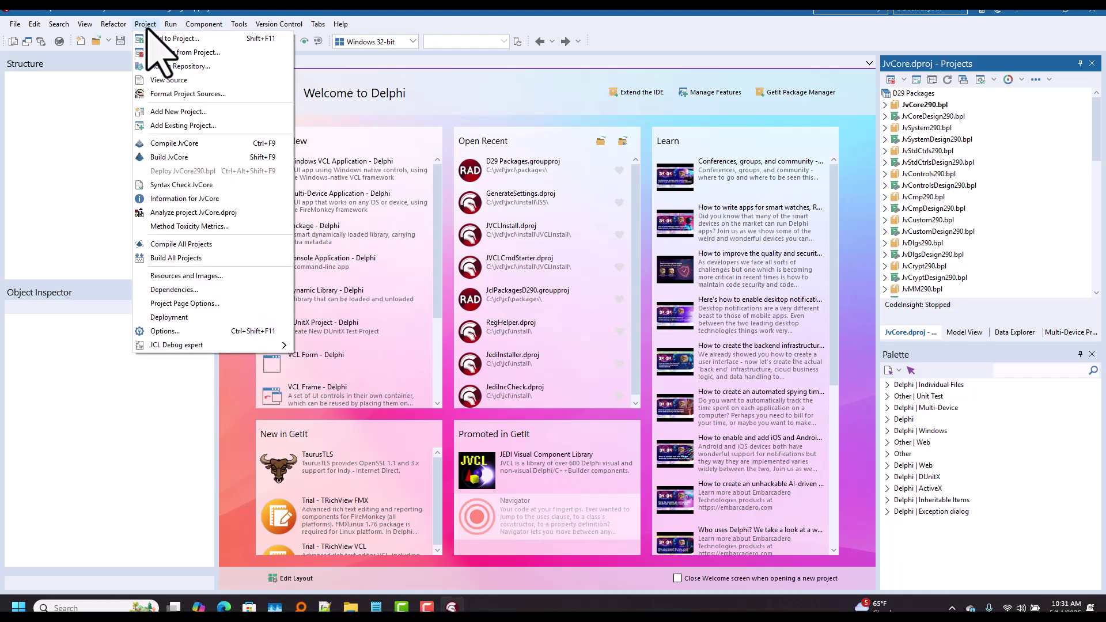
click(173, 258)
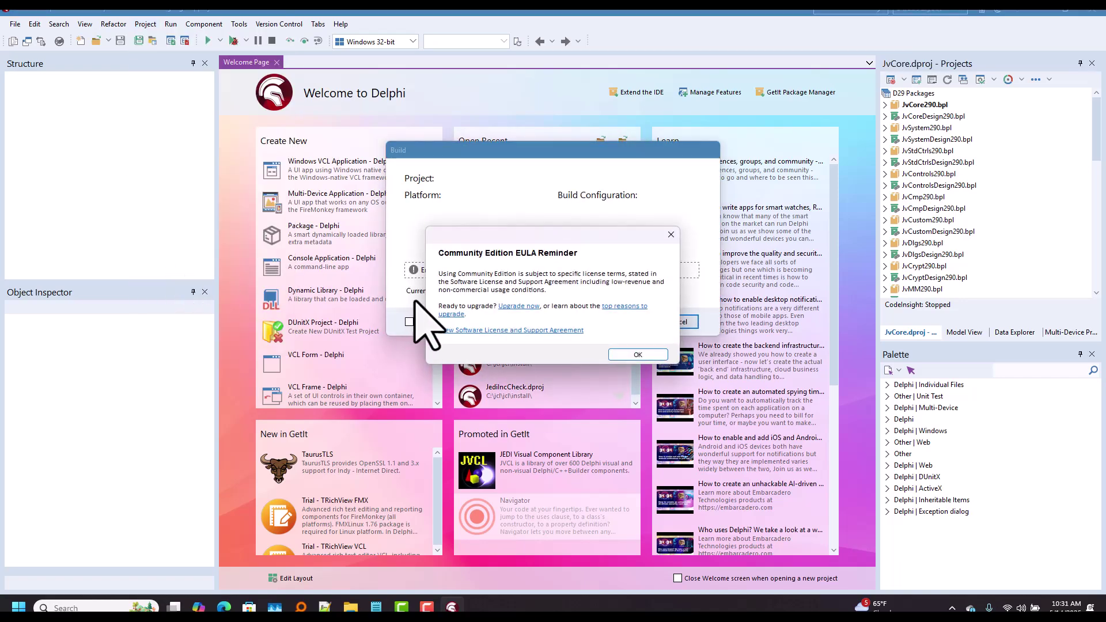
click(654, 355)
click(653, 355)
click(654, 354)
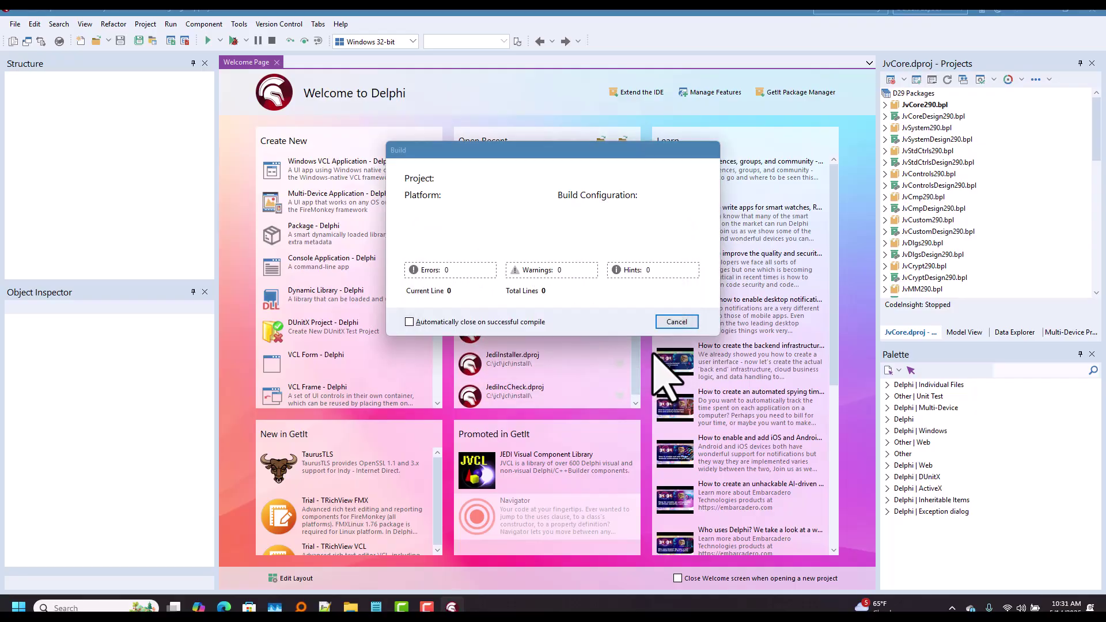
click(654, 354)
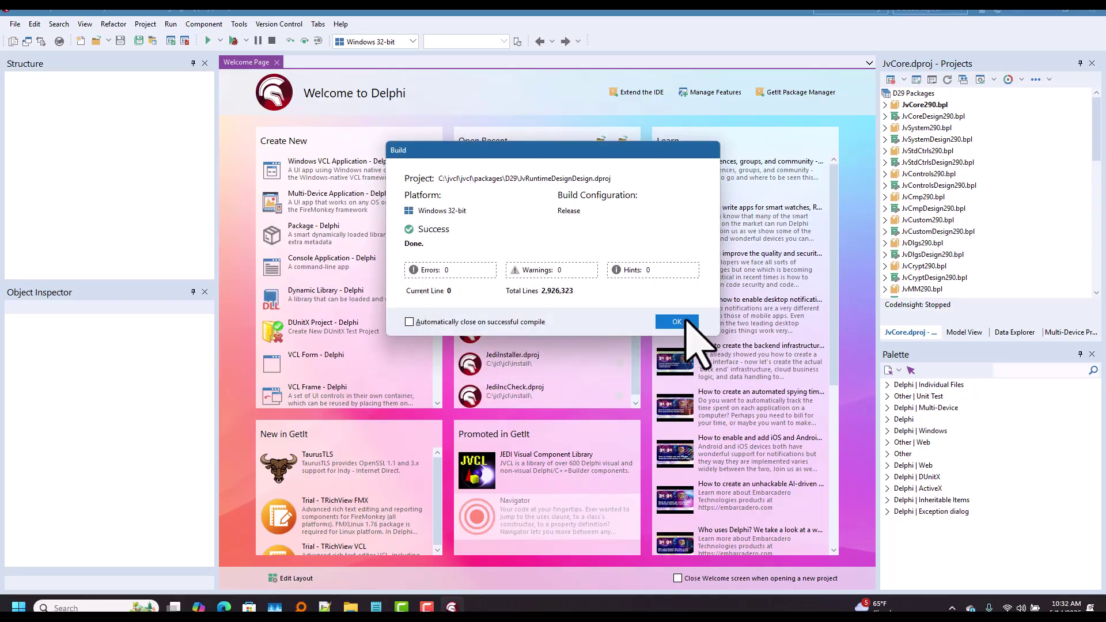
click(686, 320)
Install the design-time packages JvCoreDesign290.bpl and JvSystemDesign290.bpl from the D29 Packages group.
click(918, 118)
right_click(918, 118)
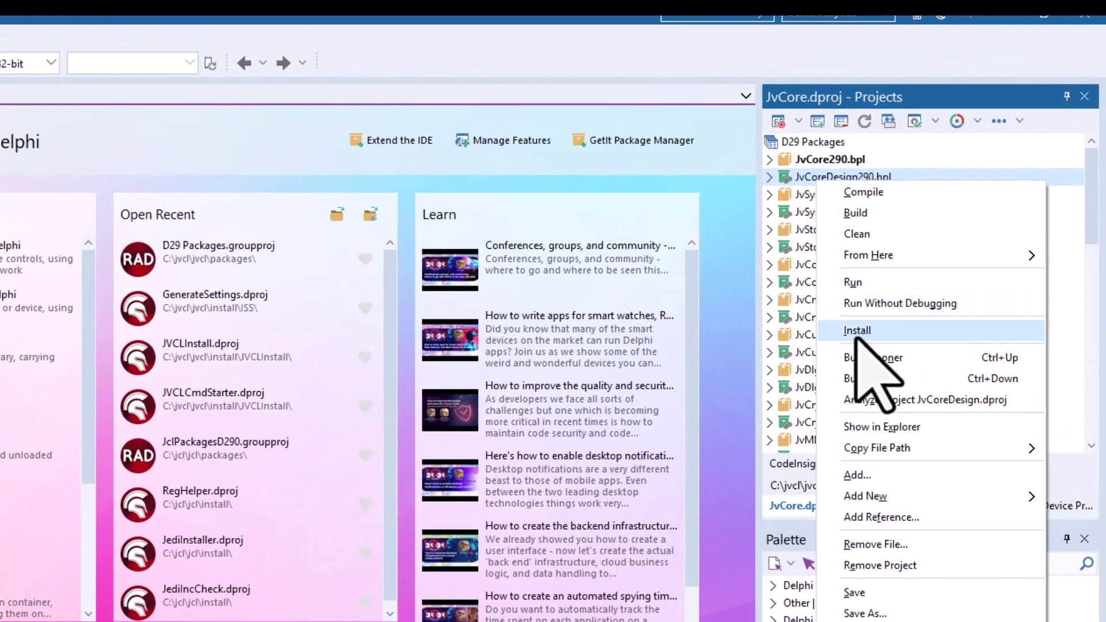
click(856, 333)
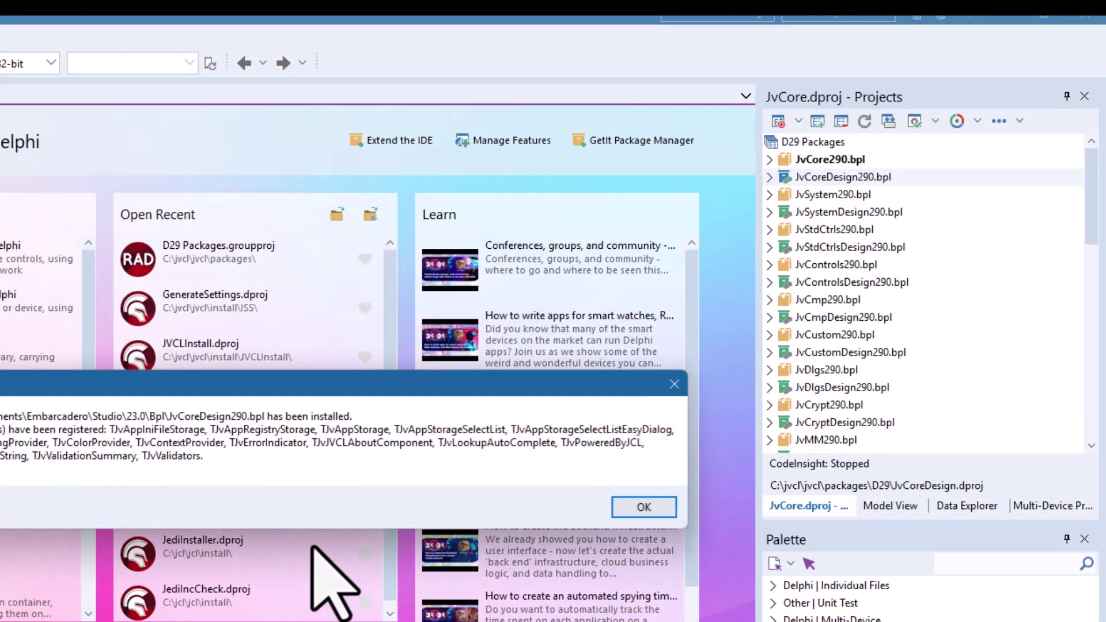
click(645, 510)
click(847, 212)
right_click(847, 212)
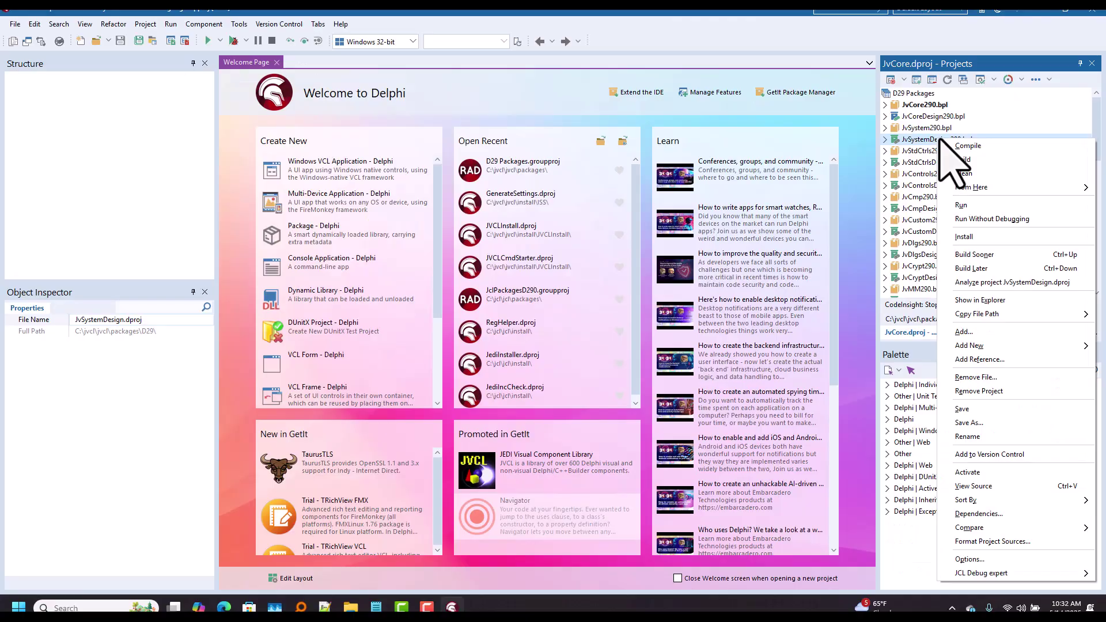
click(917, 373)
key(Return)
Install JvStdCtrlsDesign290.bpl, JvControlsDesign290.bpl and the remaining design-time packages down to JvRuntimeDesignDesign290.bpl.
right_click(935, 164)
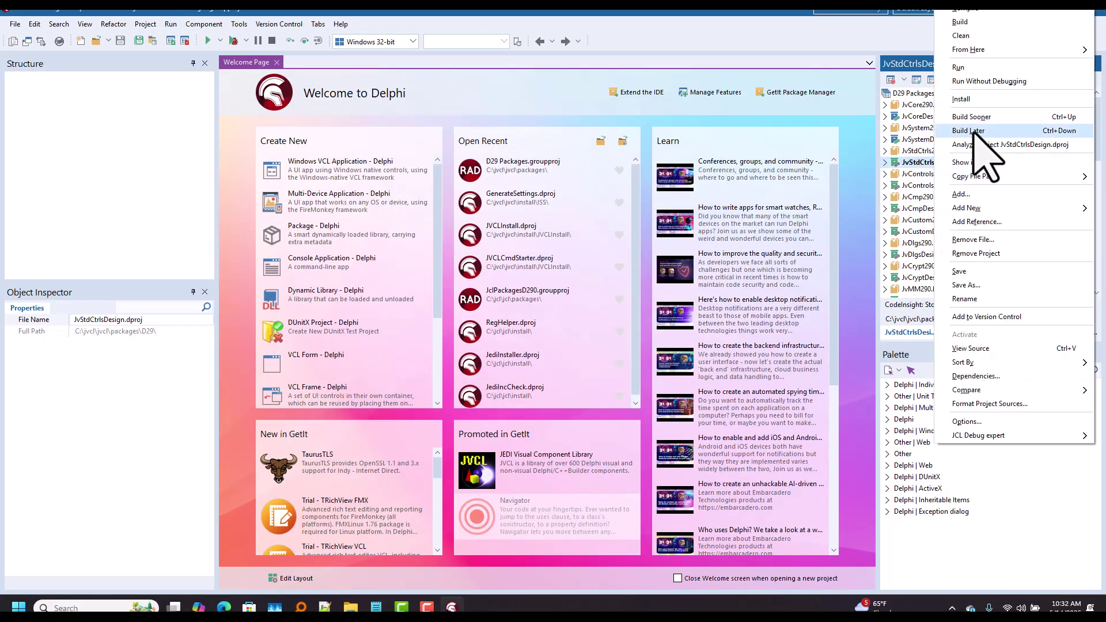
click(970, 98)
key(Return)
right_click(945, 186)
click(970, 98)
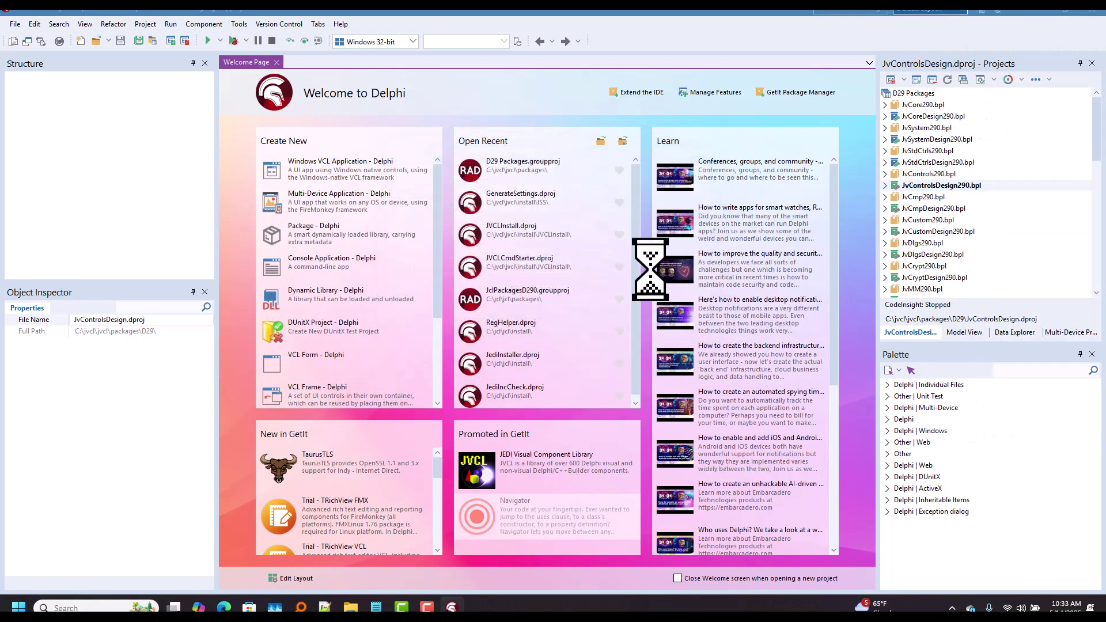
click(807, 365)
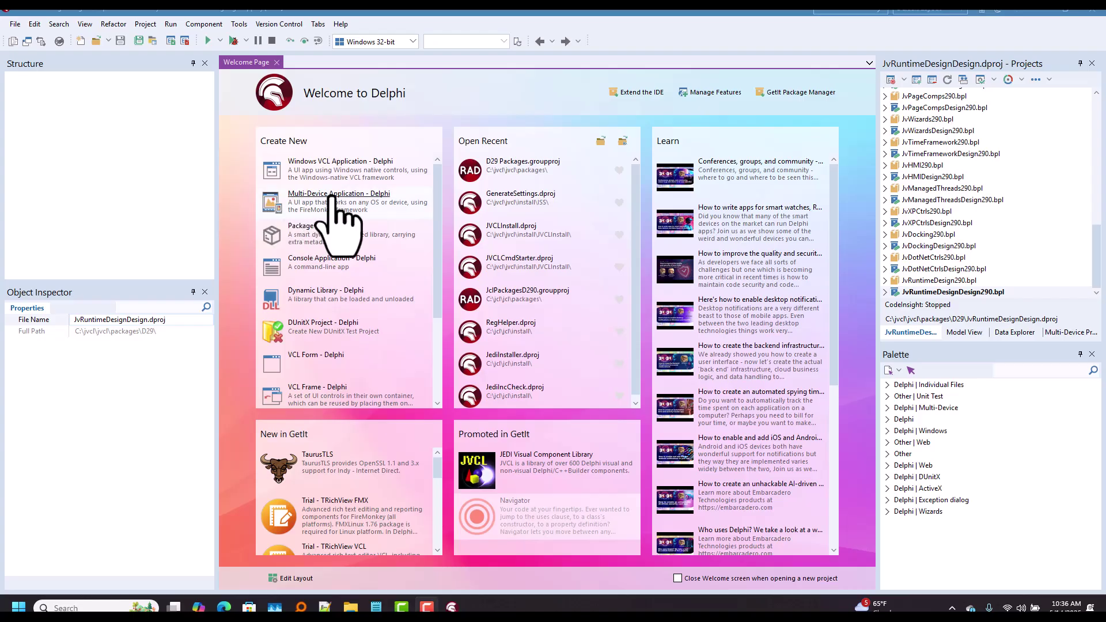
Open the project group D29_x64 Packages.groupproj from the packages folder, discarding changes to the currently open projects.
click(12, 27)
click(28, 67)
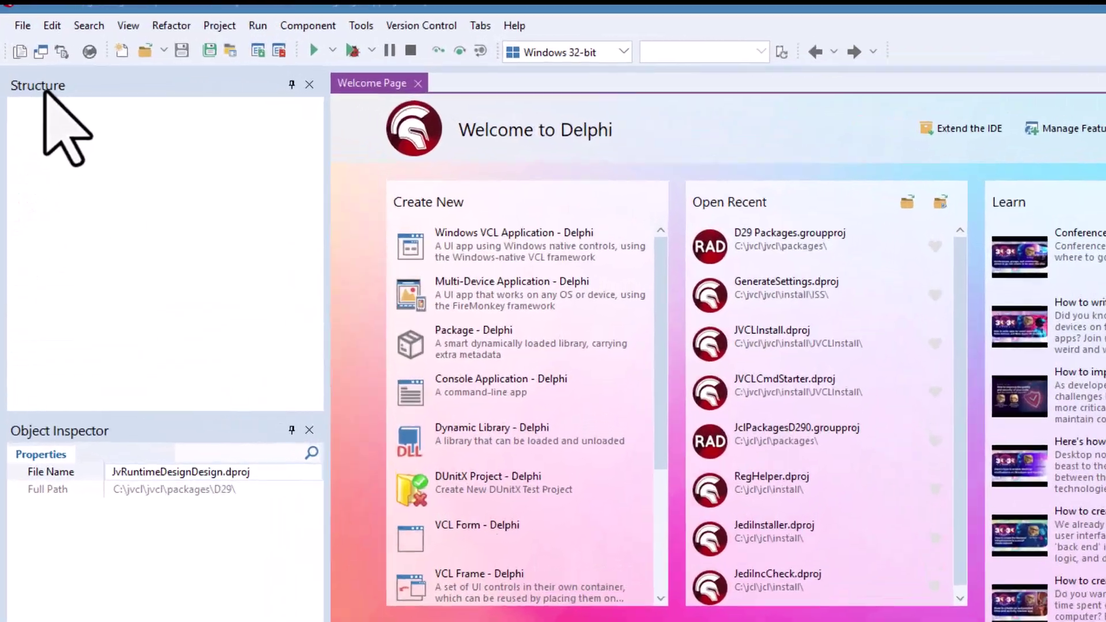
drag(1036, 124, 1034, 428)
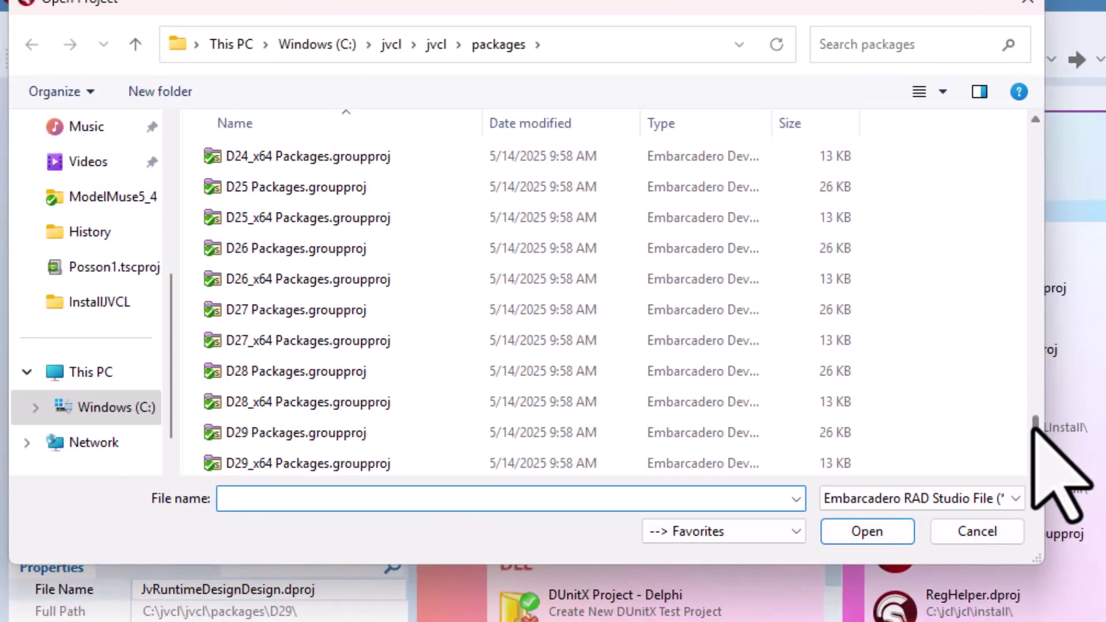
double_click(311, 464)
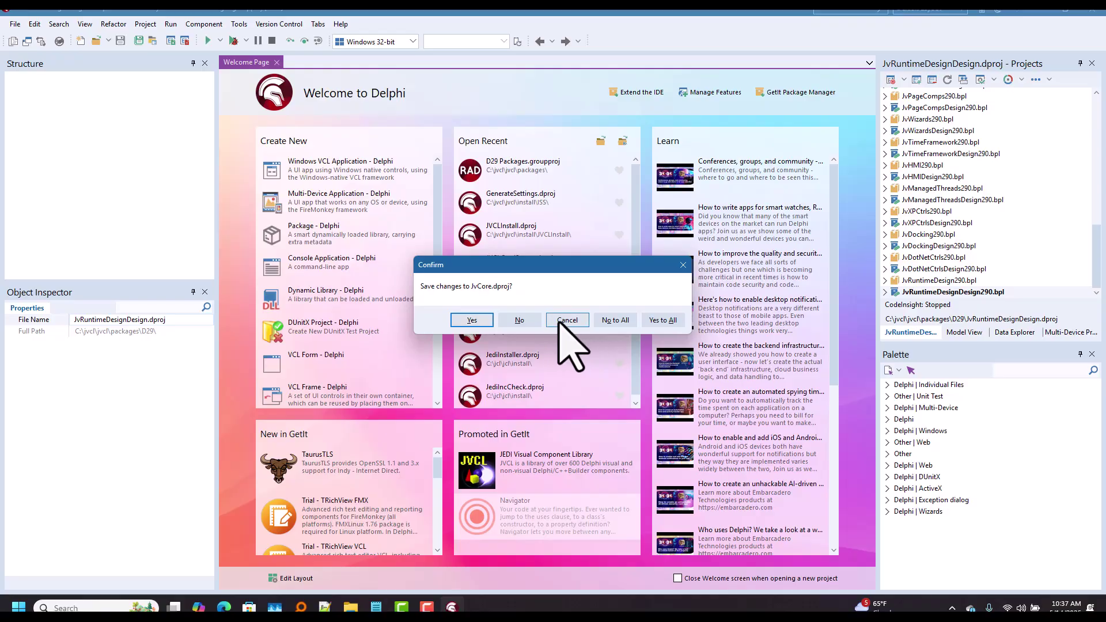
click(614, 320)
click(576, 320)
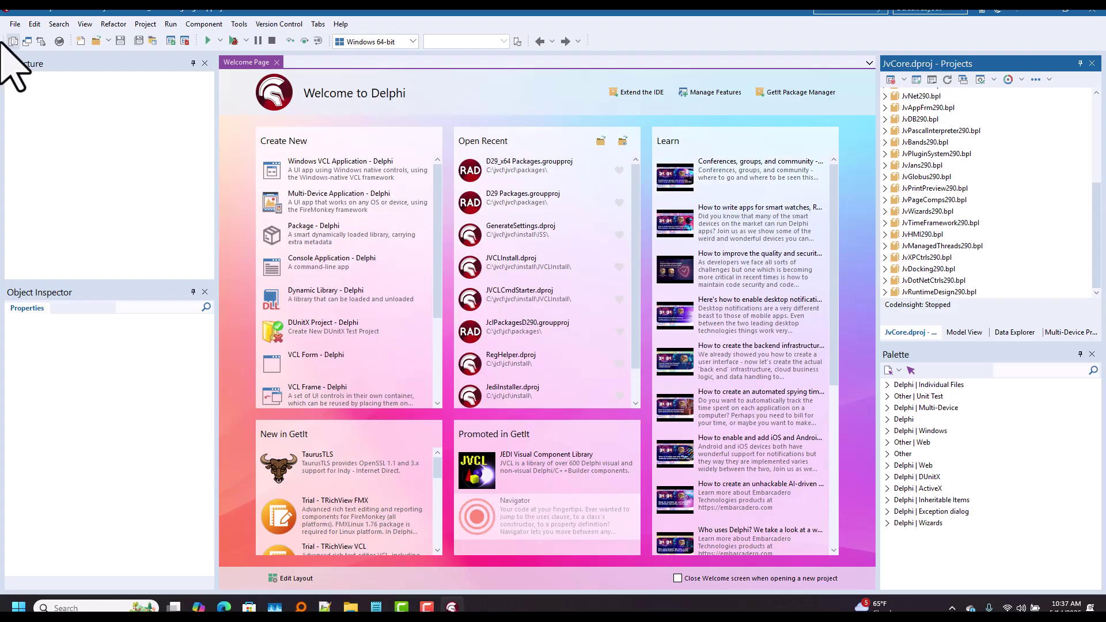
Build all projects in the D29_x64 Packages group for Windows 64-bit and close the build dialog.
click(145, 24)
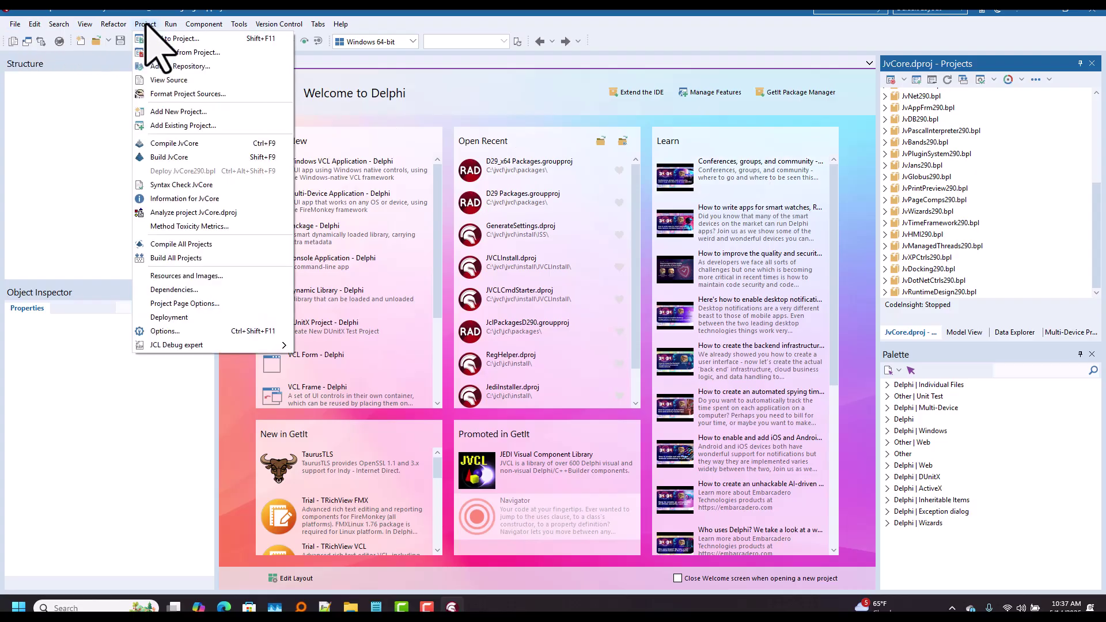
click(174, 259)
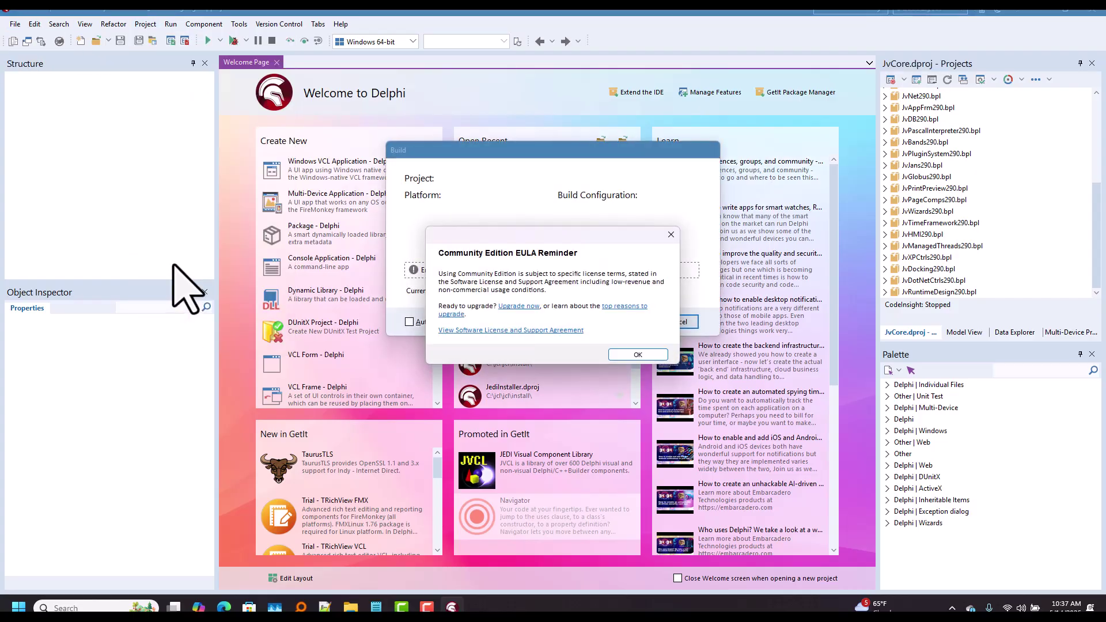
click(644, 354)
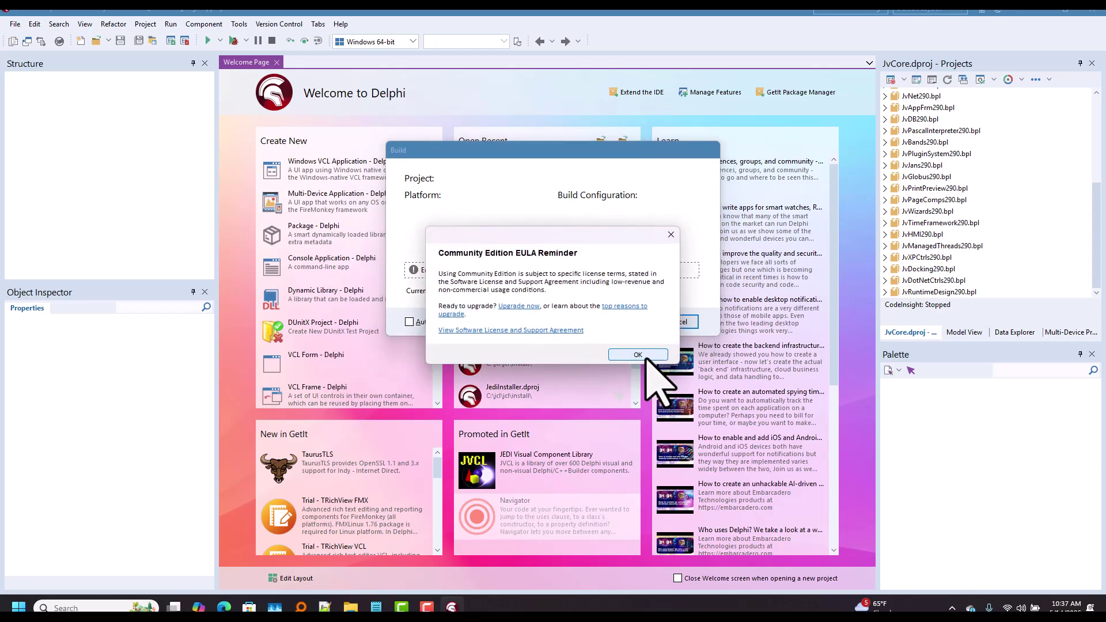
click(647, 355)
click(648, 352)
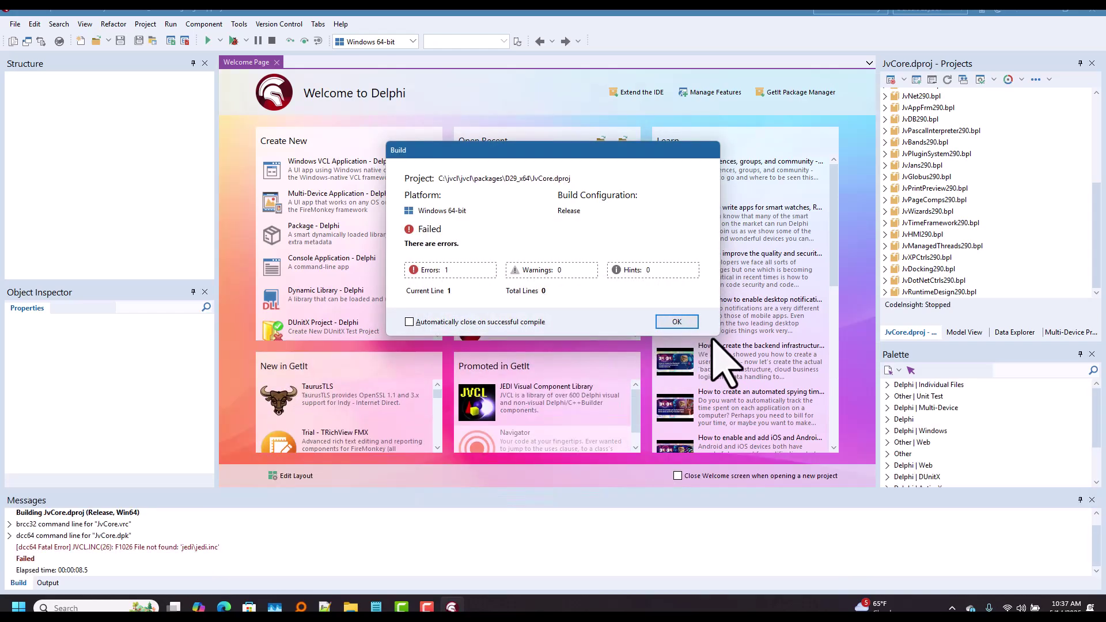
click(691, 323)
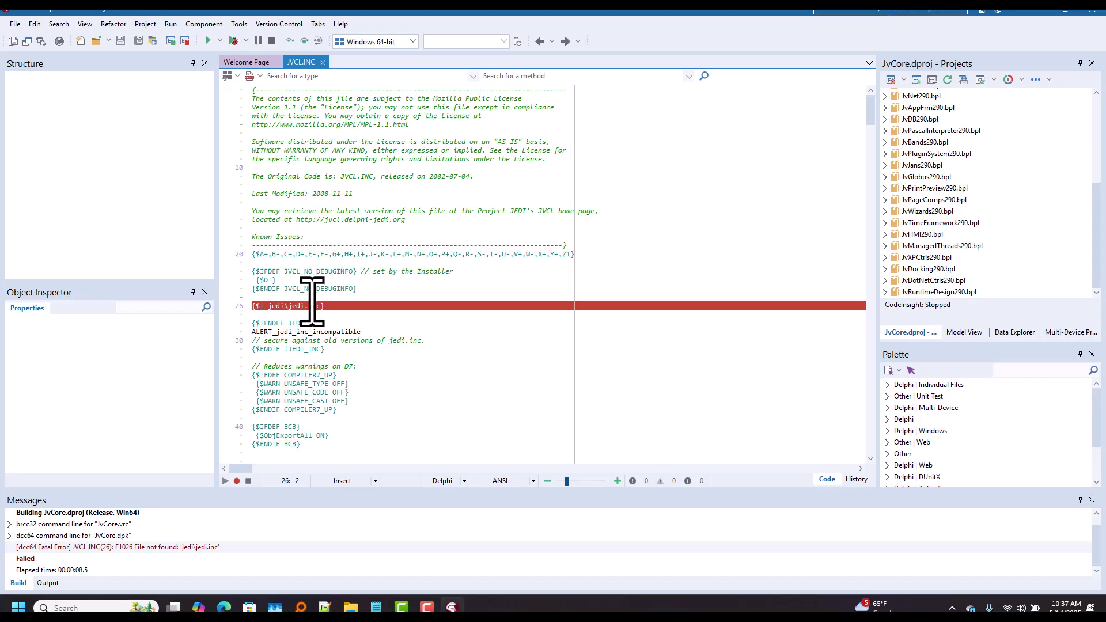
Switch to Everything and search for every copy of jvcl.inc.
click(299, 607)
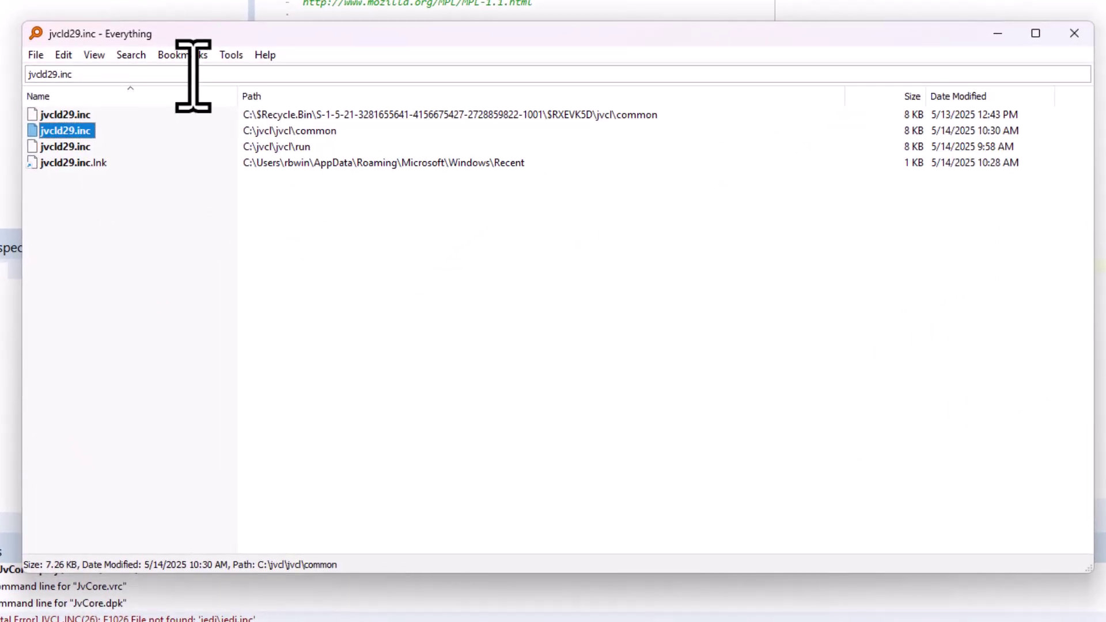
drag(128, 68, 3, 72)
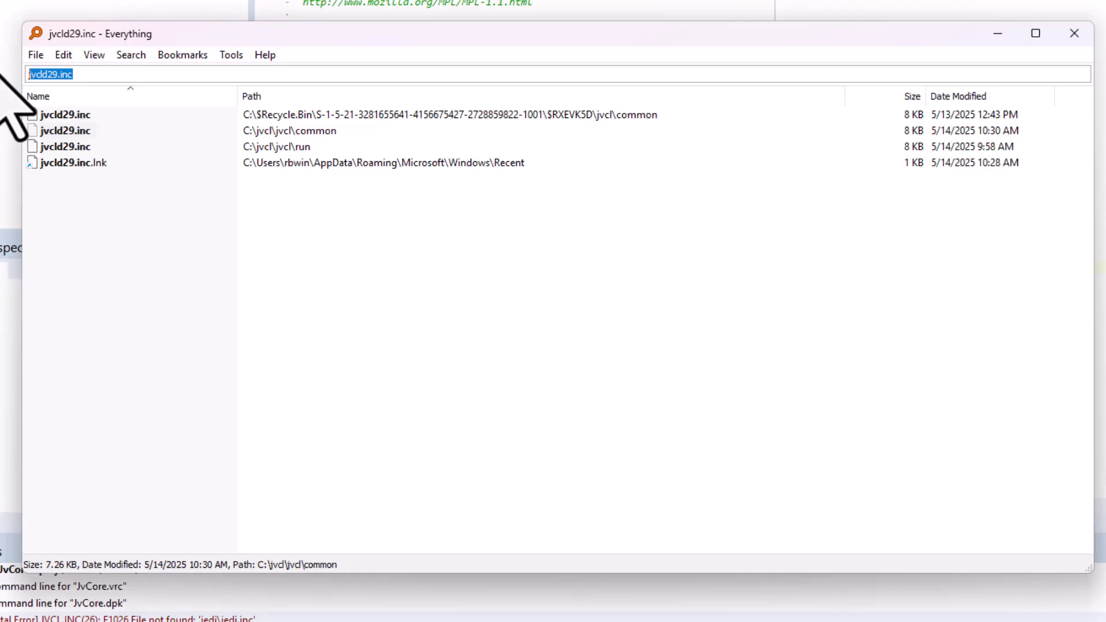
text(jvcl.inc)
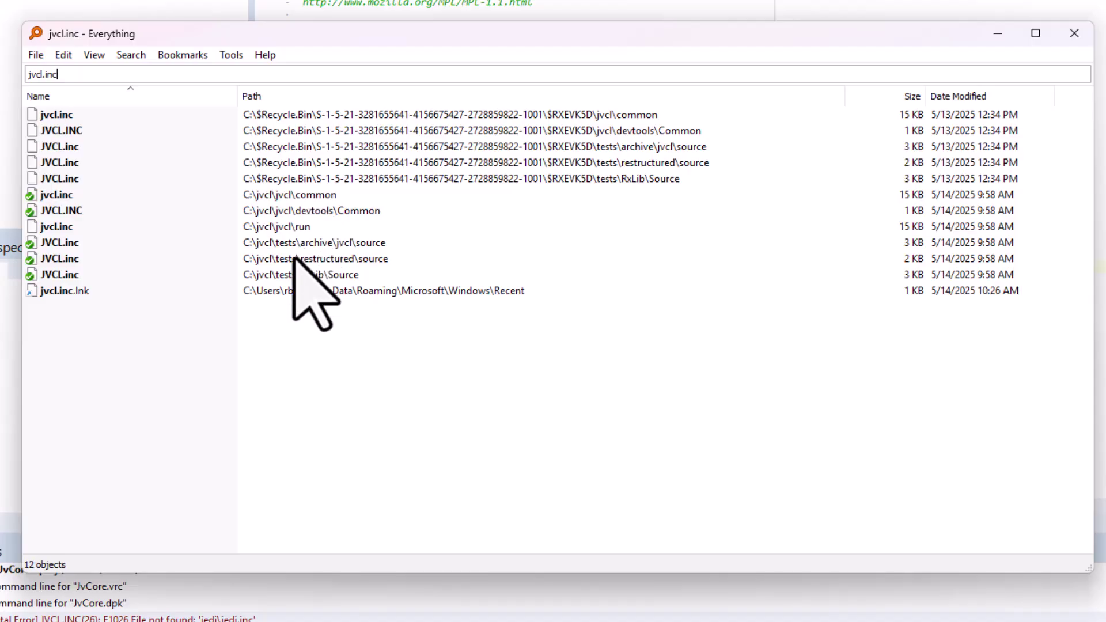
Create a folder named jedi inside C:\jvcl\jvcl\common.
mouse_move(689, 620)
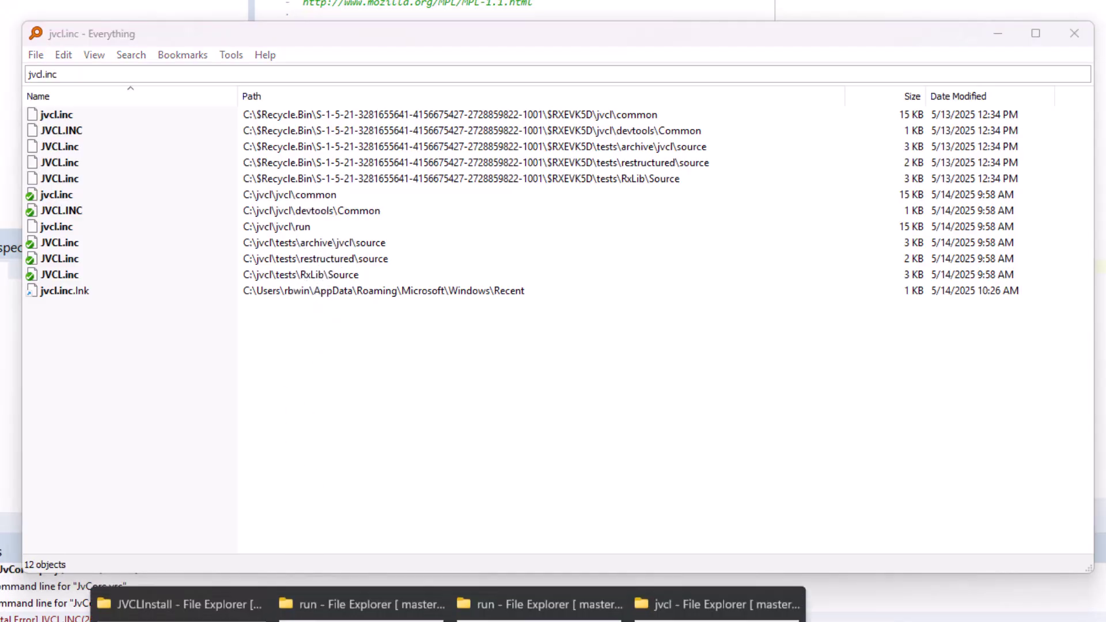
click(1014, 602)
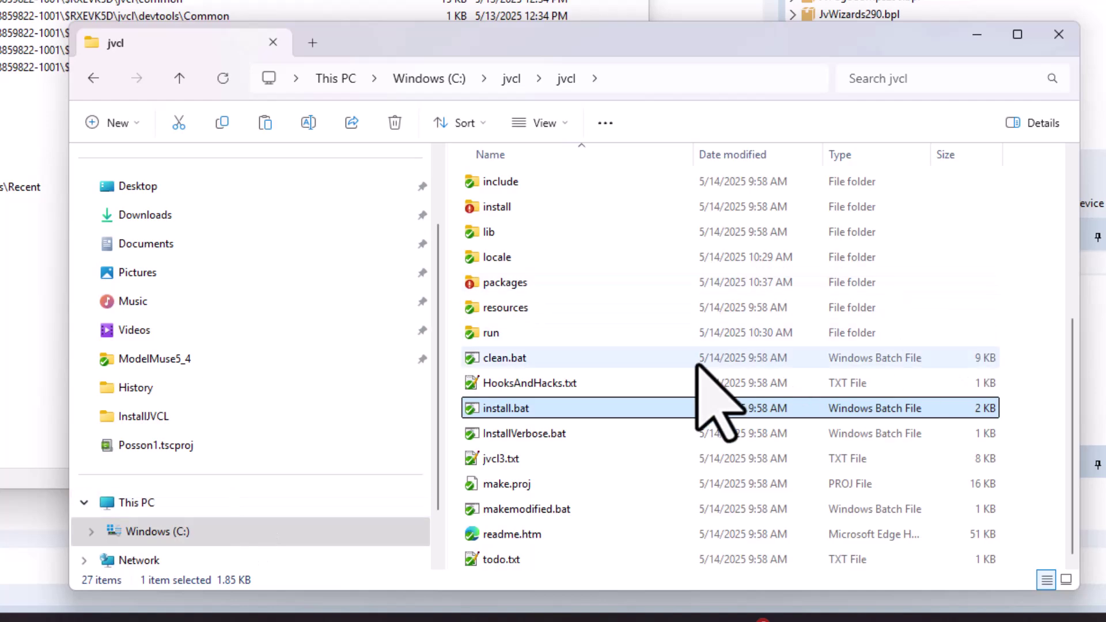
scroll(939, 283, up, 4)
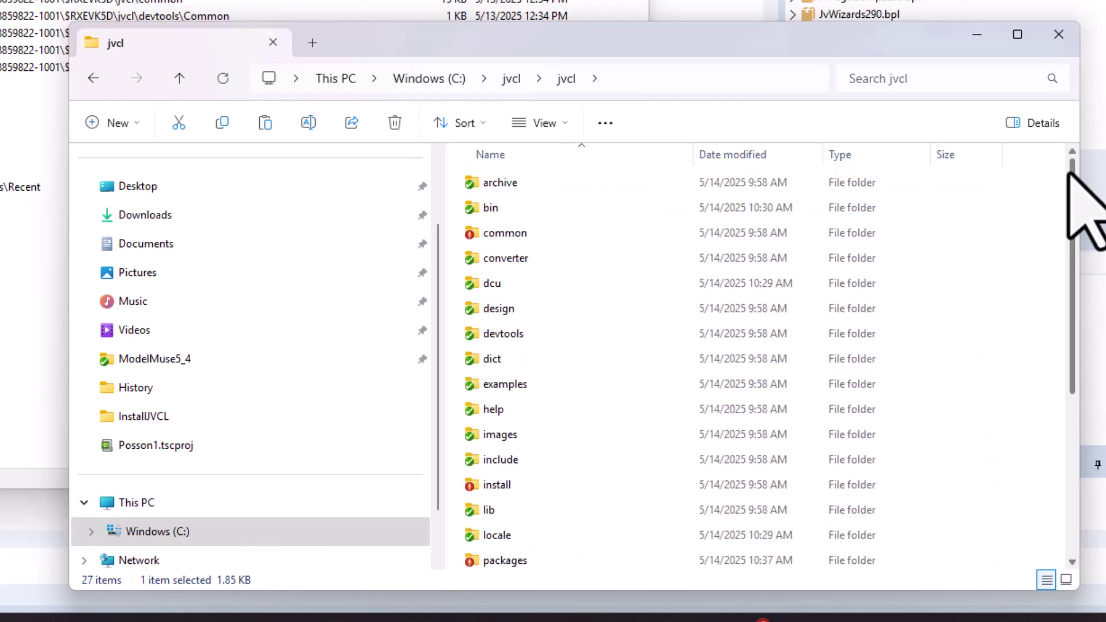
double_click(506, 238)
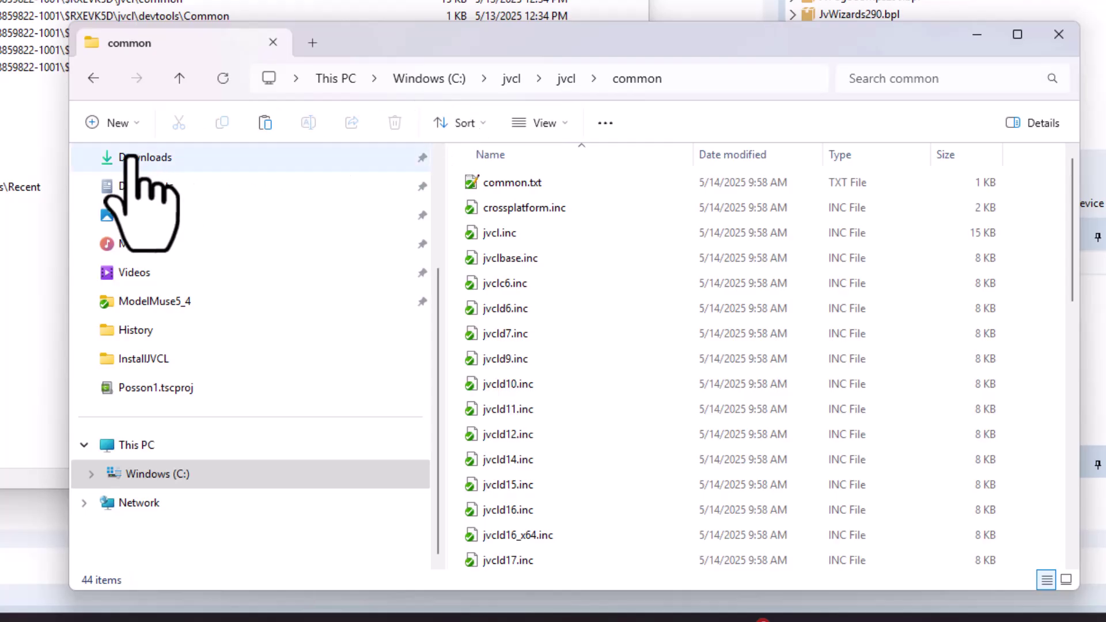
click(118, 124)
click(130, 166)
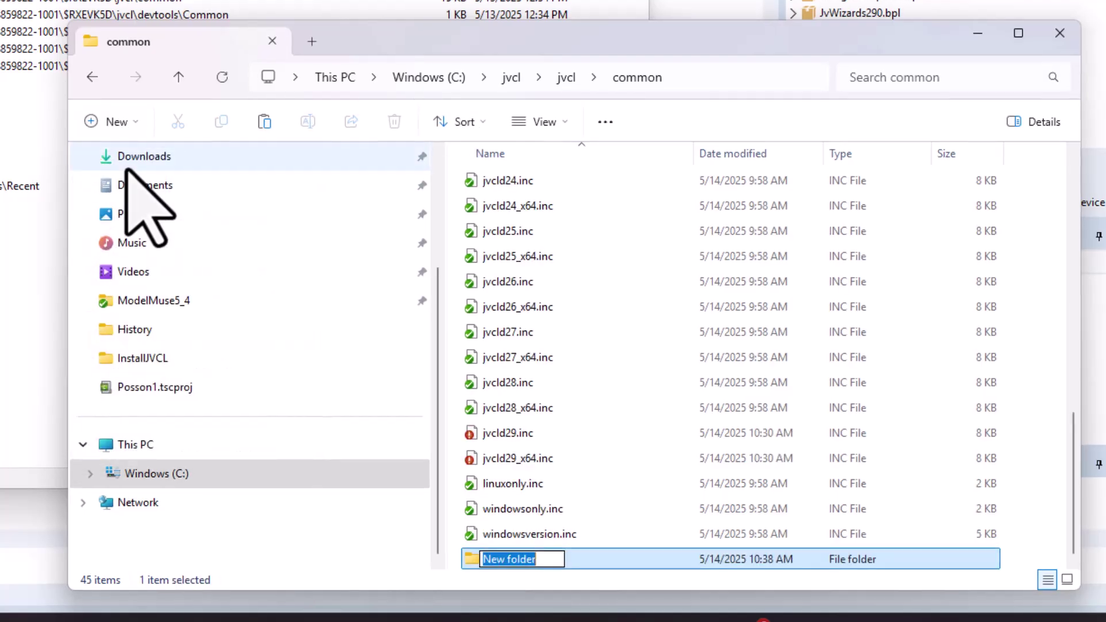
text(jedi)
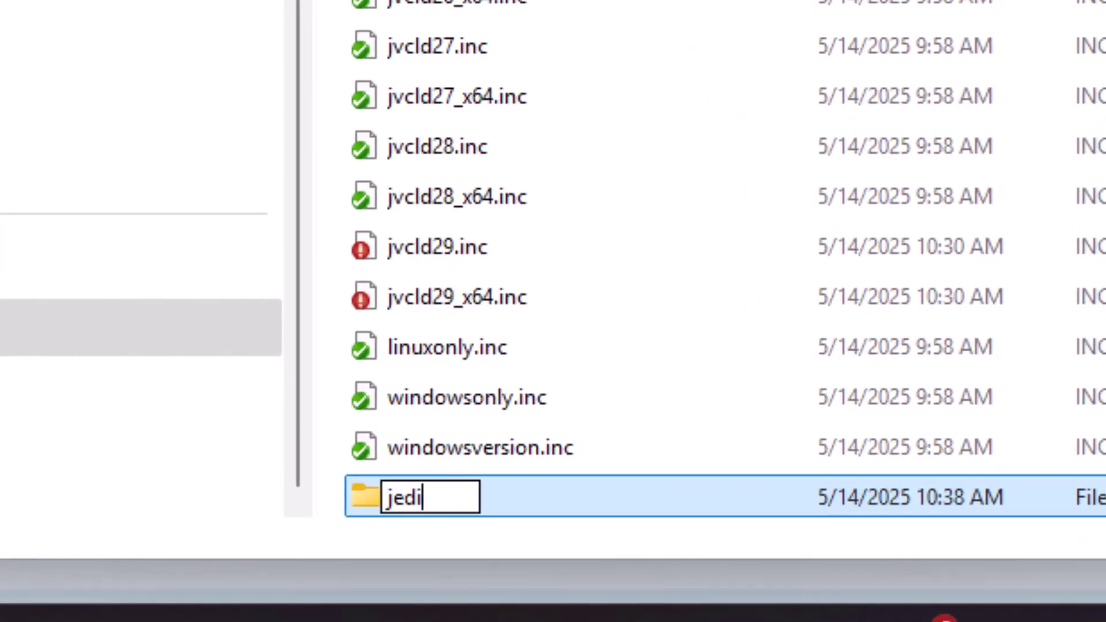
click(555, 494)
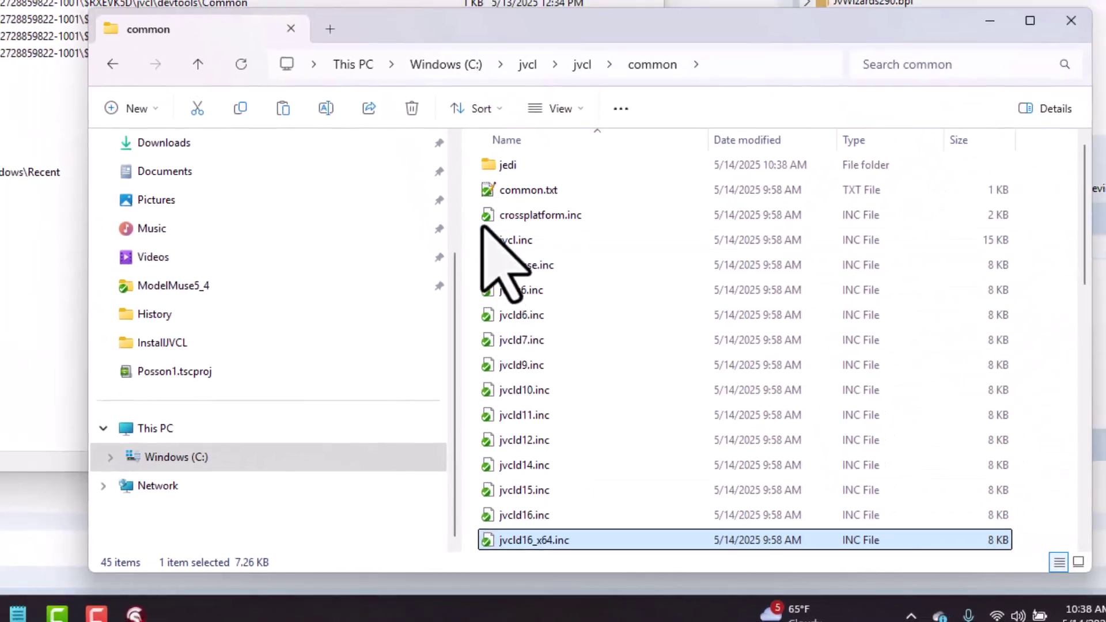
Copy jedi.inc from C:\jedi into the new C:\jvcl\jvcl\common\jedi folder.
double_click(493, 164)
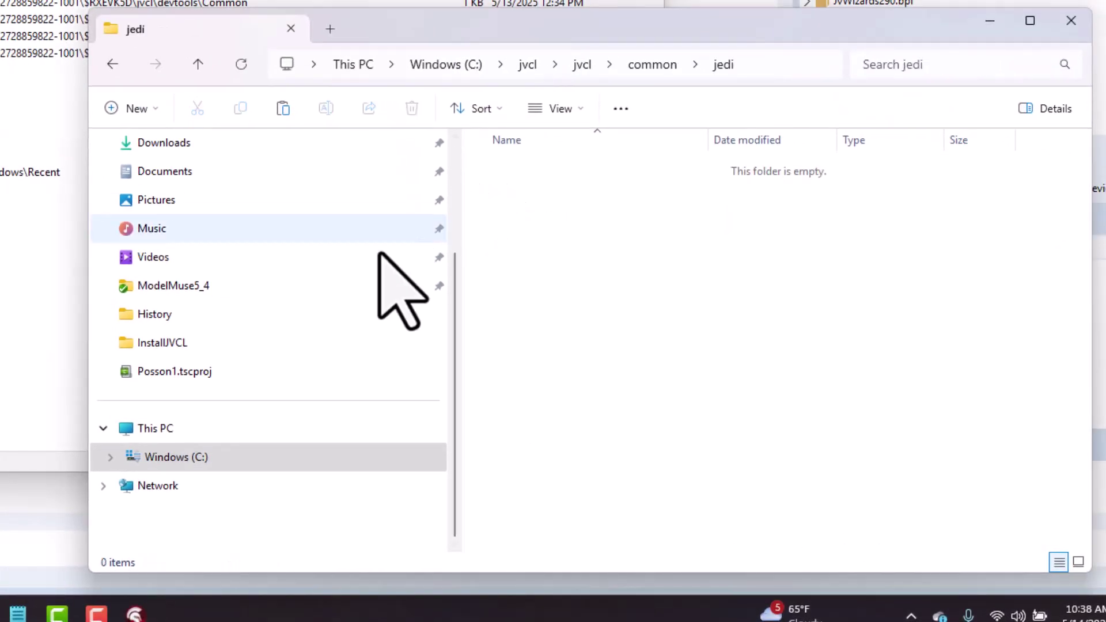
mouse_move(300, 614)
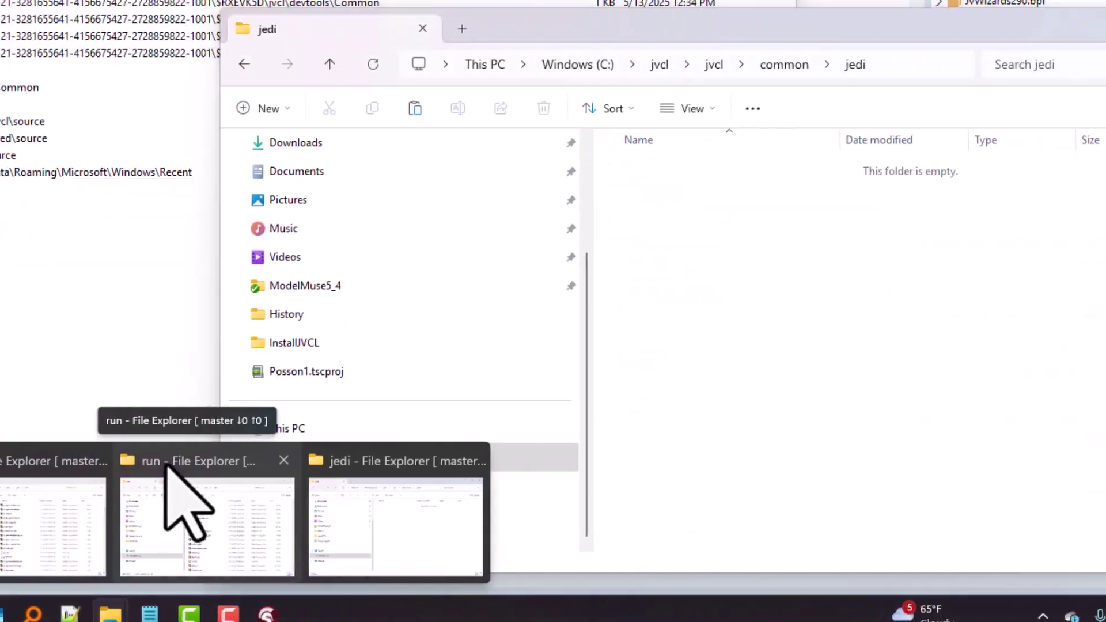
click(314, 501)
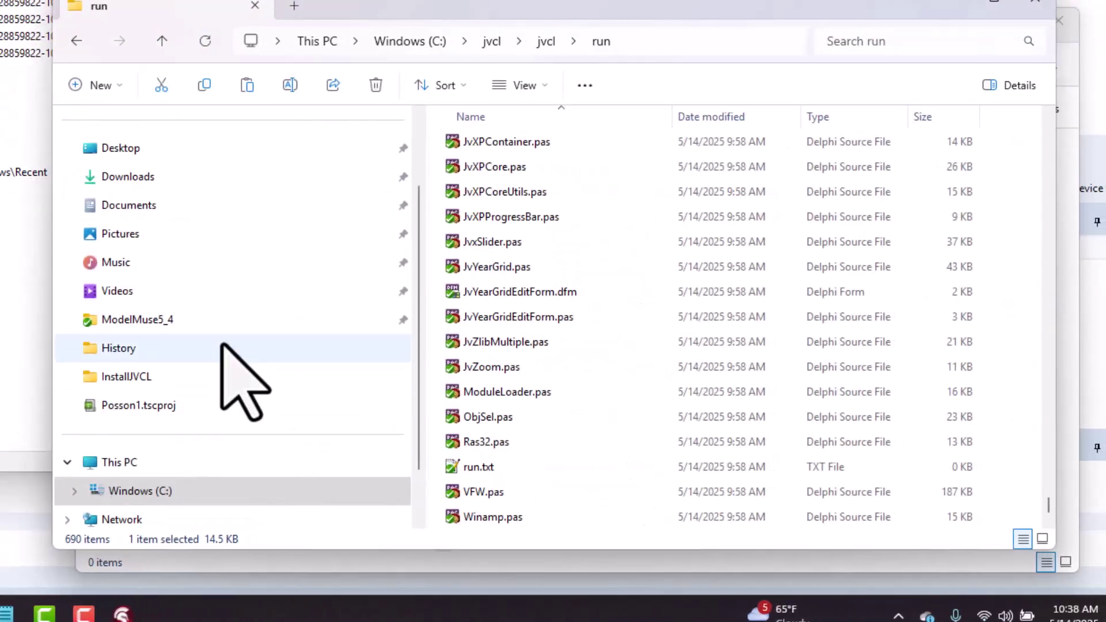
click(426, 41)
double_click(519, 377)
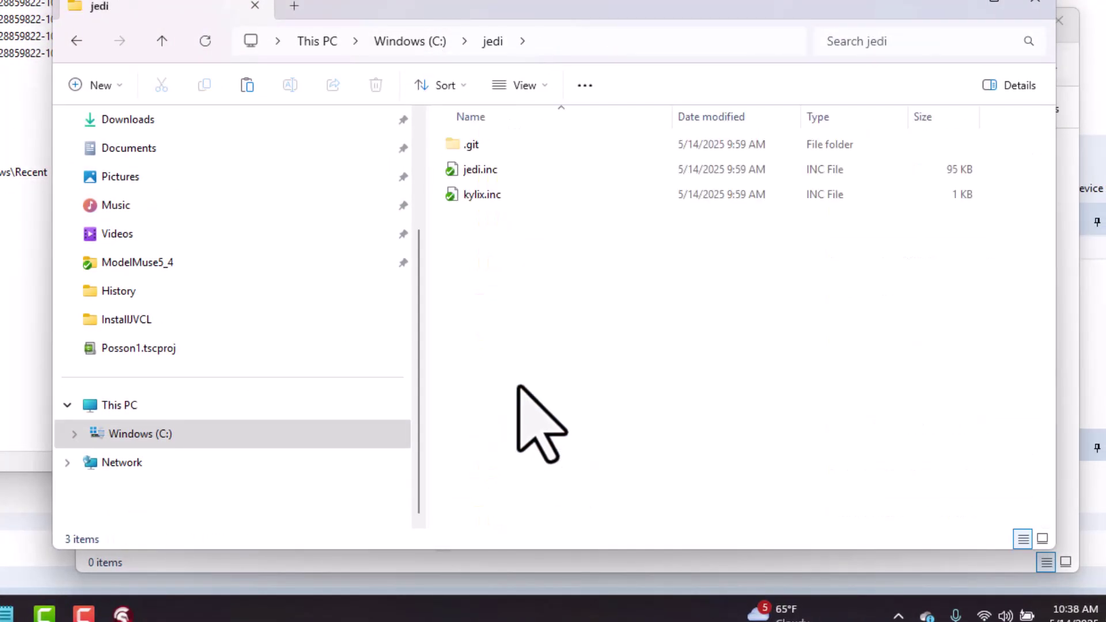
click(473, 171)
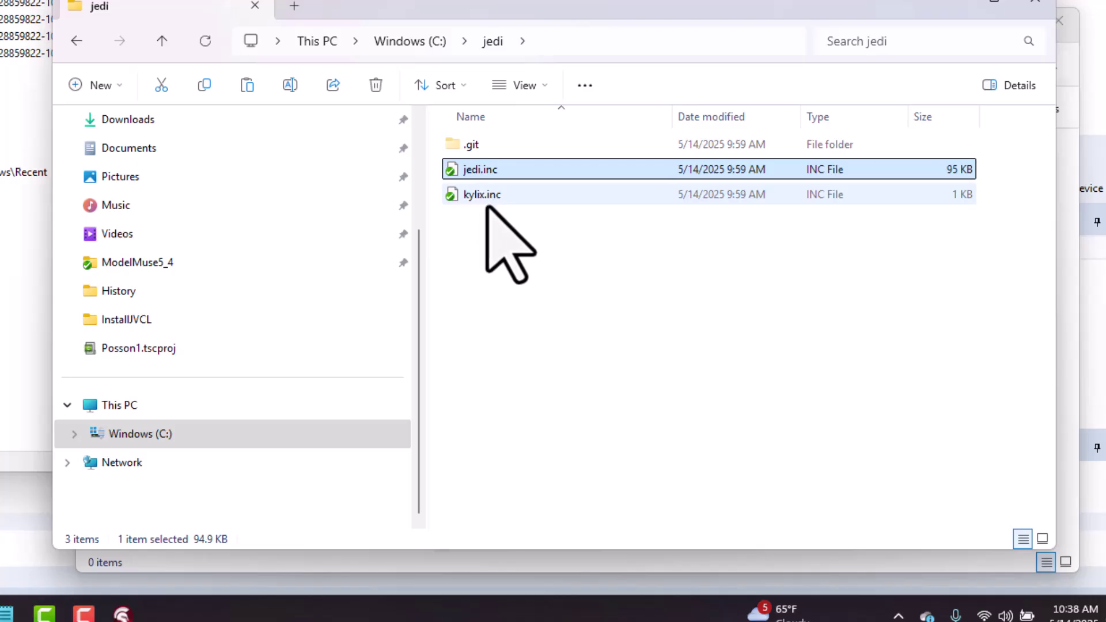
click(206, 95)
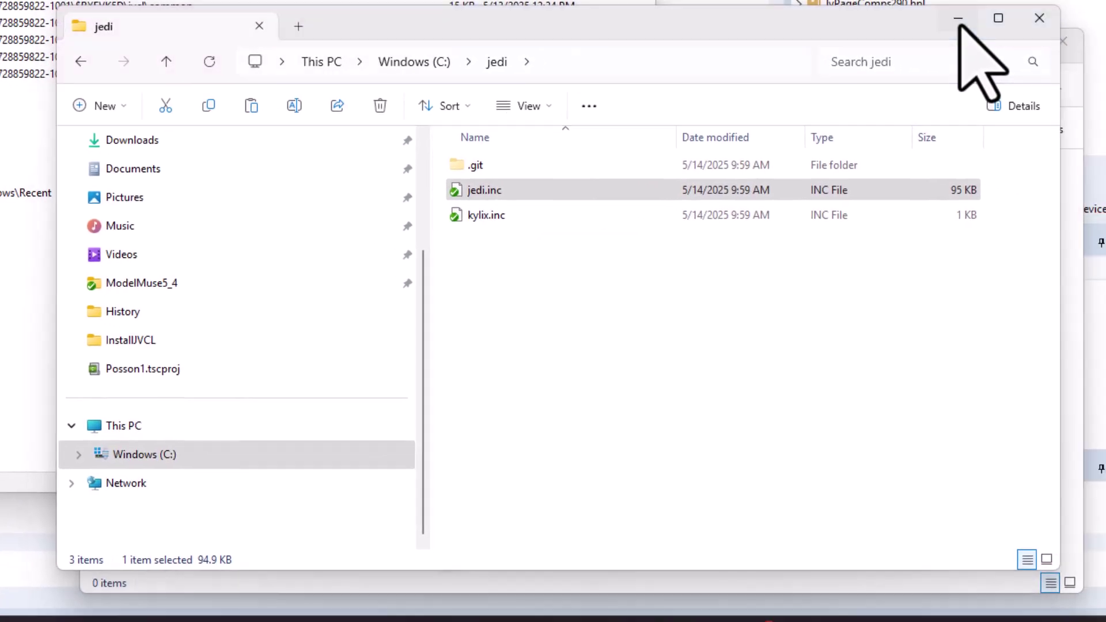
click(990, 17)
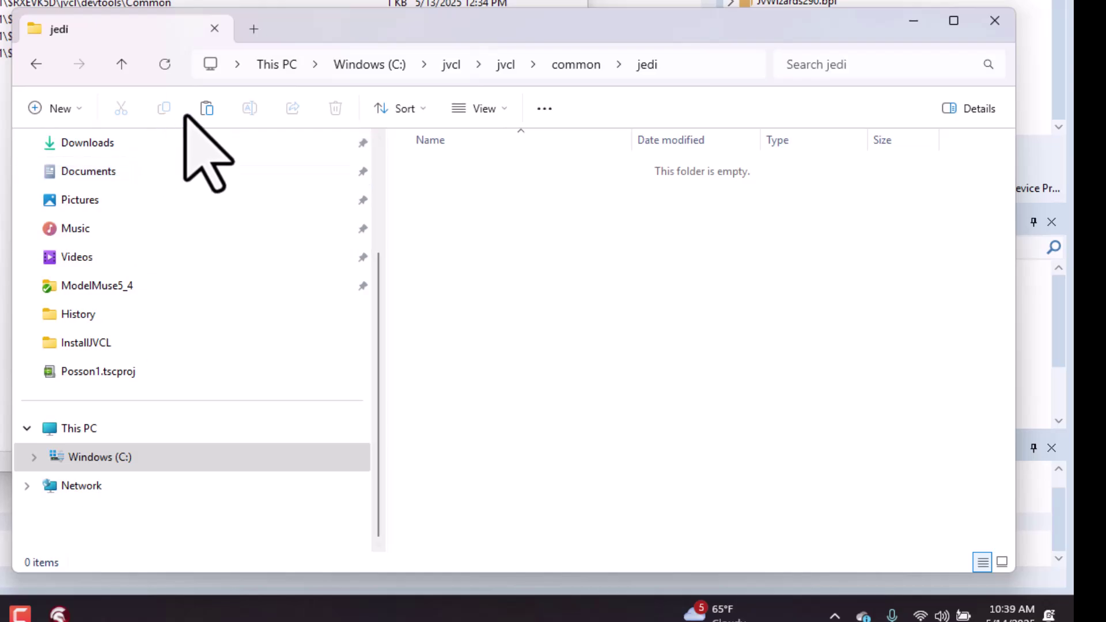
click(206, 108)
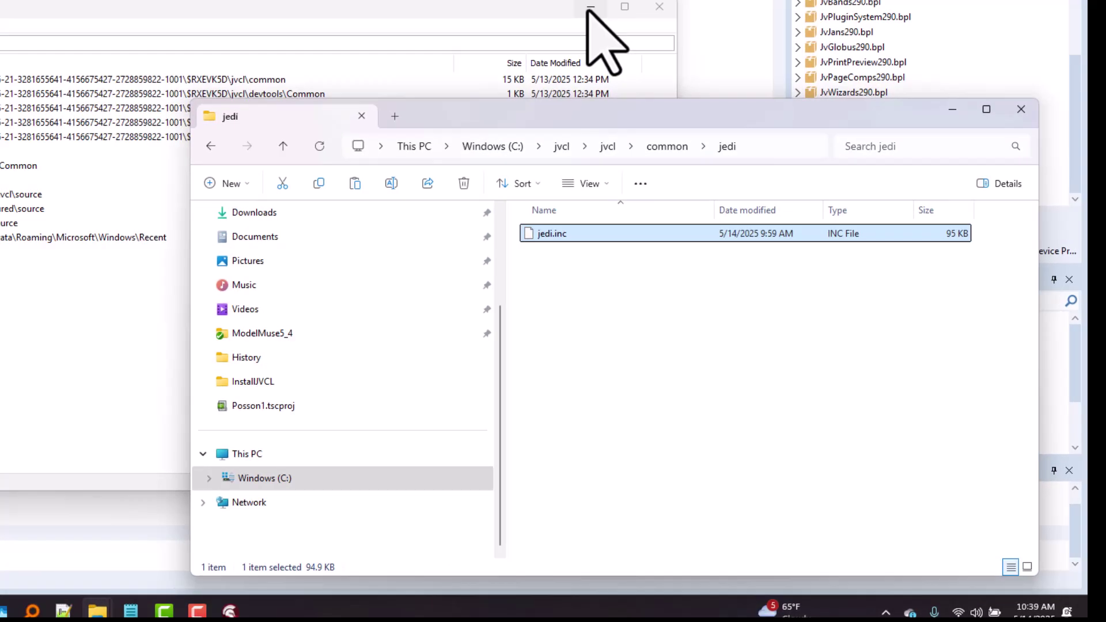
Return to Delphi, build all projects in the group for Windows 64-bit again, and dismiss the licence reminder and build dialog.
click(590, 8)
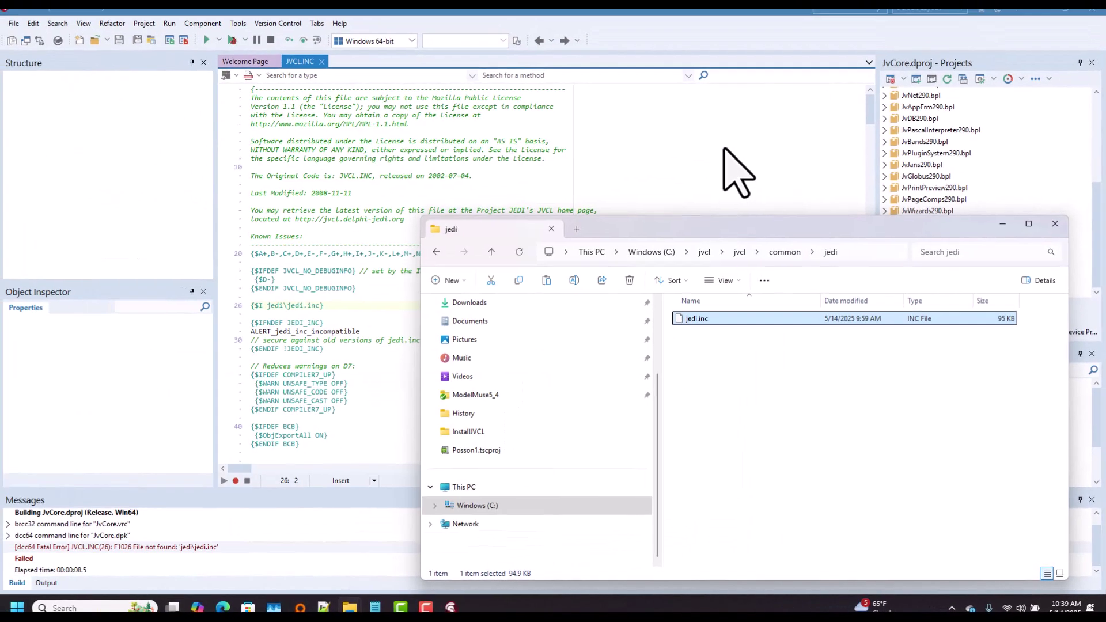
click(134, 13)
click(145, 24)
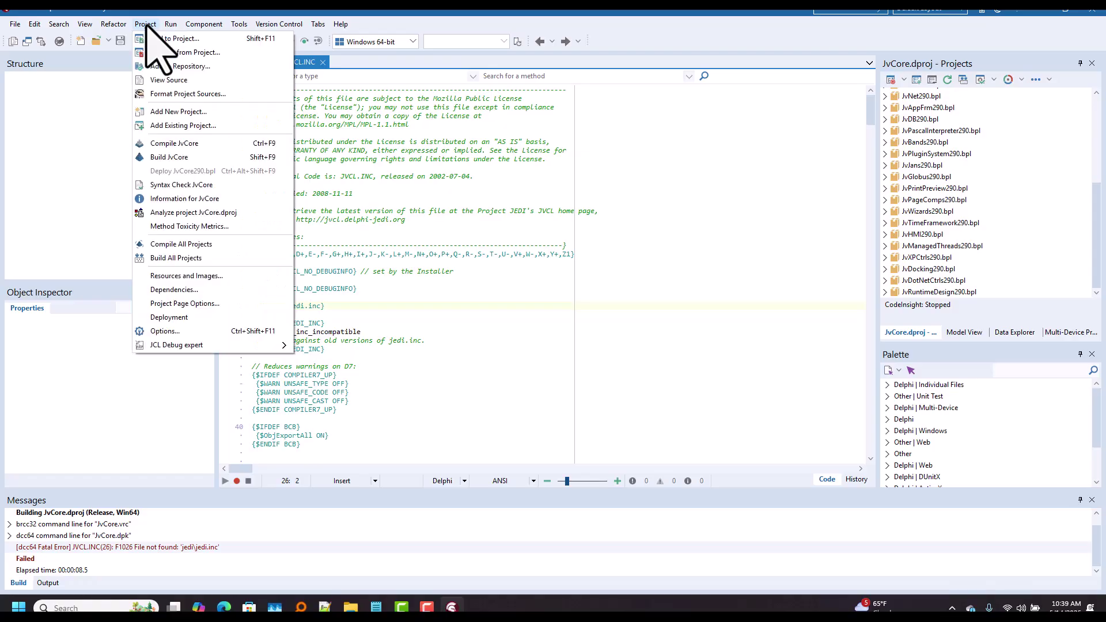
click(245, 261)
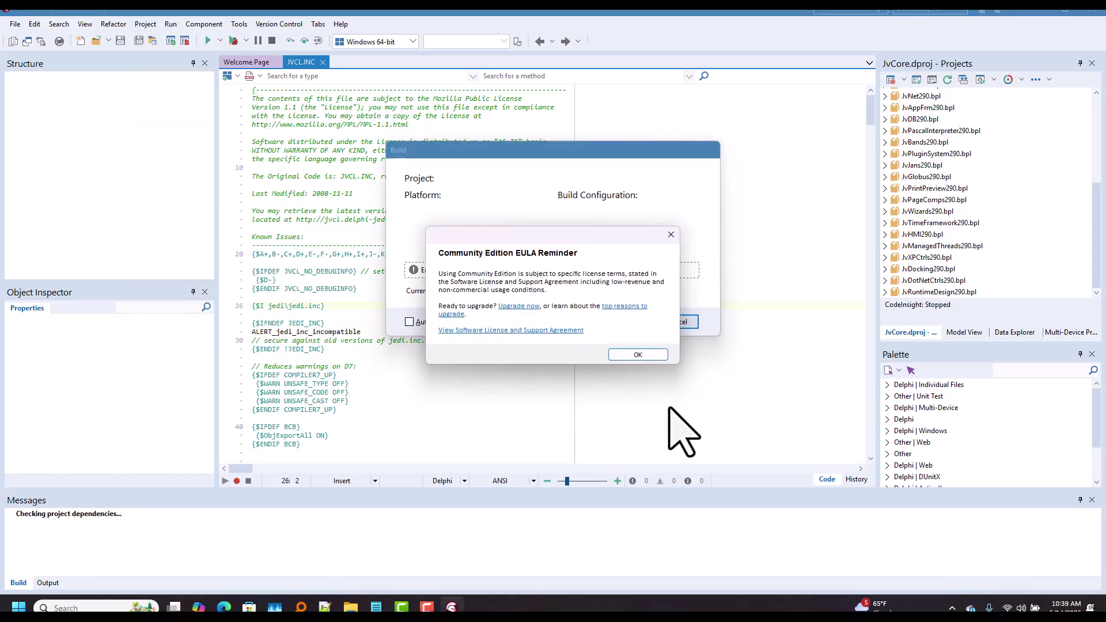
click(638, 355)
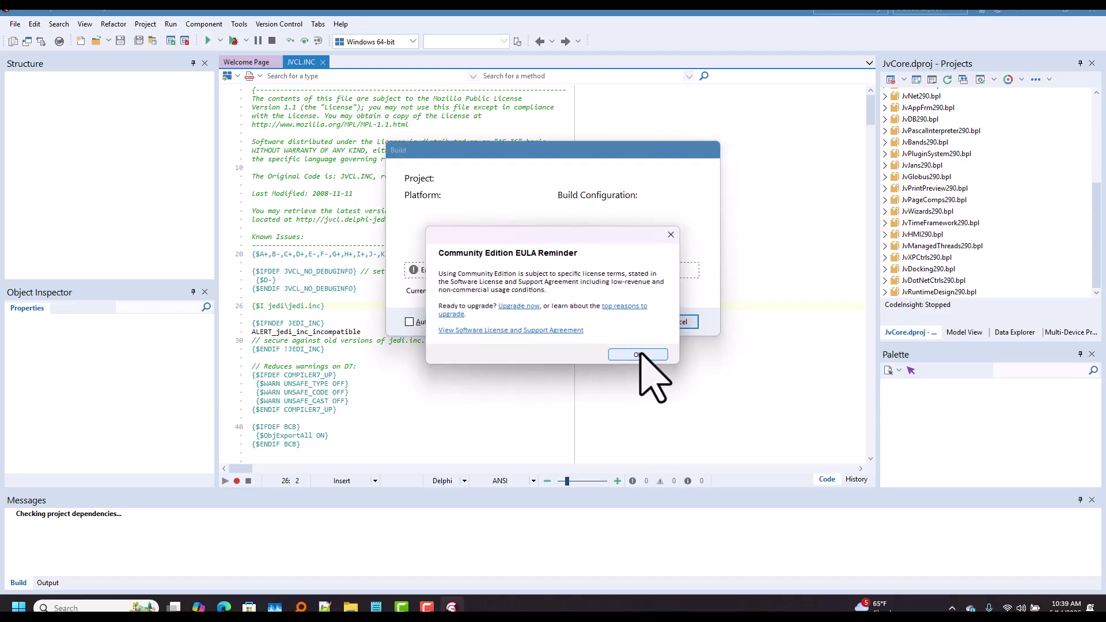
click(640, 353)
click(640, 353)
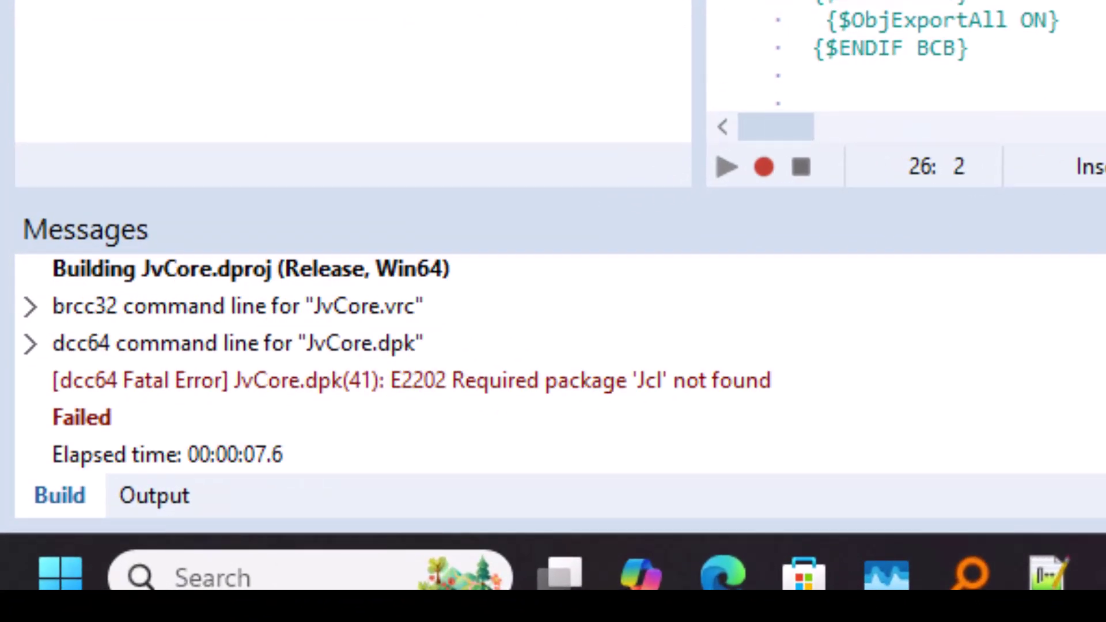
key(Return)
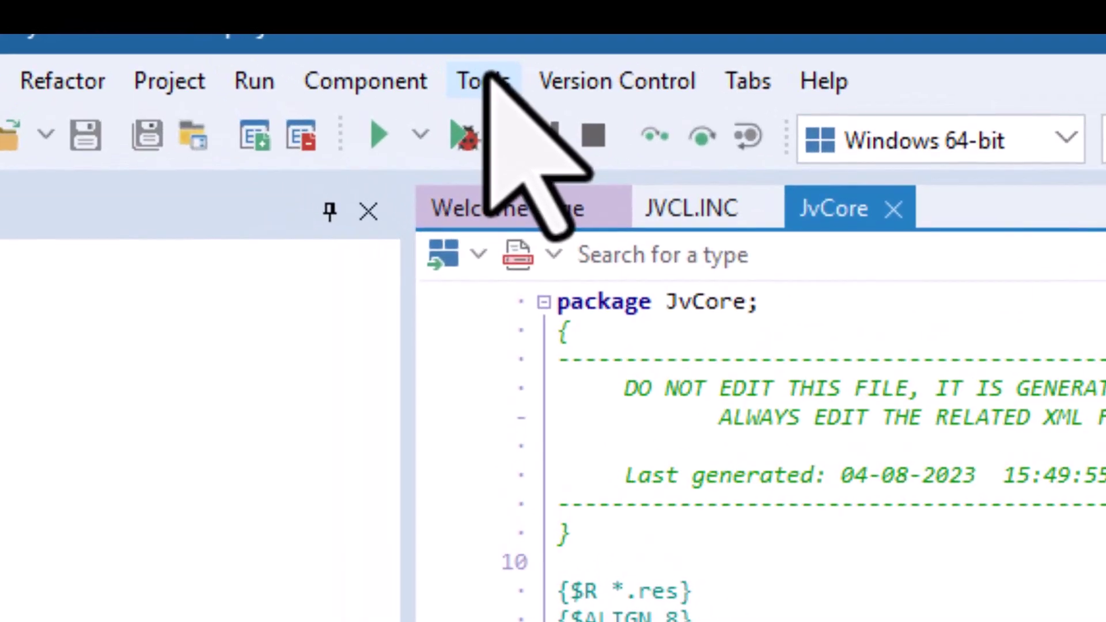
Review the list of Windows 32-bit library paths in the Delphi language Library options, leaving it unchanged.
click(239, 24)
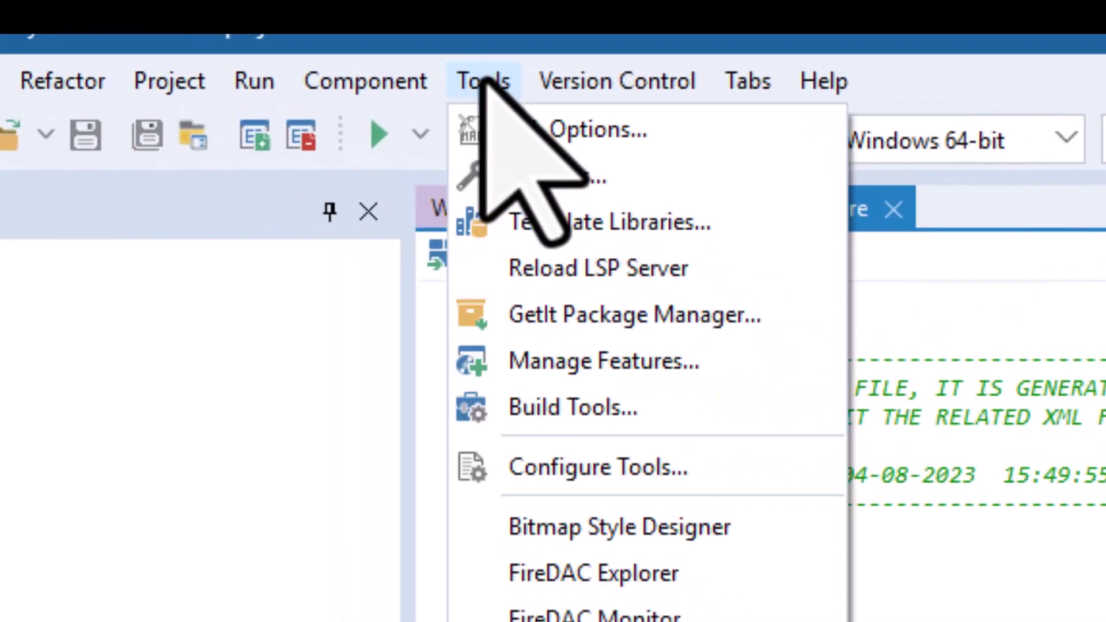
click(538, 176)
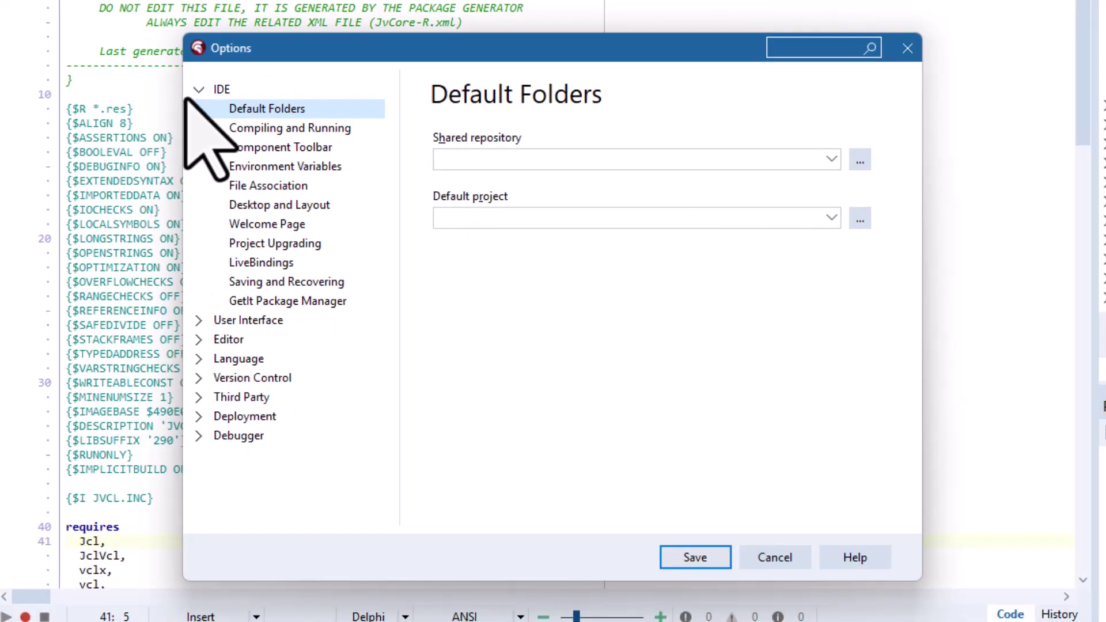
click(209, 96)
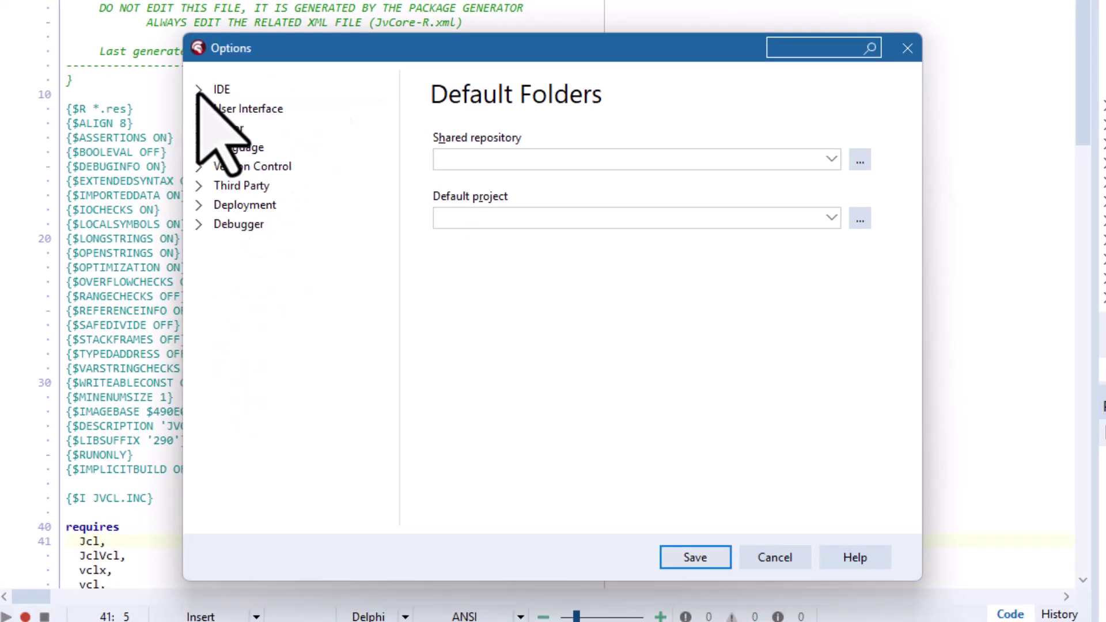
click(199, 149)
click(213, 186)
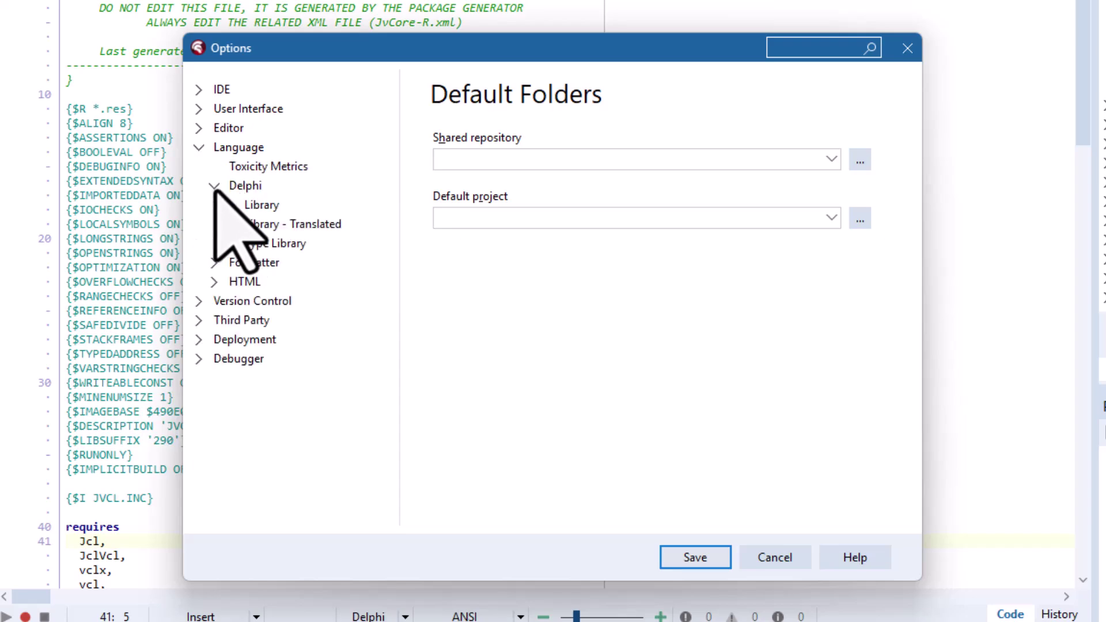
click(264, 208)
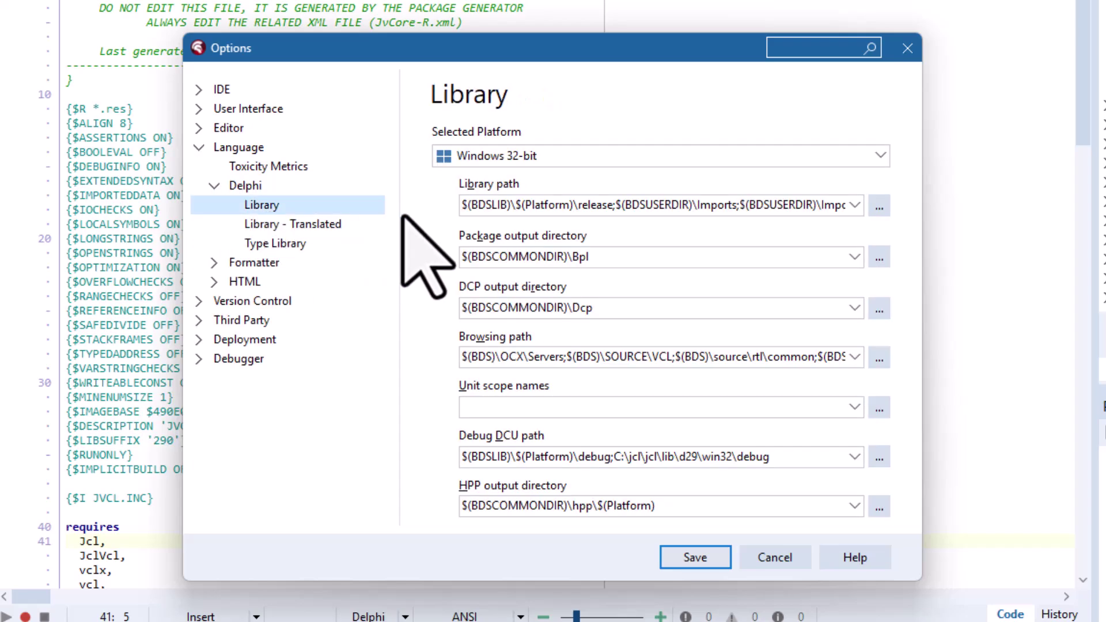
click(878, 207)
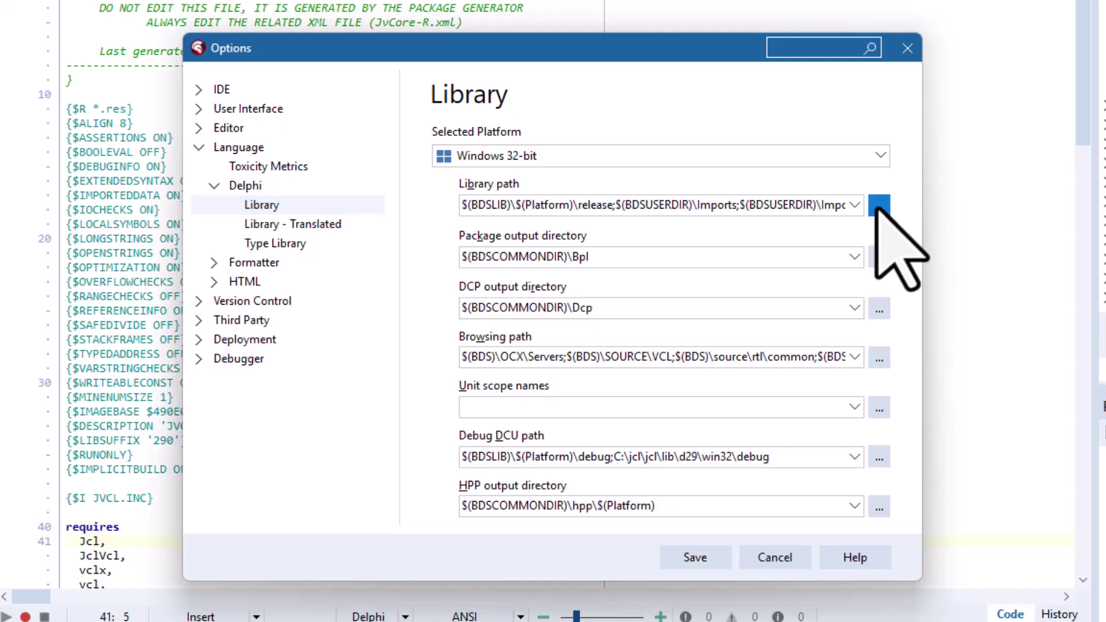
drag(742, 259, 772, 309)
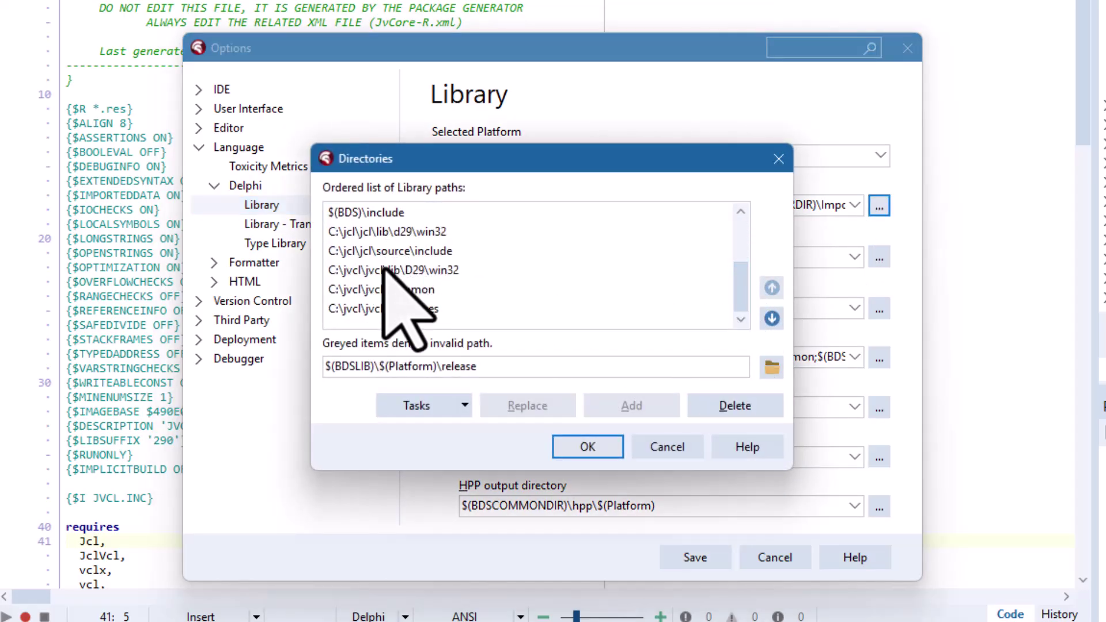
click(671, 445)
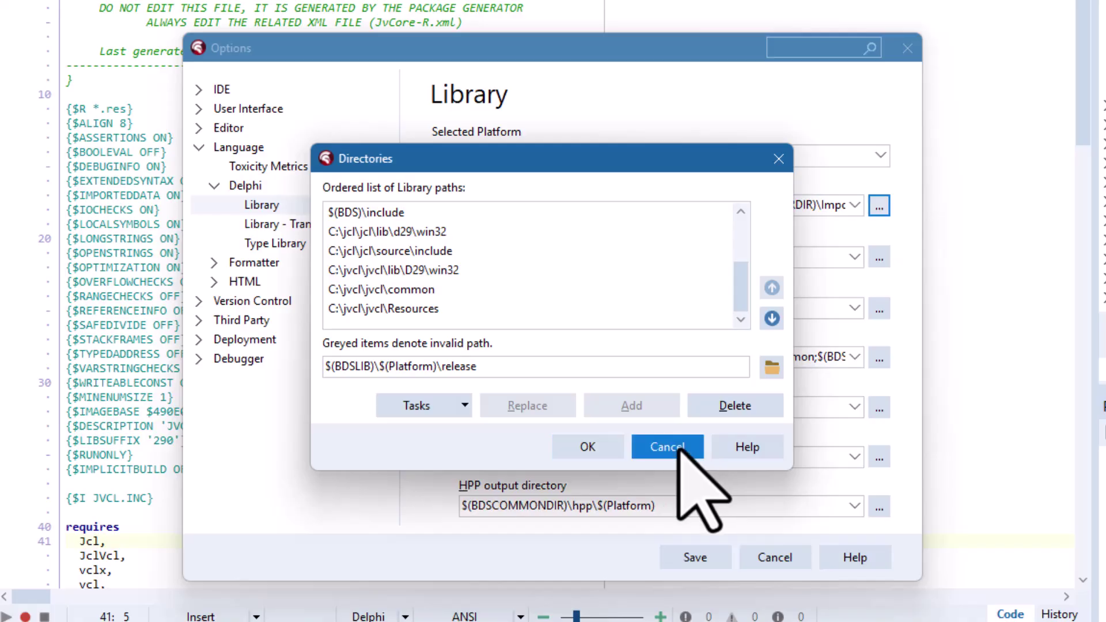
Select the Windows 64-bit platform in the Library options, review its library path list, and copy the whole path string.
click(880, 156)
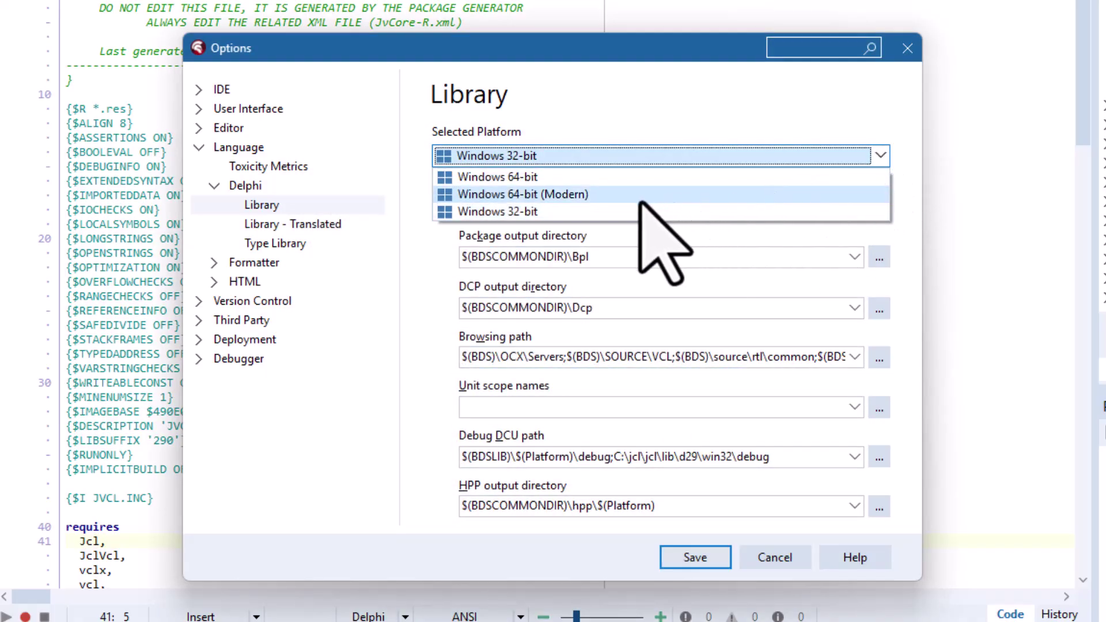
click(619, 176)
click(879, 206)
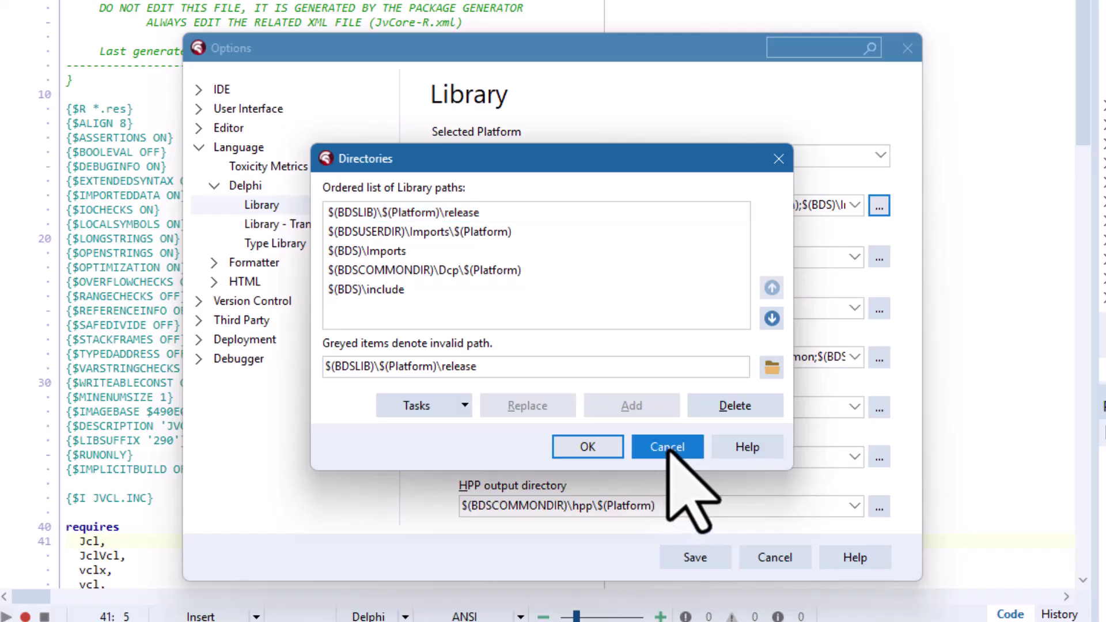
click(669, 447)
click(706, 206)
key(ctrl+c)
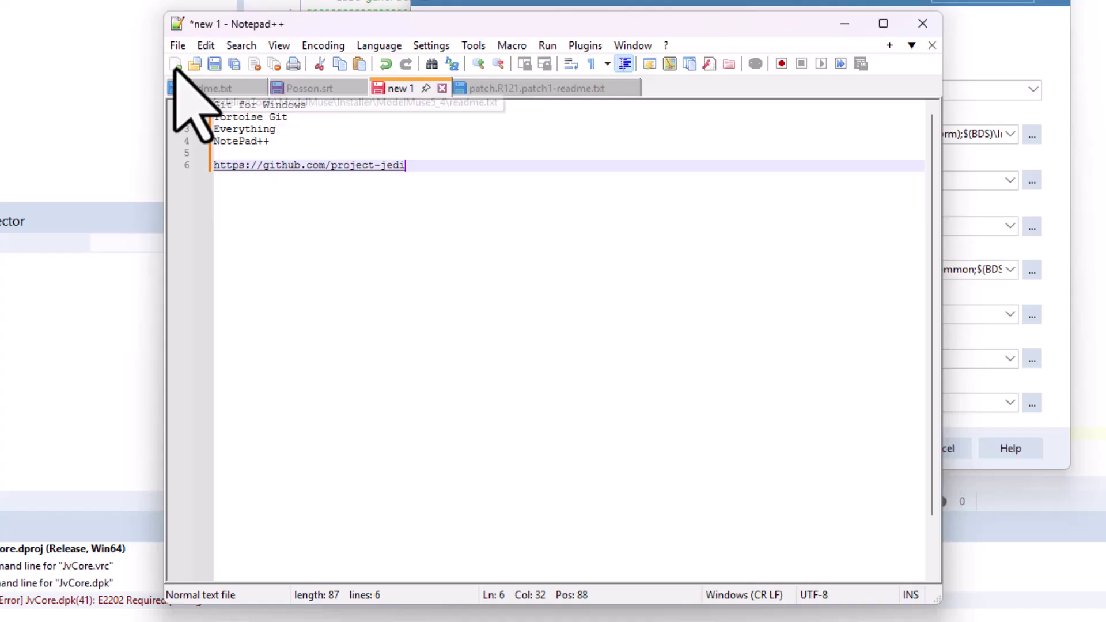
Paste the copied Windows 64-bit library path into a new Notepad++ document and turn on word wrap.
click(176, 63)
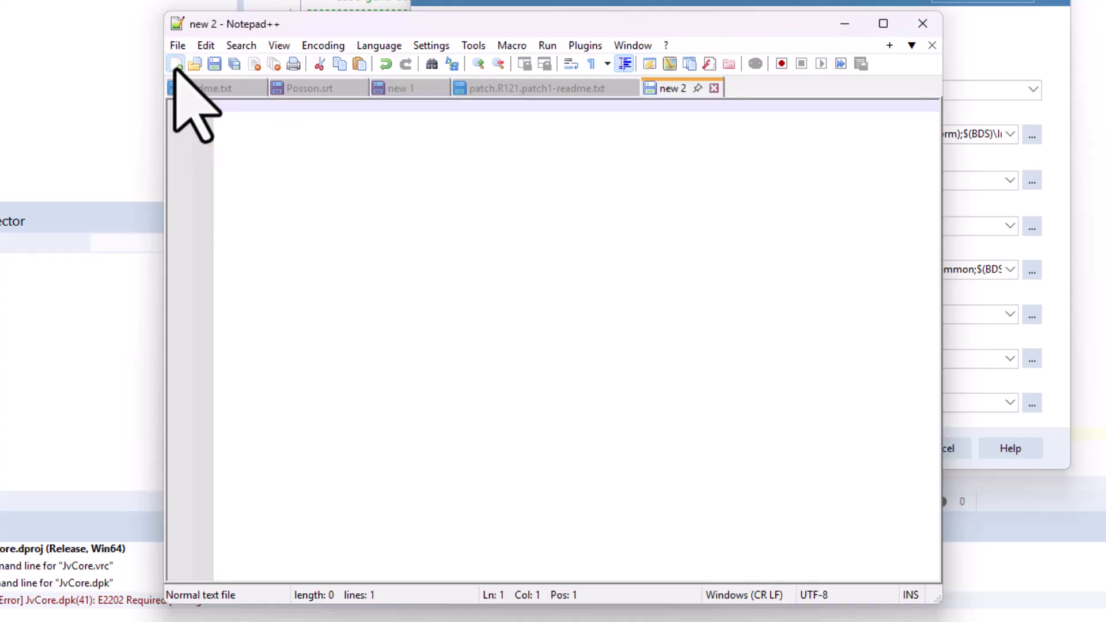
key(ctrl+v)
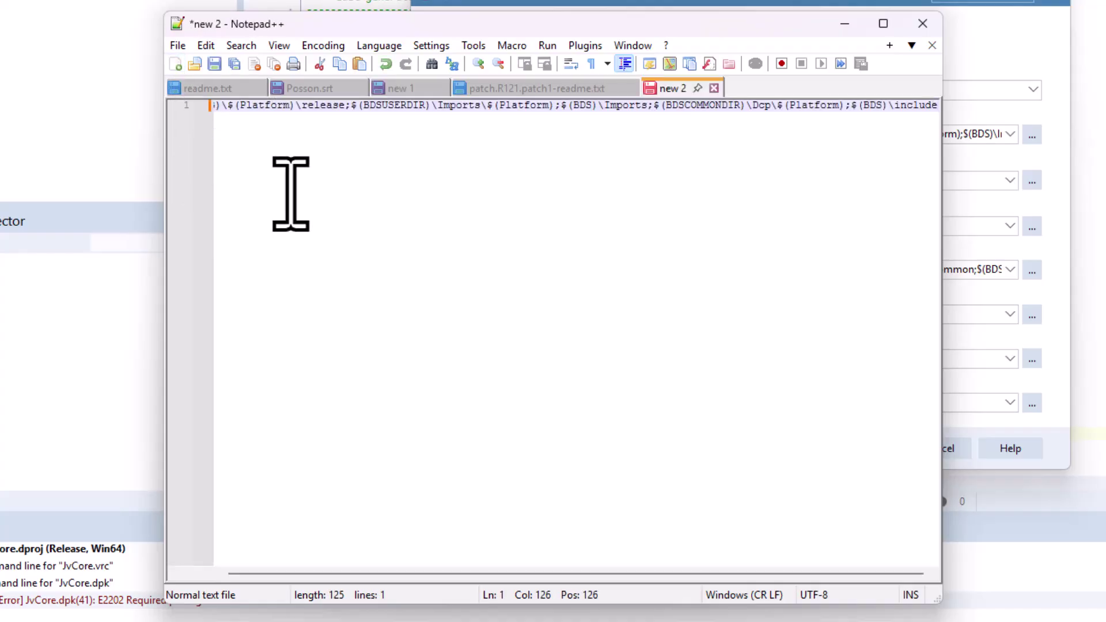
click(279, 46)
click(343, 249)
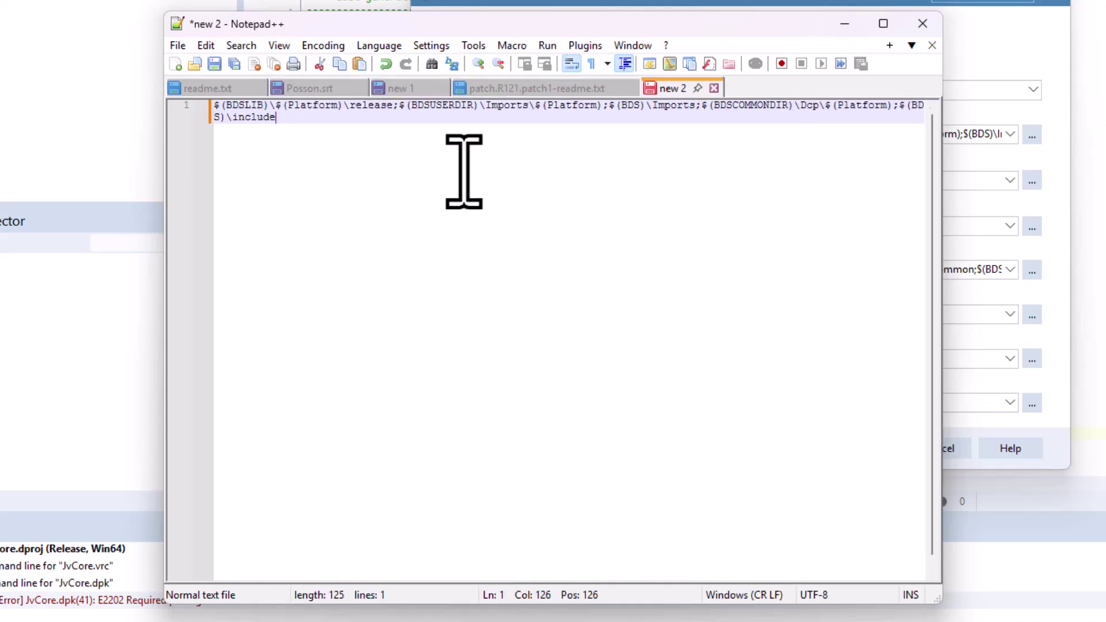
key(ctrl+a)
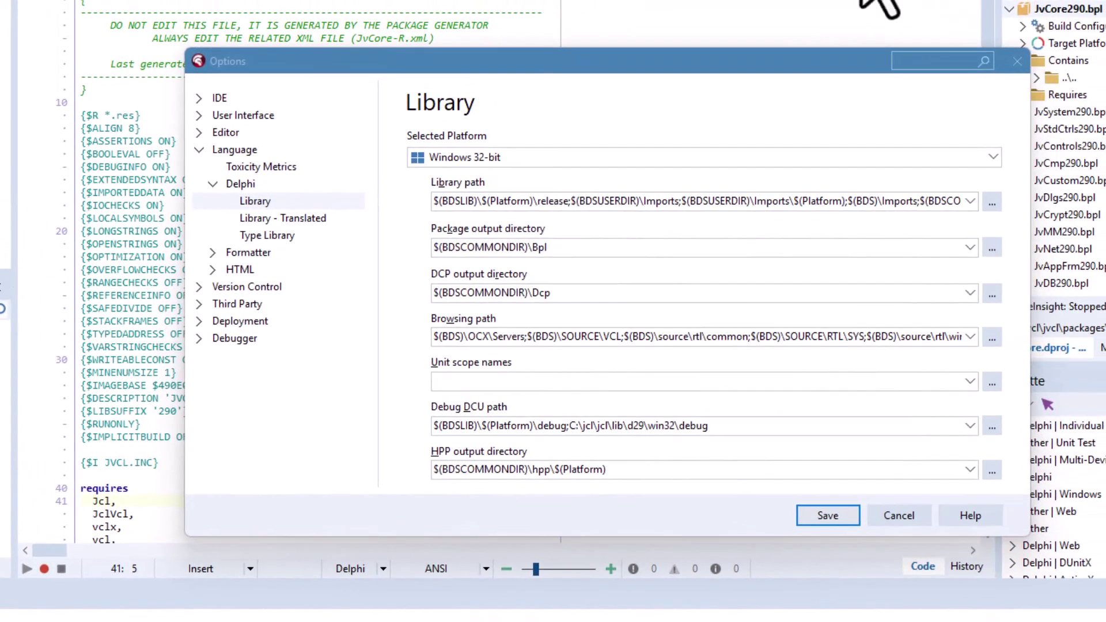
Return to the Delphi Library options, select the Windows 32-bit platform, and copy its whole library path.
click(993, 162)
click(754, 175)
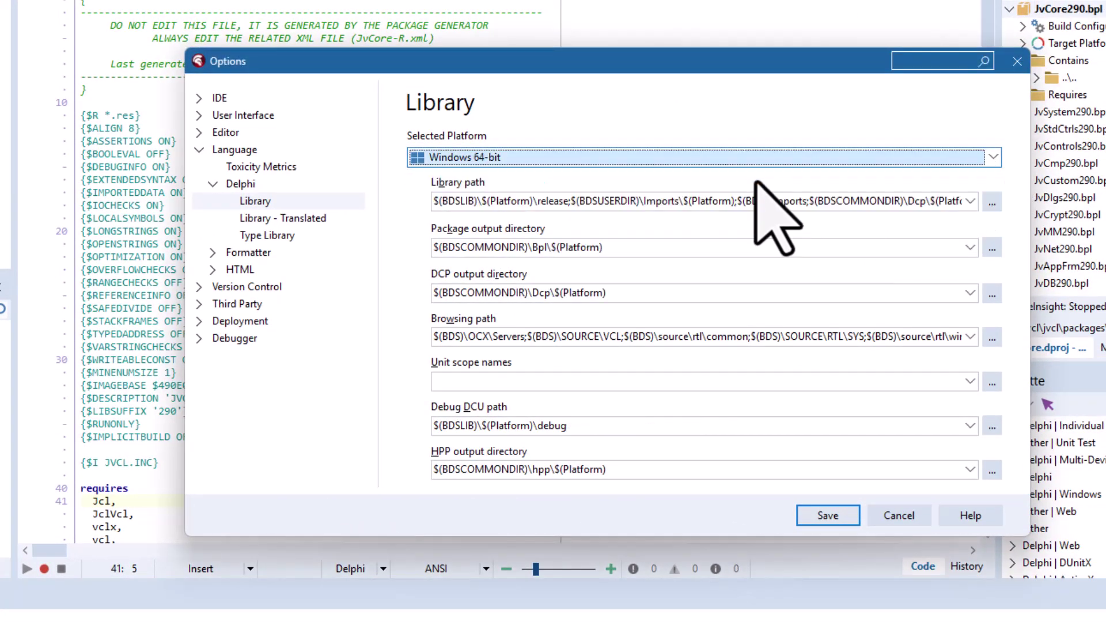
click(992, 156)
click(713, 207)
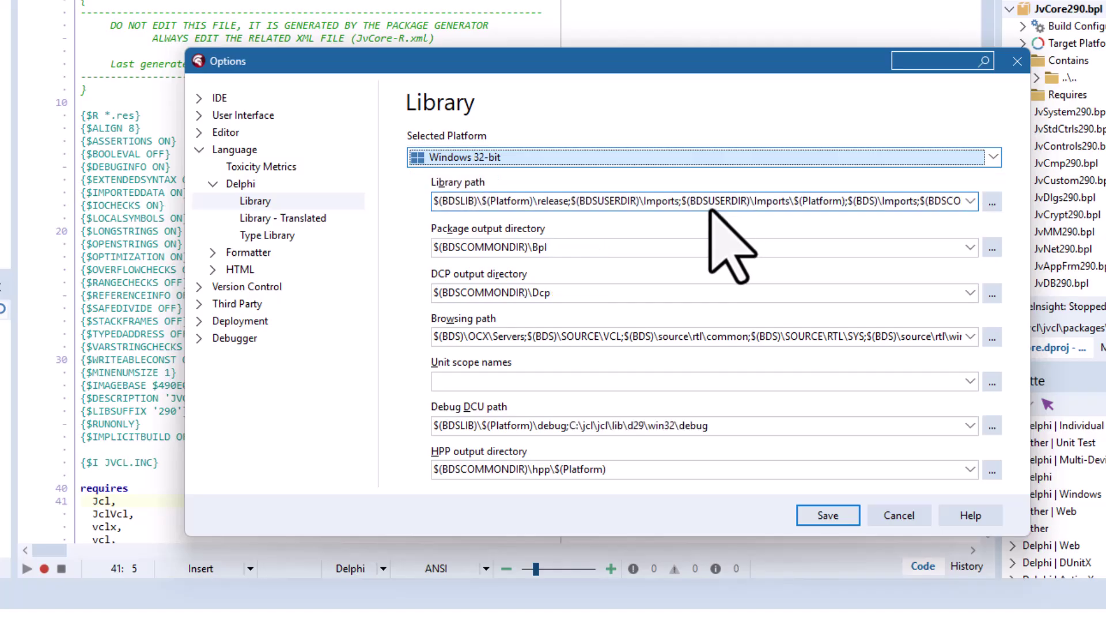
click(711, 208)
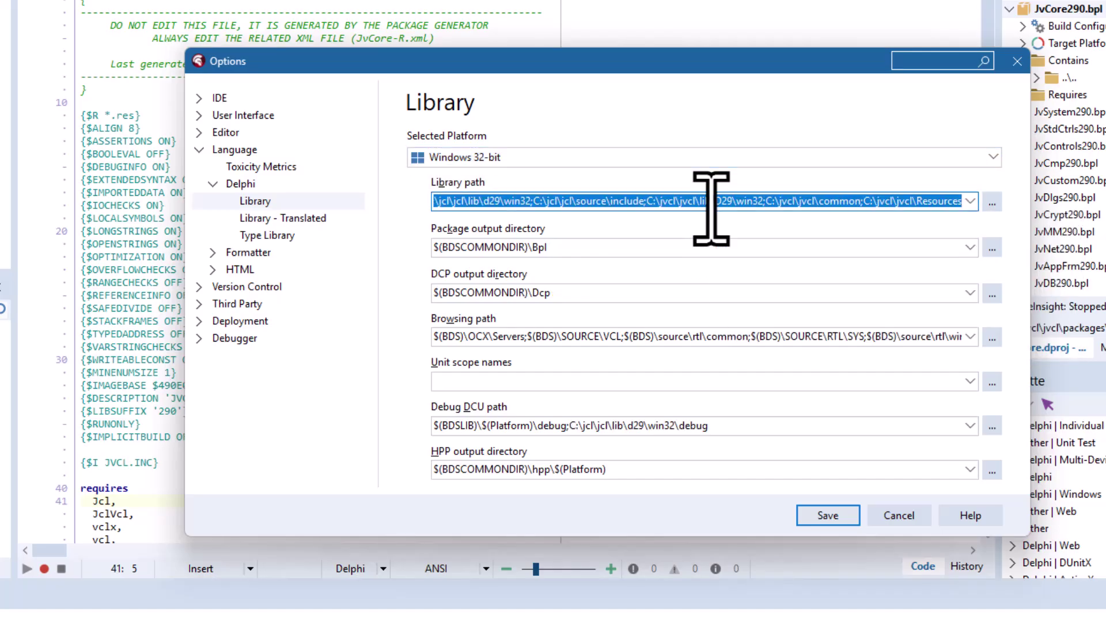
right_click(712, 204)
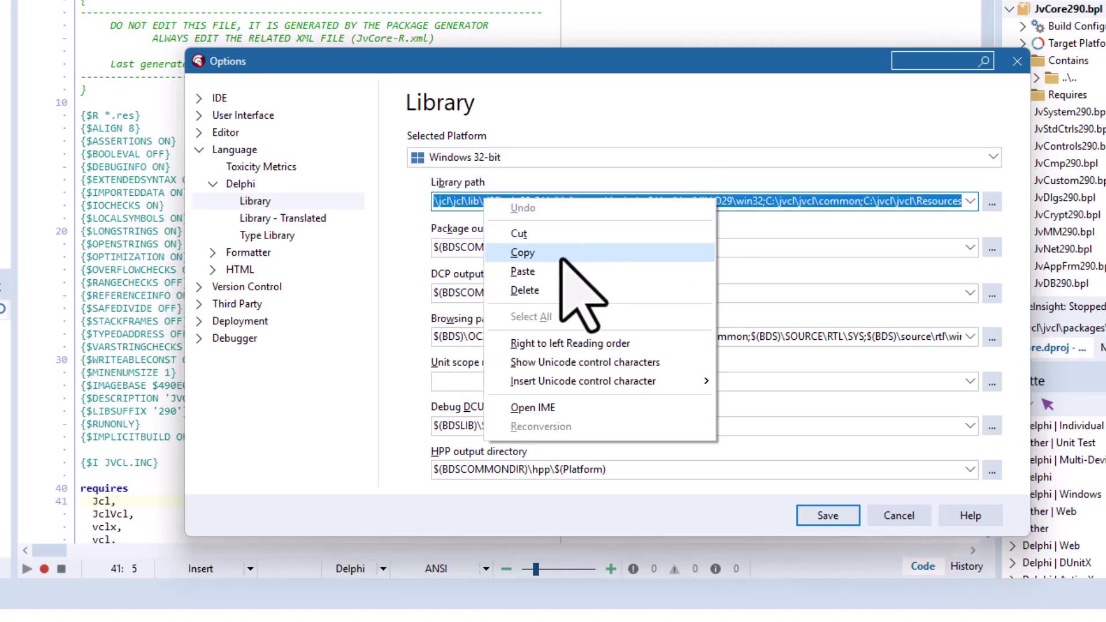
click(633, 254)
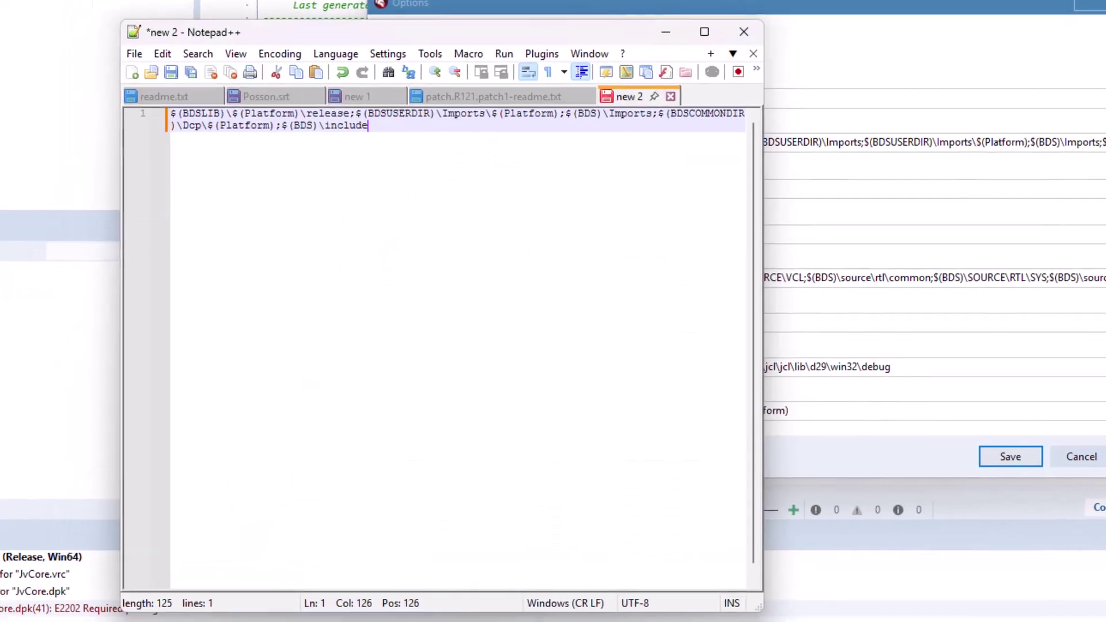
Replace the Notepad++ text with the 32-bit path and copy its trailing entries from ;C:\jcl\jcl\lib\d29\win32 through C:\jvcl\jvcl\Resources.
drag(371, 136, 138, 121)
key(ctrl+v)
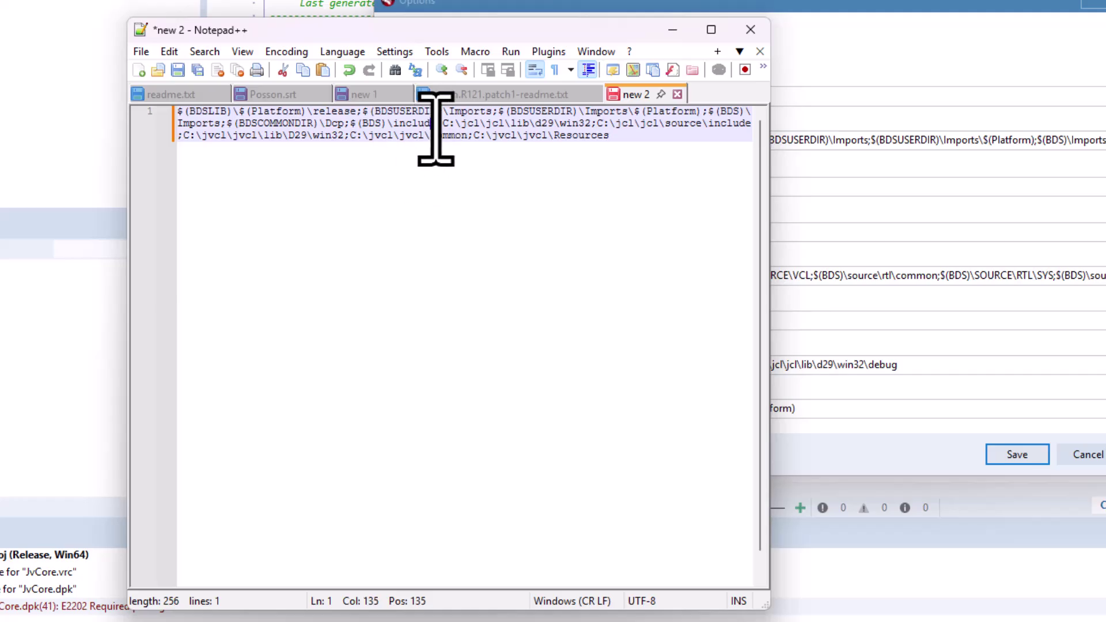
drag(442, 128, 617, 135)
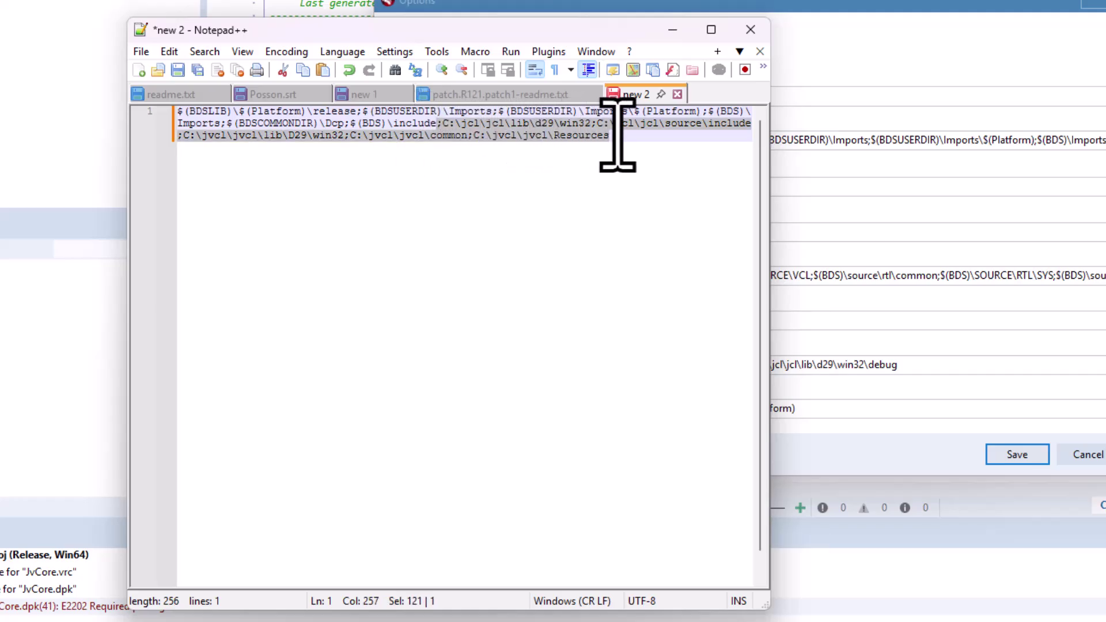
click(169, 51)
click(202, 135)
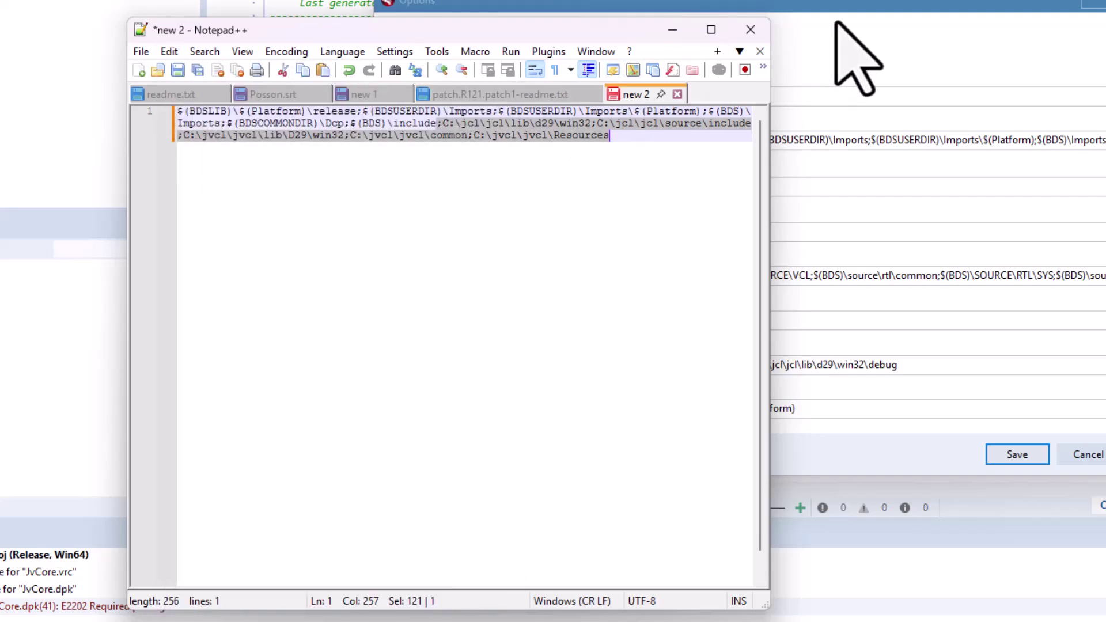
Select the Windows 64-bit platform in the Library options and append the copied jcl and jvcl entries to its library path.
click(851, 54)
click(1008, 151)
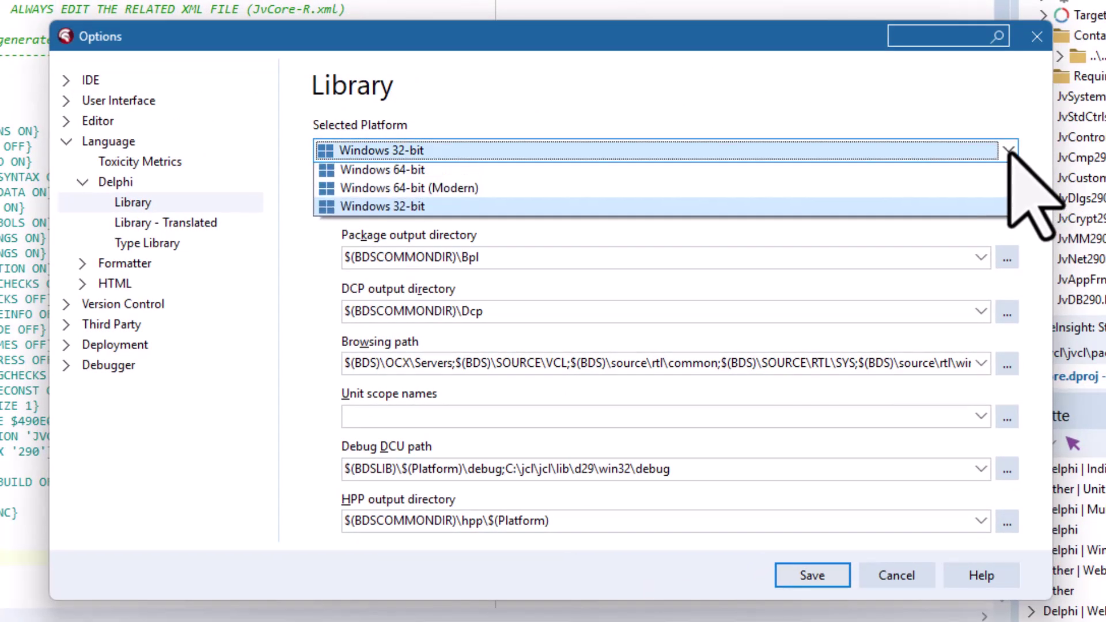
click(518, 171)
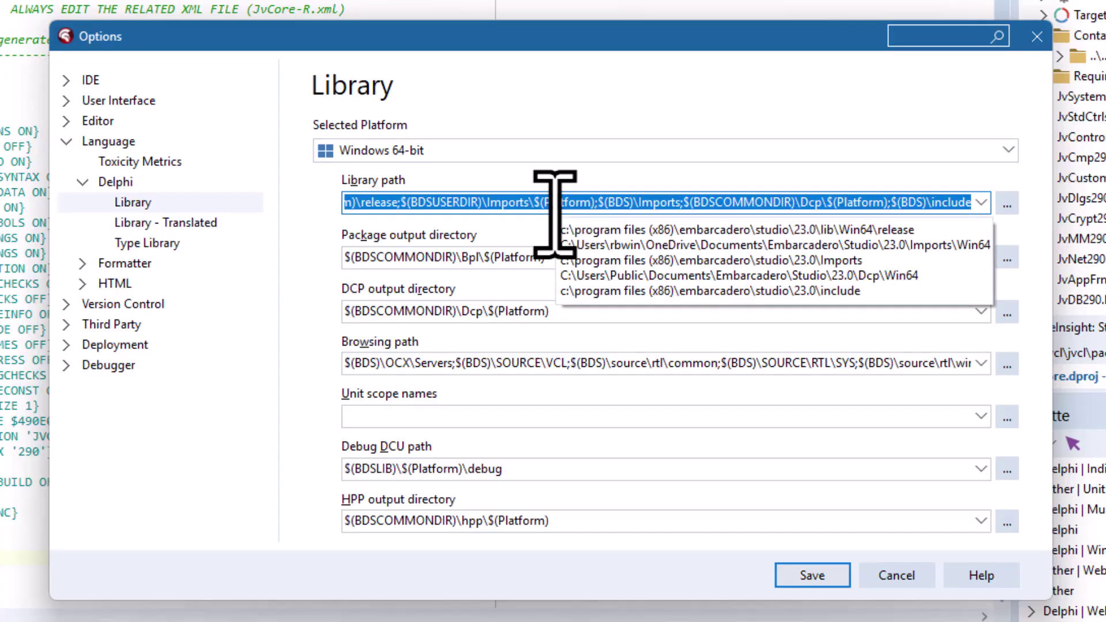
click(570, 213)
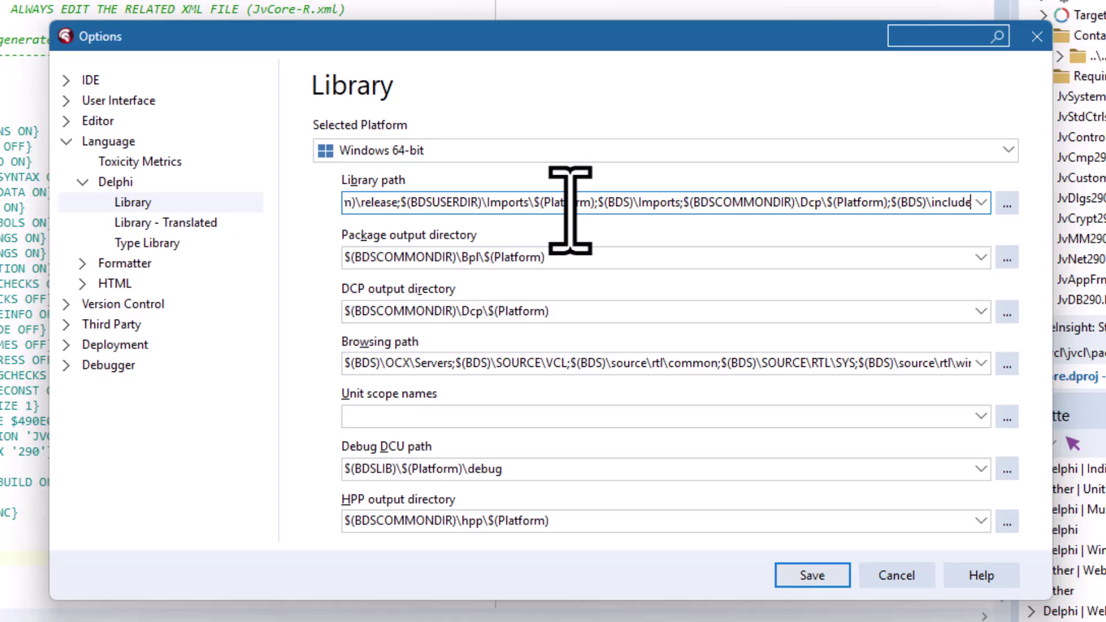
key(End)
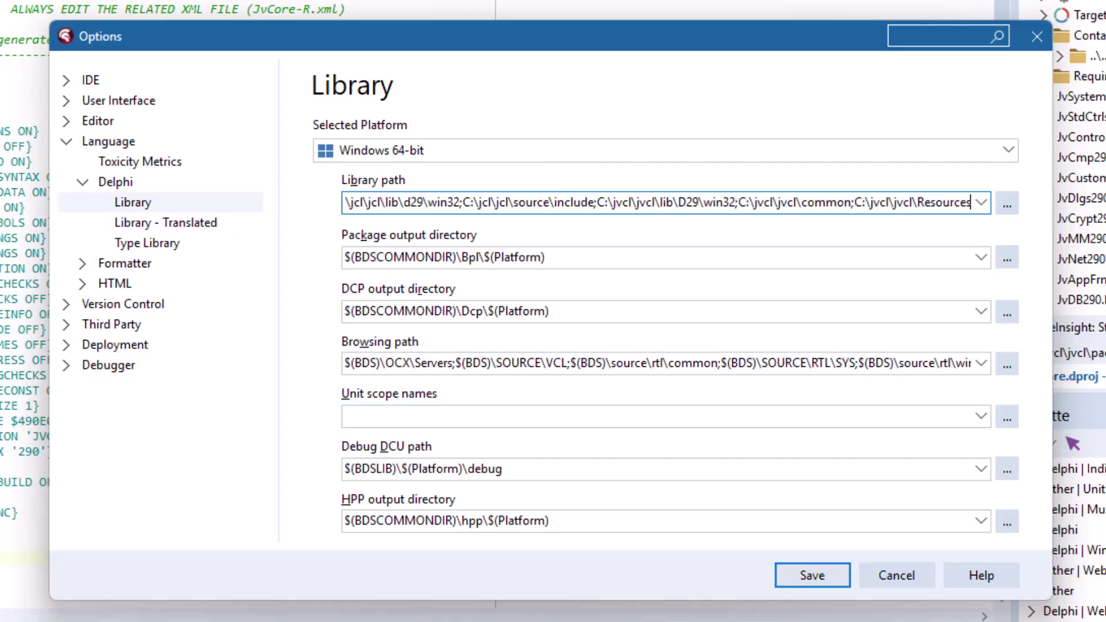
key(ctrl+a)
key(ctrl+c)
key(alt+Tab)
key(ctrl+v)
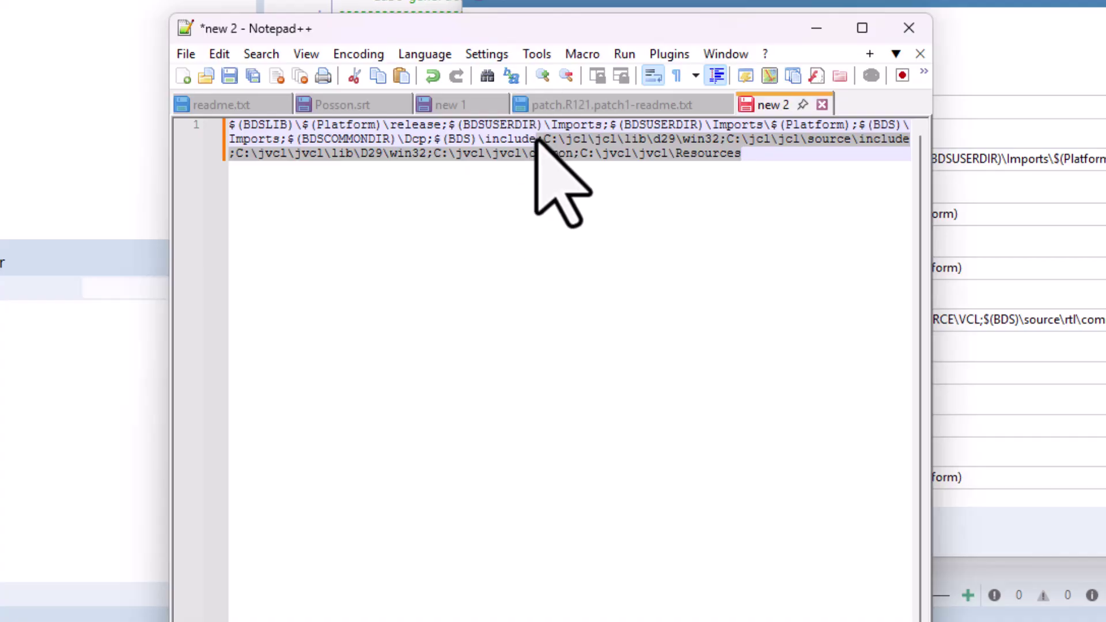
click(1094, 75)
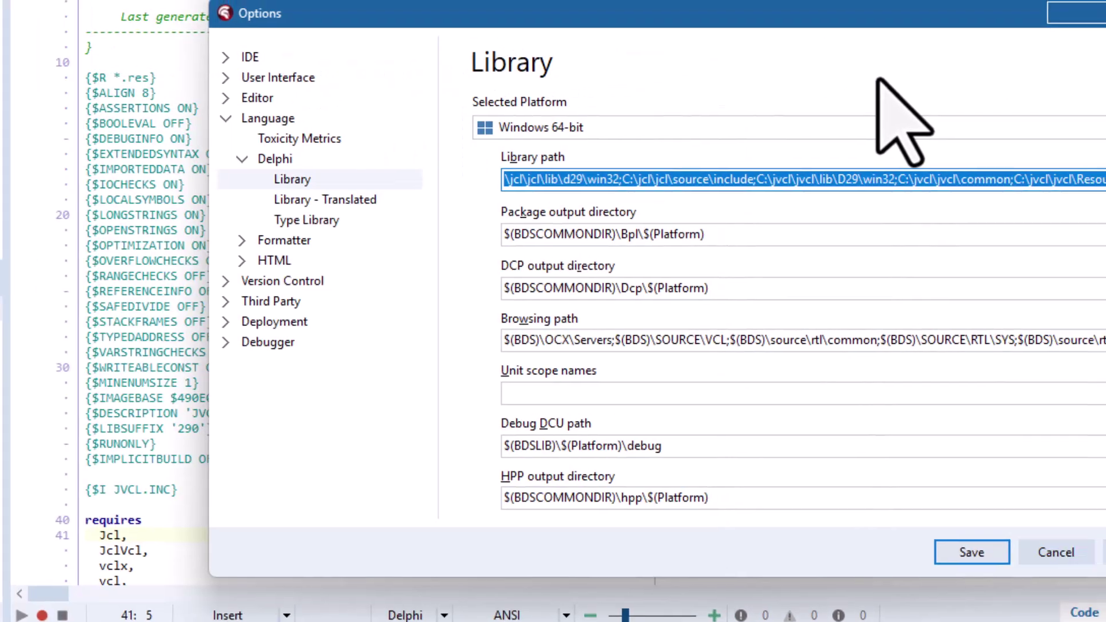
In the 64-bit library path list, replace C:\jcl\jcl\lib\d29\win32 with C:\jcl\jcl\lib\d29\win64.
click(970, 196)
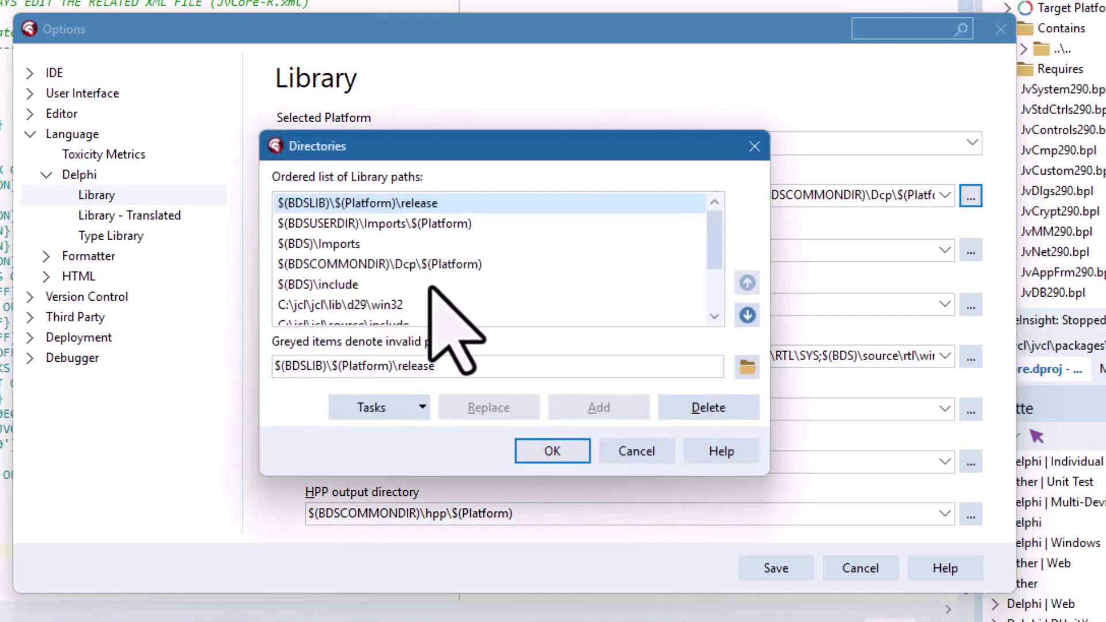
click(385, 305)
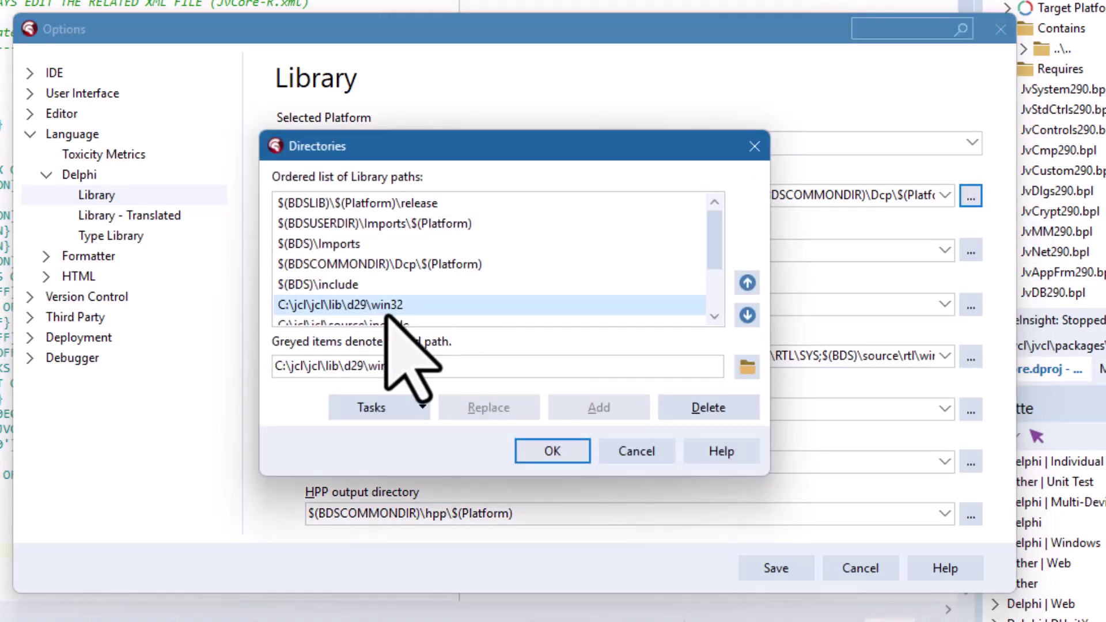
click(391, 369)
drag(388, 368, 402, 368)
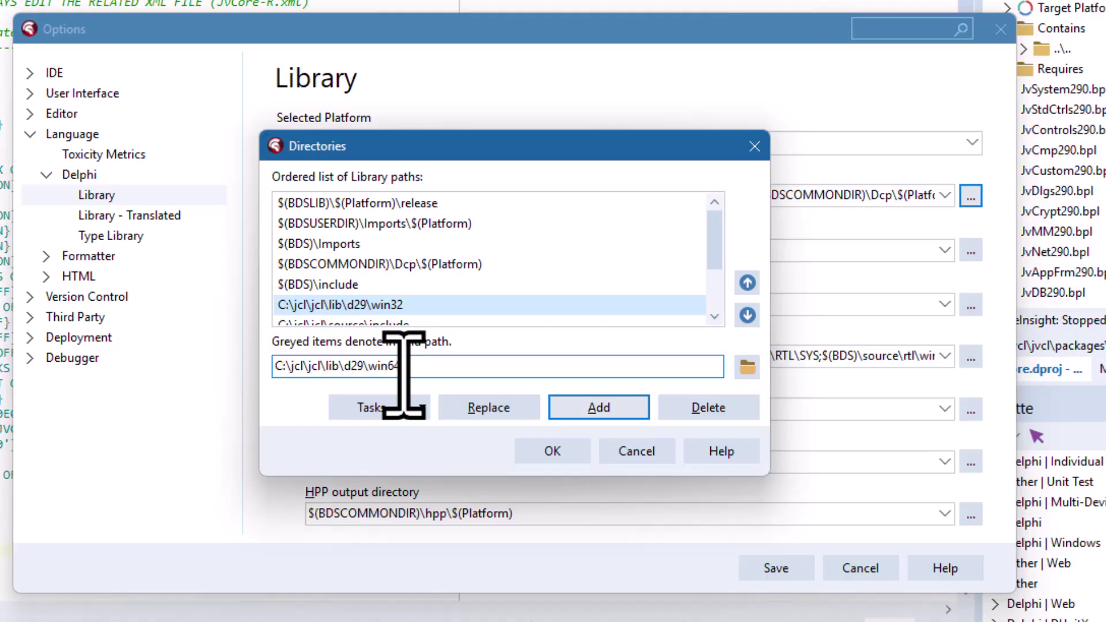
click(496, 407)
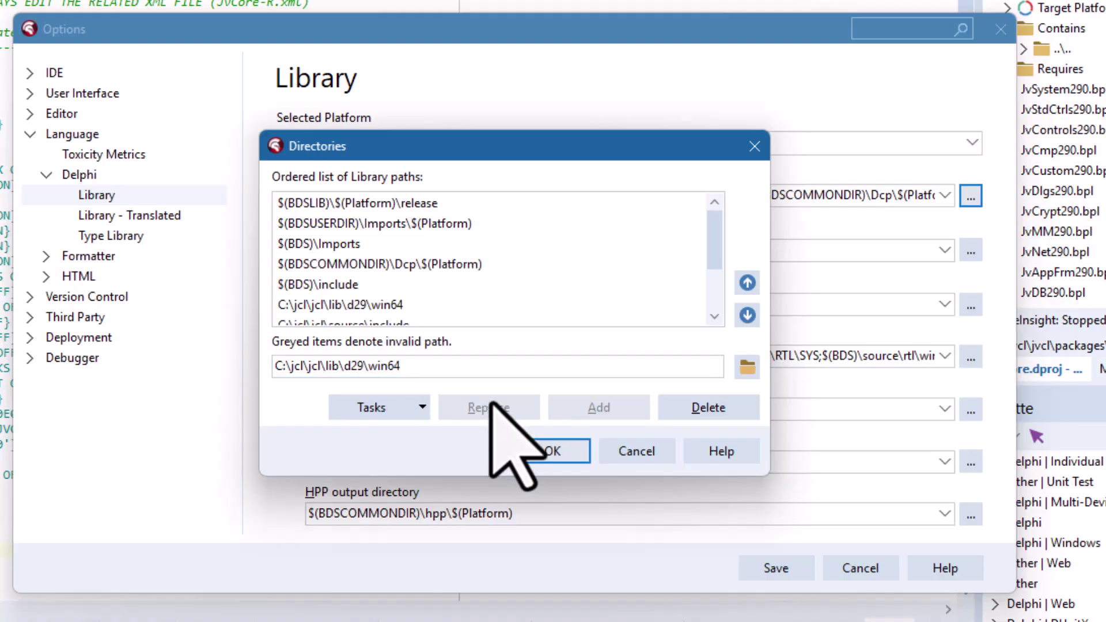
Replace C:\jvcl\jvcl\lib\D29\win32 with C:\jvcl\jvcl\lib\D29\win64 in the path list and save the Library options.
click(715, 315)
click(715, 314)
click(715, 314)
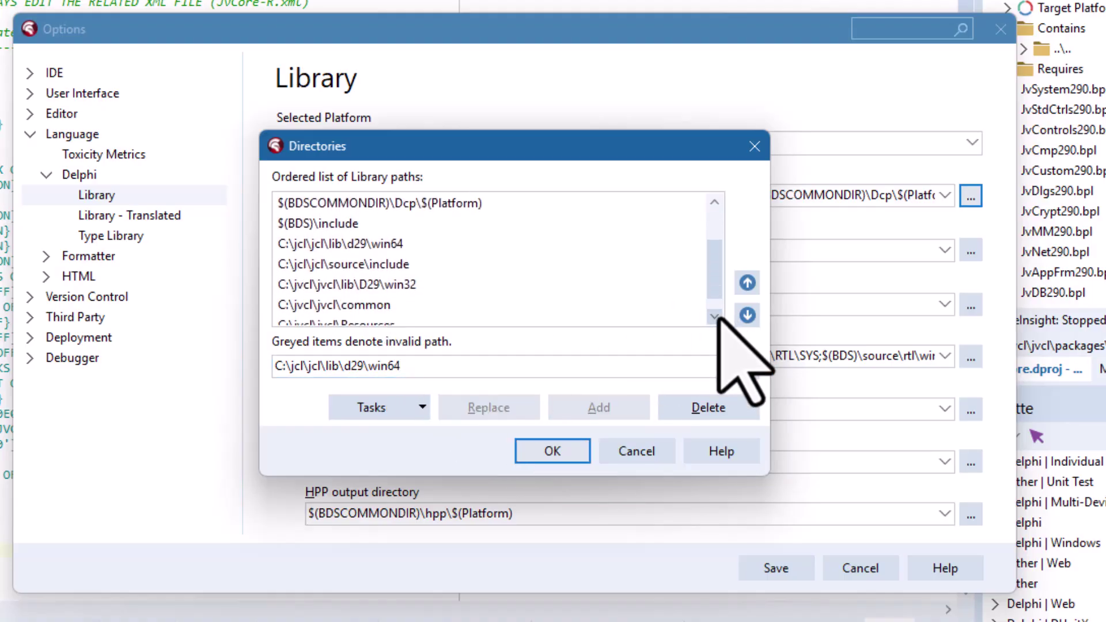
click(381, 284)
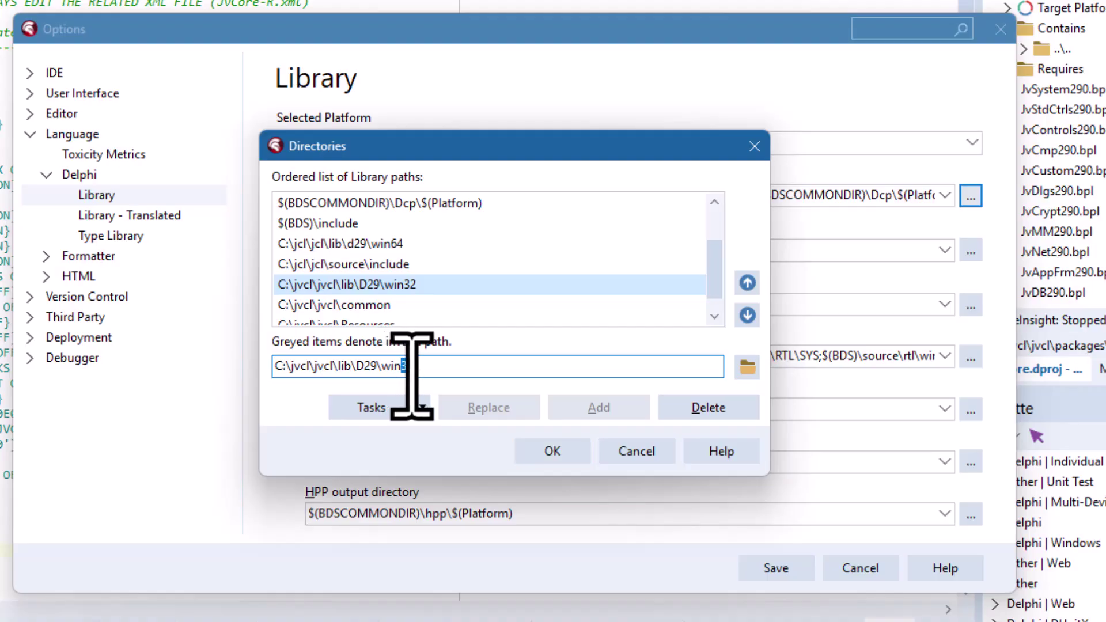
drag(412, 376, 428, 376)
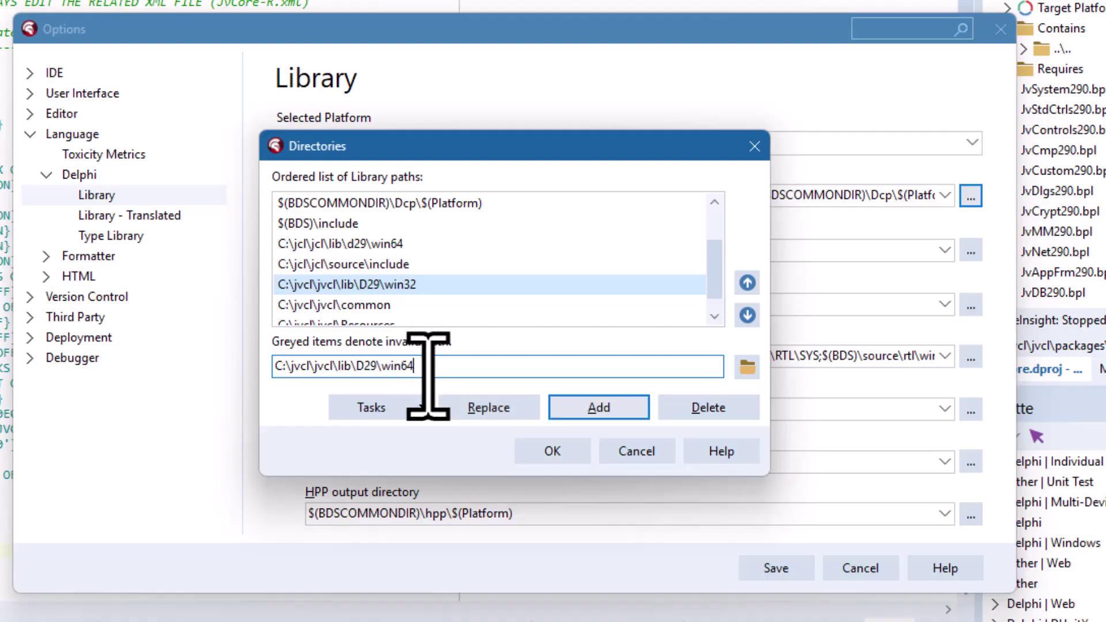
click(500, 405)
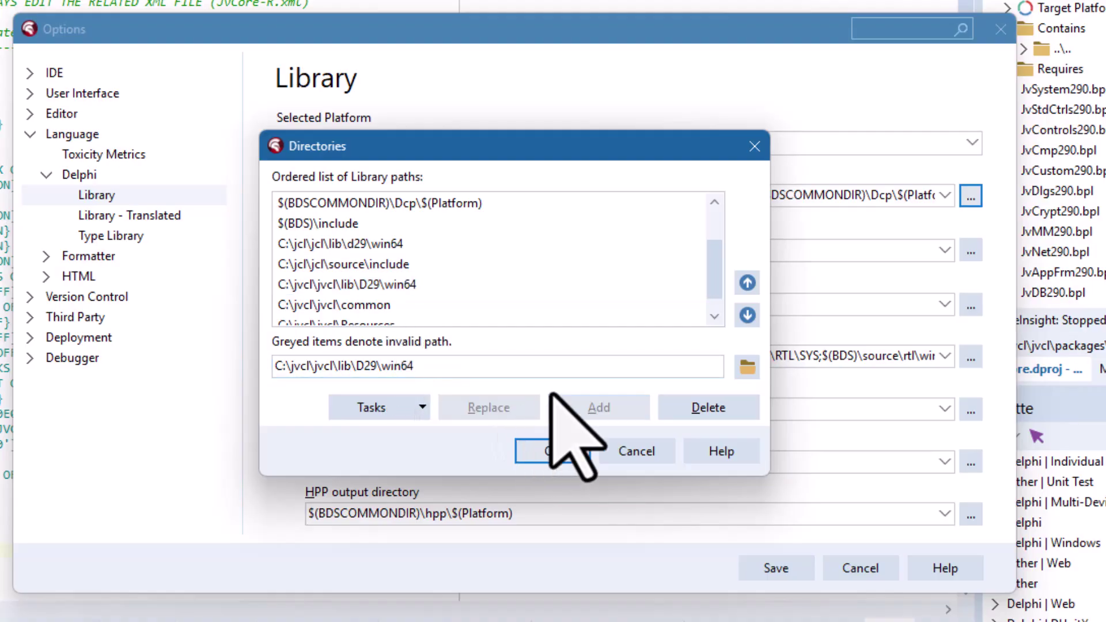
click(545, 453)
click(778, 568)
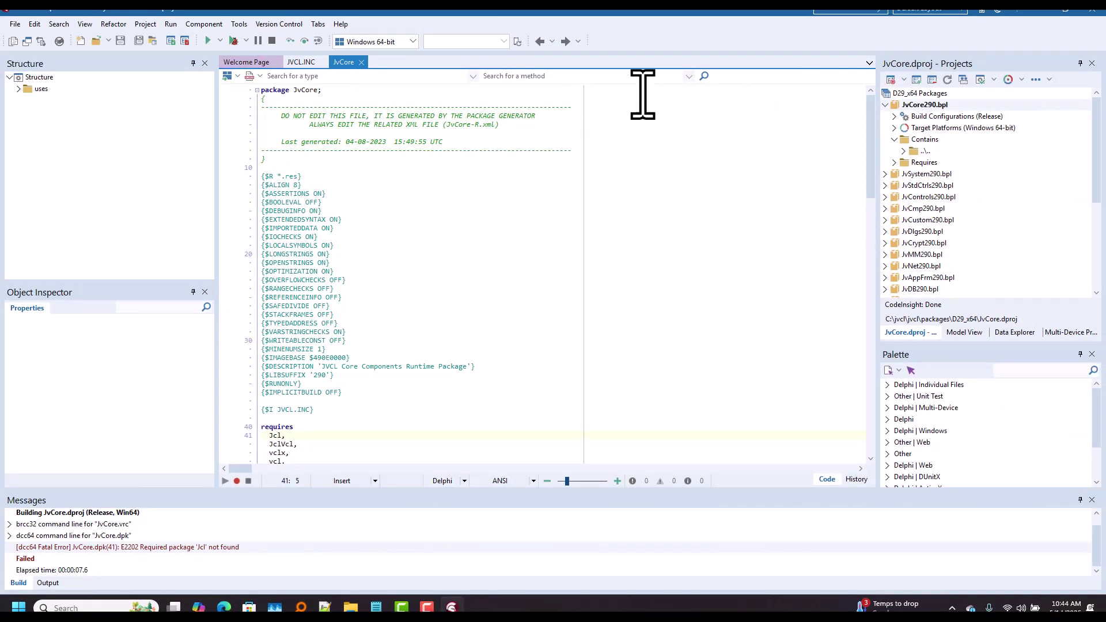
Build all JVCL projects in the D29_x64 group, dismissing the licence reminder and the build dialog.
click(145, 24)
click(175, 288)
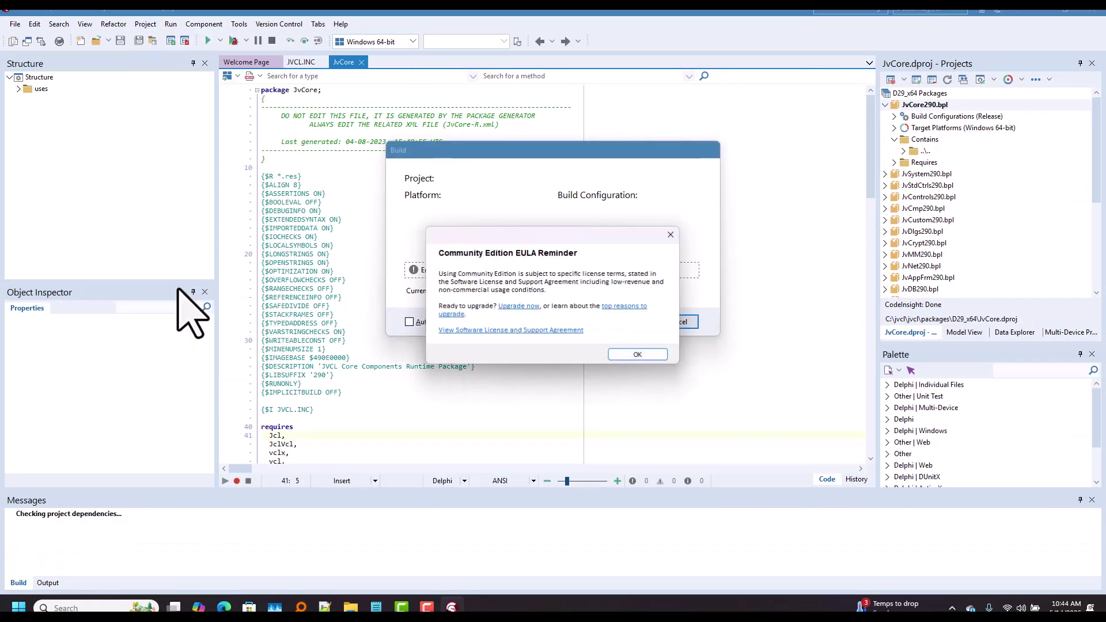
click(642, 357)
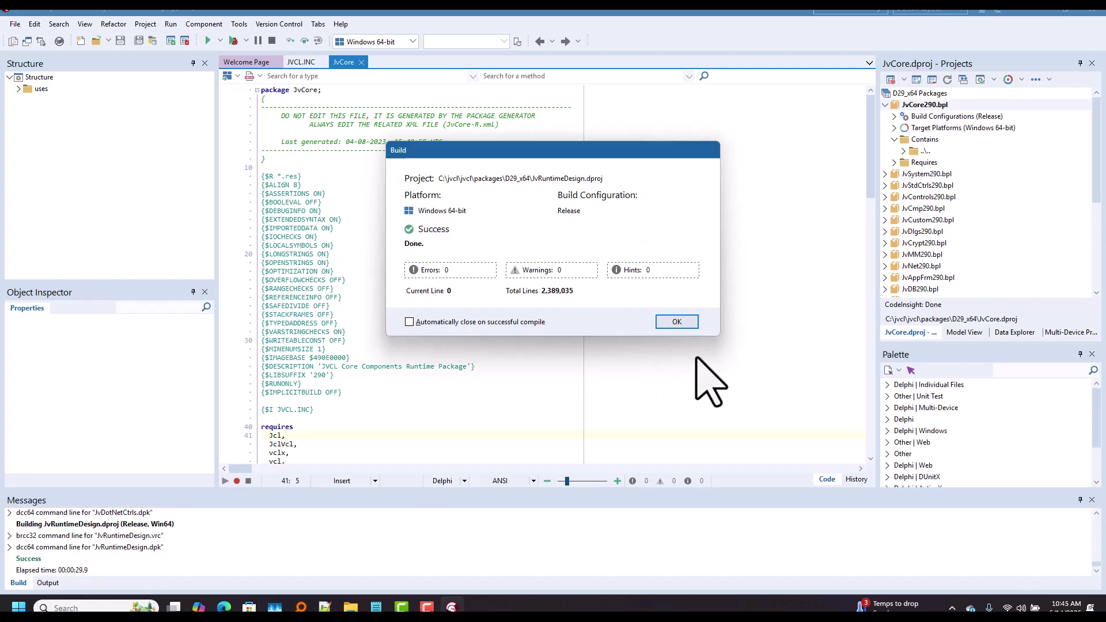
click(738, 321)
Close all open projects and create a new Windows VCL application.
click(15, 23)
click(35, 194)
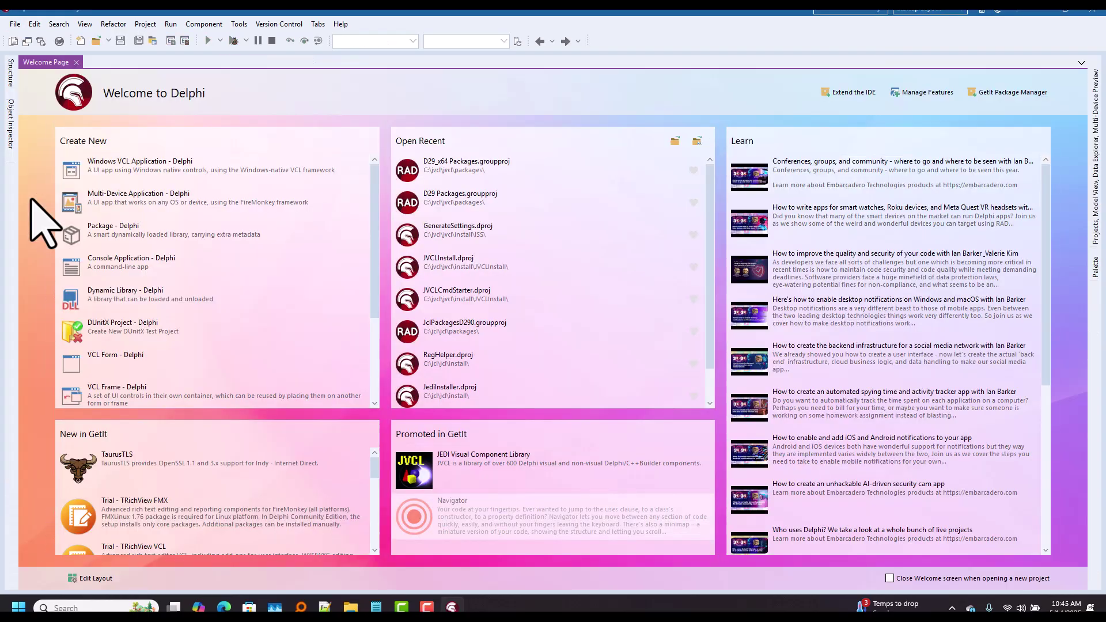
click(15, 25)
mouse_move(21, 42)
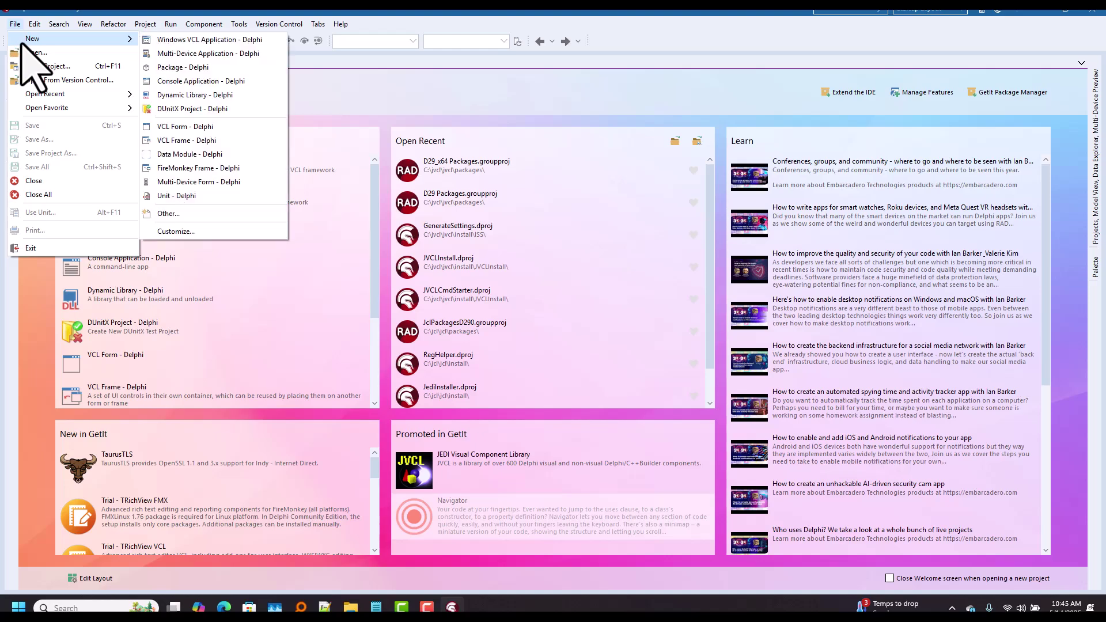
click(237, 40)
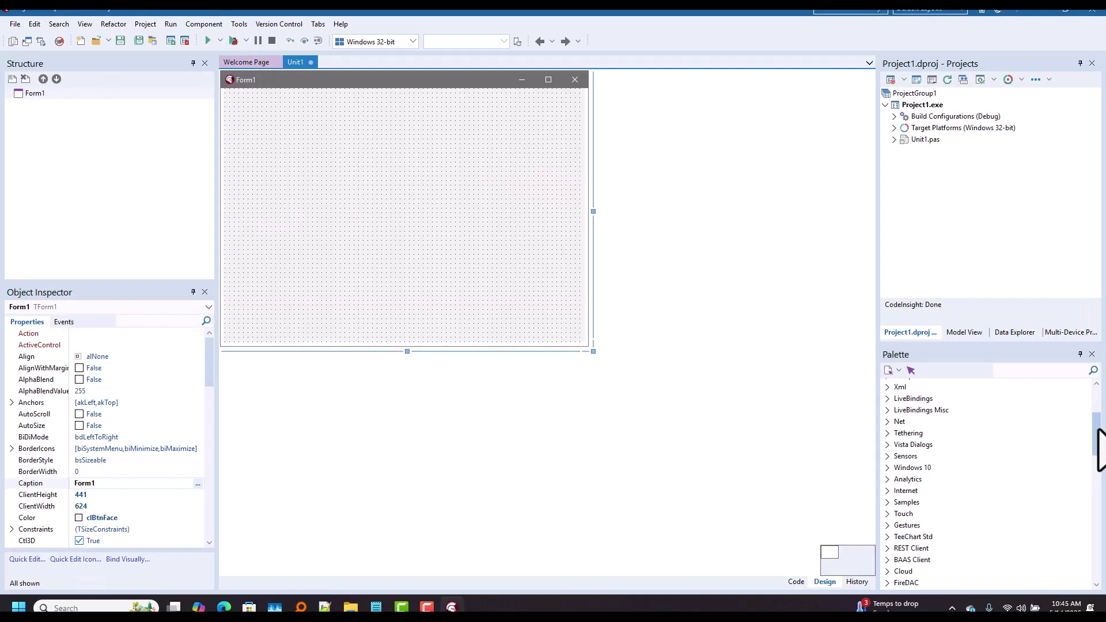
Place a TJvDice component from the Jv Visual category on the upper-left area of Form1.
drag(1097, 431, 1098, 499)
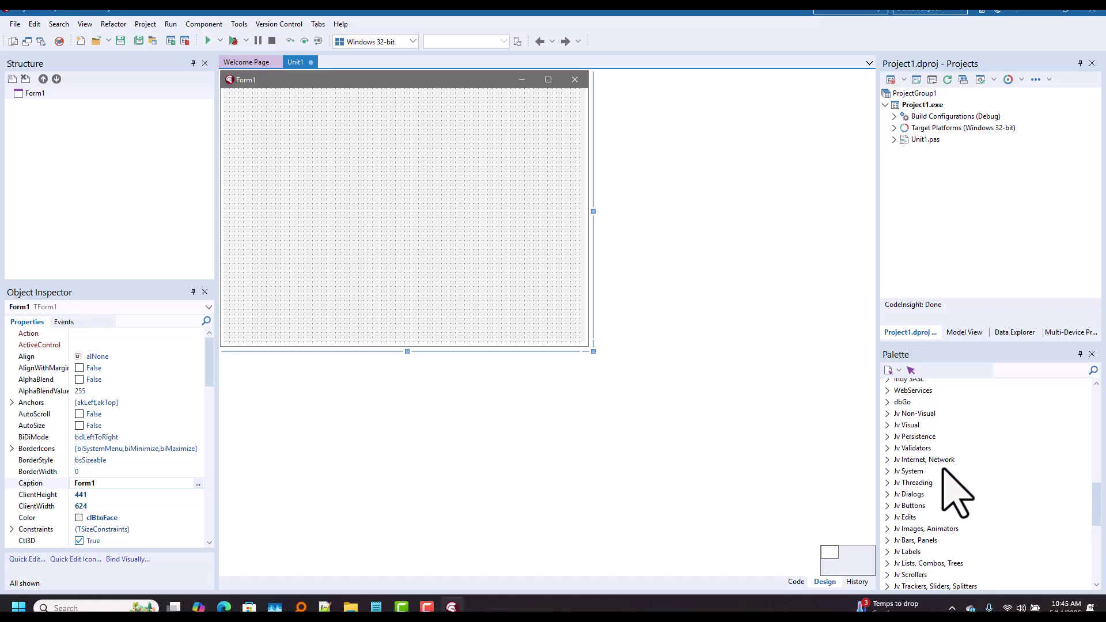
click(906, 425)
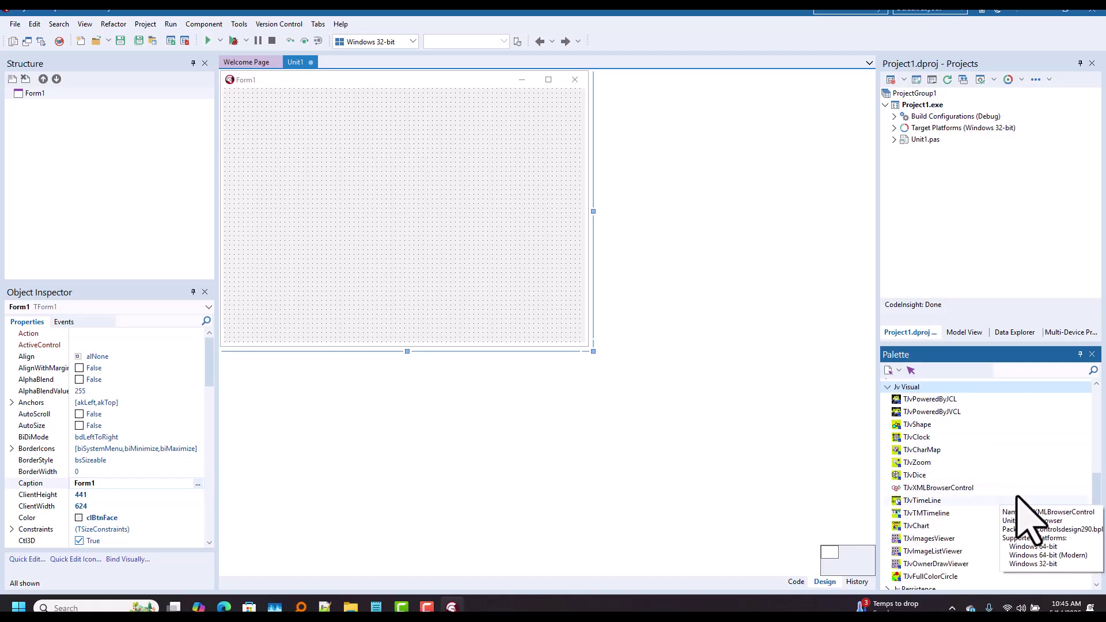
click(907, 474)
click(289, 135)
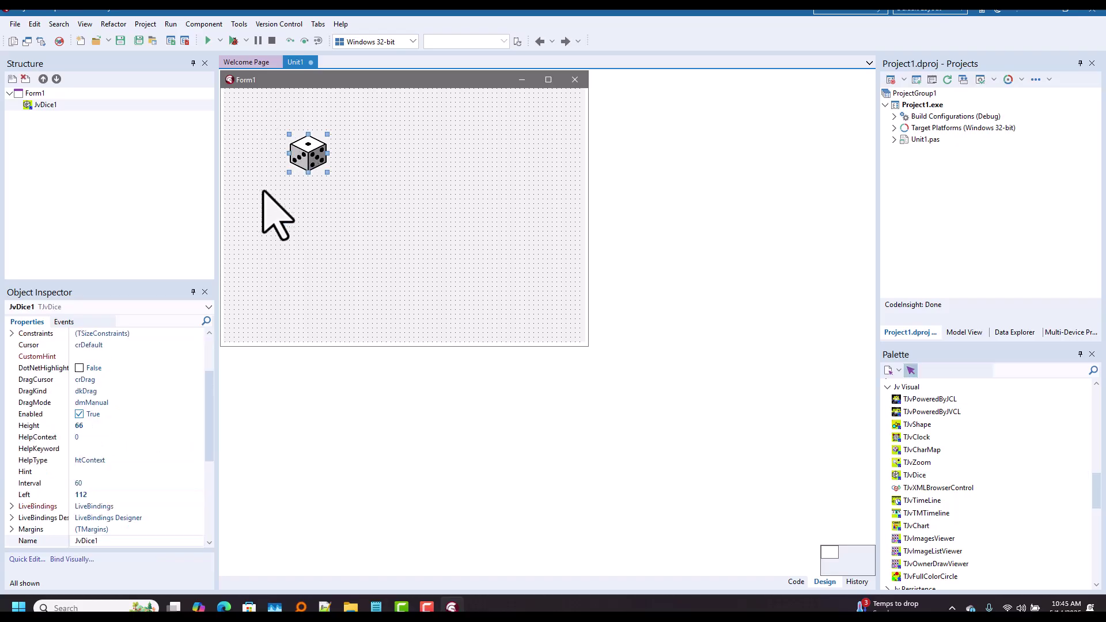
Build Project1 for Windows 32-bit in the Debug configuration, run it with debugging, and close the running form.
click(145, 24)
click(185, 211)
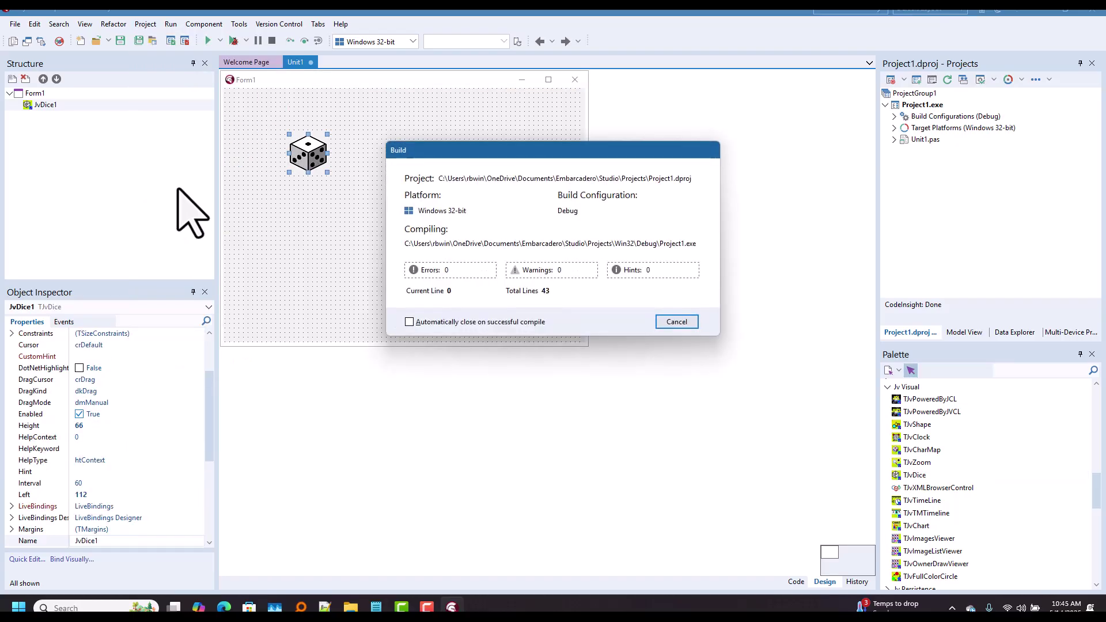
click(661, 316)
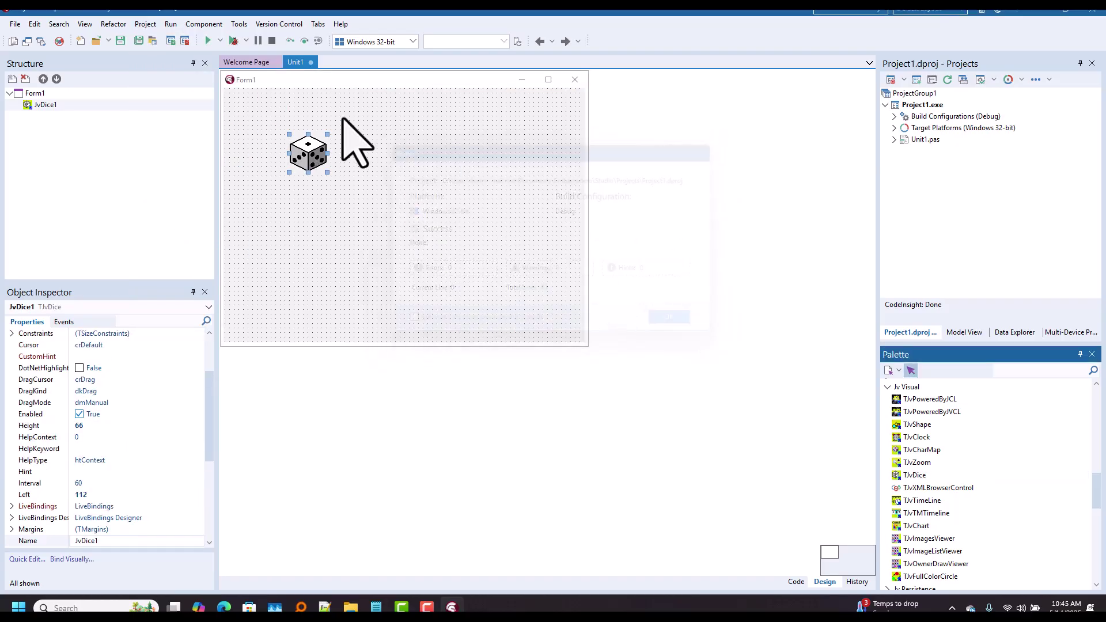
click(234, 40)
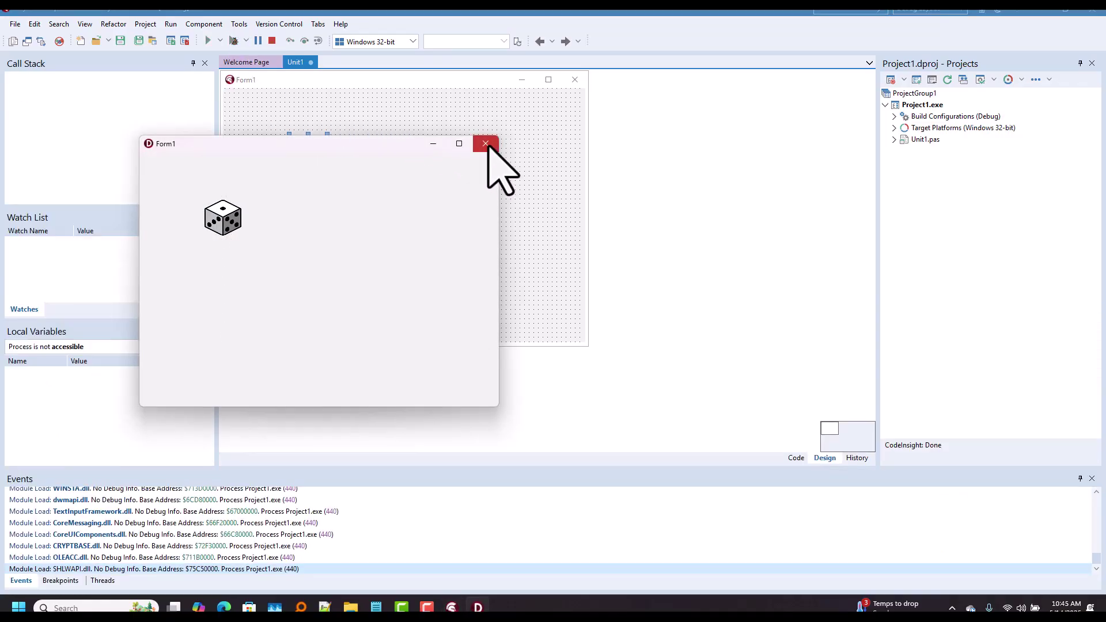
click(485, 143)
Switch Project1 to the Release build configuration, run it for Windows 32-bit, and close the running form.
click(894, 116)
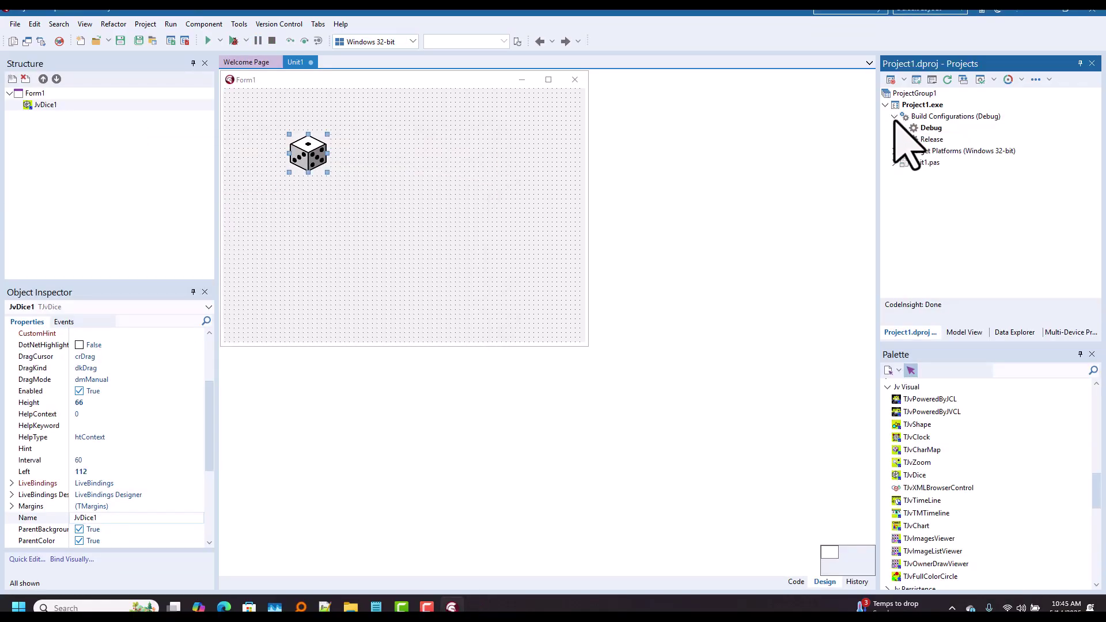
click(921, 139)
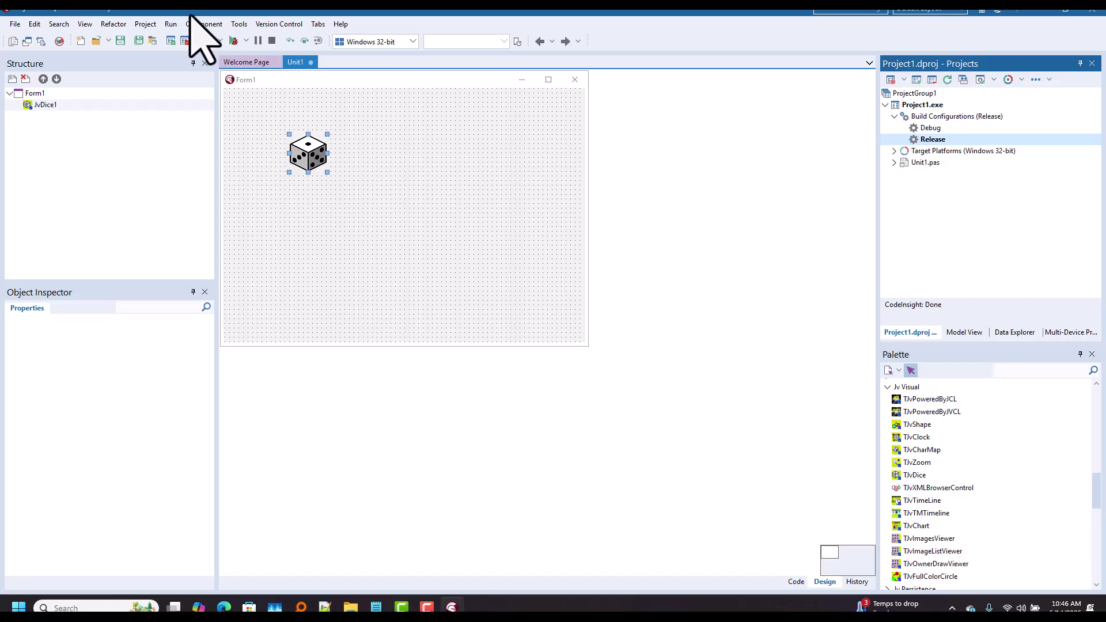
click(232, 41)
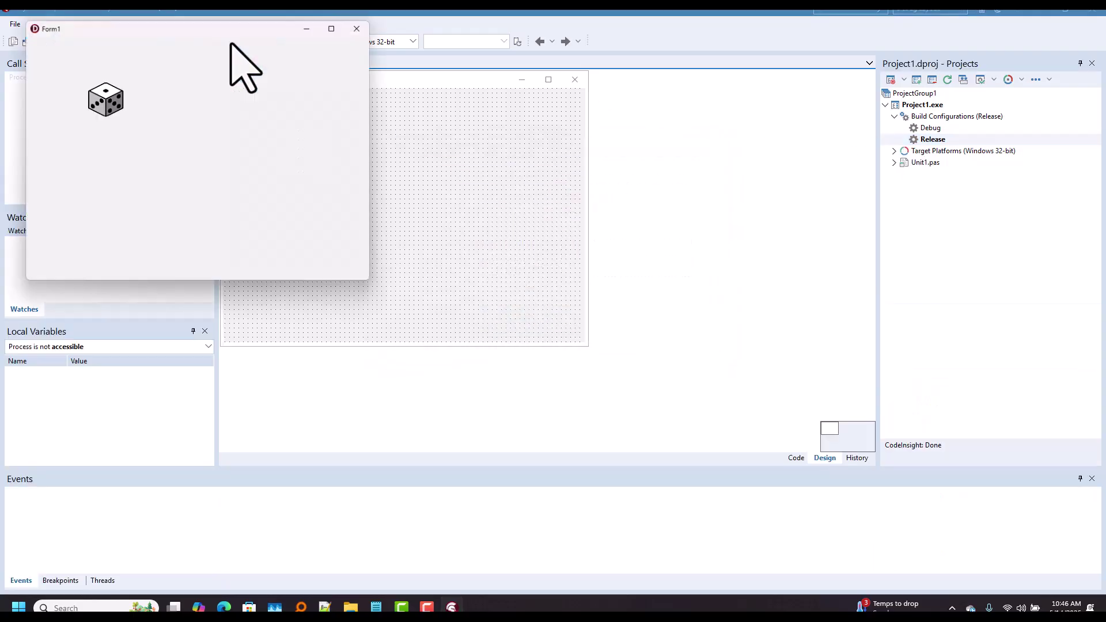
click(366, 24)
Set Project1 to the Windows 64-bit platform and Debug configuration, build it, and dismiss the build dialog.
click(894, 151)
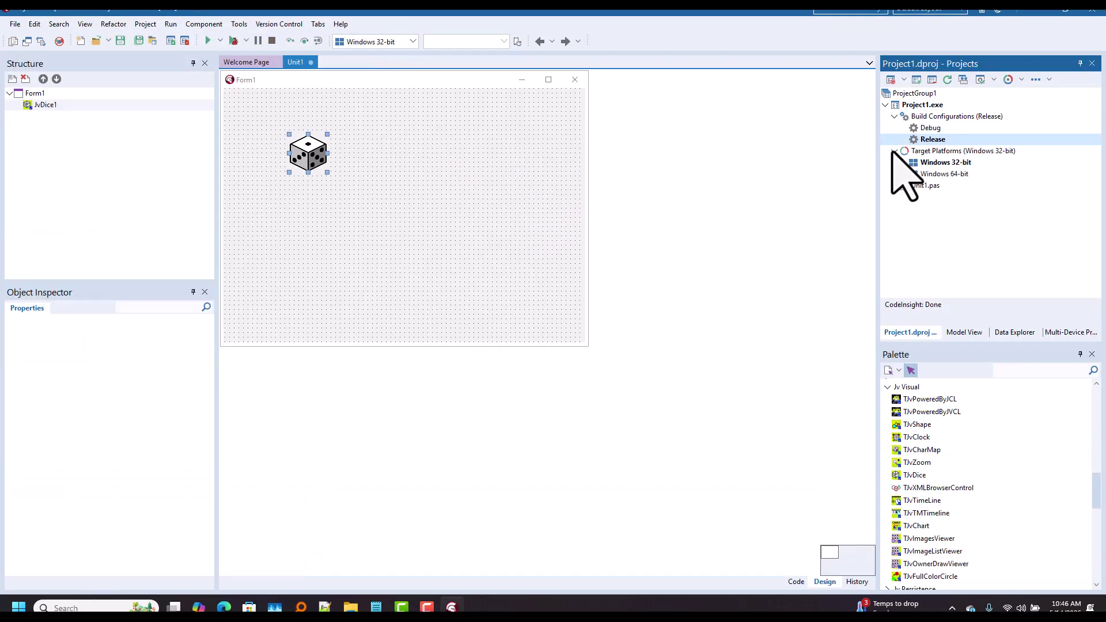
click(926, 166)
double_click(926, 174)
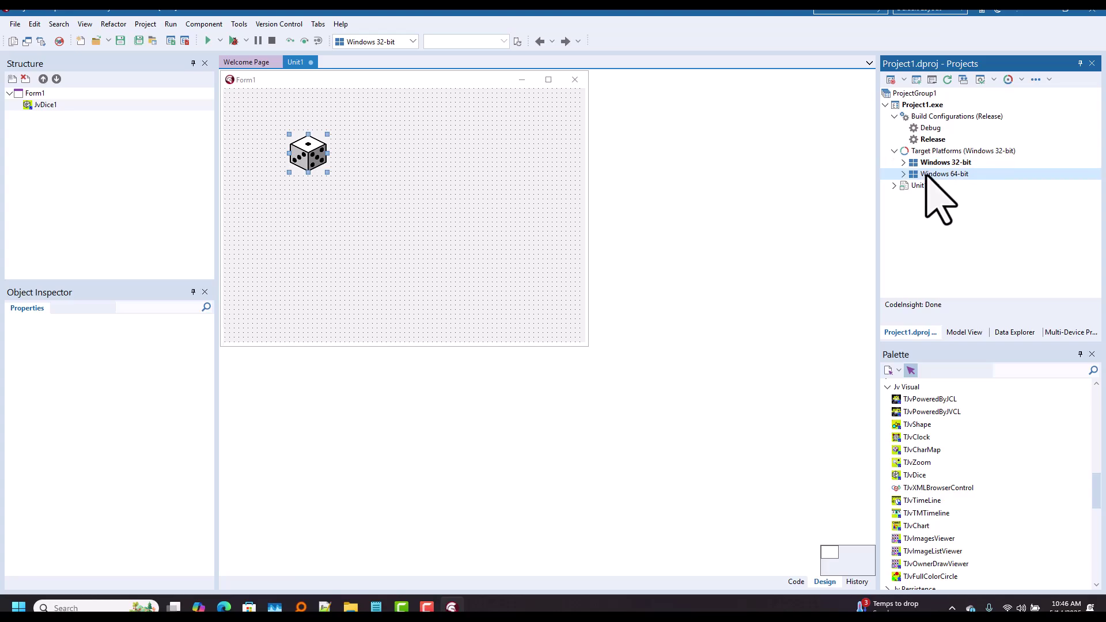
double_click(931, 127)
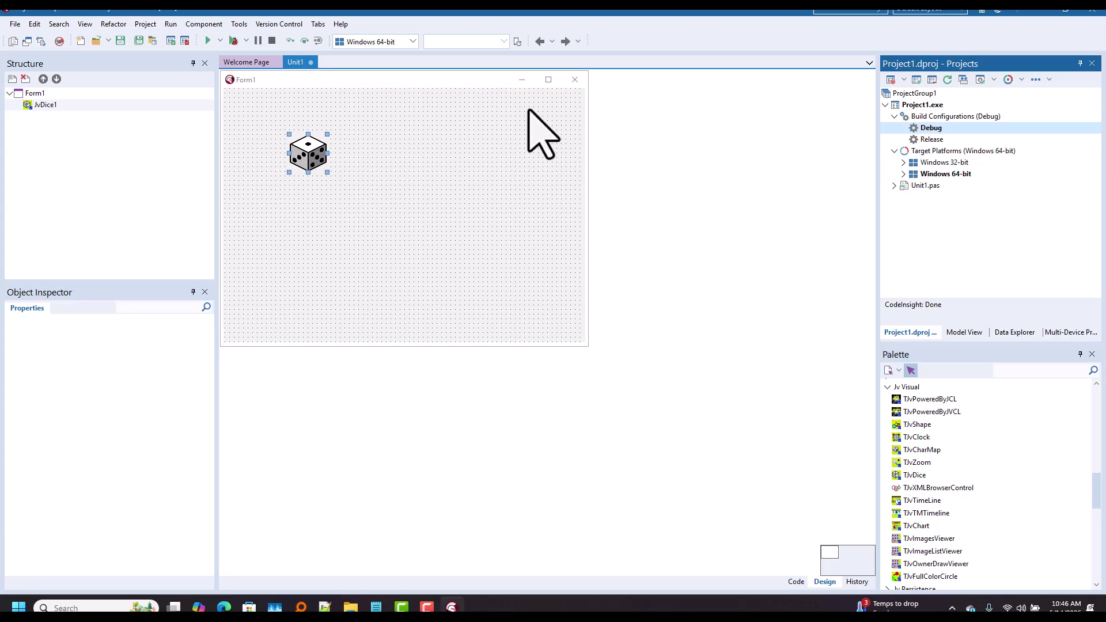
click(145, 24)
click(189, 183)
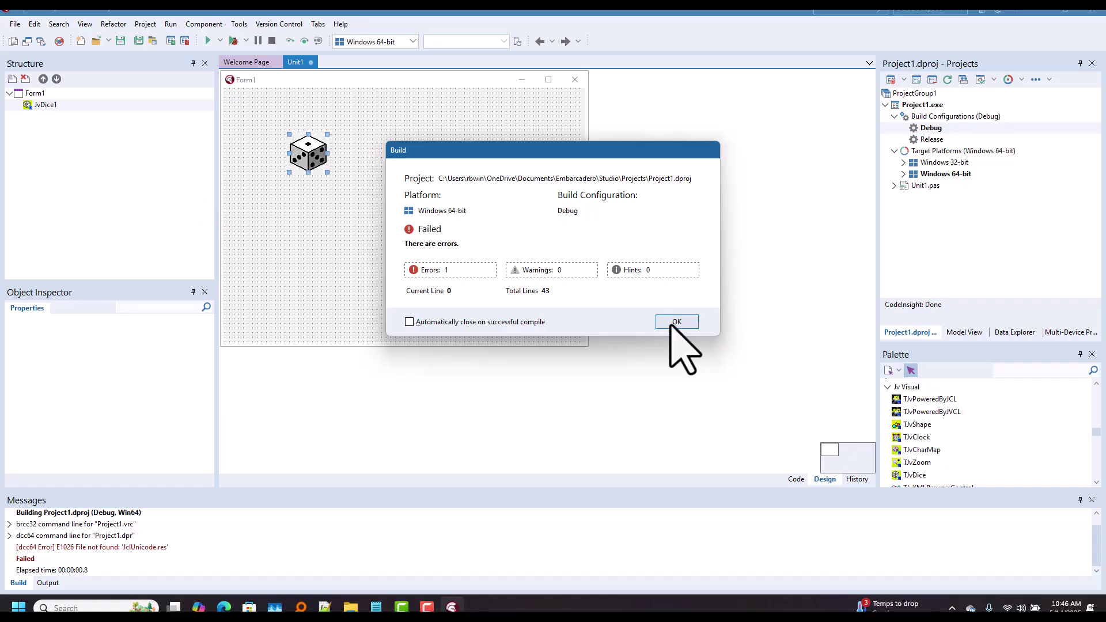
click(675, 325)
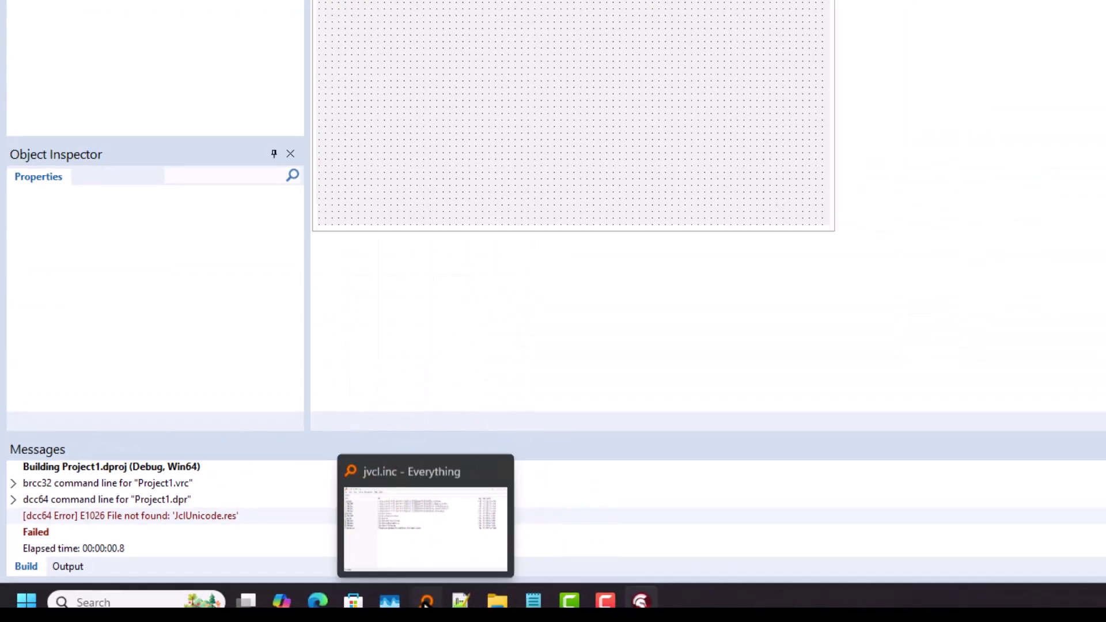
Switch to Everything, search for JCLunicode.res, and open the folder of the match in C:\jcl\jcl\lib\d29\win32.
click(1001, 572)
text(JCL)
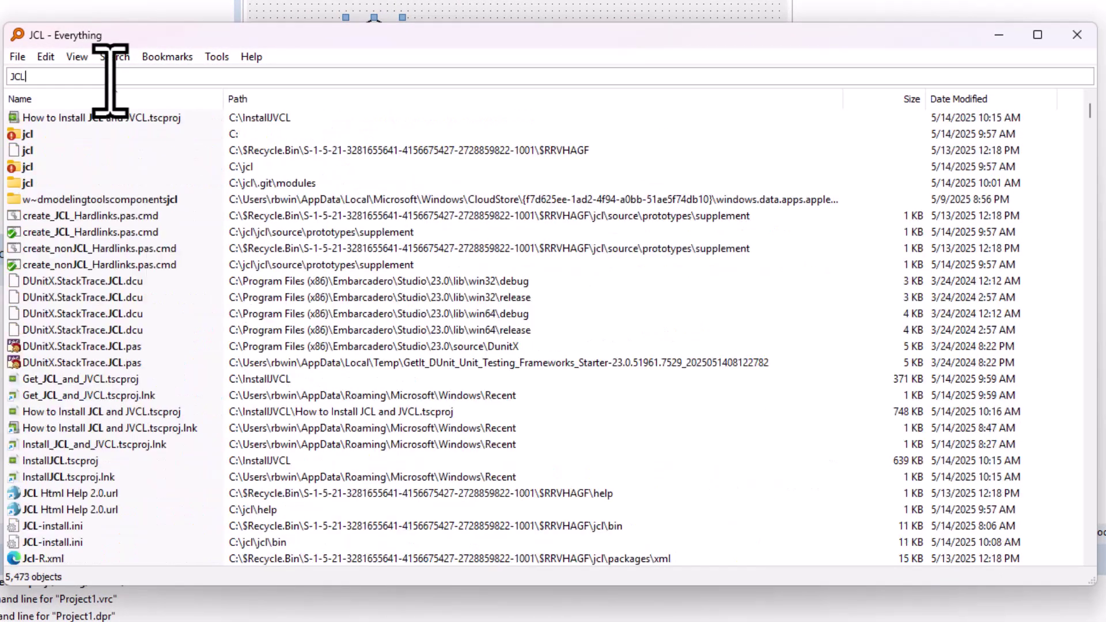
text(unico)
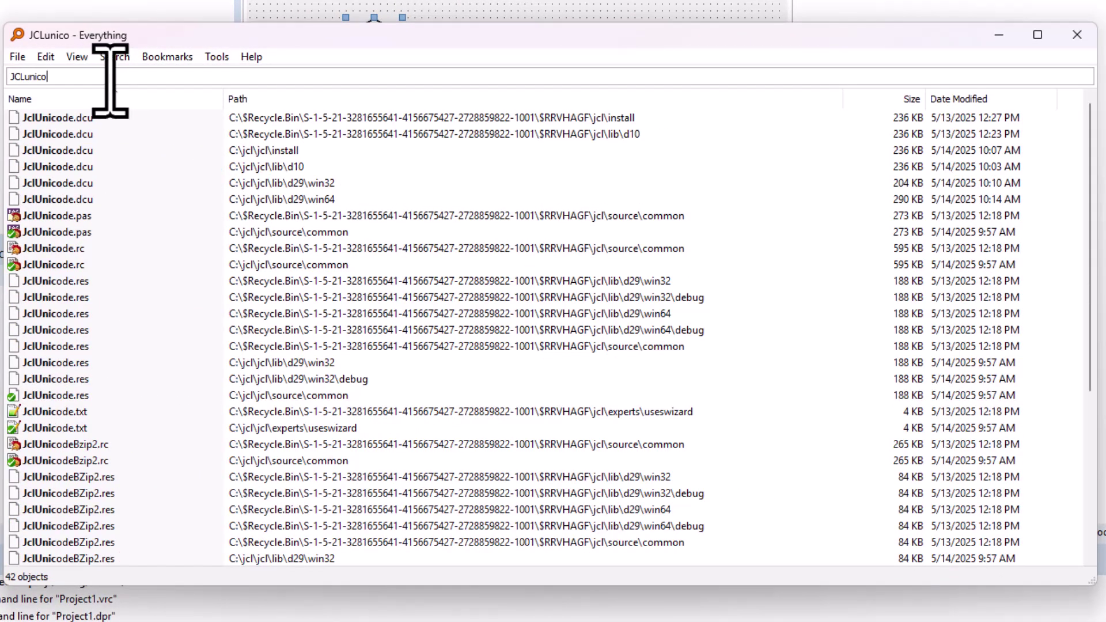
text(de.res)
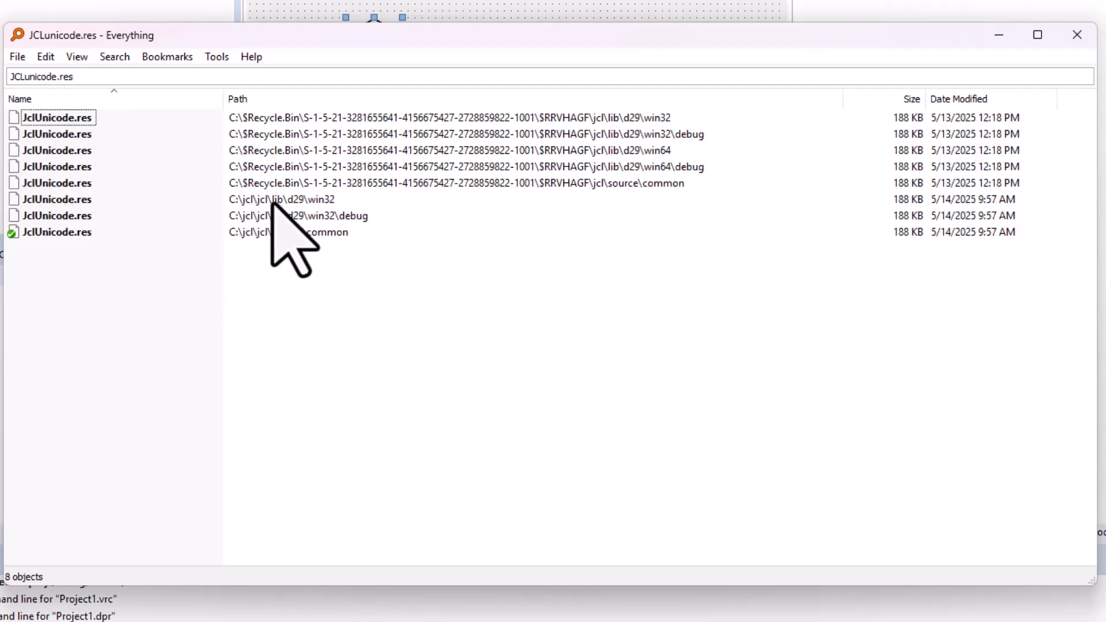
click(72, 202)
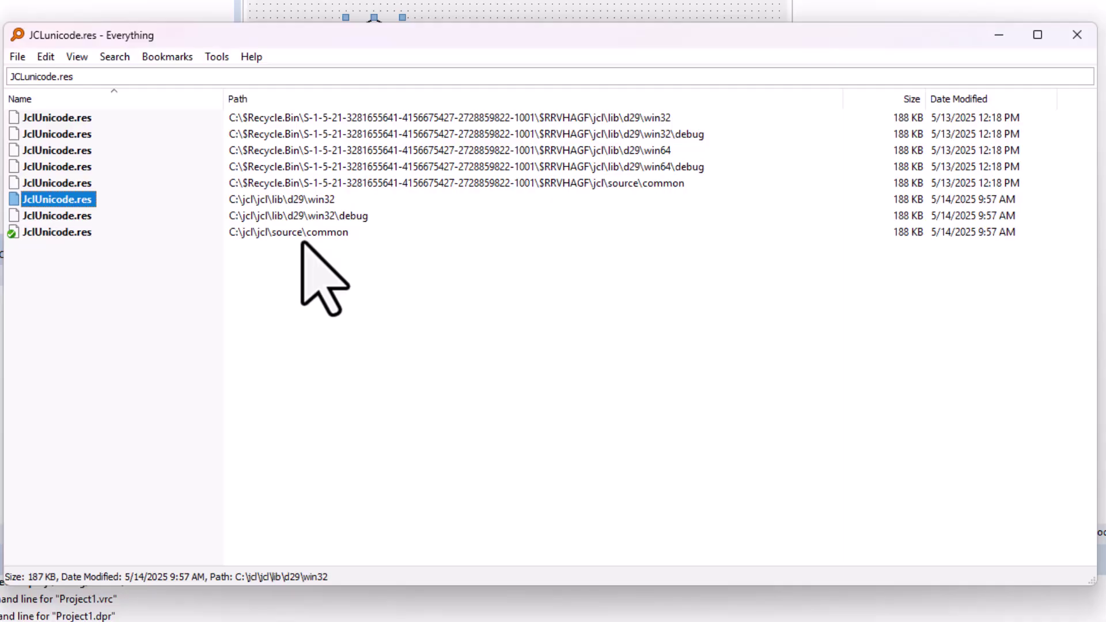
right_click(88, 199)
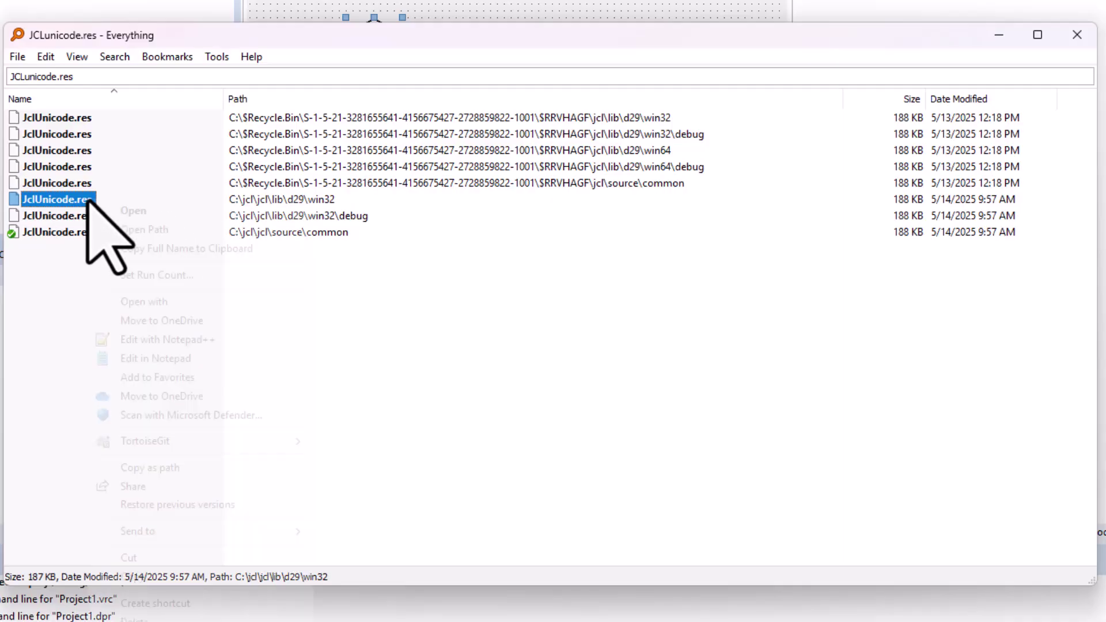
click(140, 231)
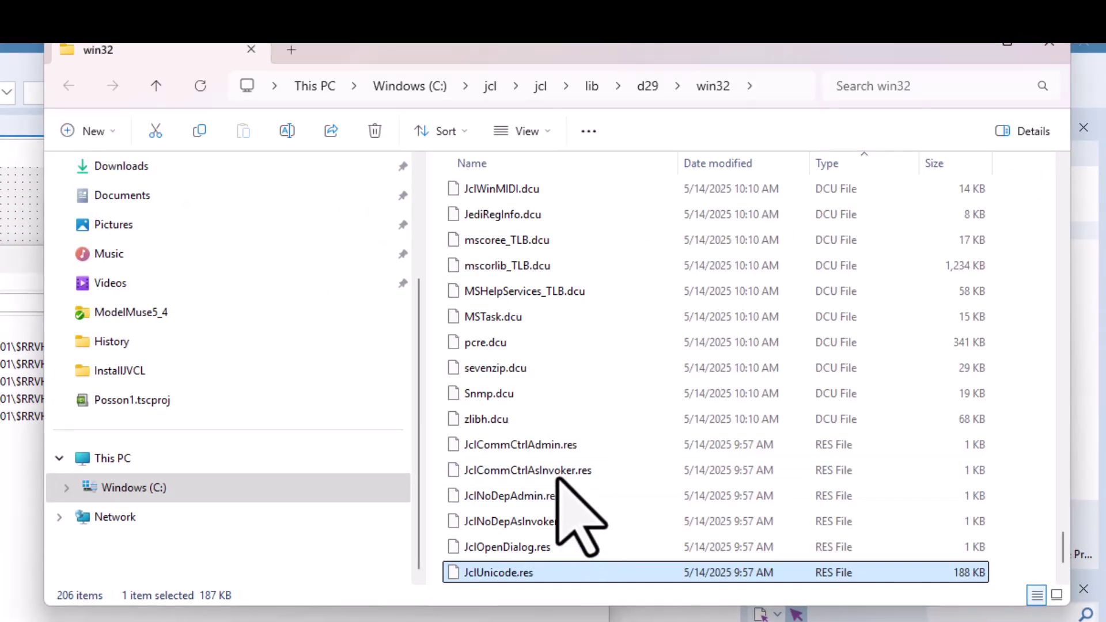
Copy all RES files, JclCommCtrlAdmin.res through JclUnicodeZLib.res, from C:\jcl\jcl\lib\d29\win32 into C:\jcl\jcl\lib\d29\win64.
click(507, 444)
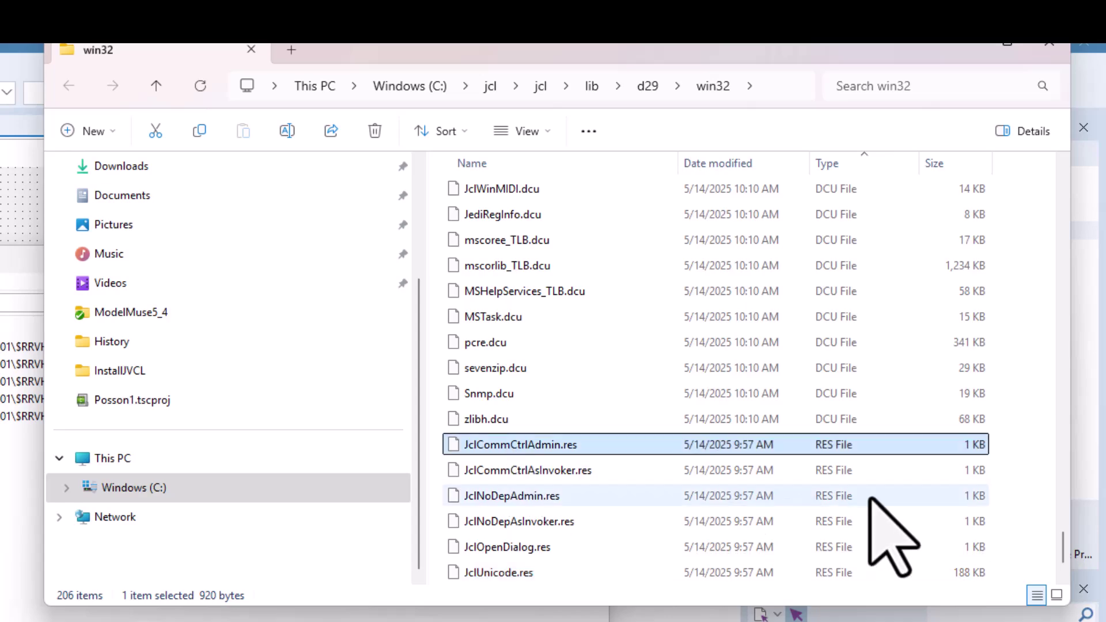
scroll(514, 550, down, 1)
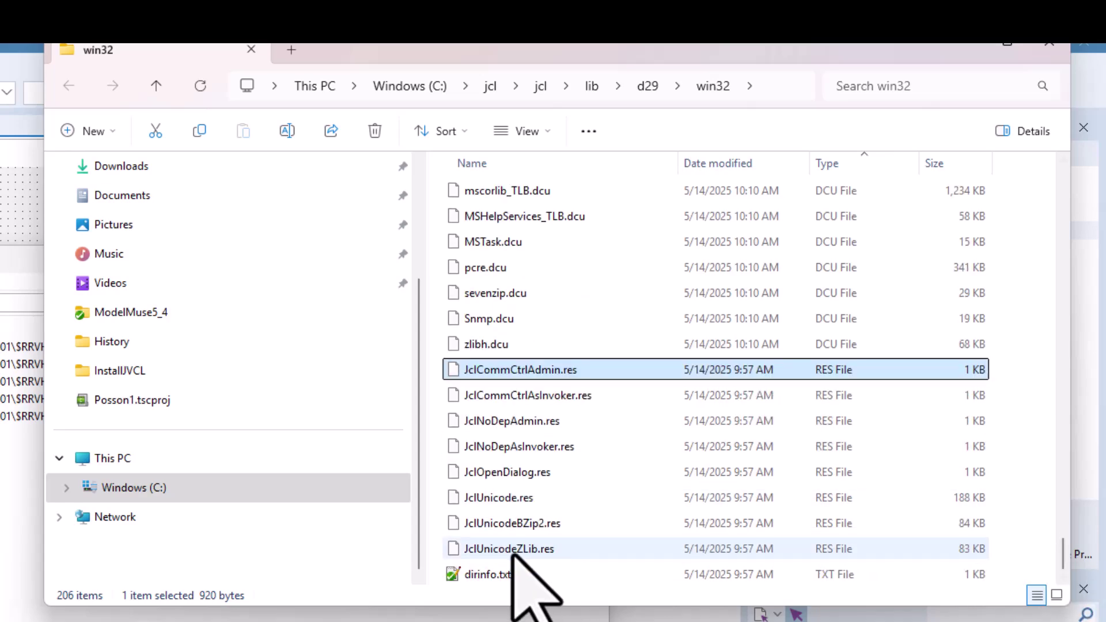
shift+click(514, 550)
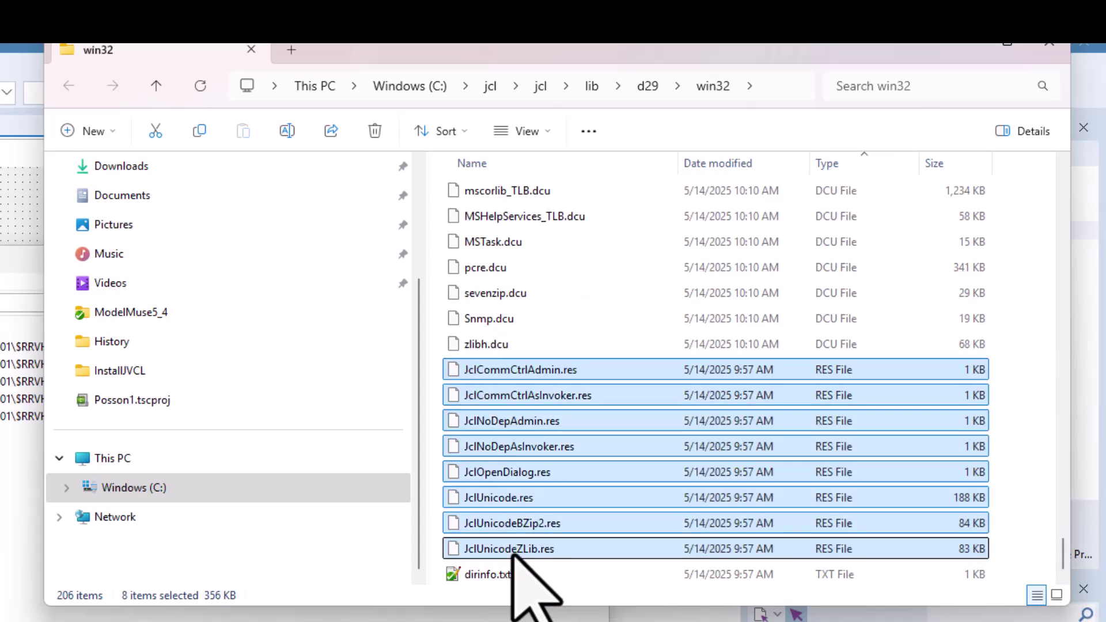
click(201, 131)
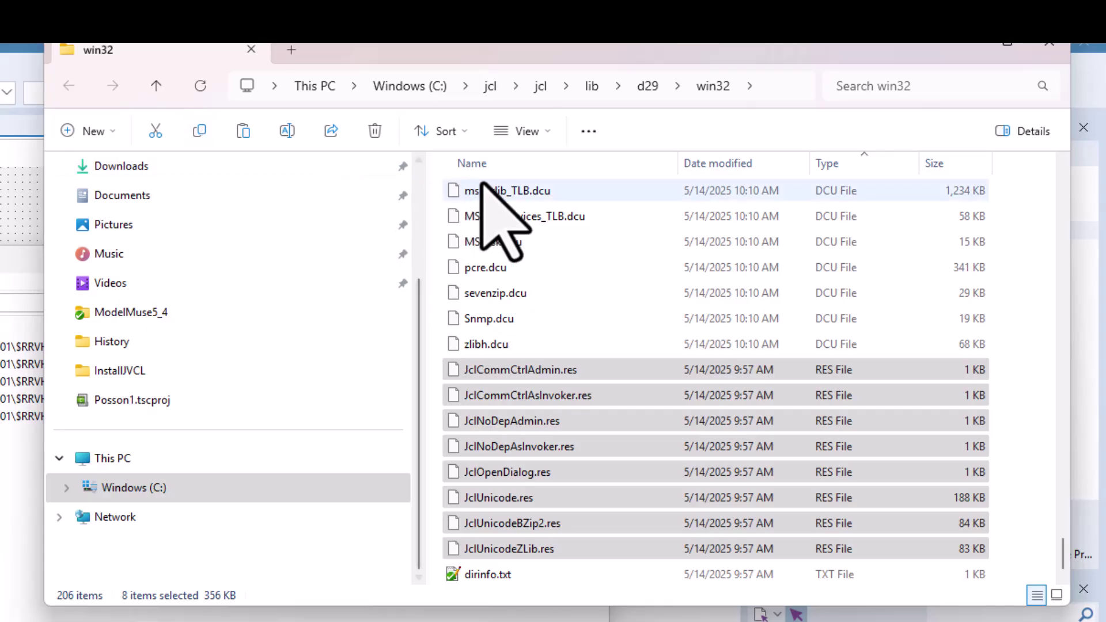
drag(915, 52, 839, 178)
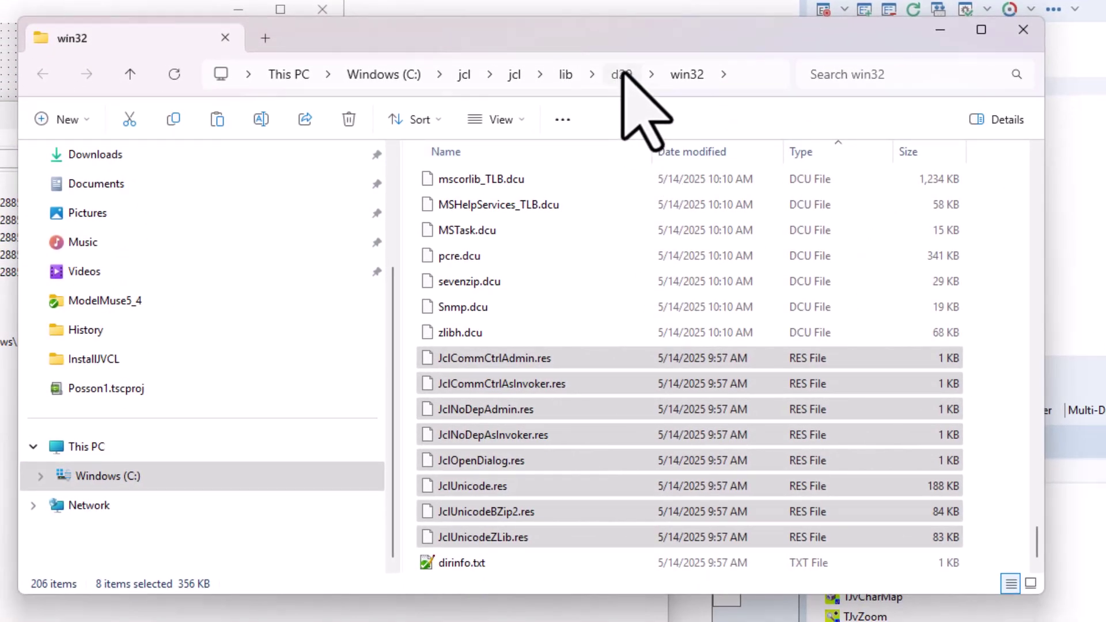
click(586, 174)
click(214, 113)
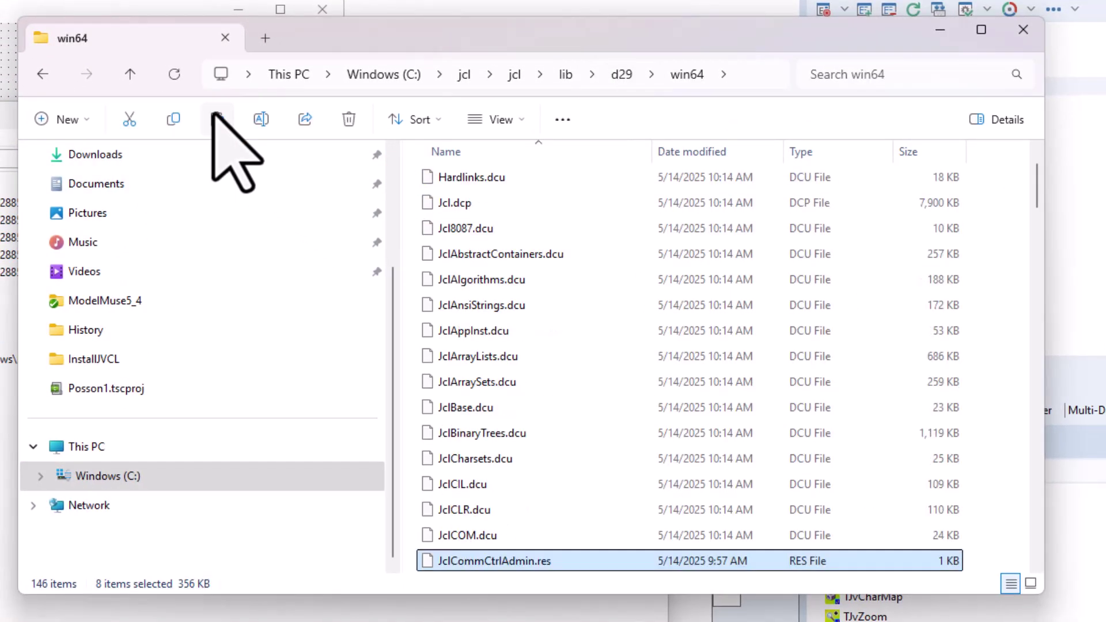
Copy all RES files from C:\jcl\jcl\lib\d29\win32\debug into win64\debug, and close the File Explorer and Everything windows.
click(626, 83)
double_click(457, 181)
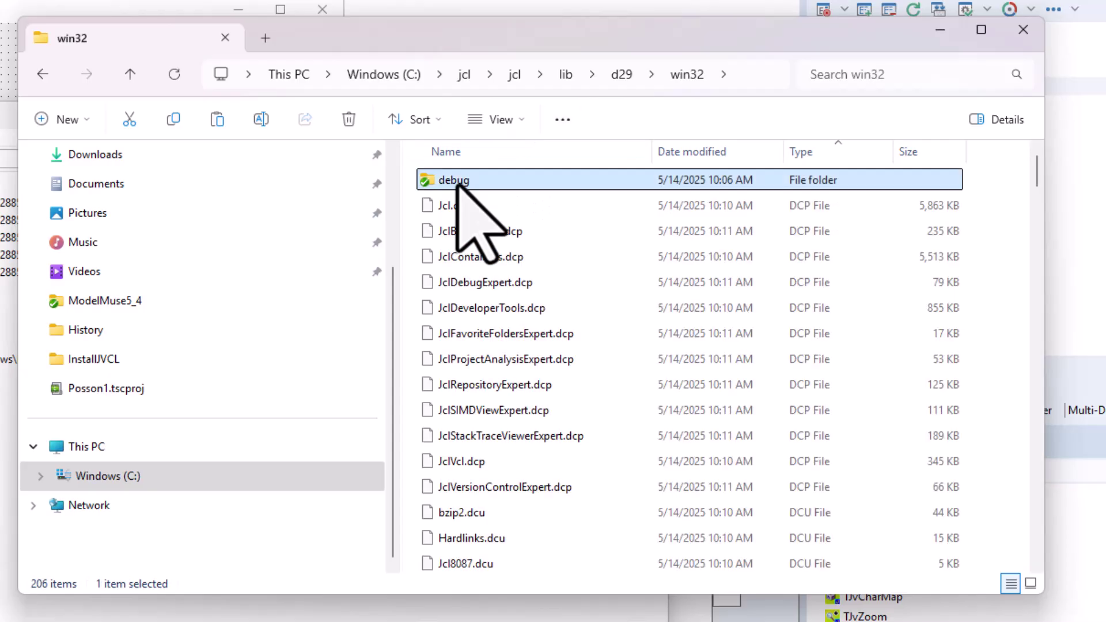
double_click(457, 182)
click(536, 207)
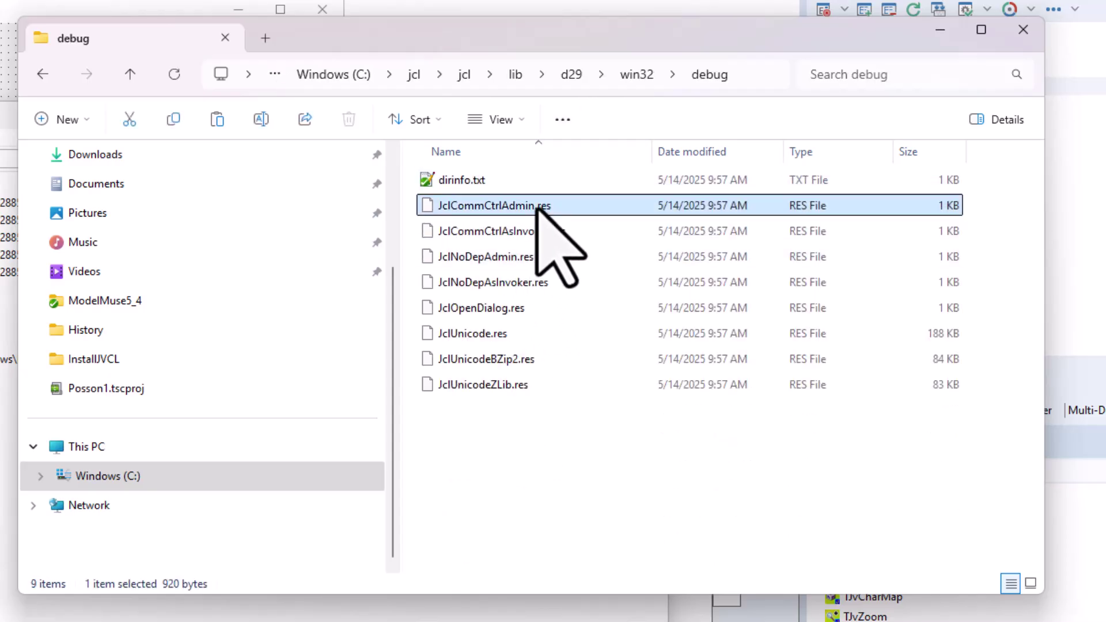
shift+click(521, 385)
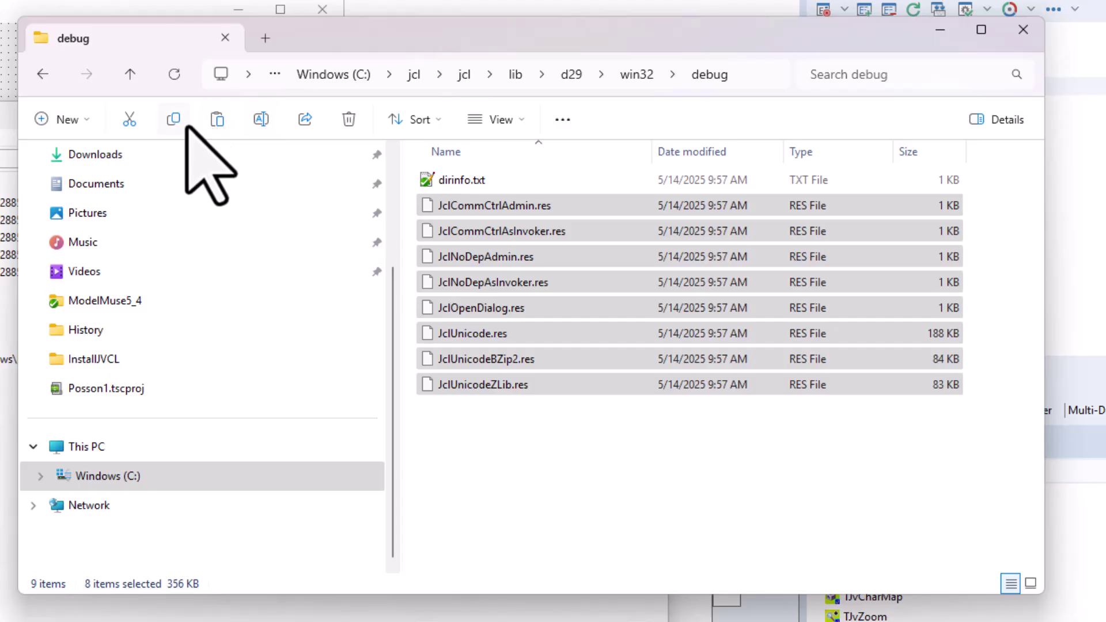
click(570, 75)
double_click(455, 206)
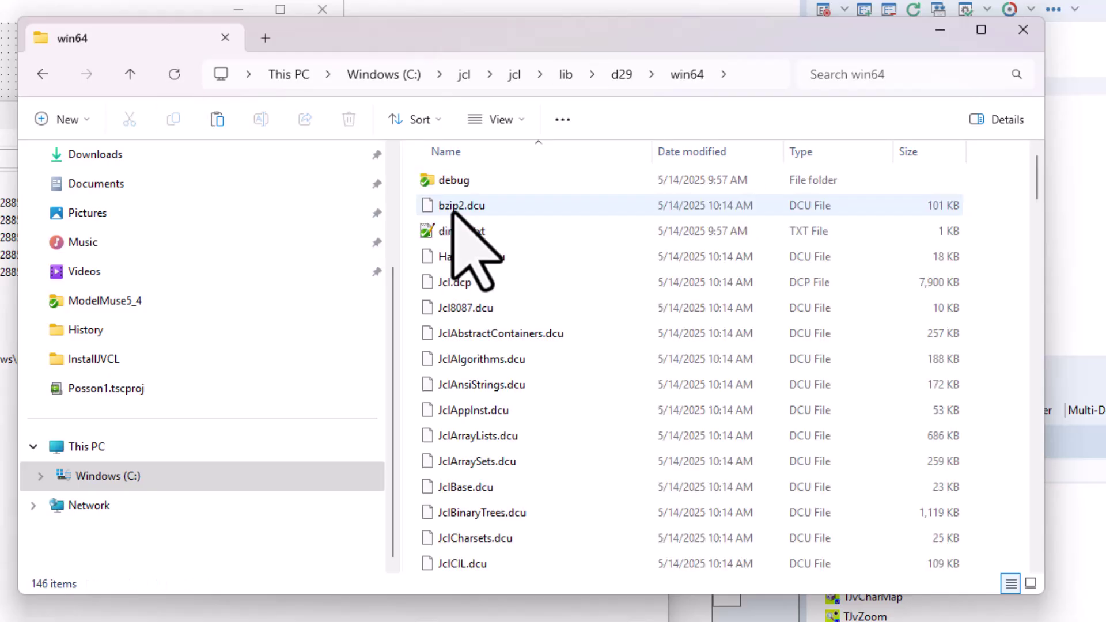
double_click(466, 182)
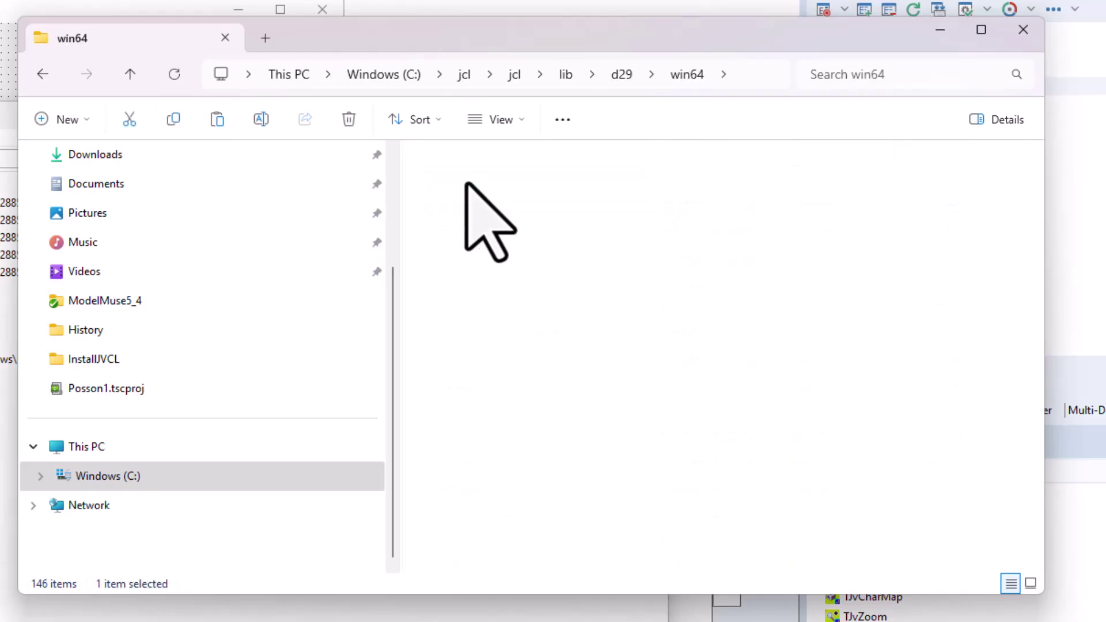
click(219, 122)
click(1023, 30)
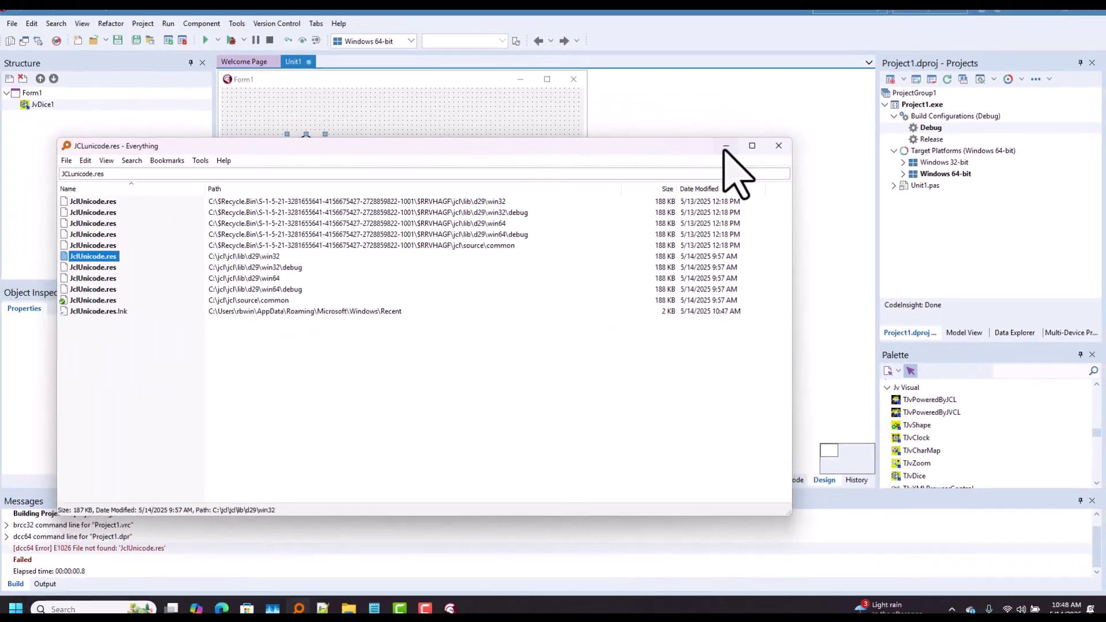
click(780, 145)
Rebuild Project1 for Windows 64-bit in the Debug configuration, run it, and close the running form.
click(146, 23)
click(171, 185)
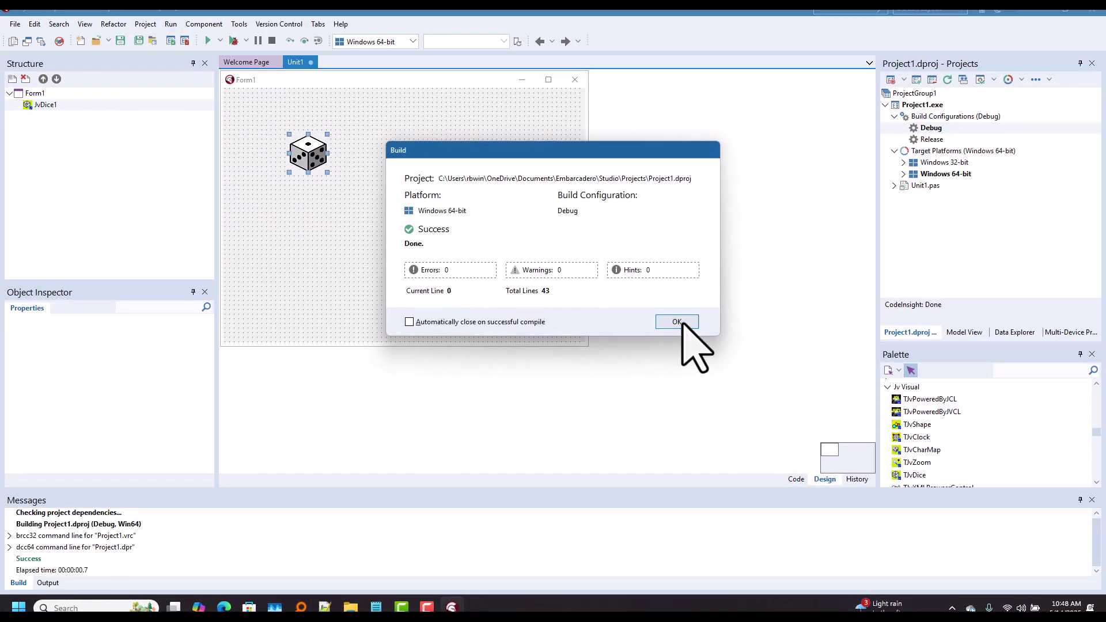
click(680, 322)
key(F9)
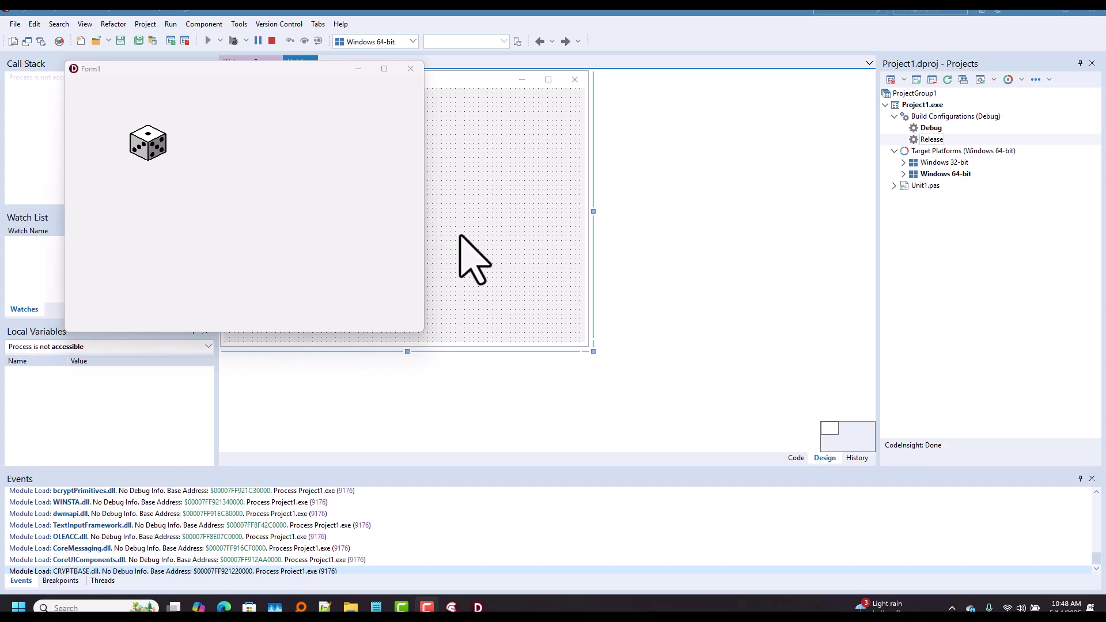
click(410, 69)
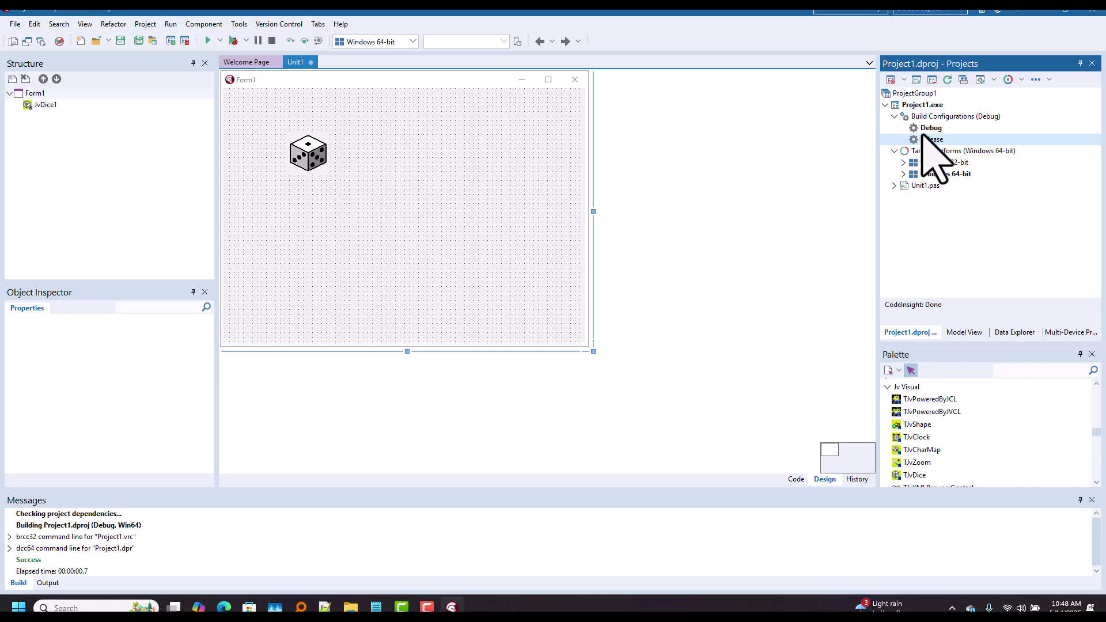
Switch Project1 to the Release configuration for Windows 64-bit, build and run it without debugging, and close the form.
click(145, 24)
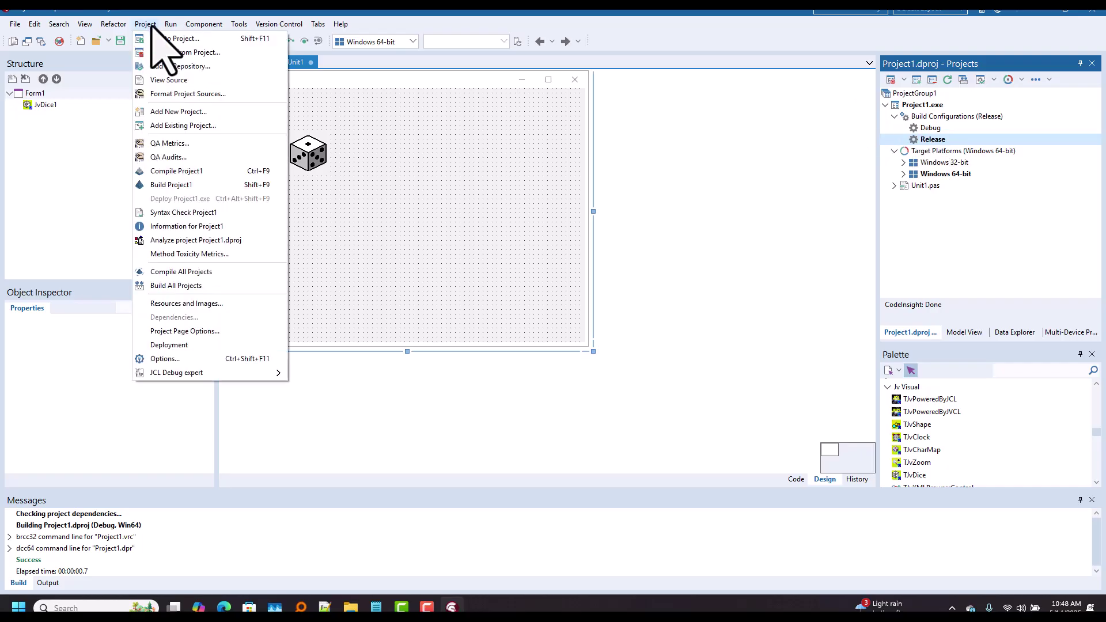
click(162, 185)
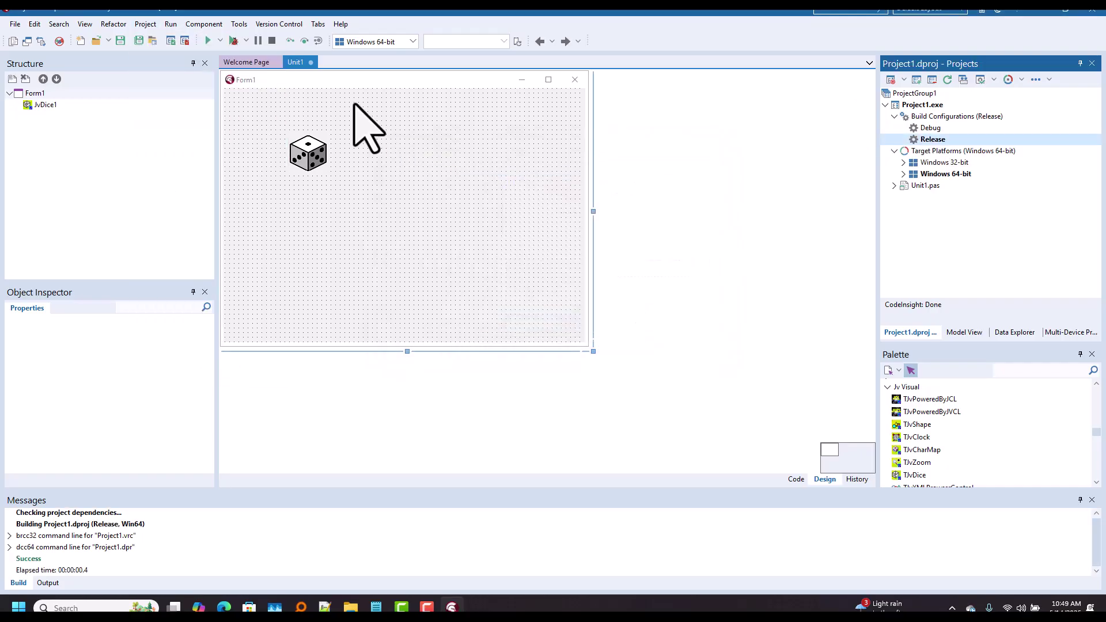
click(207, 40)
click(425, 84)
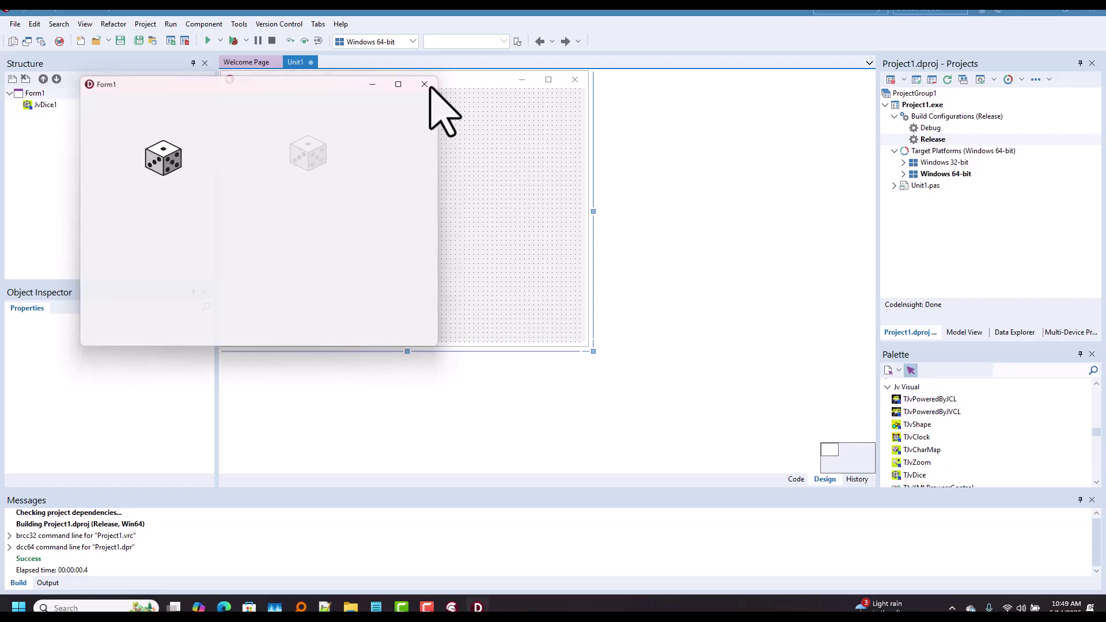